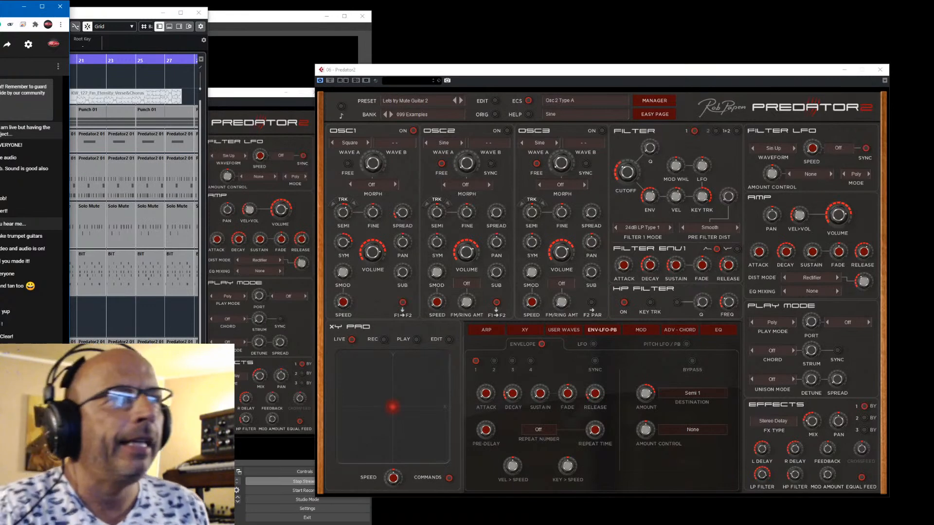
Minimize the Predator2 window and show the step sequencer of the Guitar Groove 1 preset in Blue2.
click(103, 17)
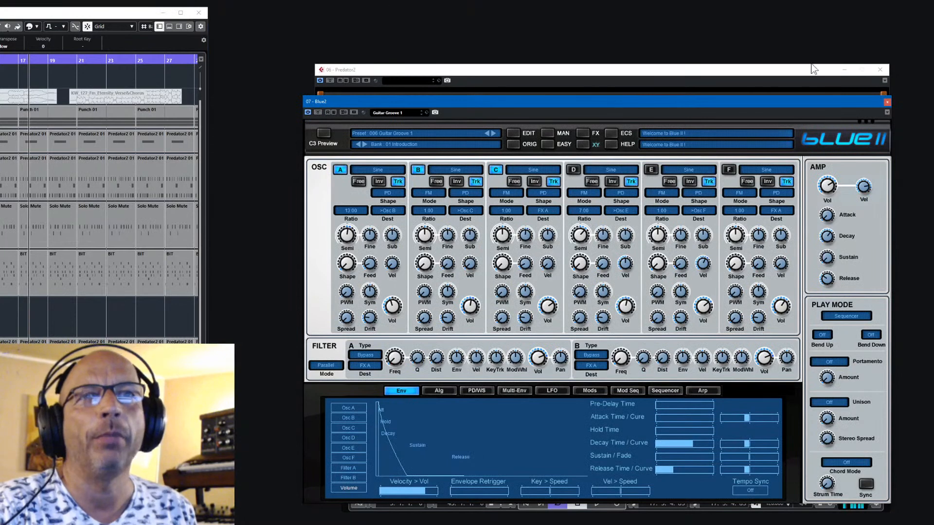
click(844, 70)
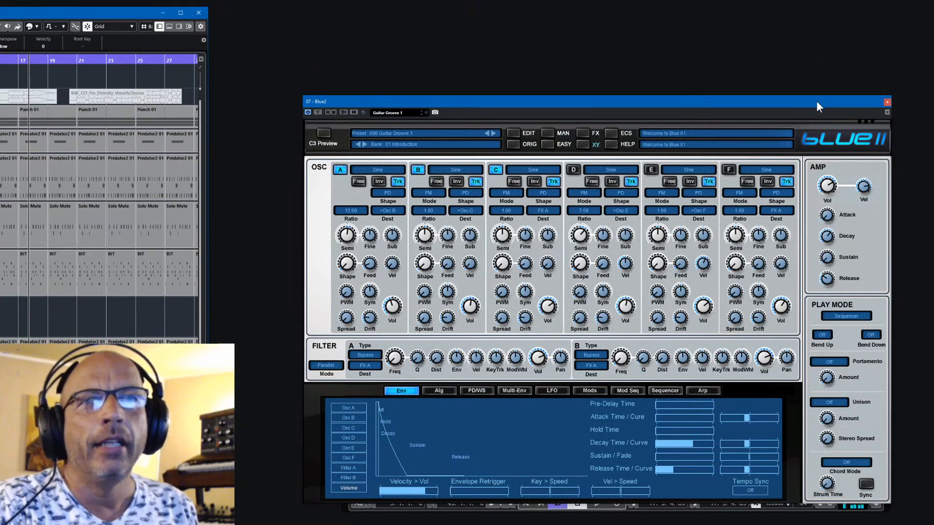
drag(816, 101, 825, 86)
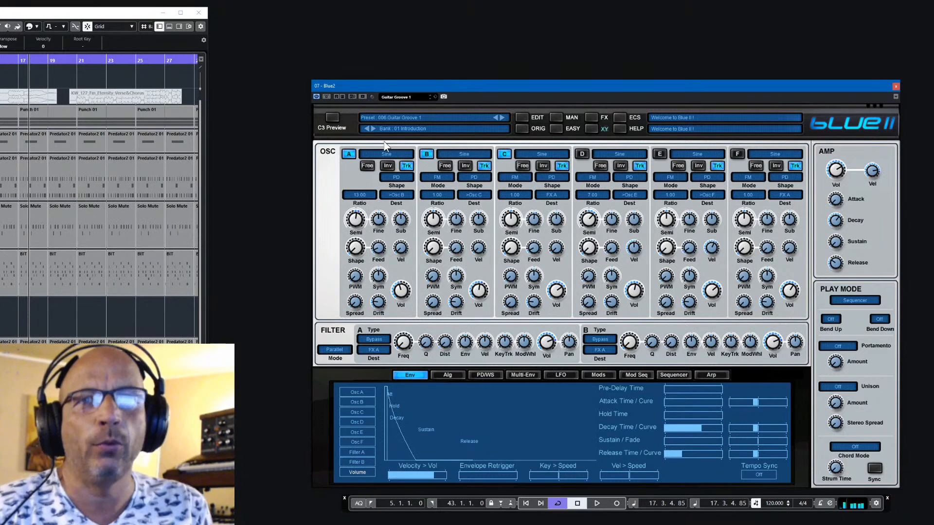
click(836, 170)
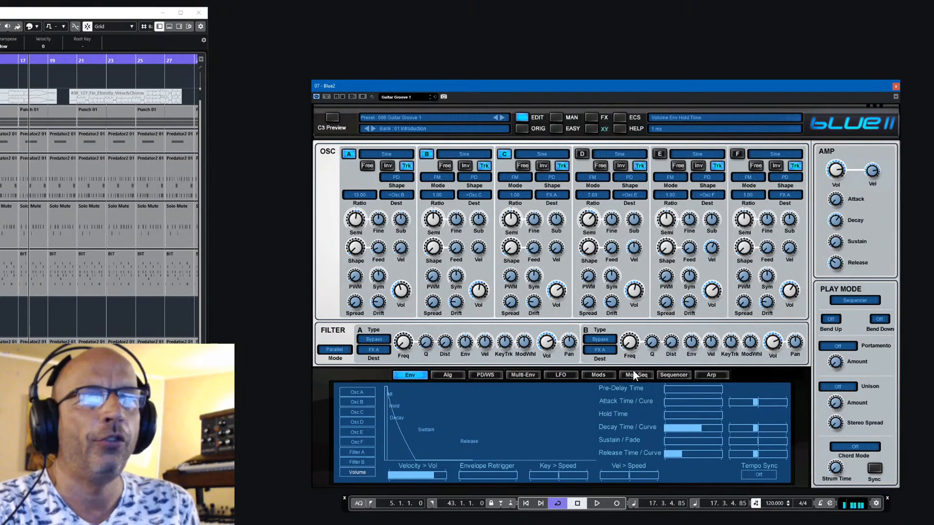
click(666, 379)
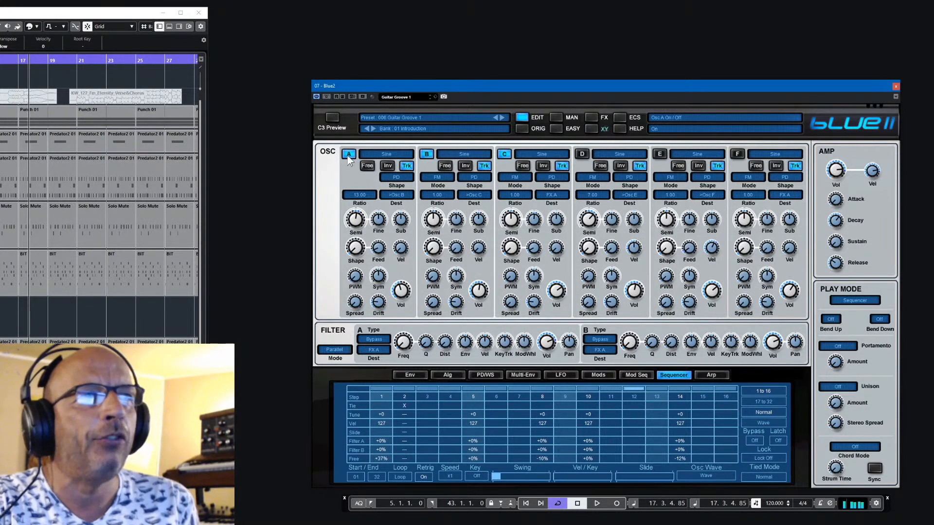
Toggle Blue2 oscillators A and B off and back on to demonstrate their role, and close the Blue2 editor.
click(425, 154)
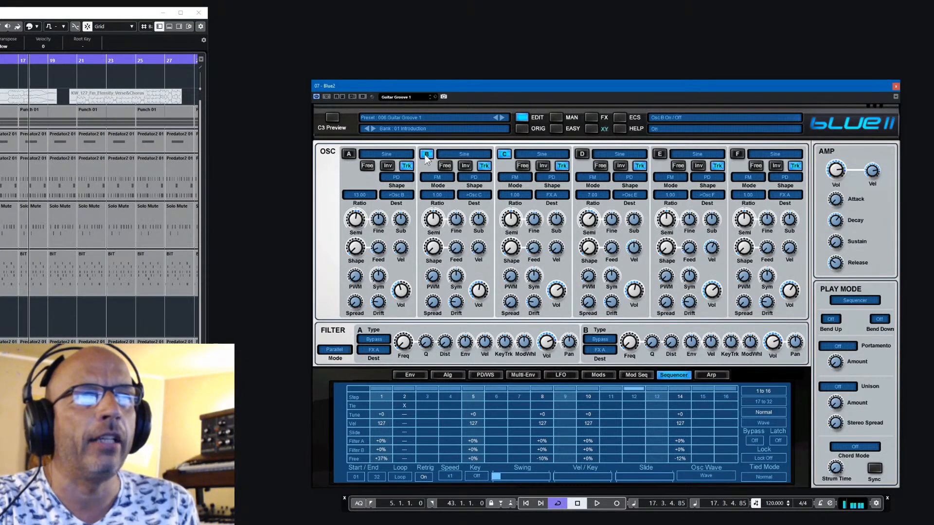
click(428, 154)
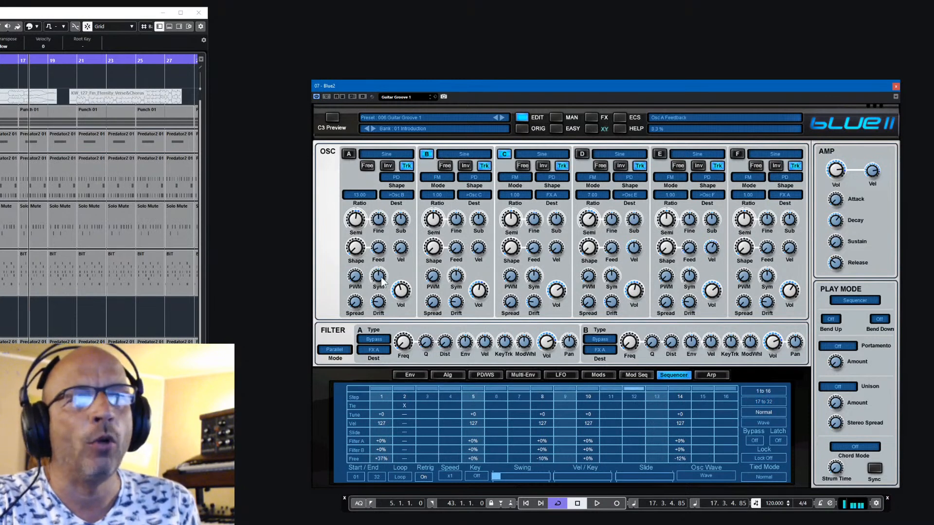
click(349, 155)
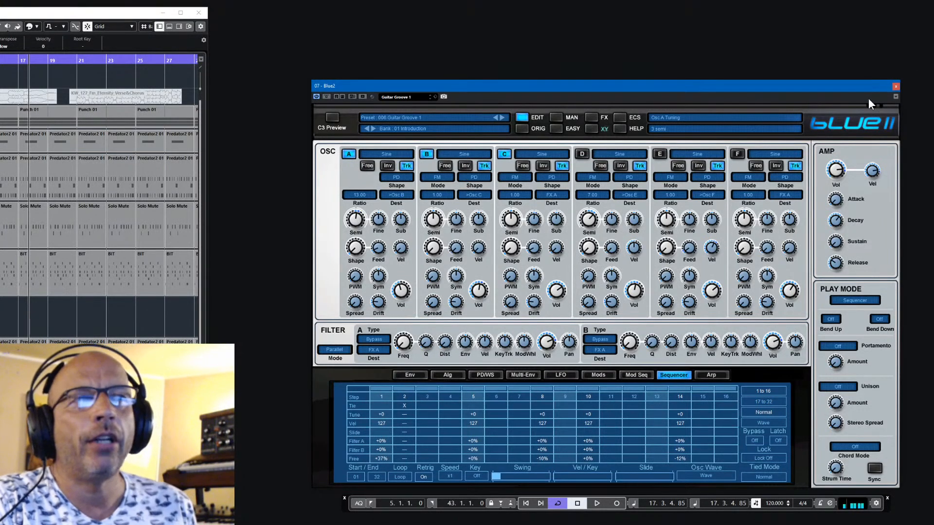
click(895, 87)
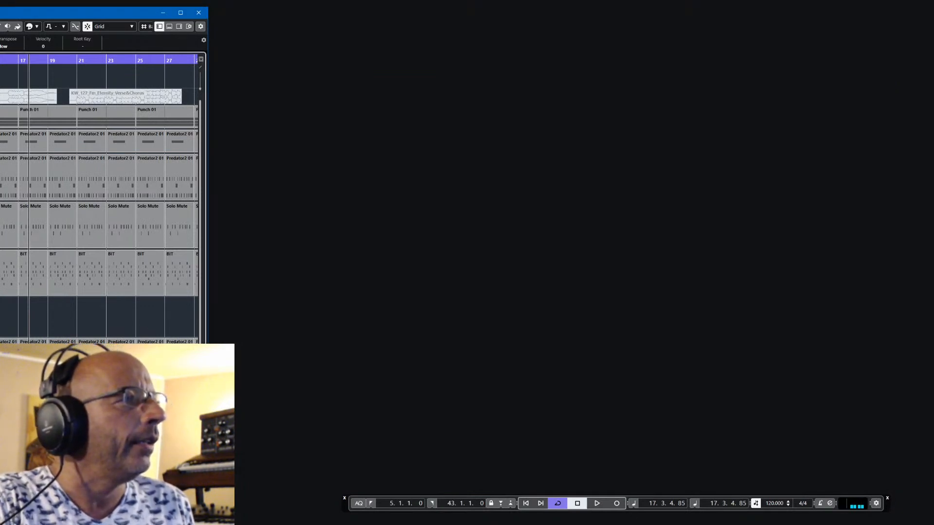
Start playback, bring the project window into full view and close the Predator2 editor.
key(space)
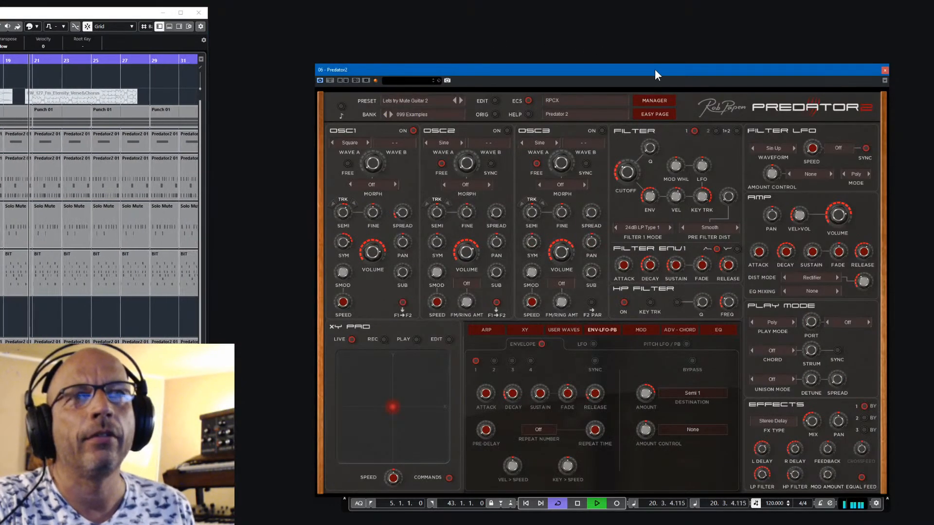
drag(655, 69, 667, 44)
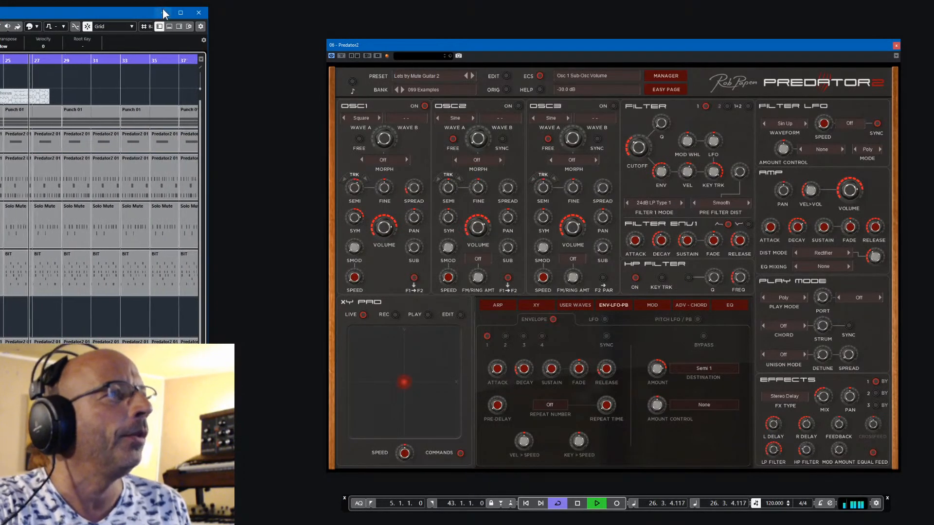
drag(126, 14, 827, 18)
click(896, 45)
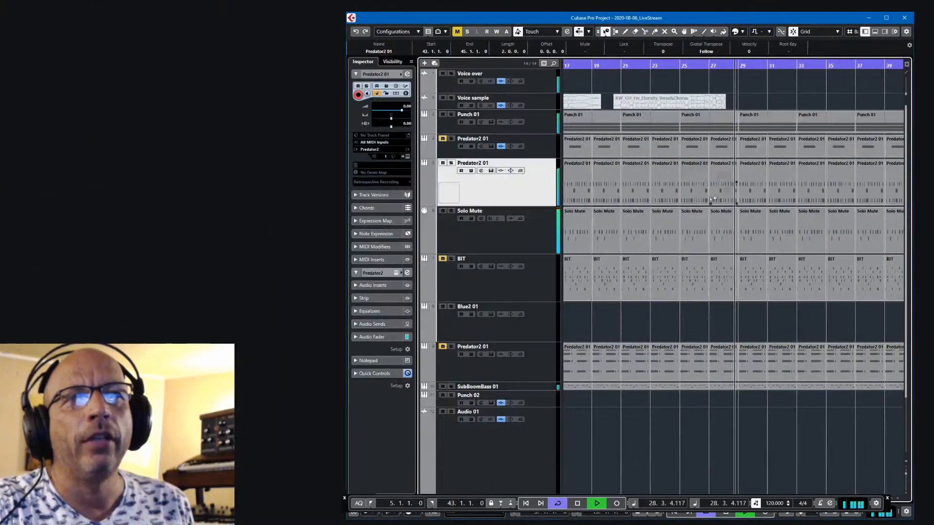
Audition the selected Predator2 01 track and the Solo Mute track by soloing and unsoloing each in turn.
click(452, 164)
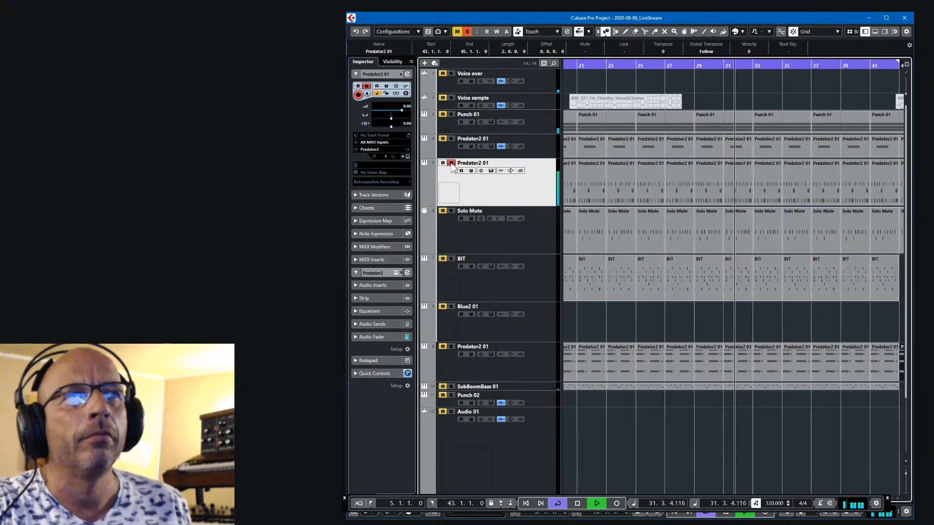
click(452, 165)
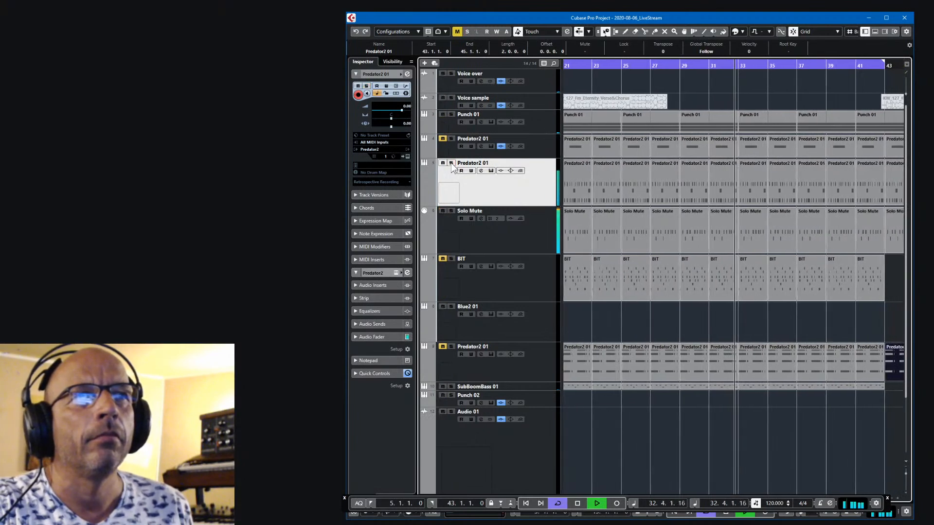
click(451, 211)
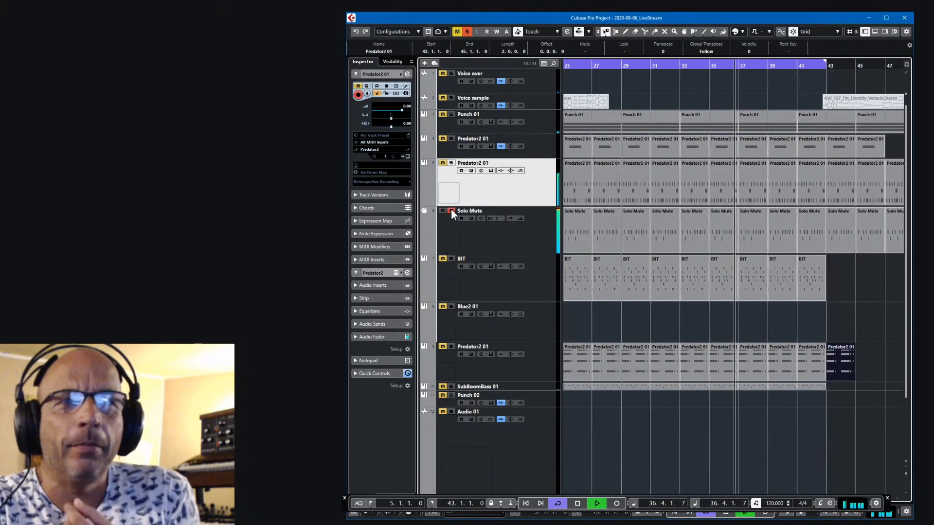
click(450, 211)
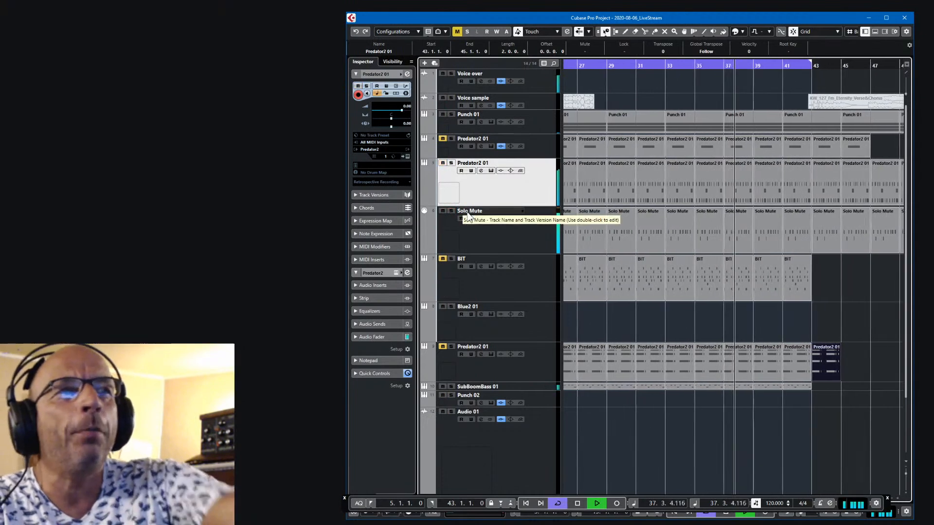
click(451, 210)
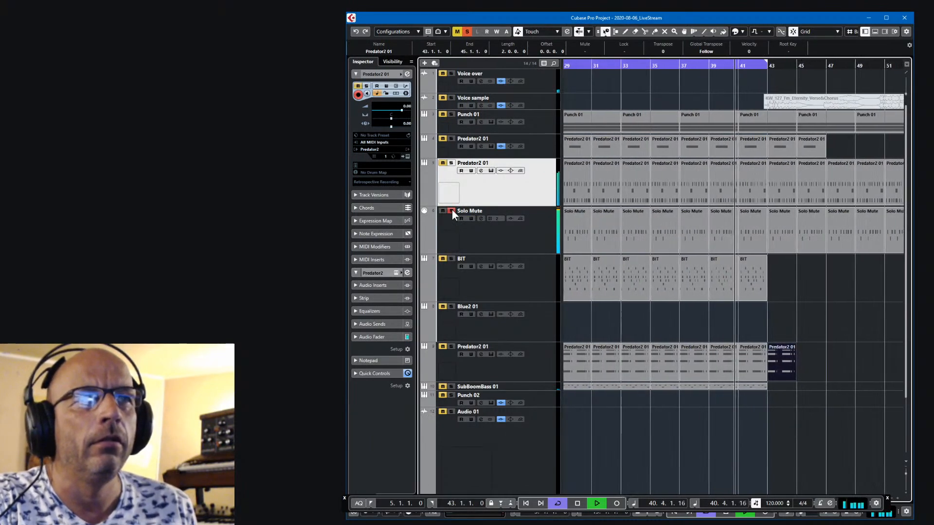
click(451, 211)
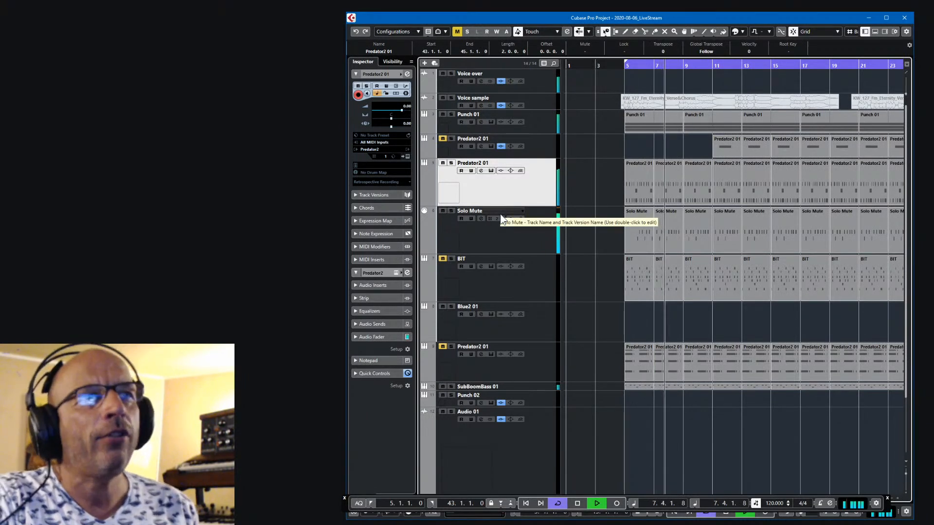
Mute the Solo Mute track, open the Predator2 editor of the selected Predator2 01 track and stop playback.
click(442, 210)
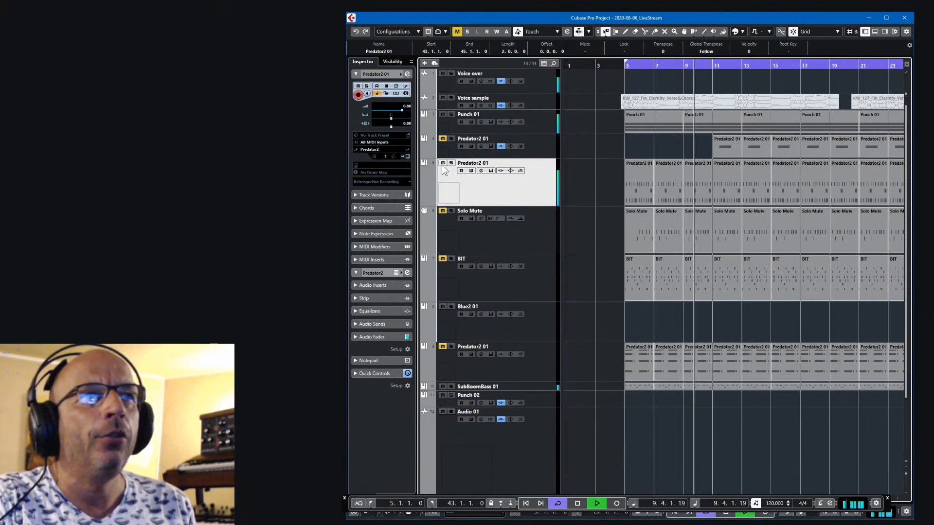
click(404, 156)
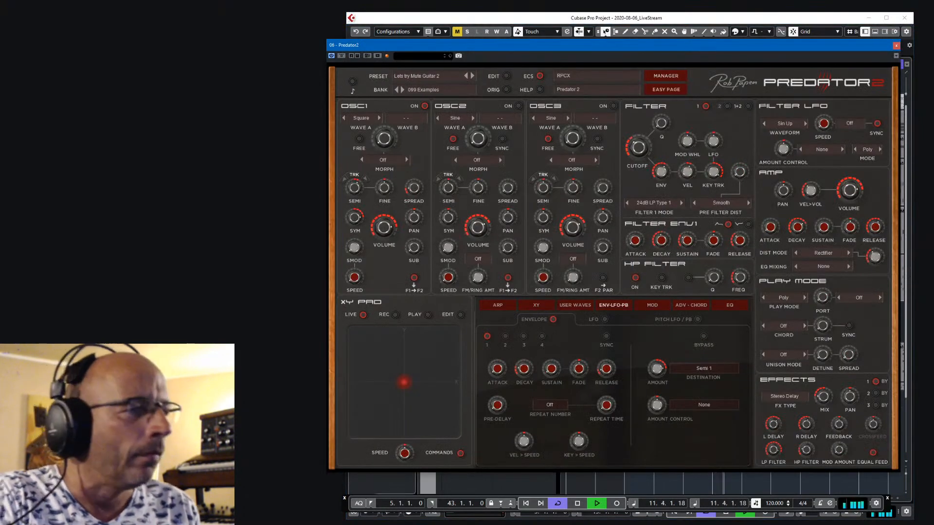
key(alt+Tab)
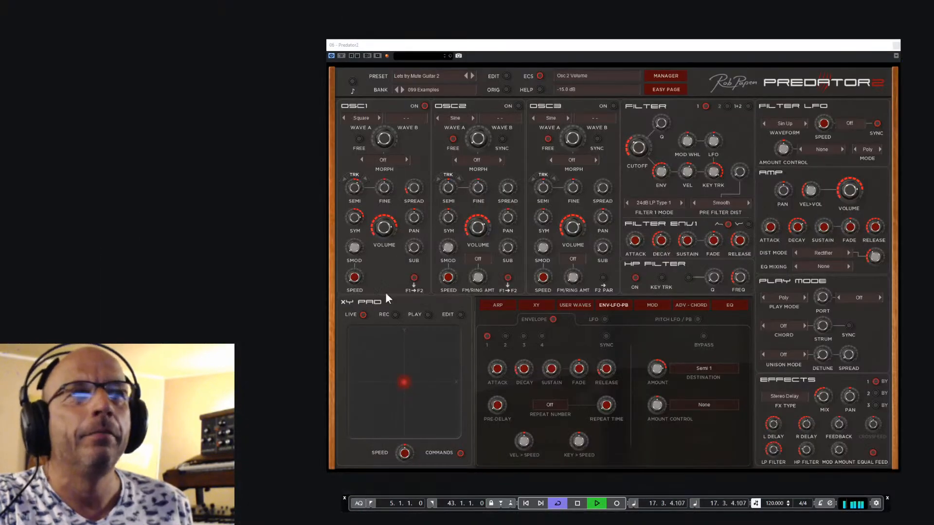
click(600, 48)
key(space)
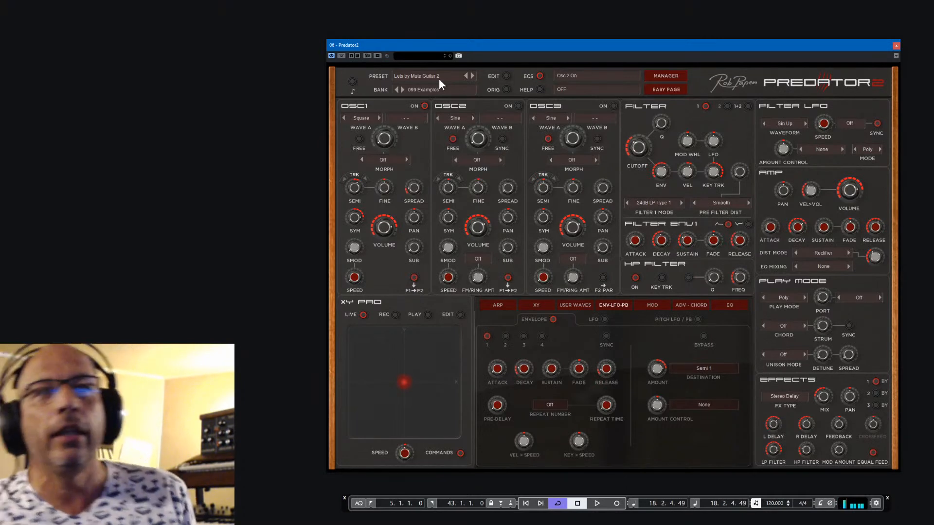
Load the Lets try Guitar preset from the 099 Examples bank and display its oscillator waveforms.
drag(853, 192, 854, 188)
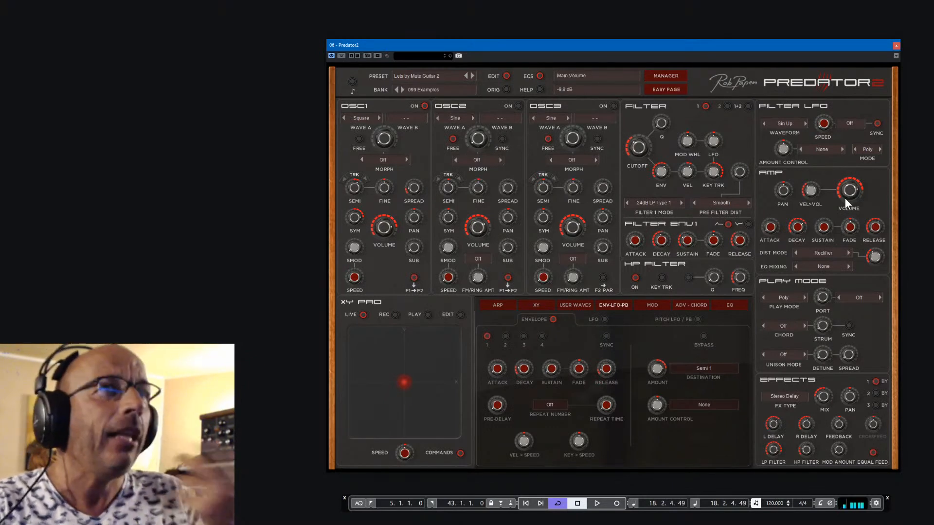
click(466, 77)
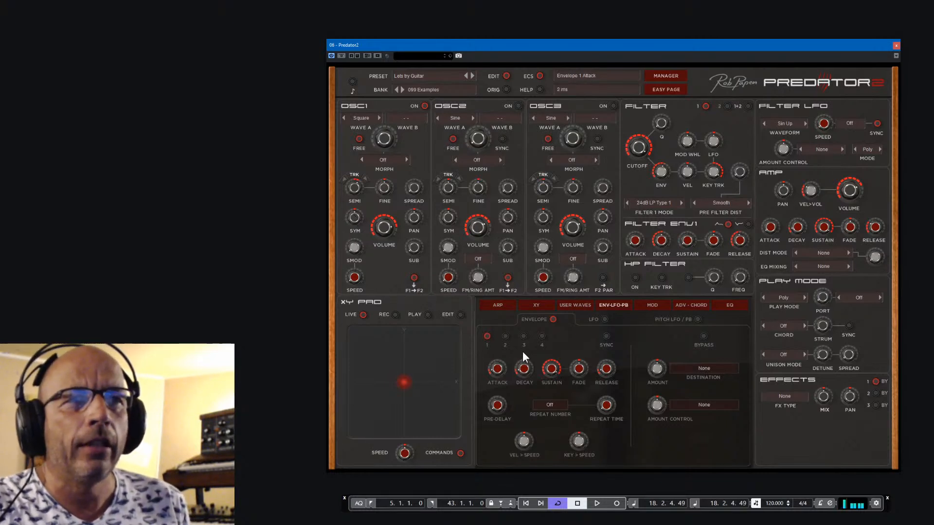
click(496, 303)
click(497, 302)
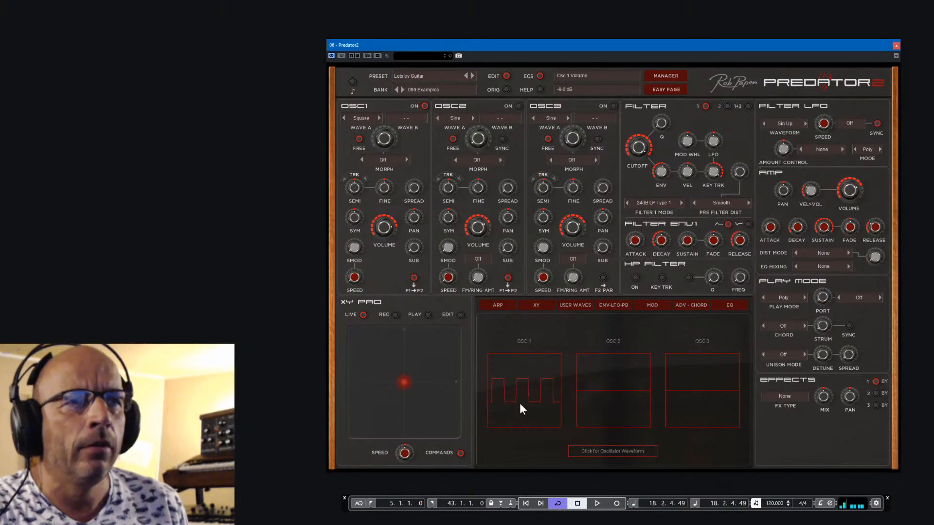
click(597, 448)
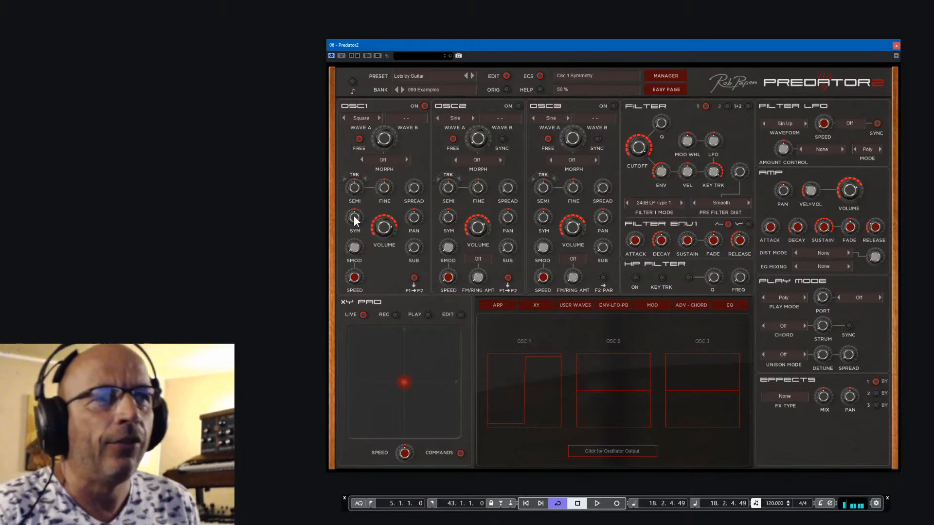
Raise the symmetry of oscillator 1 to narrow its square wave.
mouse_move(355, 216)
mouse_down()
mouse_move(360, 186)
mouse_move(363, 220)
mouse_up()
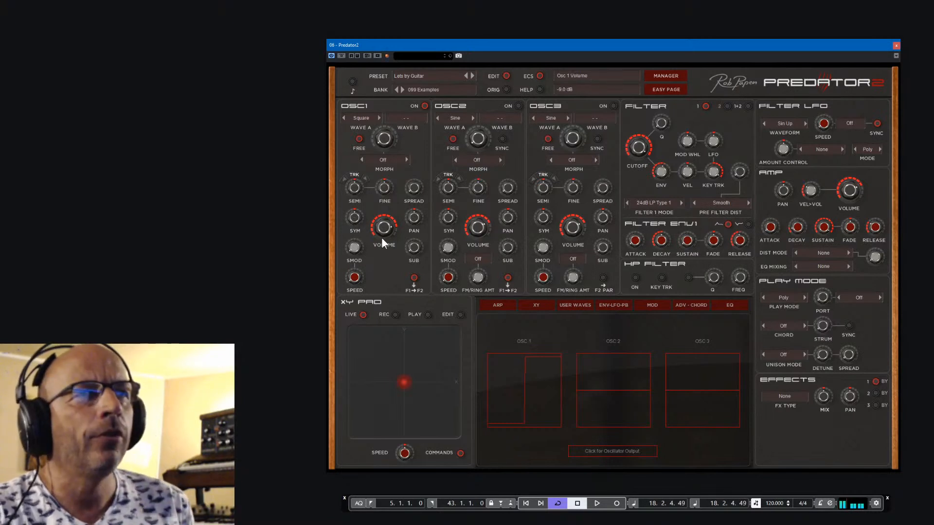
drag(357, 218, 366, 194)
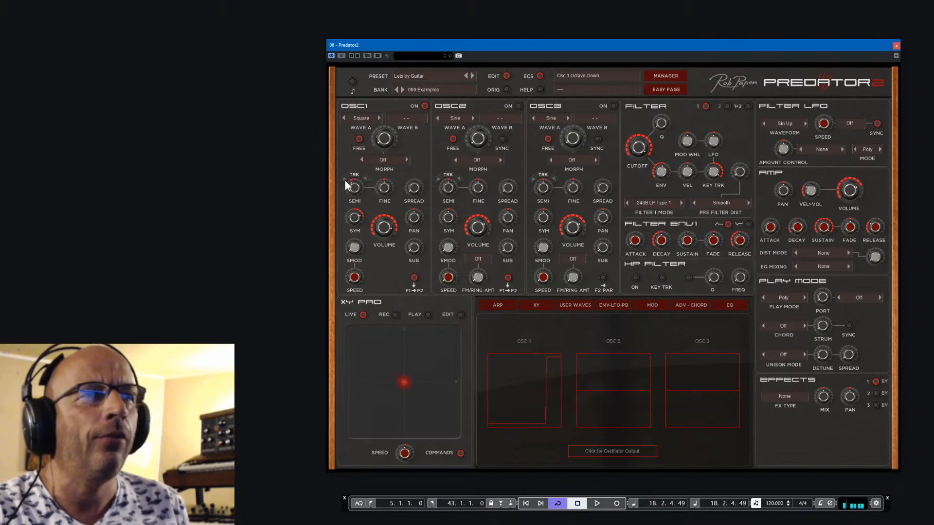
Lower the filter 1 cutoff and shape its envelope, with the filter envelope amount at 75 %.
drag(642, 170, 655, 191)
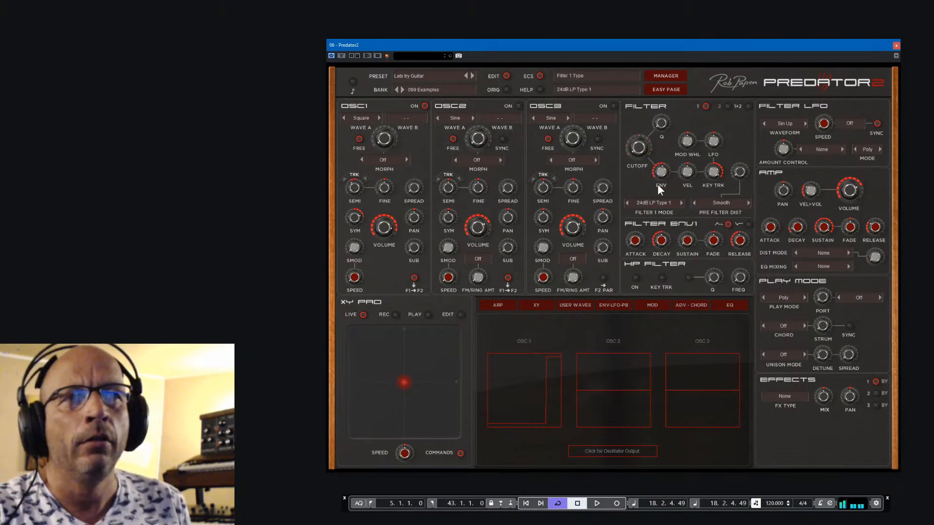
drag(664, 224, 686, 225)
drag(638, 143, 640, 129)
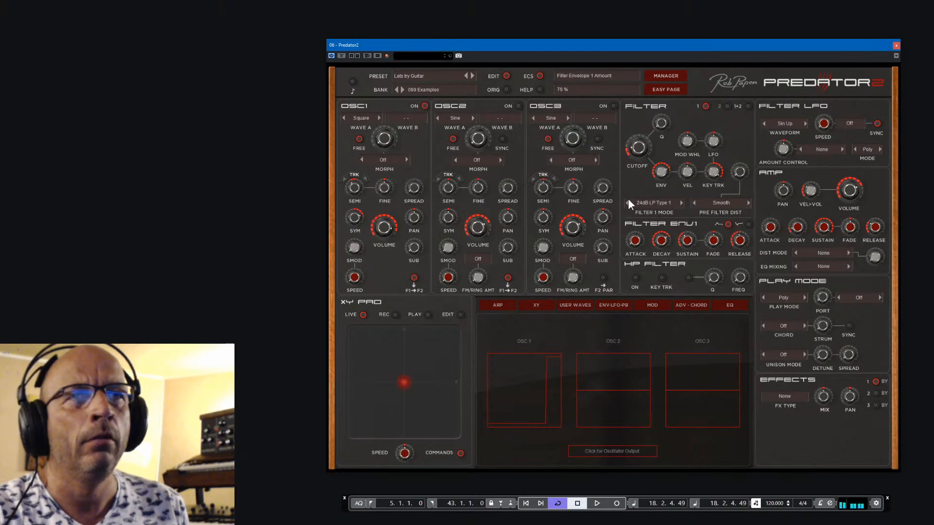
Set the symmetry of oscillator 1 to 65 %.
drag(365, 217, 367, 206)
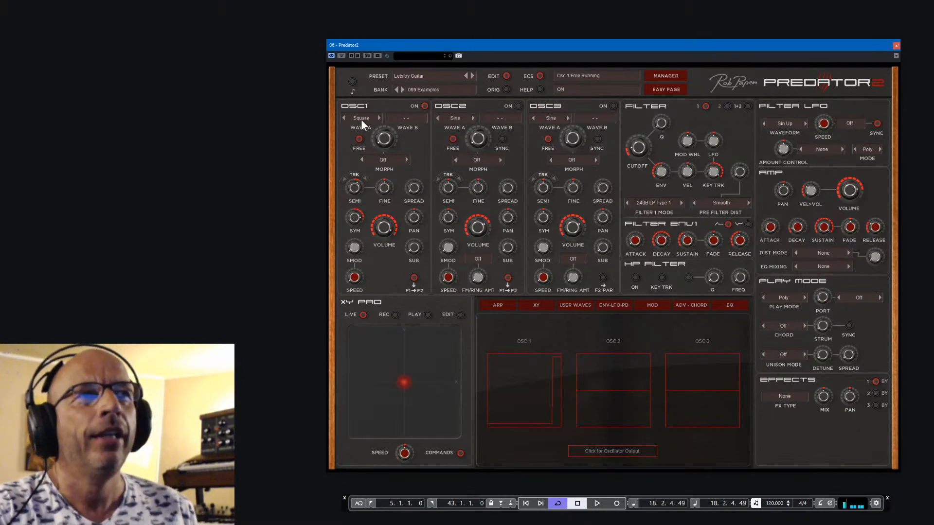
drag(352, 219, 331, 226)
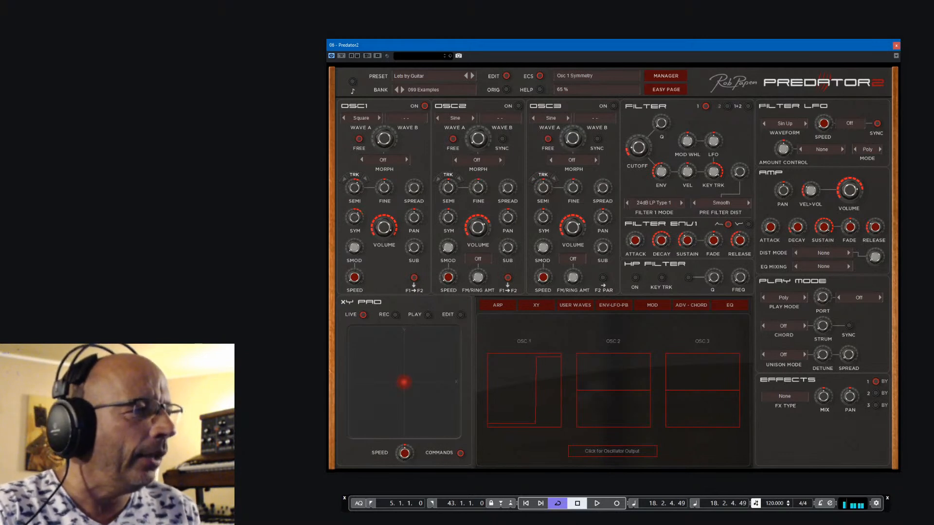
While the song plays, raise the filter cutoff and shape the amp envelope with lower sustain and longer decay.
key(space)
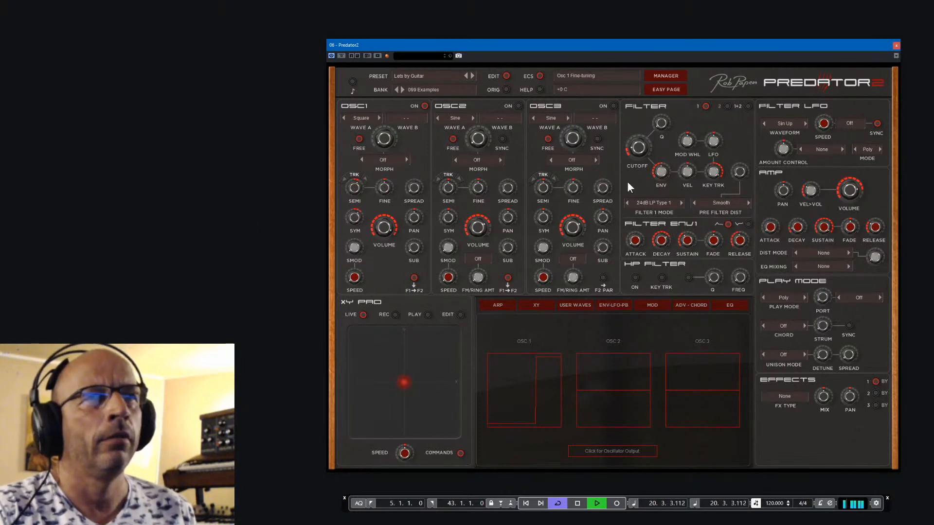
drag(644, 152, 648, 126)
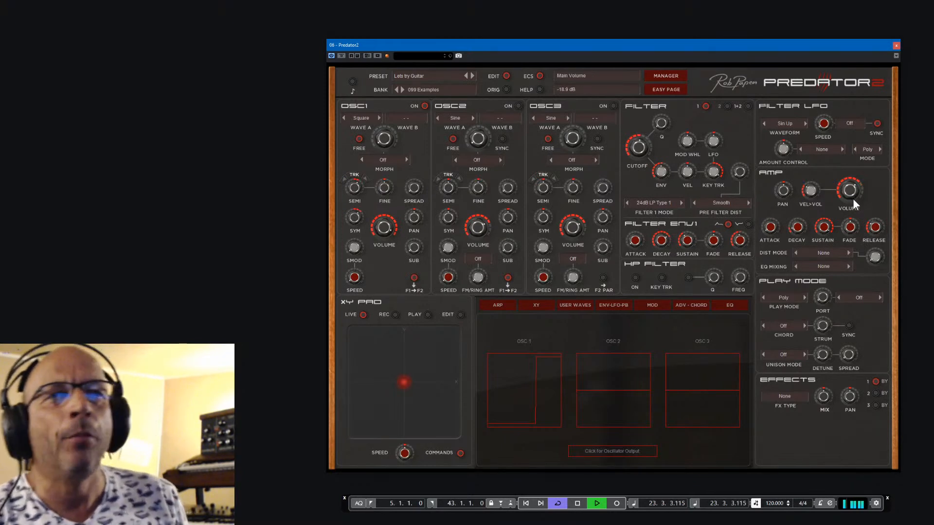
drag(824, 225, 829, 395)
drag(792, 227, 796, 190)
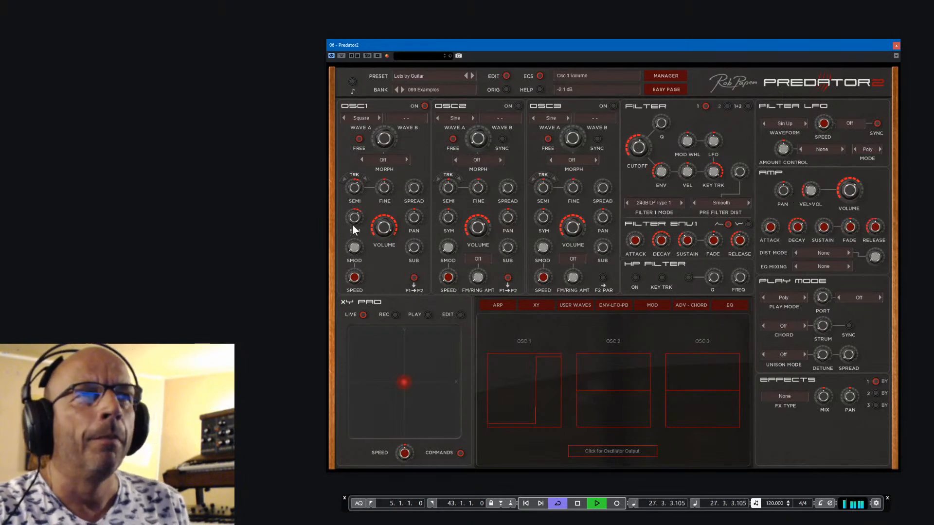
Raise the symmetry of oscillator 1 further to narrow its pulse wave, and stop playback.
drag(362, 214, 368, 202)
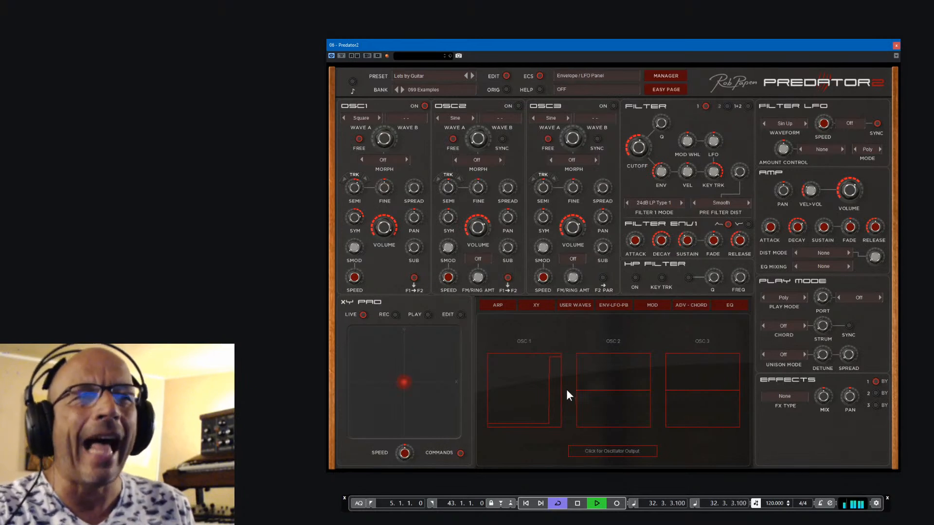
key(space)
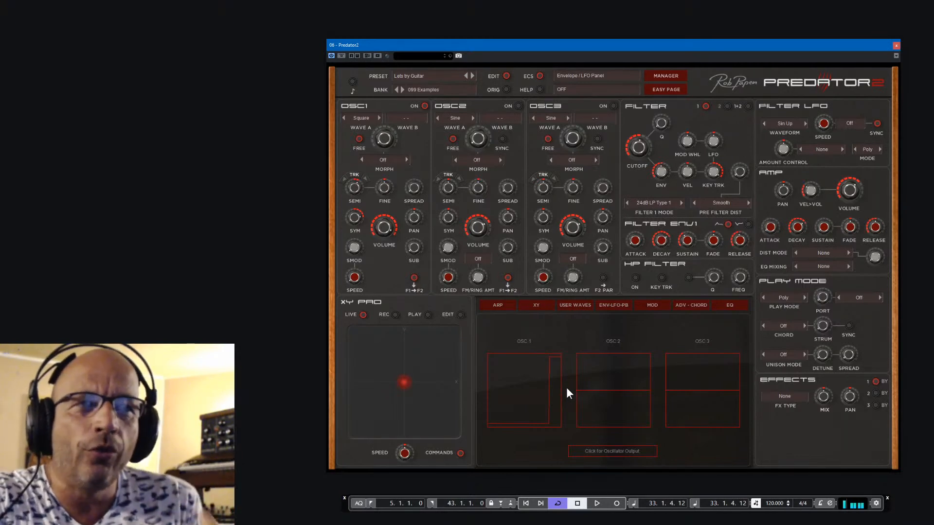
Route modulation envelope 1 to the pitch of oscillator 1 by choosing Semi 1 as its destination.
click(610, 307)
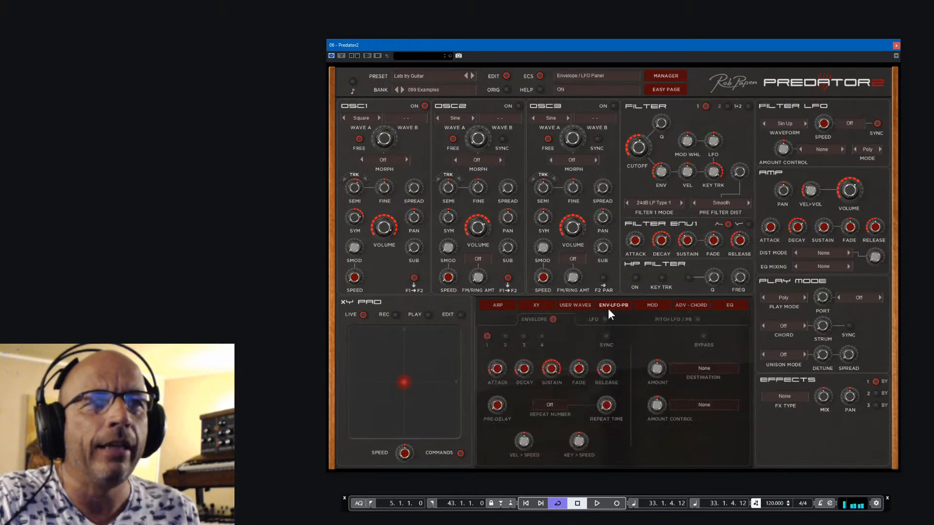
click(699, 369)
mouse_move(704, 388)
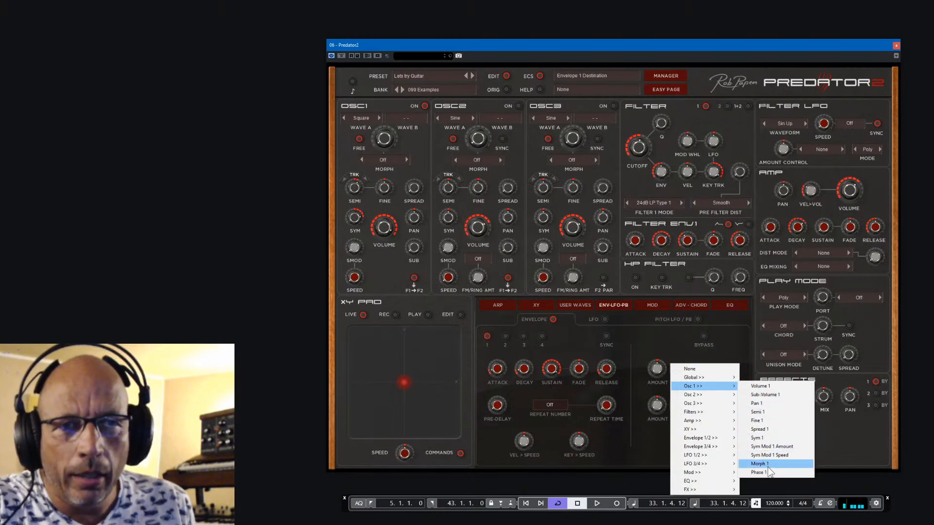
click(756, 412)
During playback, shape envelope 1 with no sustain, a positive amount and a decay of 11 ms, and stop the song.
key(space)
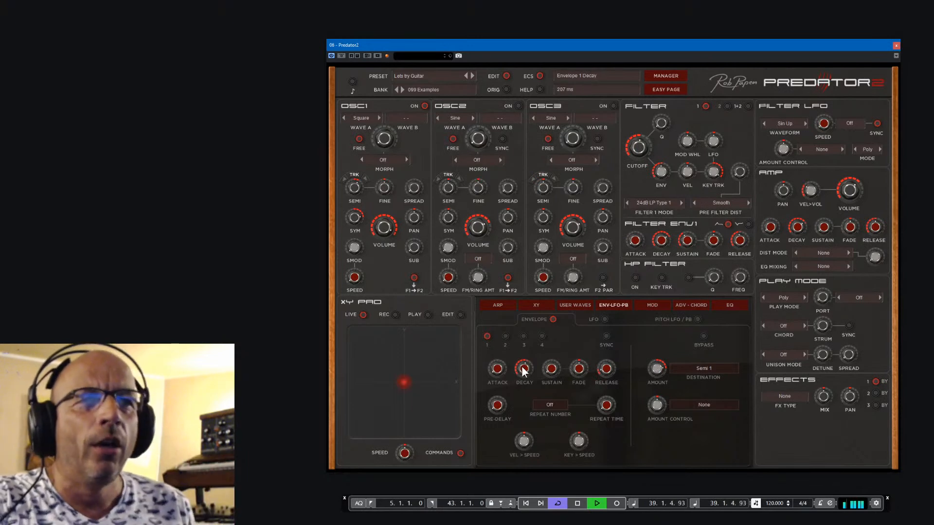
drag(522, 369, 530, 390)
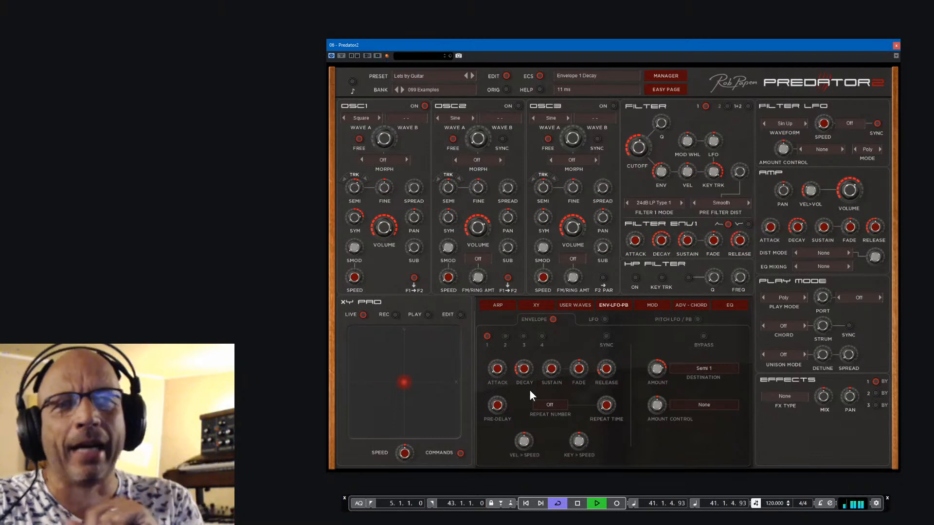
key(space)
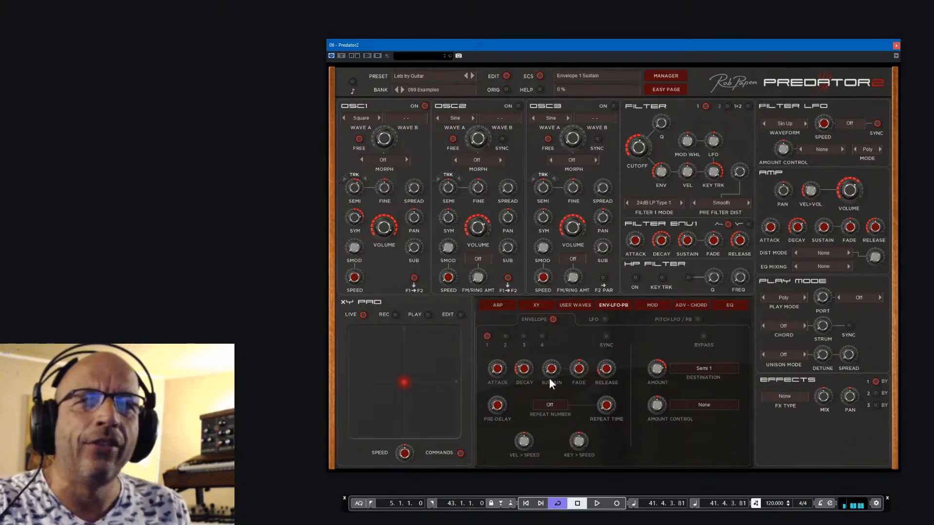
Restart the song, try envelope 1 with its sustain raised to 32 %, and bring the sustain back down.
key(space)
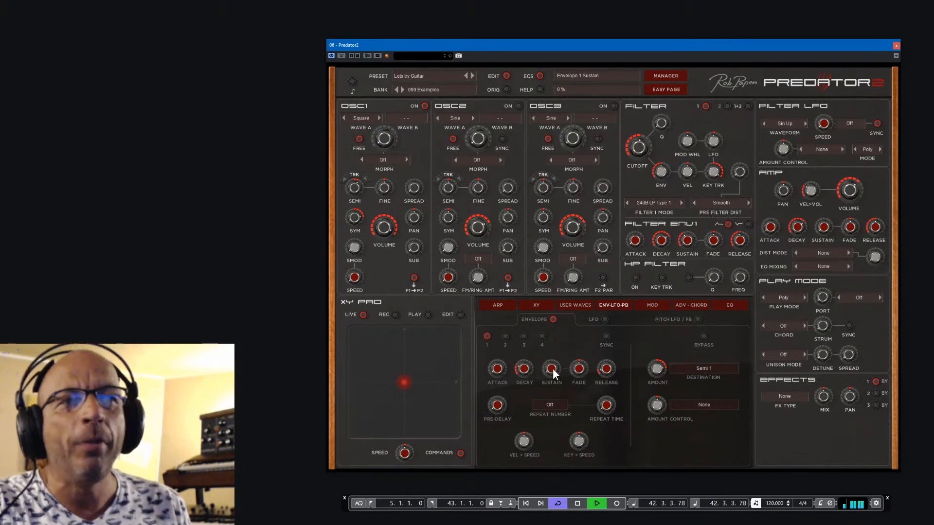
drag(553, 368, 547, 350)
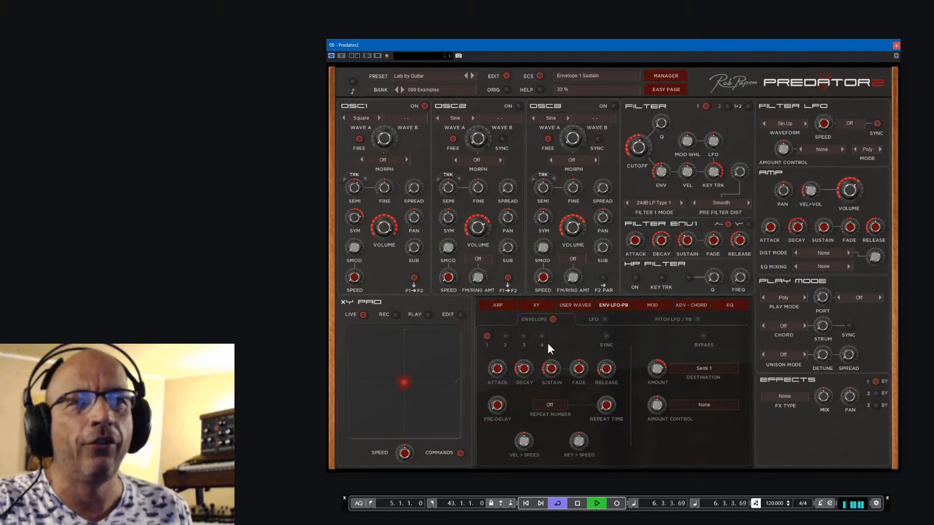
drag(547, 346, 564, 421)
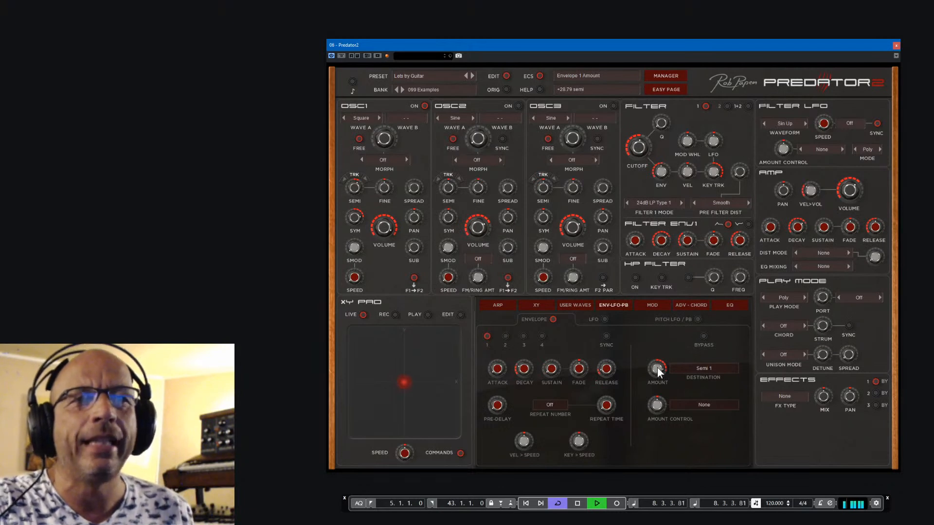
Raise the envelope 1 amount slightly and fine-tune its decay while the song plays.
drag(658, 367, 659, 361)
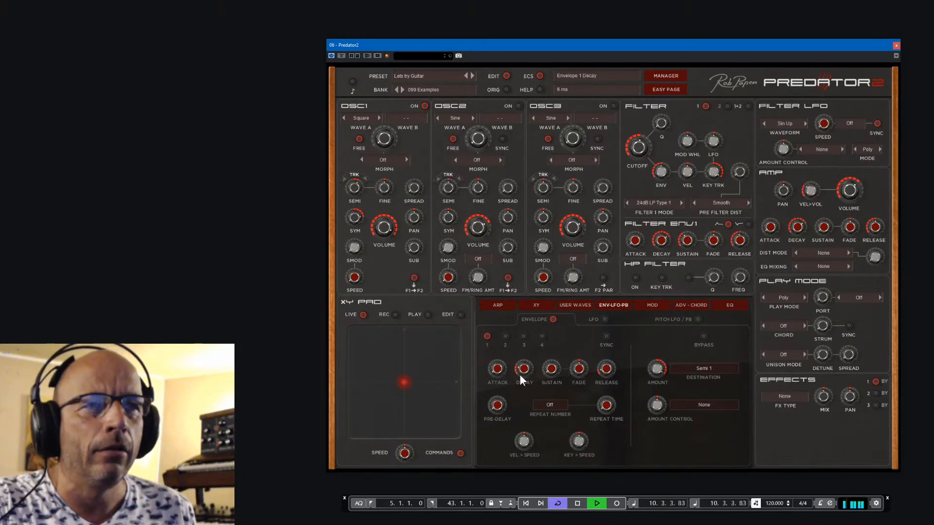
drag(520, 371, 521, 369)
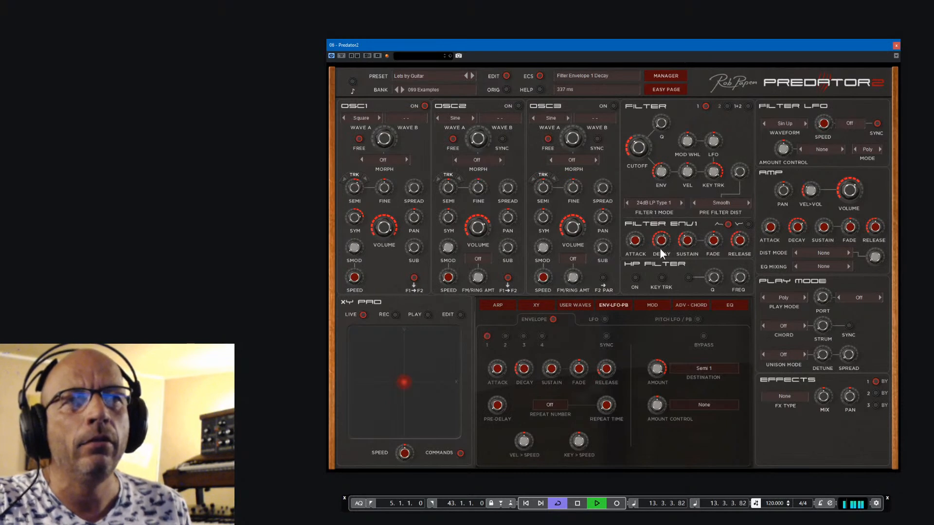
Set the filter 1 mode to 24dB LP Type 2 and turn on the HP filter with a raised frequency.
click(664, 203)
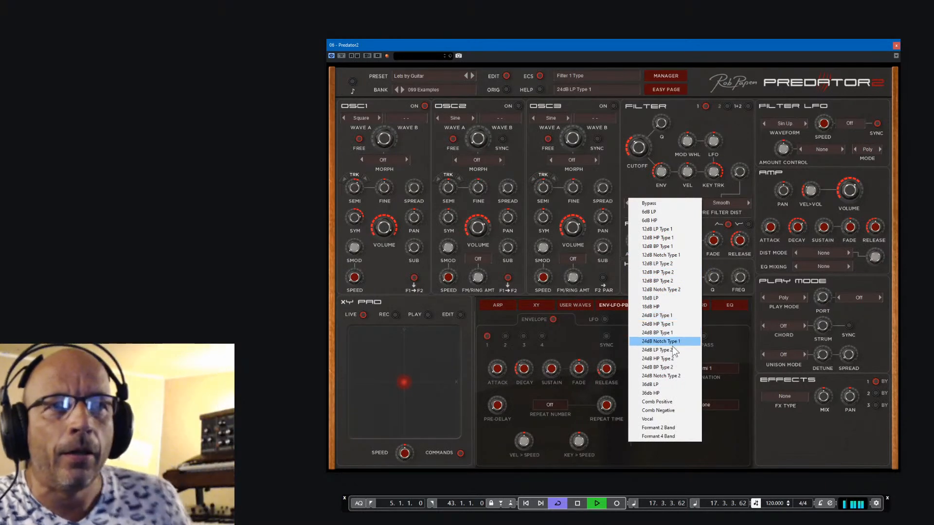
click(655, 351)
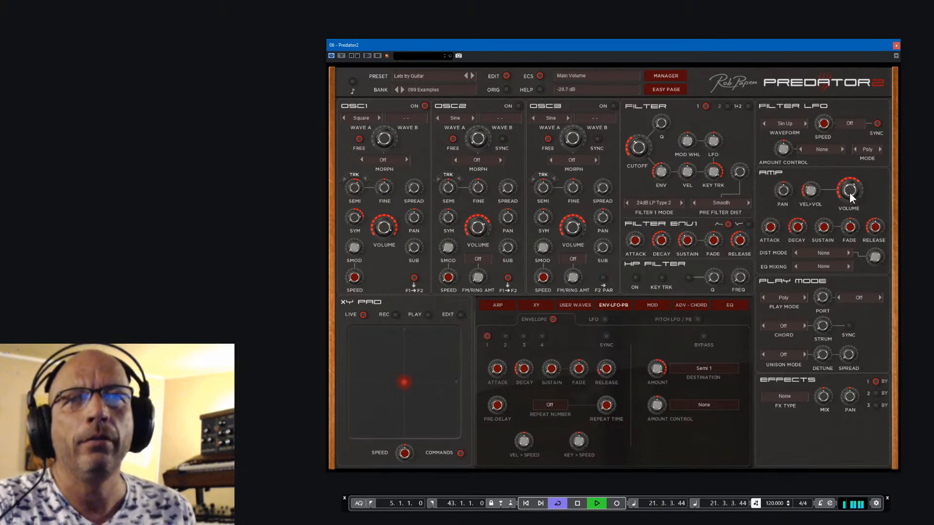
click(636, 277)
drag(739, 277, 754, 250)
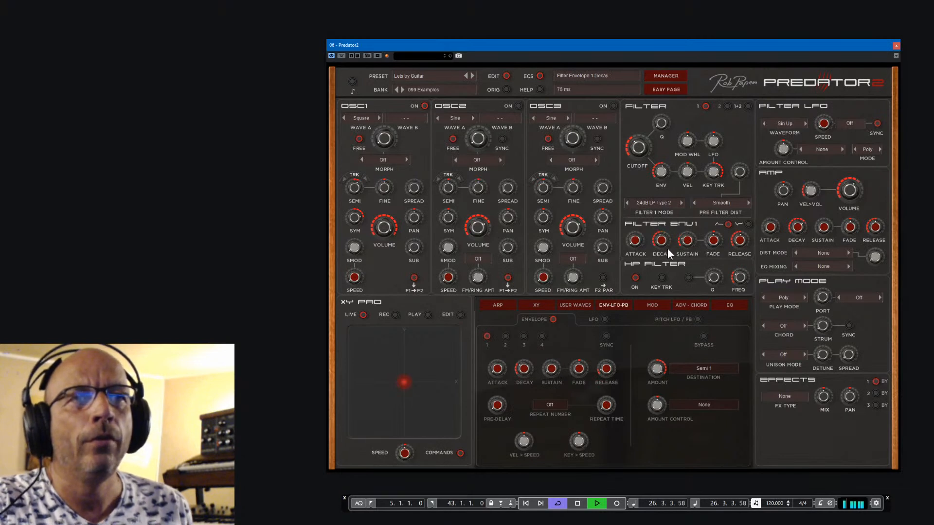
Show the oscillator waveforms and fine-tune the symmetry of oscillator 1 to 88 %.
scroll(670, 246, up, 3)
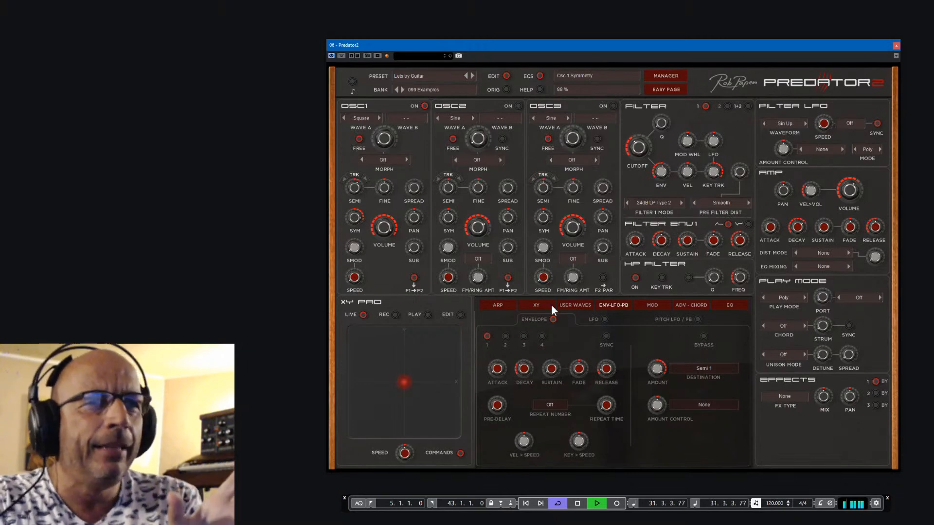
click(608, 307)
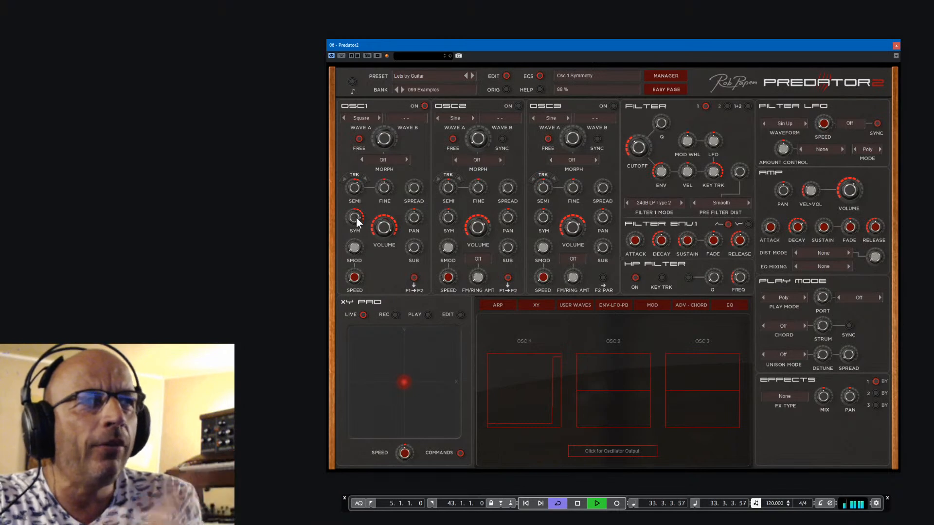
mouse_move(357, 220)
mouse_down()
mouse_move(366, 247)
mouse_move(358, 217)
mouse_up()
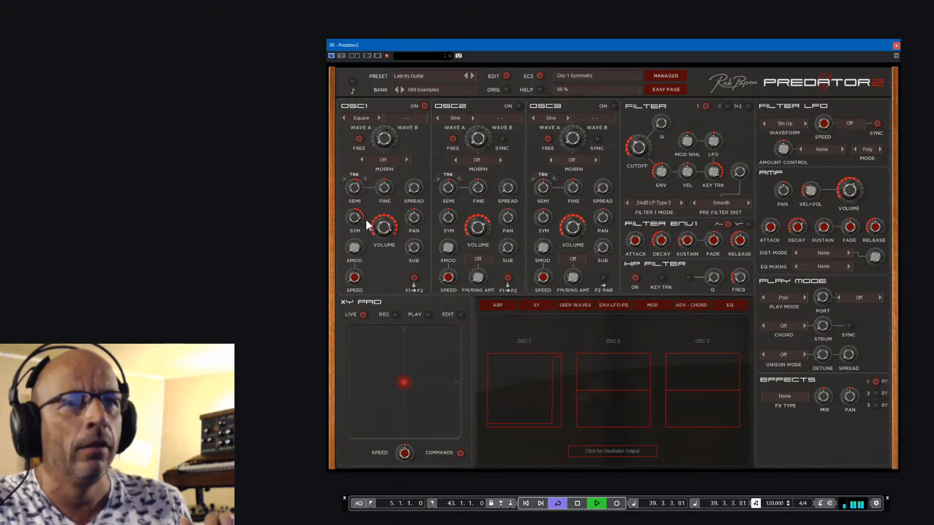
Set the amp distortion mode to Overdrive and adjust the distortion amount.
mouse_move(881, 227)
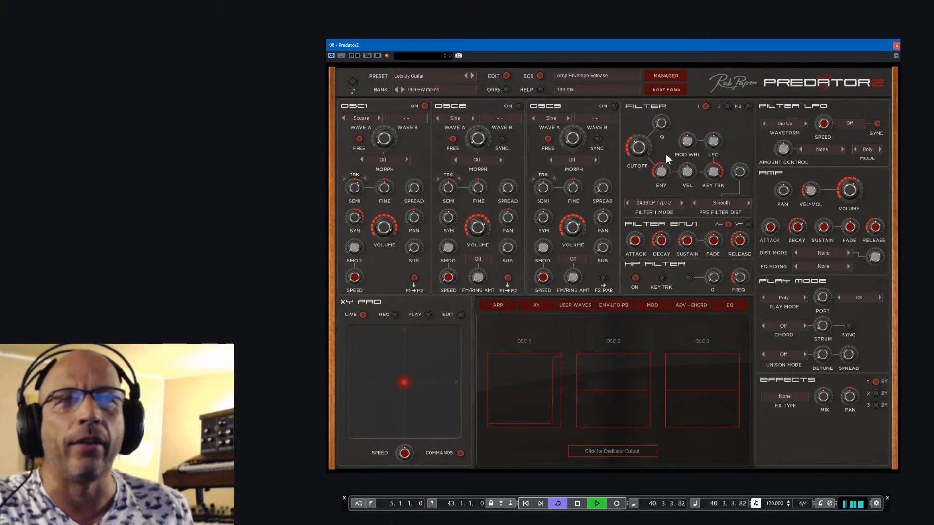
mouse_move(644, 143)
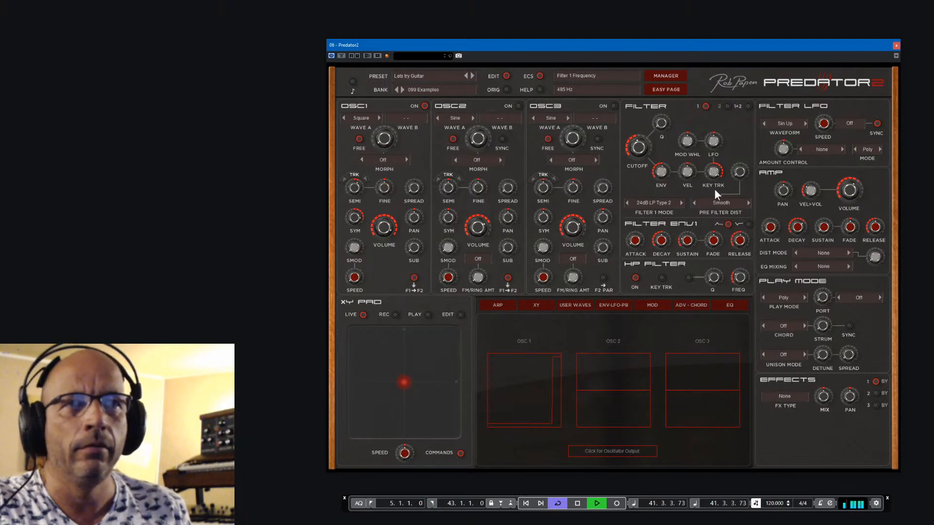
click(833, 254)
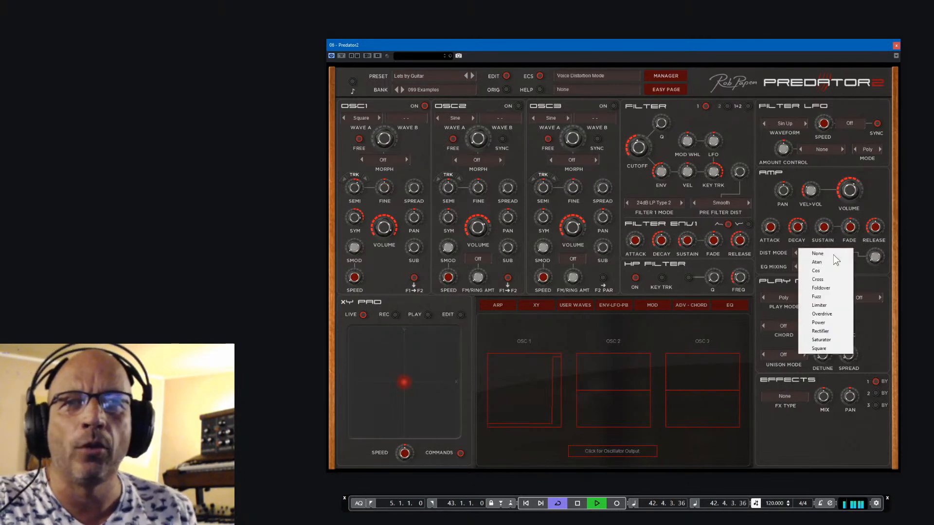
click(830, 313)
mouse_move(874, 258)
mouse_down()
mouse_move(873, 245)
mouse_move(876, 258)
mouse_up()
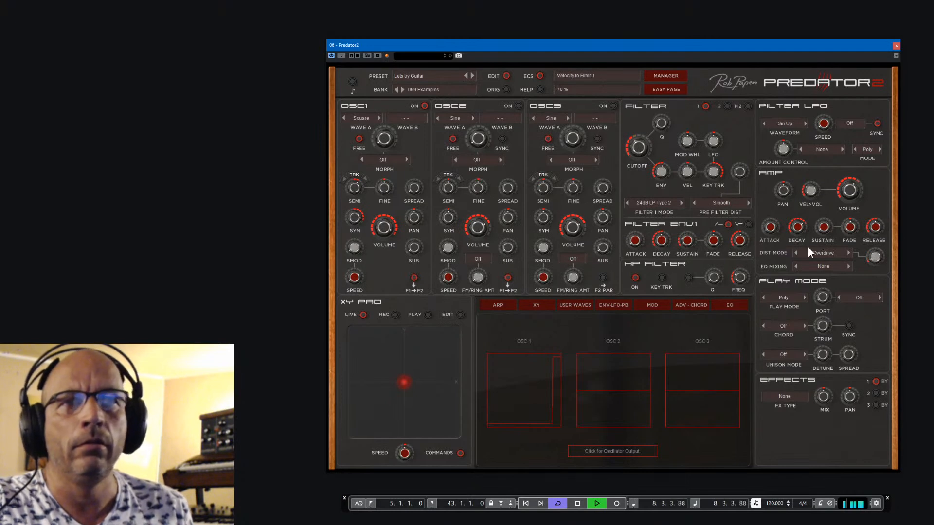
Change the amp distortion mode to Rectifier and fine-tune the filter 1 cutoff.
click(796, 253)
click(795, 253)
click(796, 252)
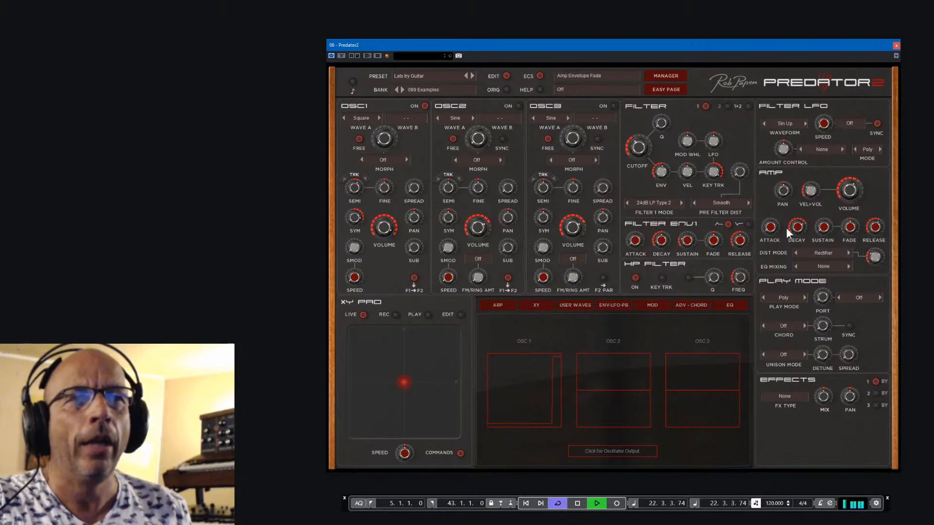
drag(638, 147, 639, 144)
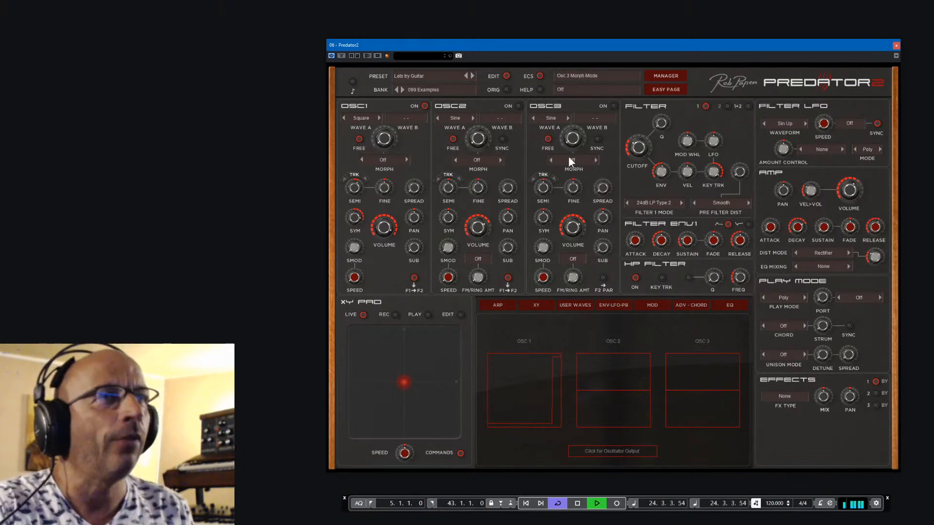
Save the edited preset and rename it Lets try Mute Guitar 1.
click(436, 75)
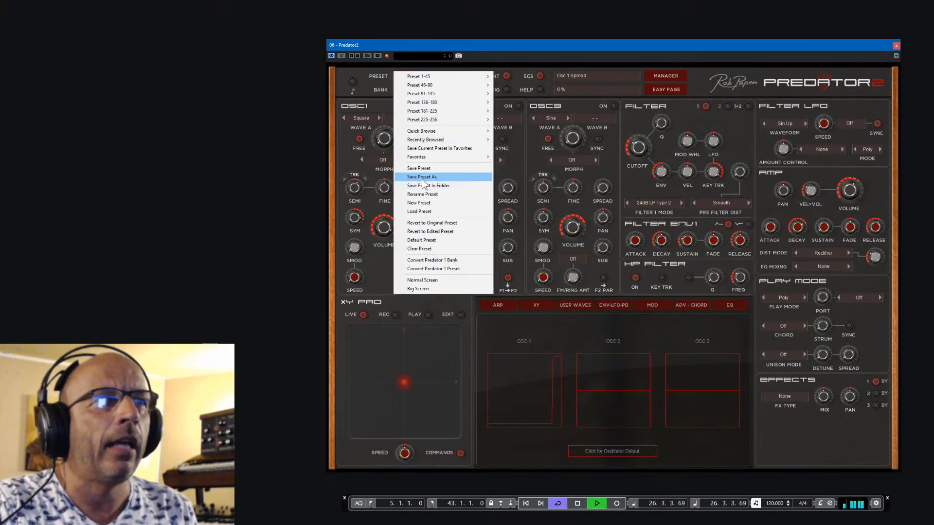
click(422, 169)
click(429, 77)
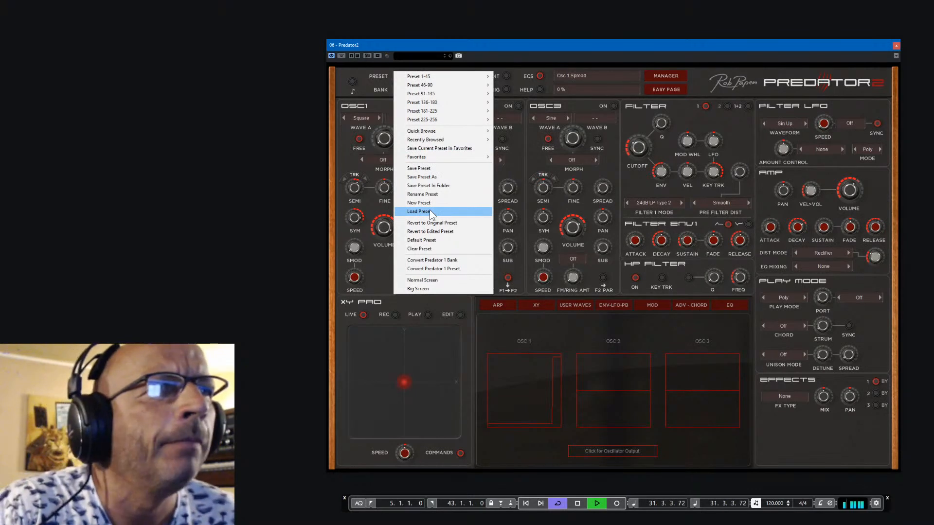
click(434, 196)
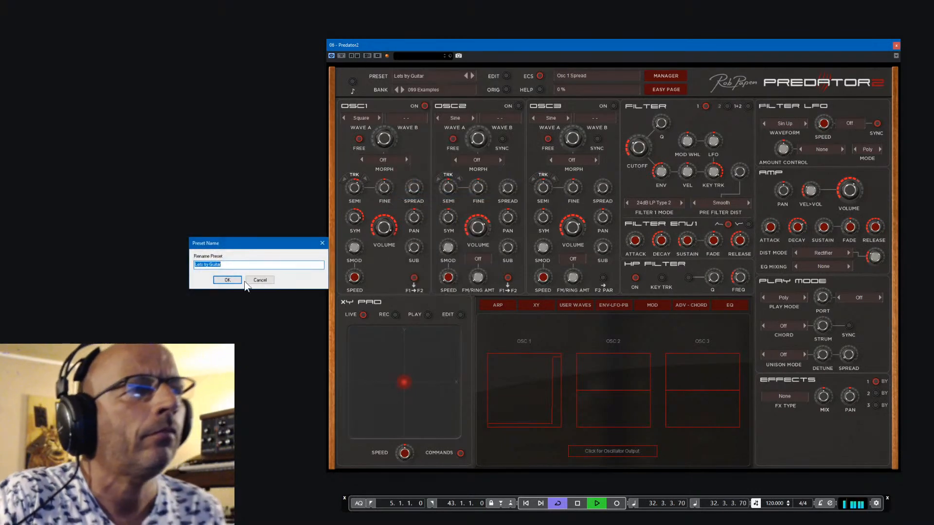
click(258, 264)
drag(274, 247, 629, 184)
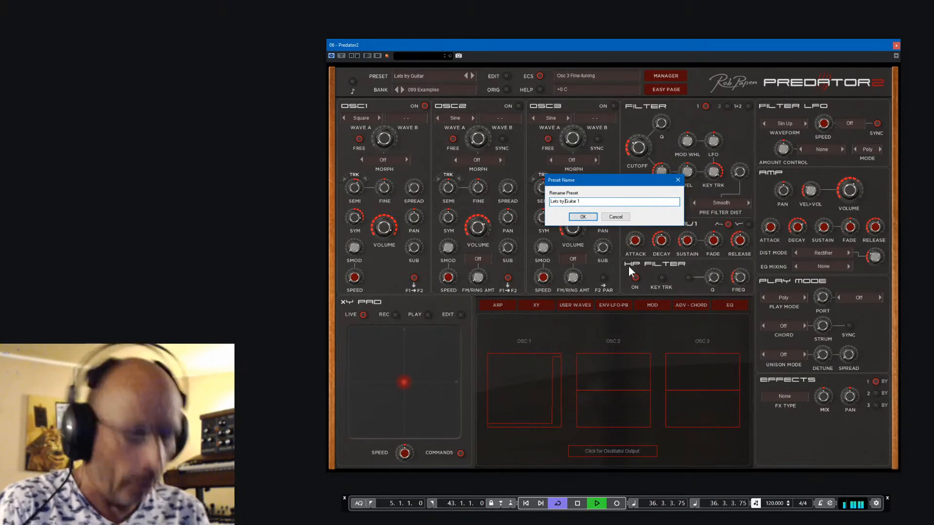
text(Mul)
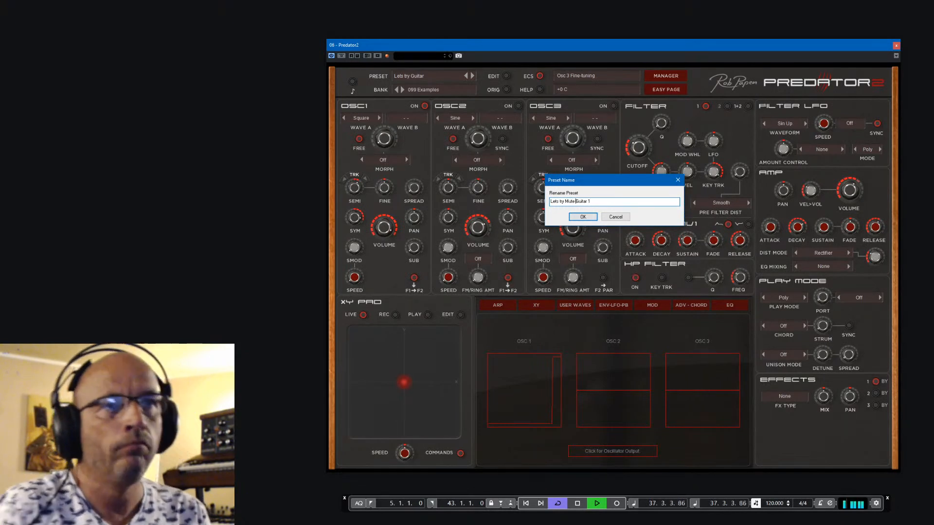
click(585, 215)
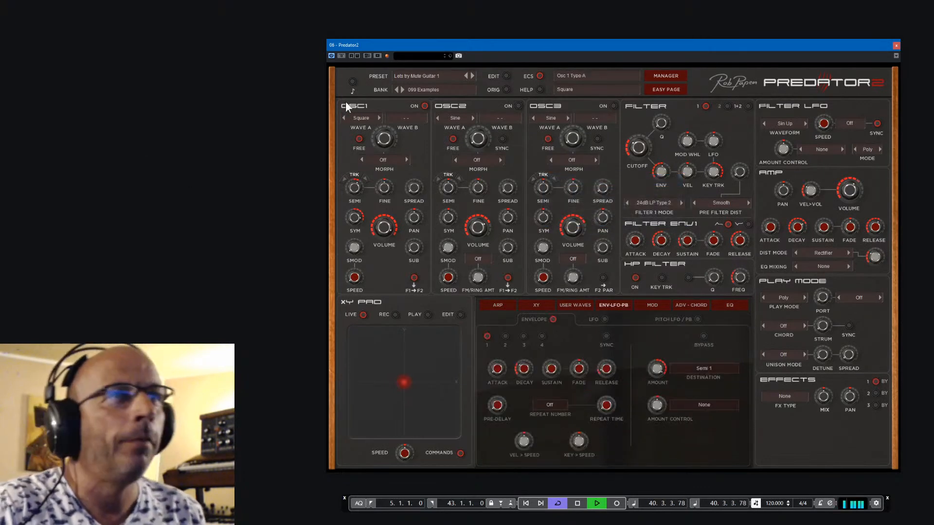
Load preset 010 Lets try Mute Guitar 2 and play the song with it.
click(419, 74)
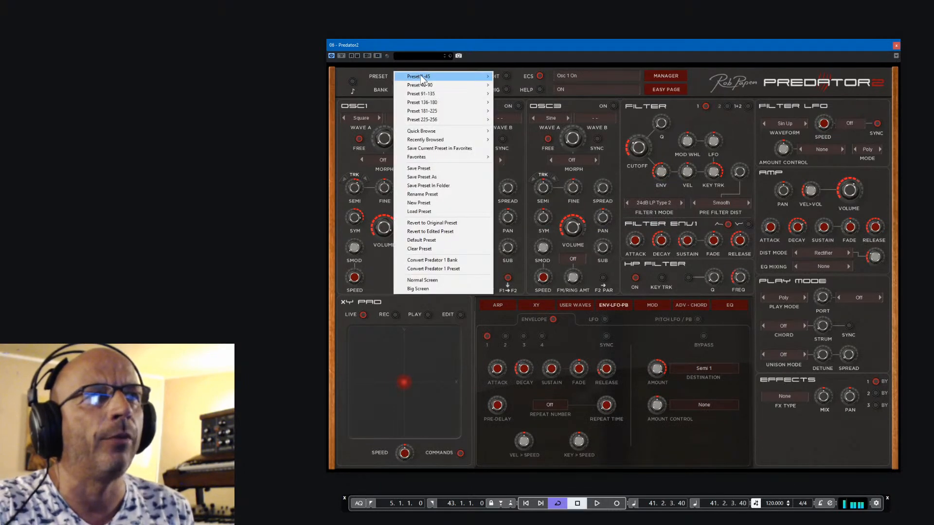
mouse_move(418, 75)
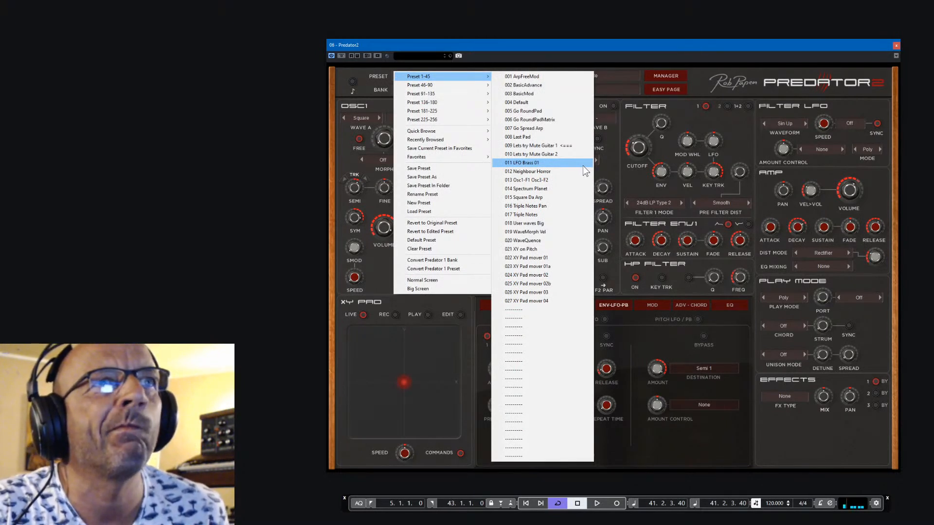
click(538, 154)
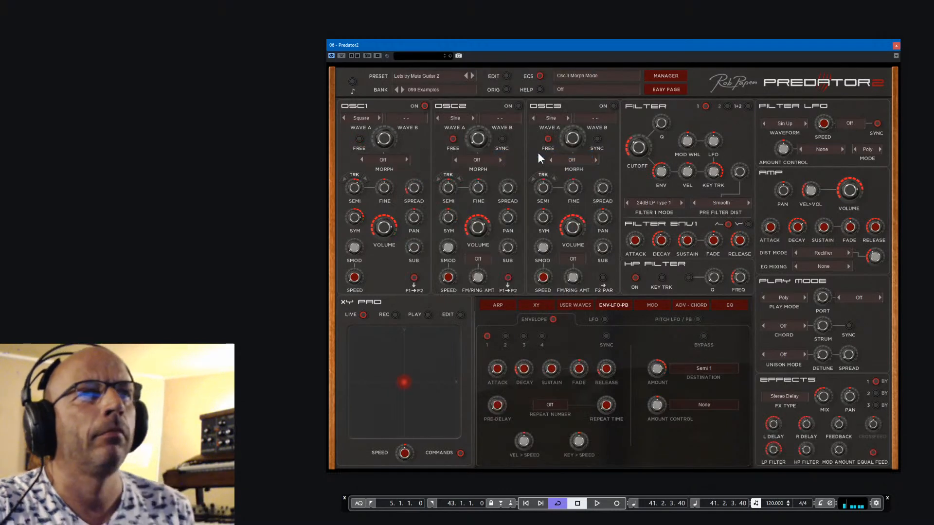
key(space)
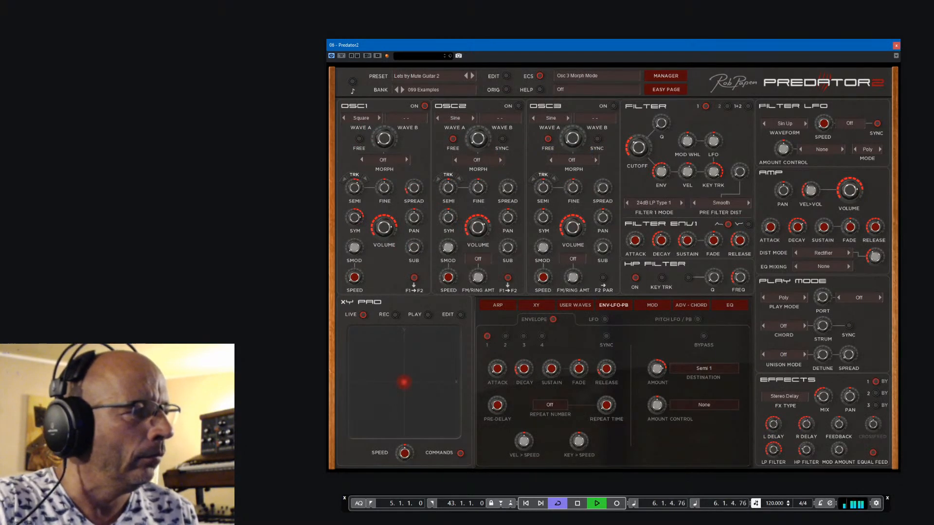
Switch to the Cubase Pro project window.
key(alt+Tab)
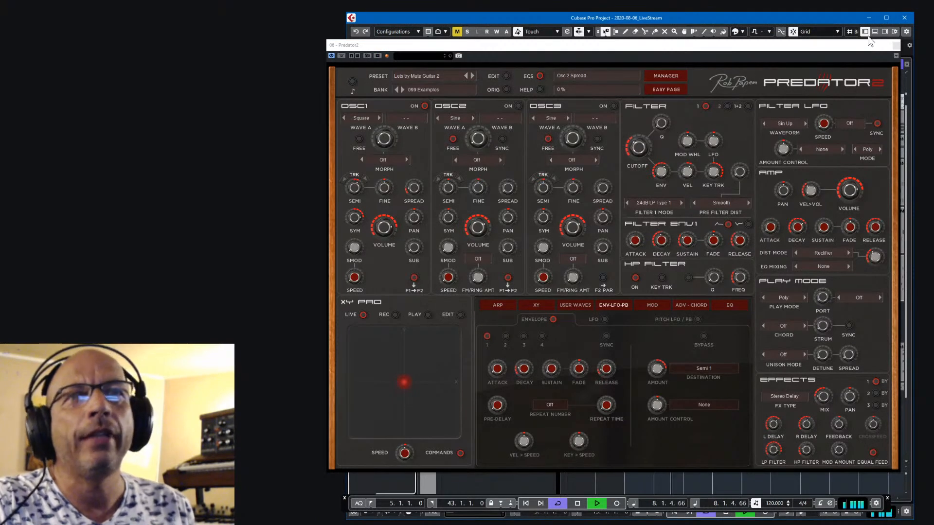
Mute the Predator2 01 track directly above Solo Mute, unmute and select the Solo Mute track, and restart playback.
click(897, 45)
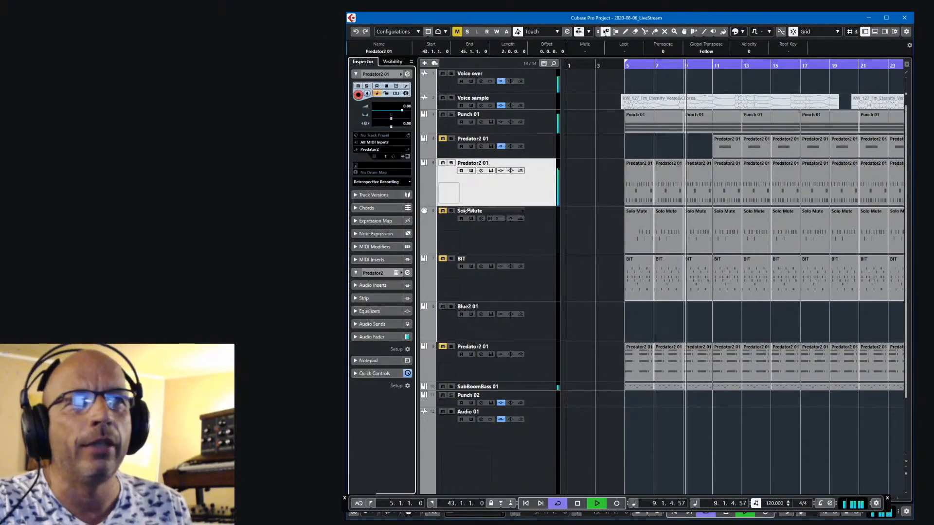
click(442, 164)
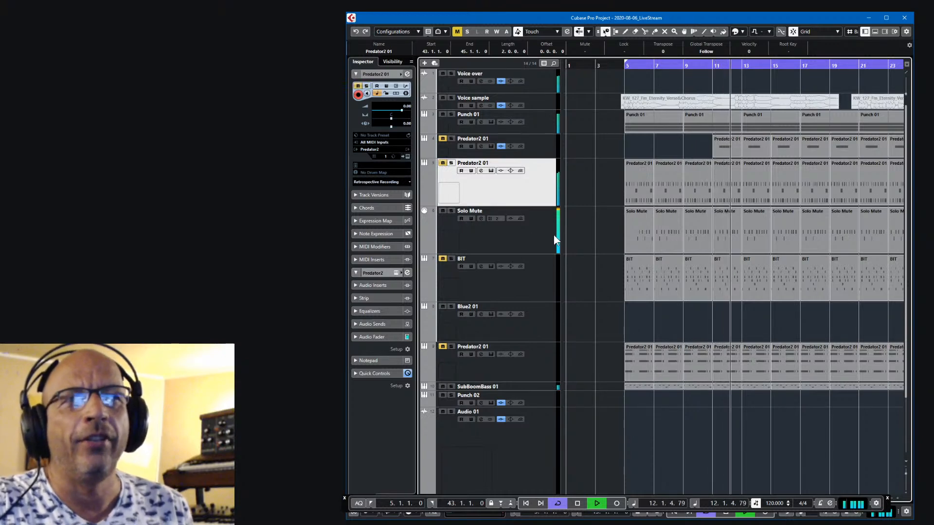
click(543, 223)
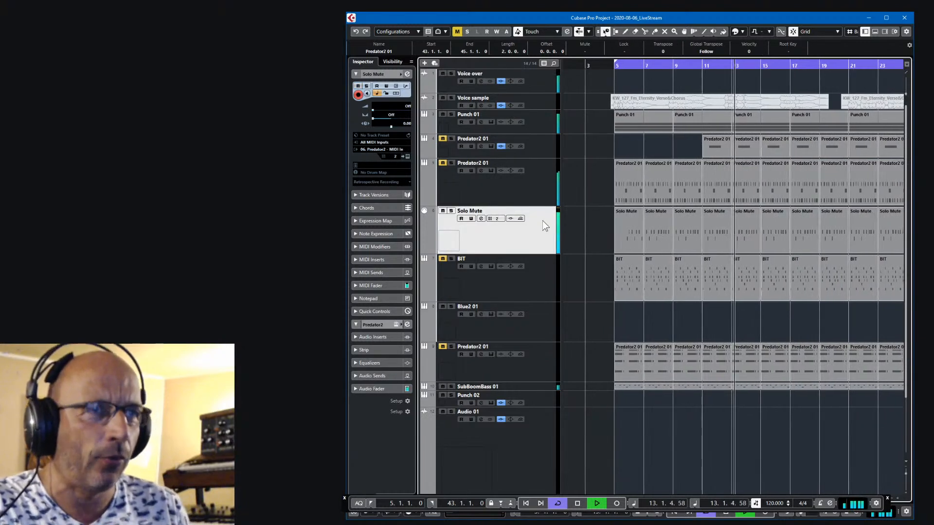
key(space)
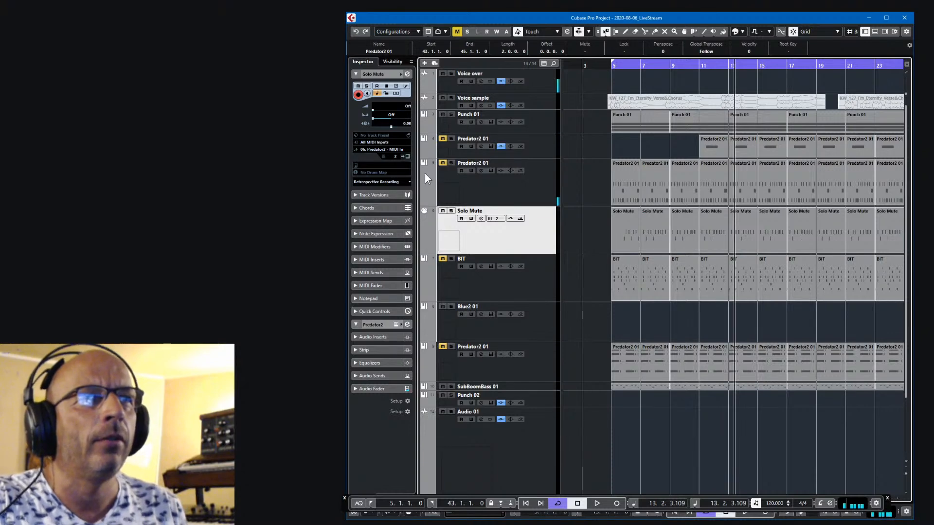
key(space)
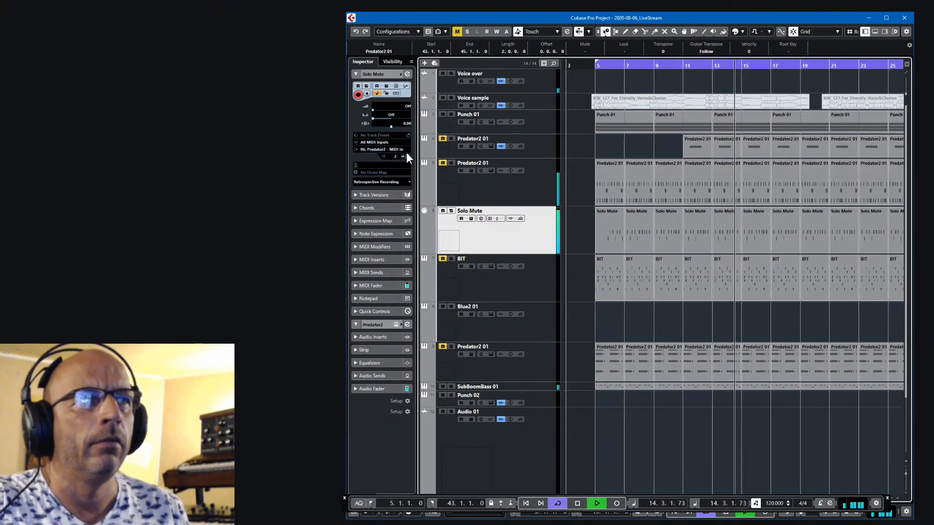
Open the Predator2 instrument of the Solo Mute track and load preset Lets try Mute Guitar 1.
click(407, 156)
scroll(845, 190, up, 3)
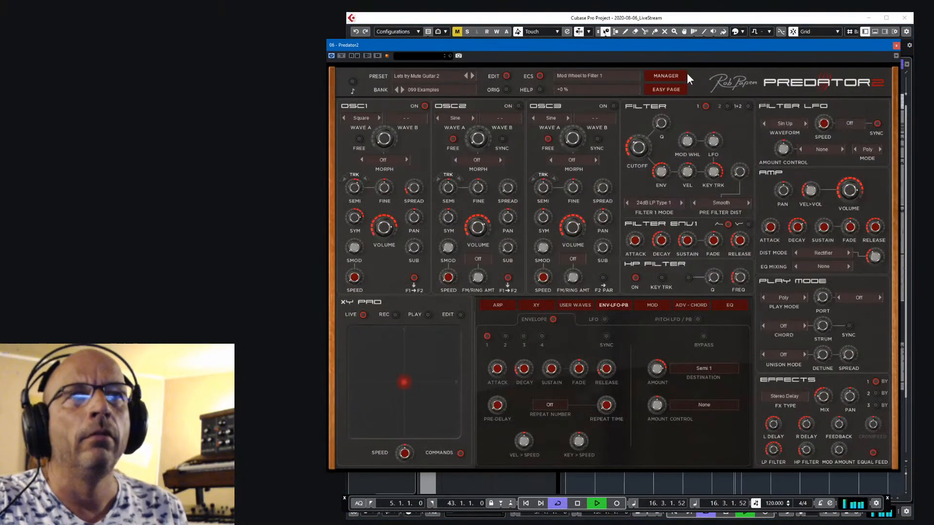
click(466, 75)
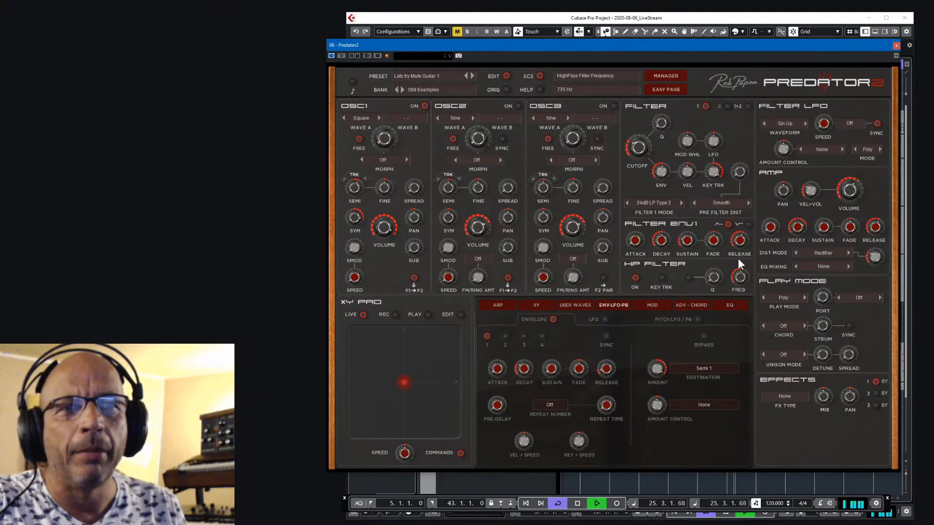
Fine-tune the high-pass filter frequency and set the pre filter distortion amount to 12%.
drag(738, 258, 737, 263)
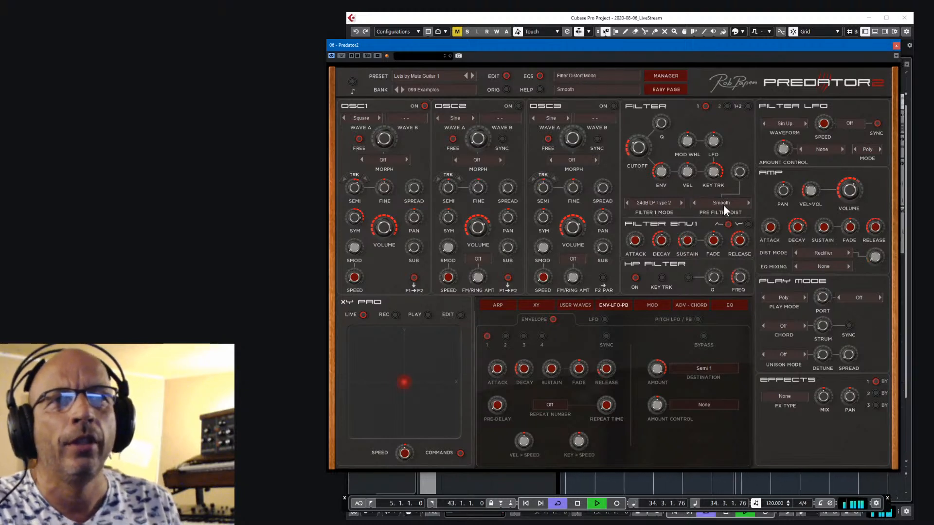
drag(740, 138, 740, 136)
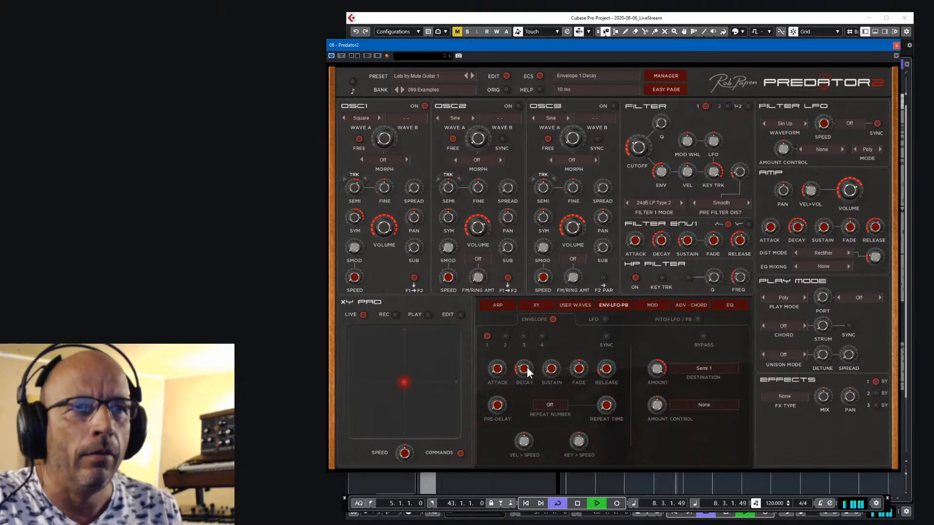
Set the first effect to Stereo Delay and save the Lets try Mute Guitar 1 preset.
click(786, 395)
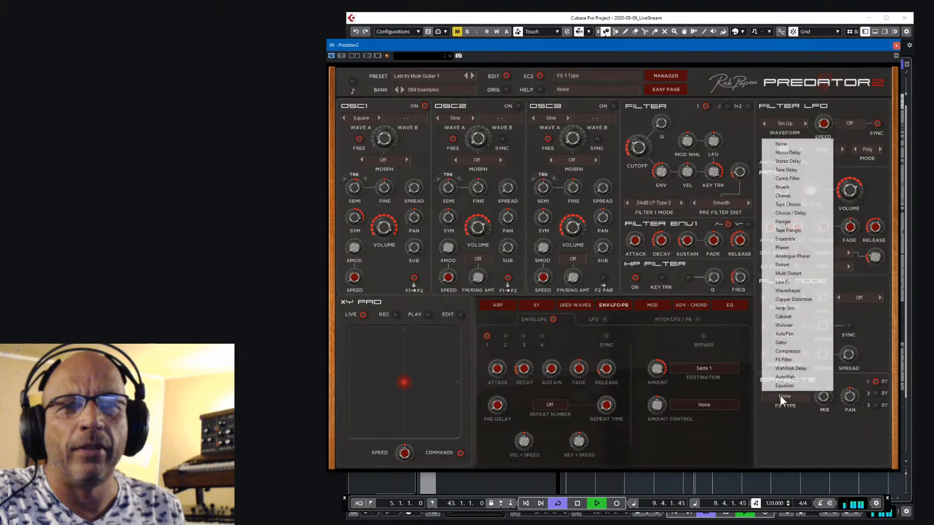
click(795, 161)
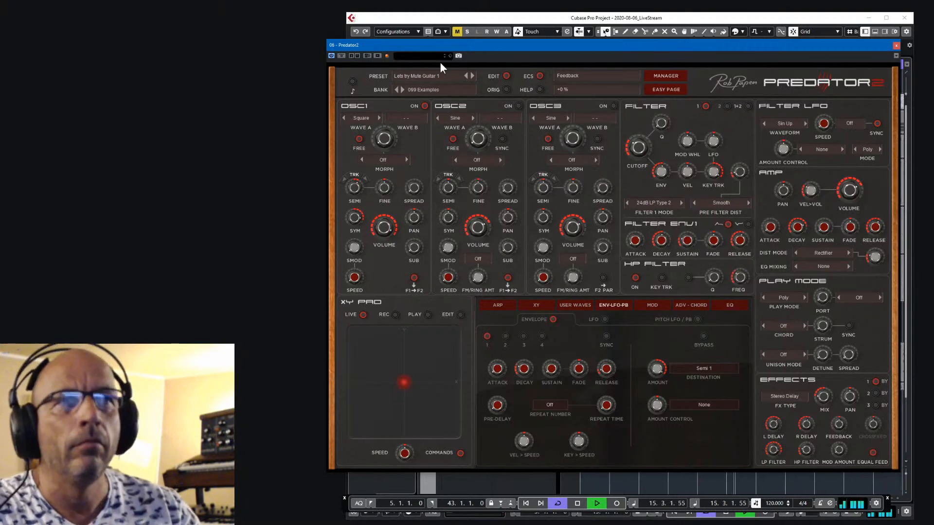
click(410, 77)
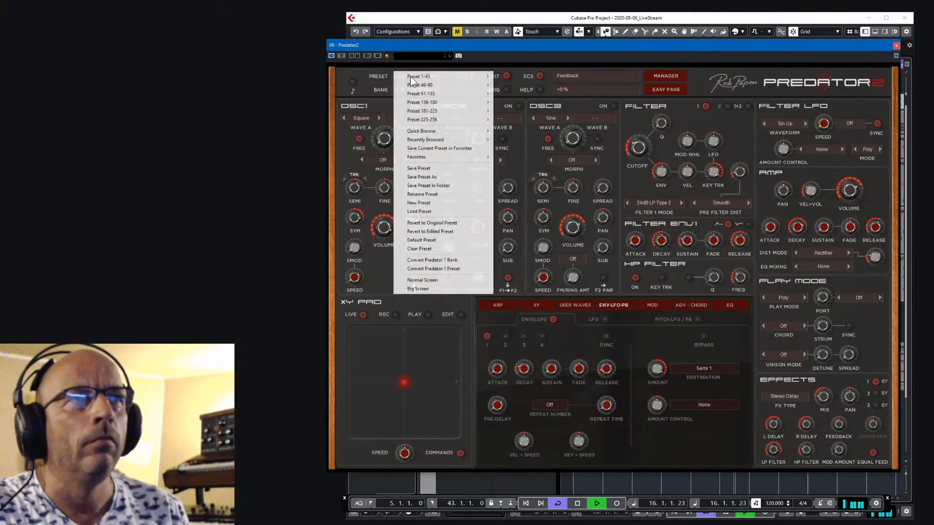
click(427, 171)
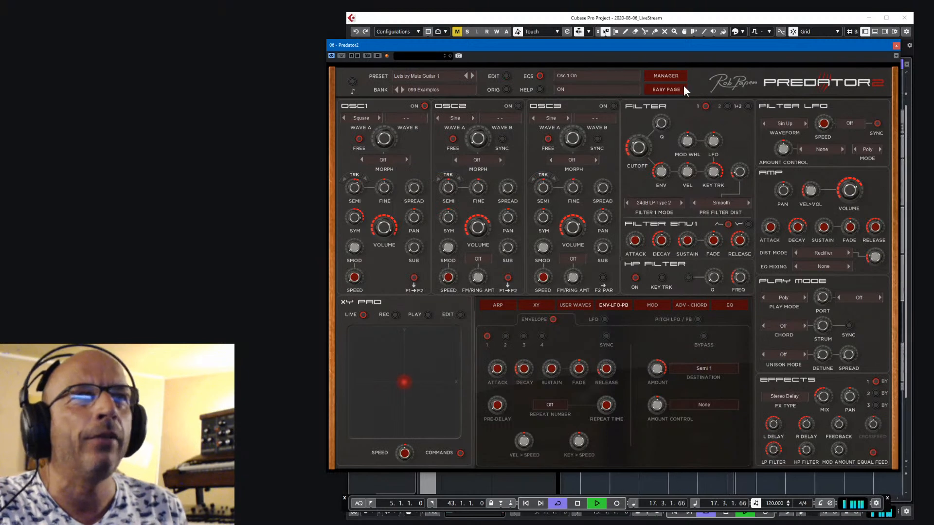
Unmute the Predator2 01 track above Solo Mute, select it and open its Predator2 instrument.
click(492, 20)
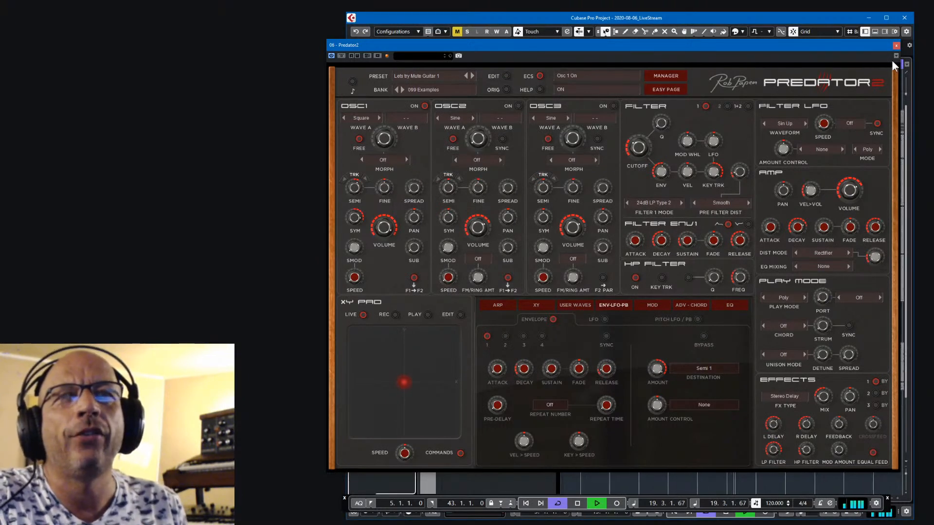
click(896, 45)
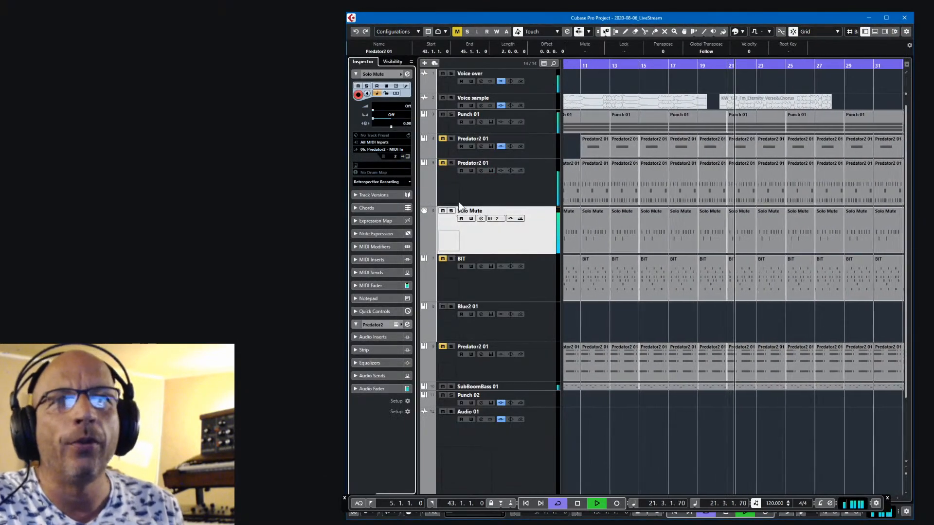
click(441, 162)
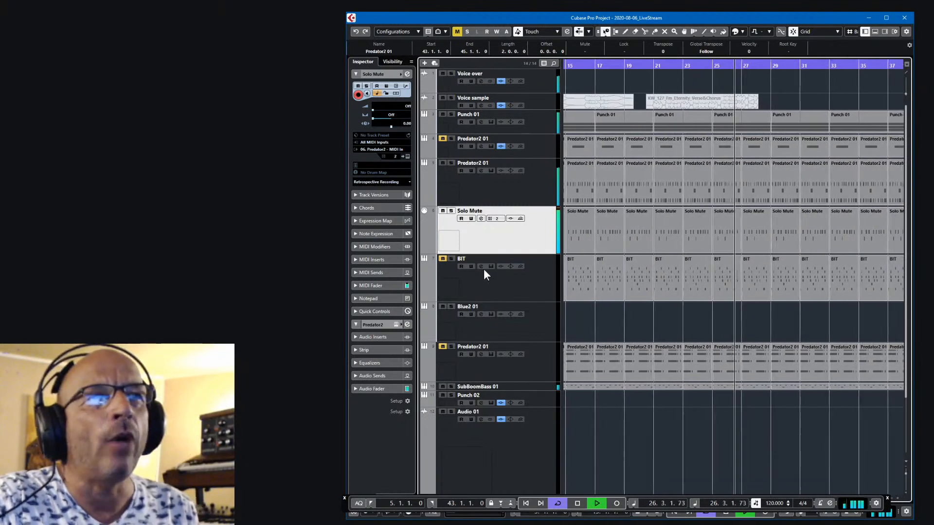
click(526, 185)
click(407, 157)
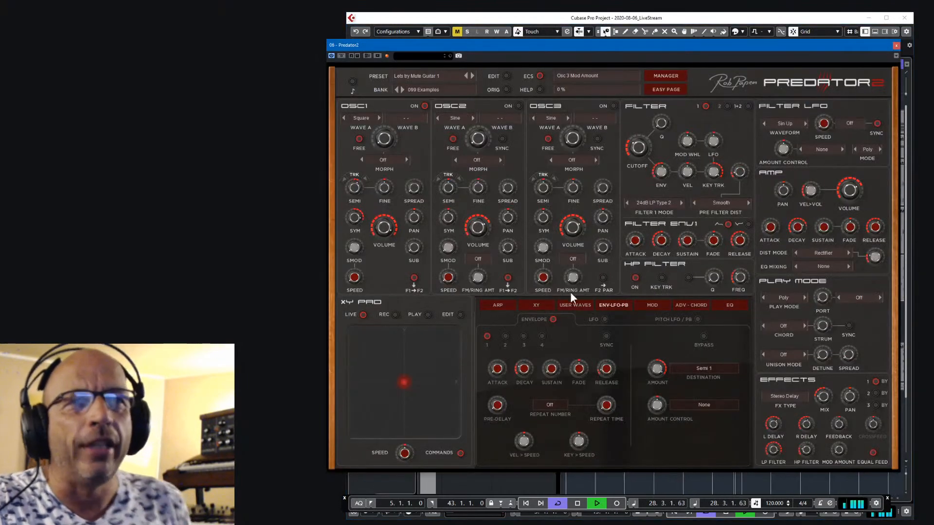
Move the Predator2 window aside, mute the Solo Mute track, and bring the window back before closing it.
drag(791, 44, 240, 73)
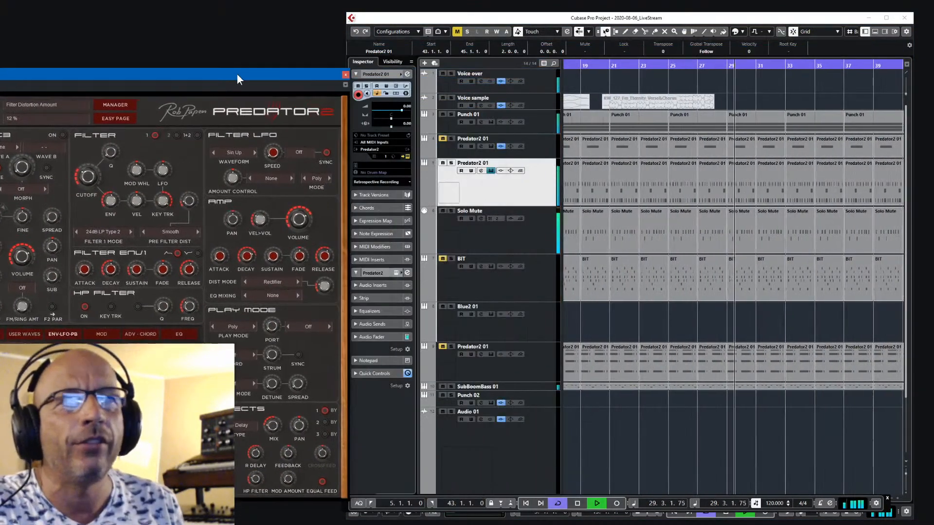
click(443, 212)
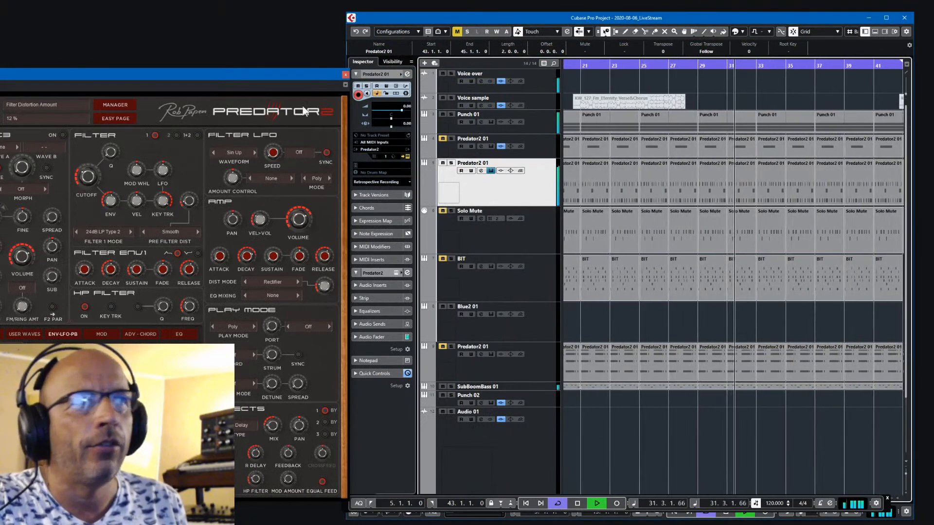
drag(263, 72, 815, 46)
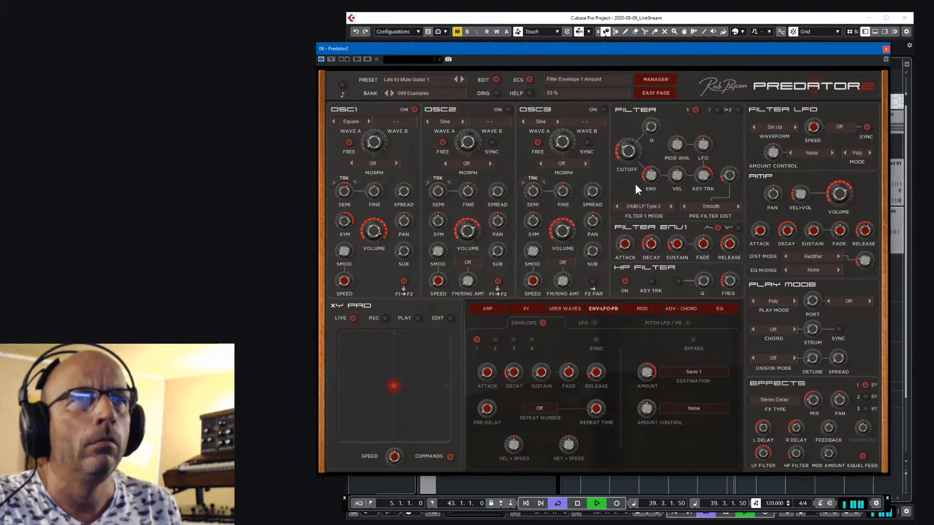
click(886, 49)
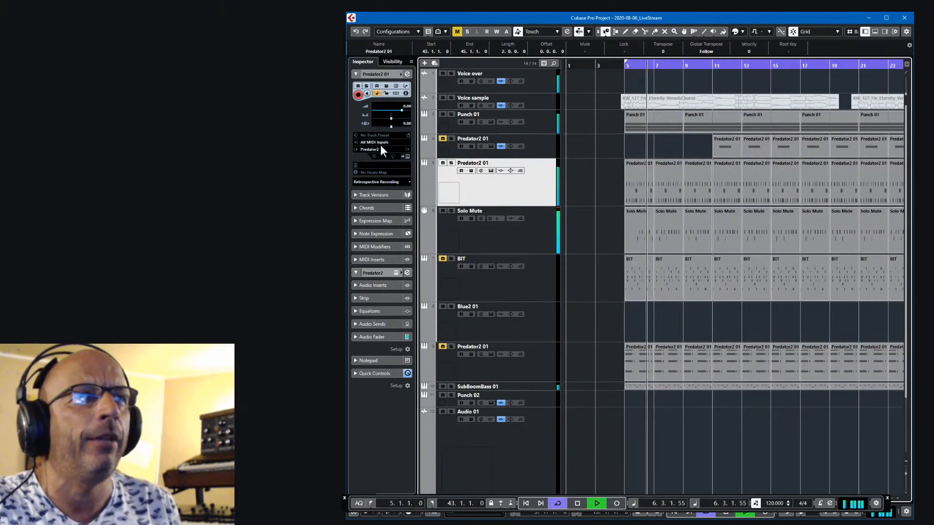
Reopen Predator2, save the edited preset, and compare Lets try Mute Guitar 2 with Lets try Mute Guitar 1.
click(407, 156)
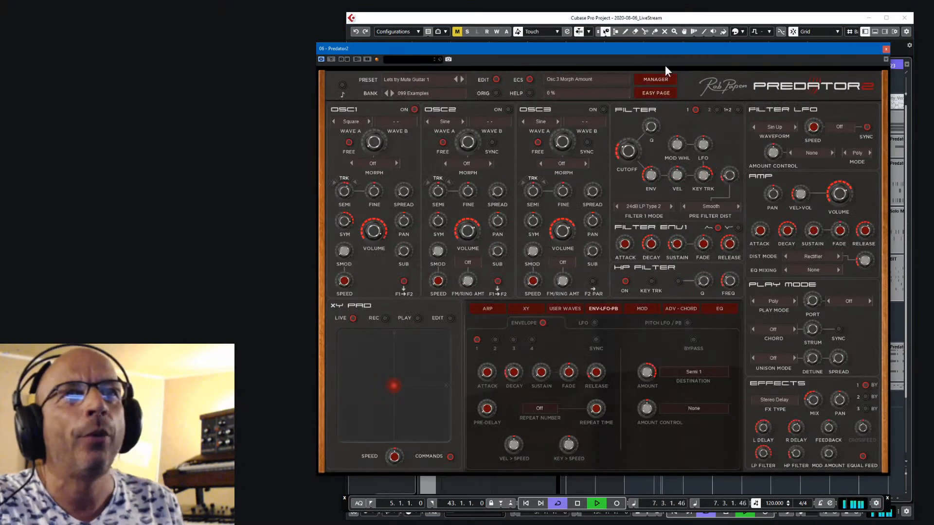
click(418, 79)
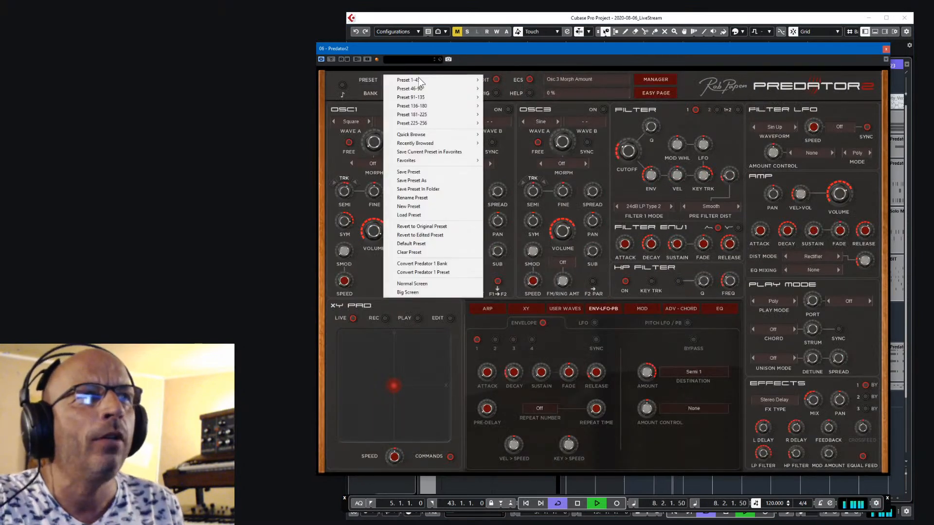
click(401, 174)
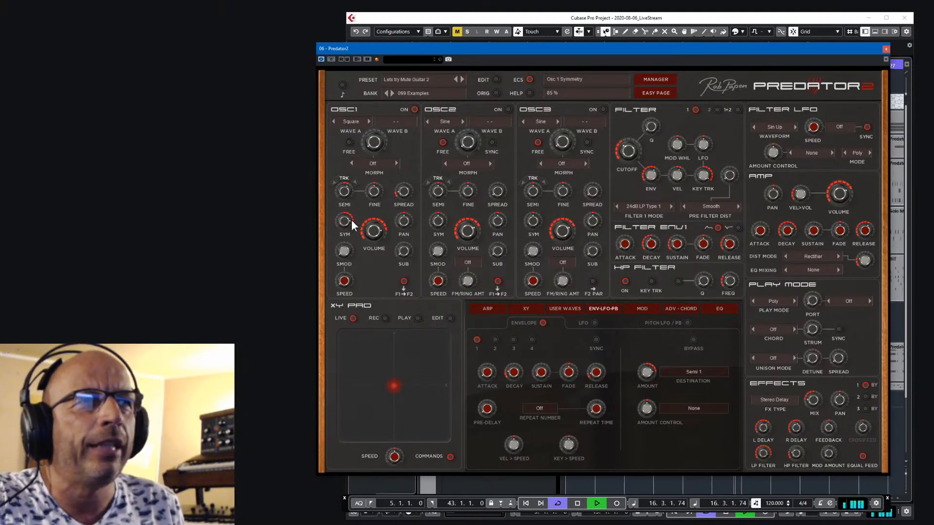
click(456, 79)
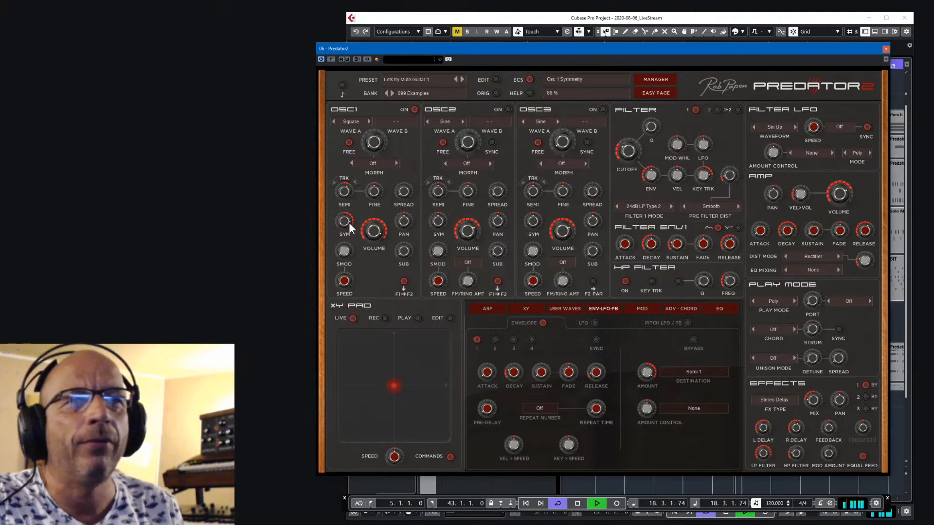
Stop playback, mute the Predator2 01 and Solo Mute tracks, and close the Predator2 window.
key(space)
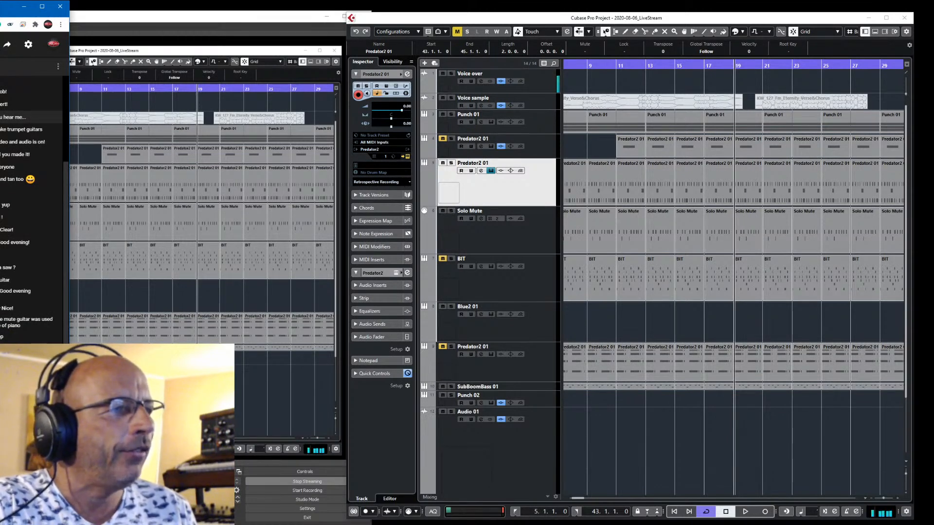
click(442, 164)
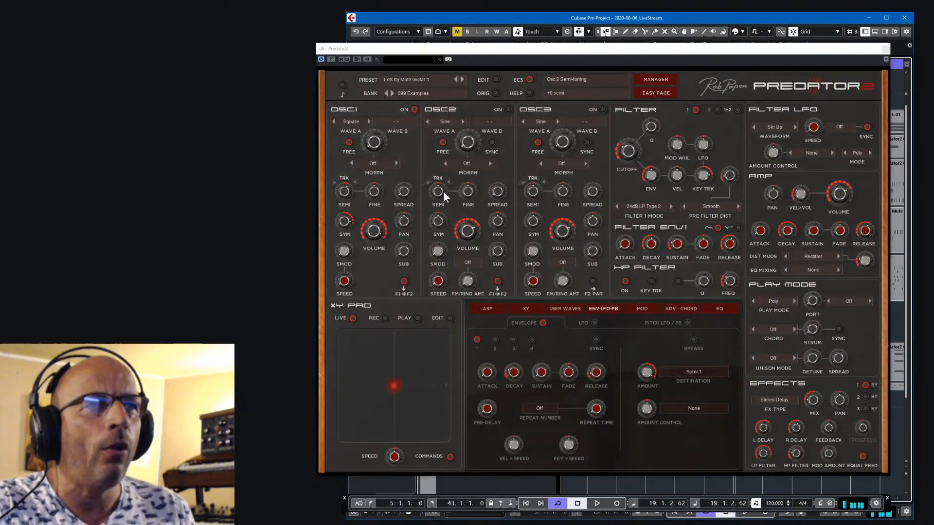
click(856, 48)
click(885, 49)
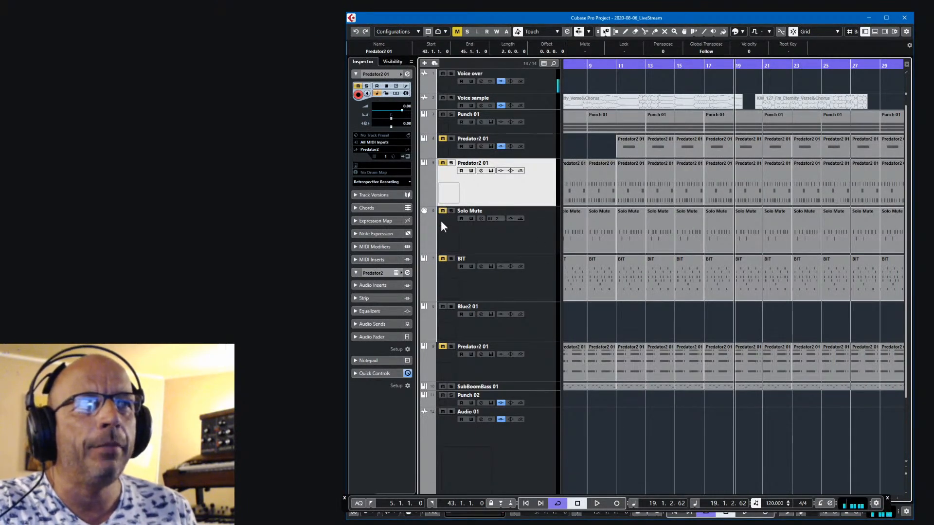
Select and unmute the BIT track and play the song with it.
click(534, 279)
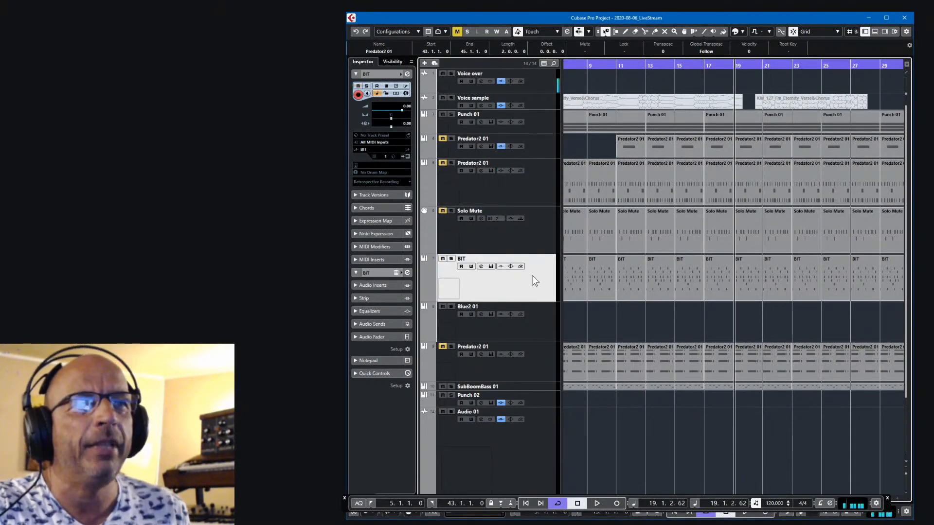
click(585, 66)
key(space)
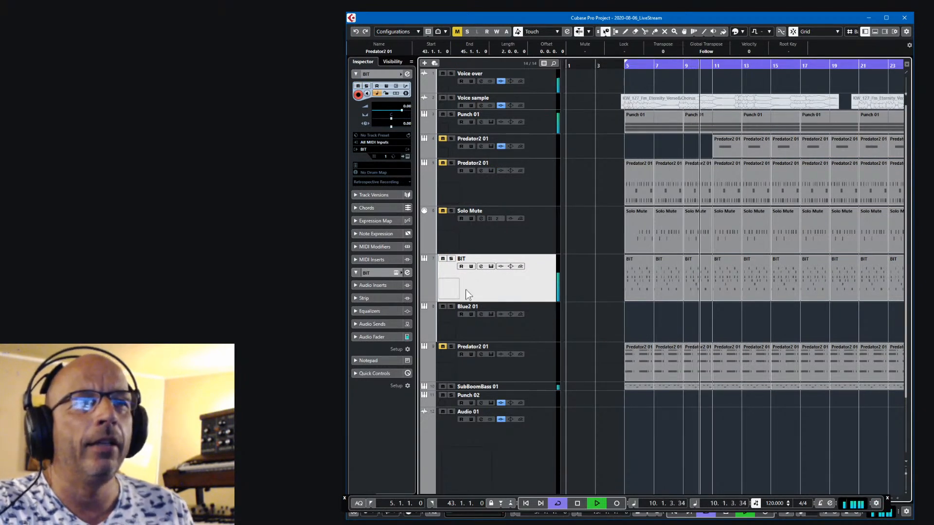
Open the B.I.T. instrument, set the oscillator 1 symmetry to 77% with playback stopped, and resume playing.
click(407, 156)
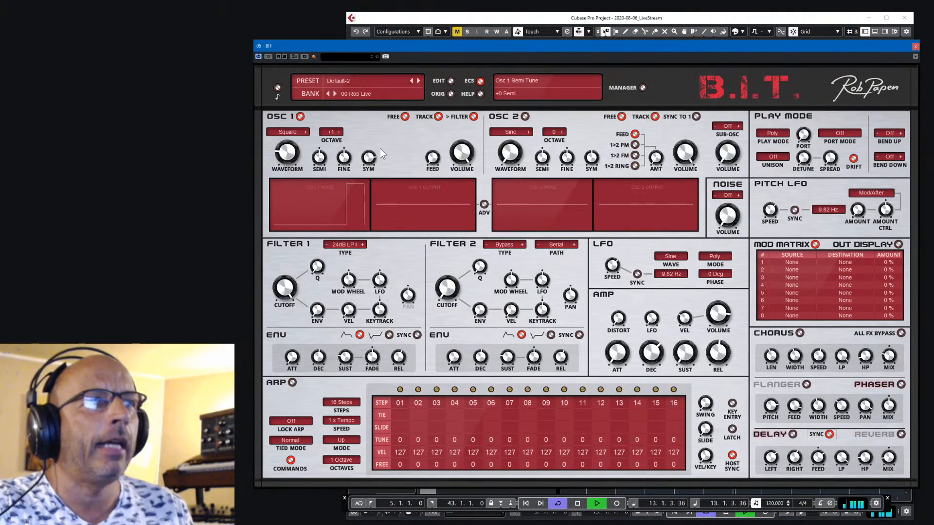
key(space)
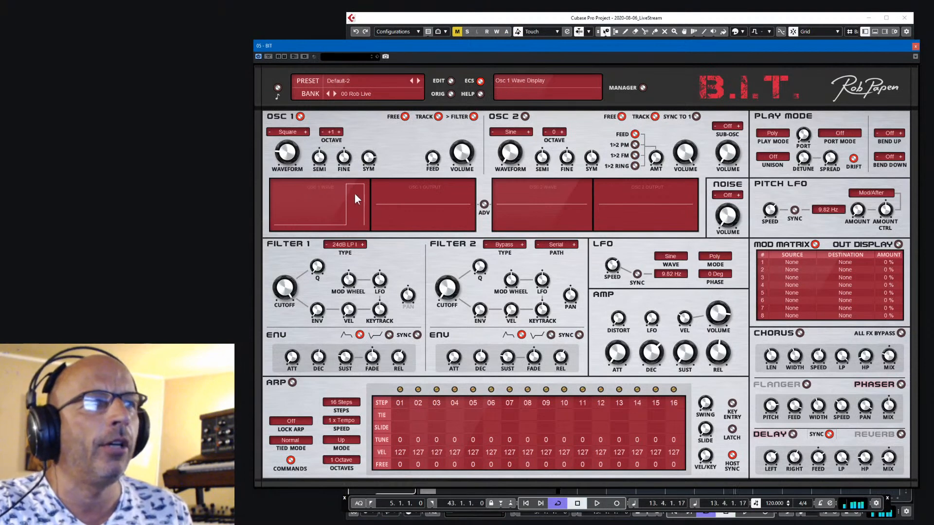
mouse_move(369, 160)
mouse_down()
mouse_move(371, 172)
mouse_move(370, 162)
mouse_up()
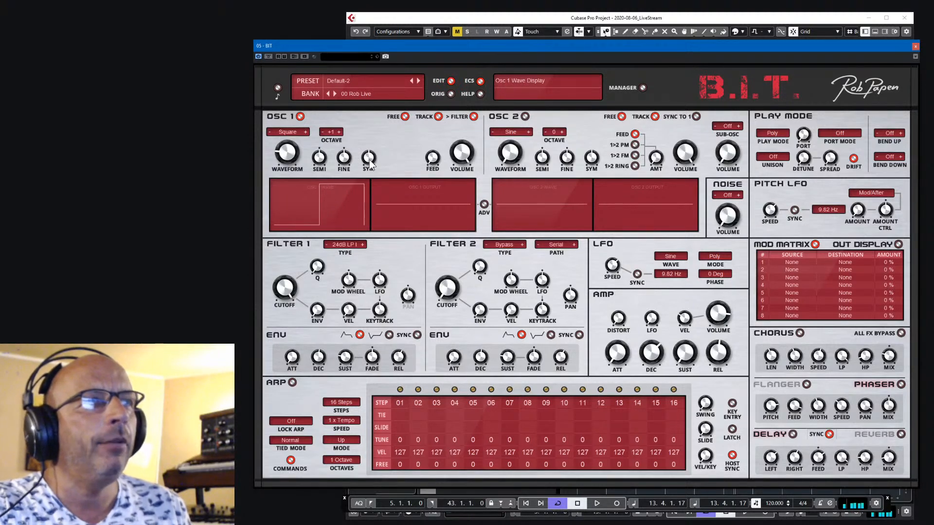
drag(371, 156, 374, 145)
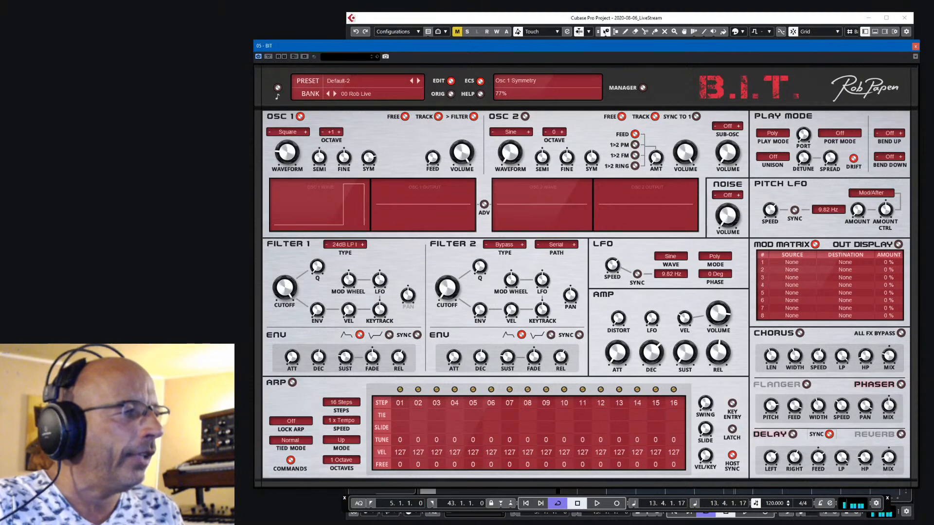
key(space)
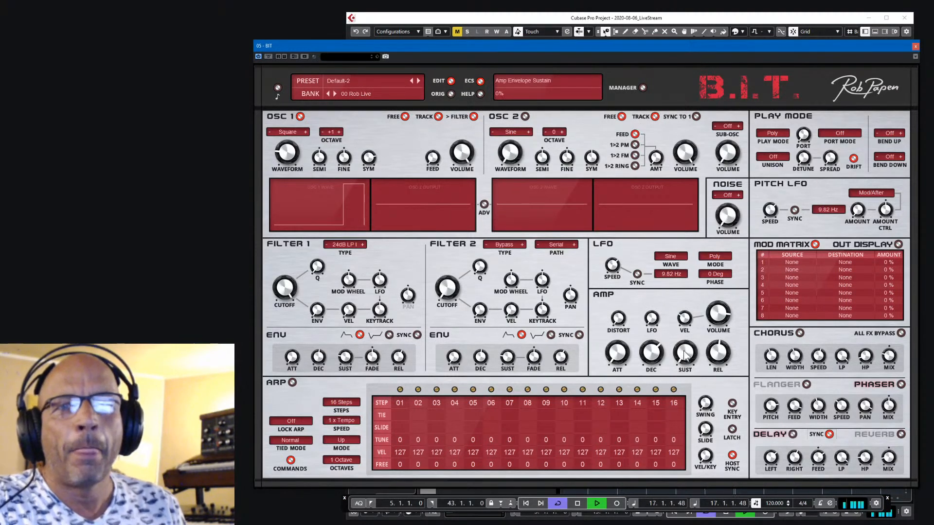
Adjust the amp envelope decay and set the filter 1 type to 12dB LP Z.
drag(653, 359, 663, 359)
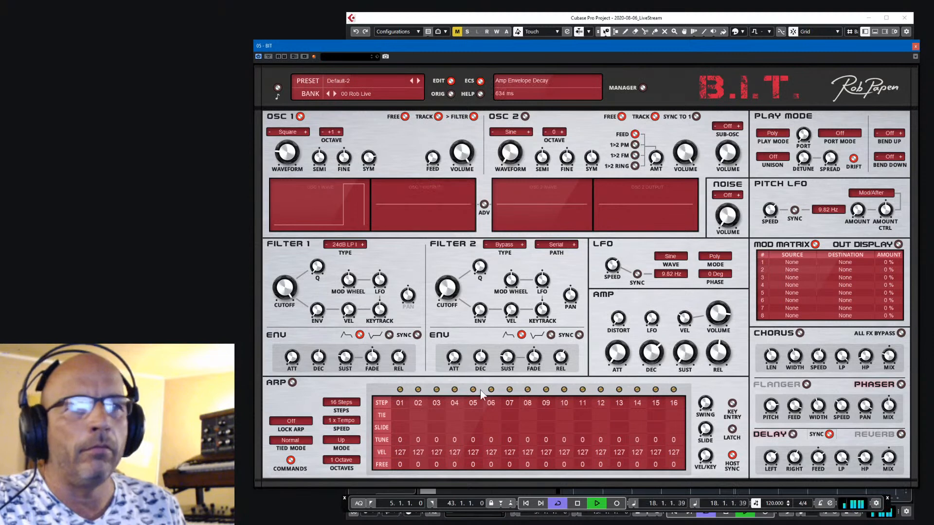
click(363, 246)
click(362, 246)
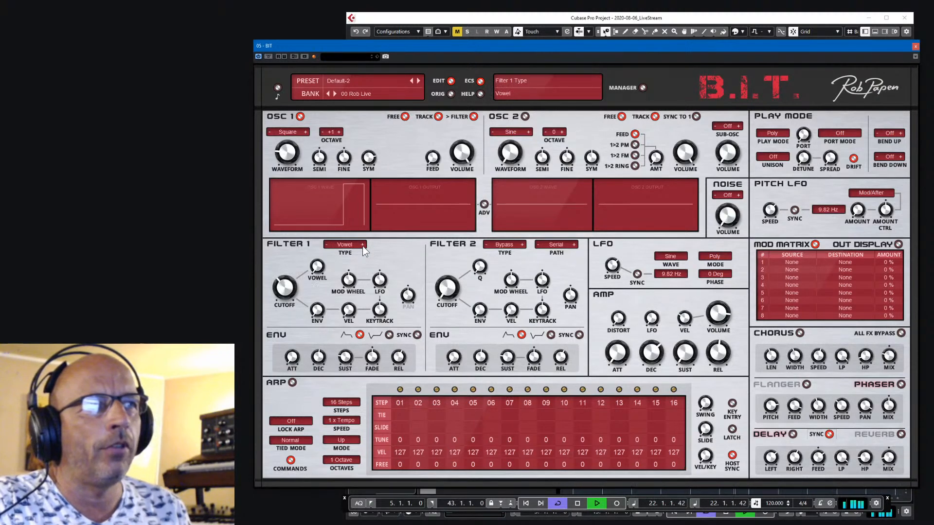
click(345, 245)
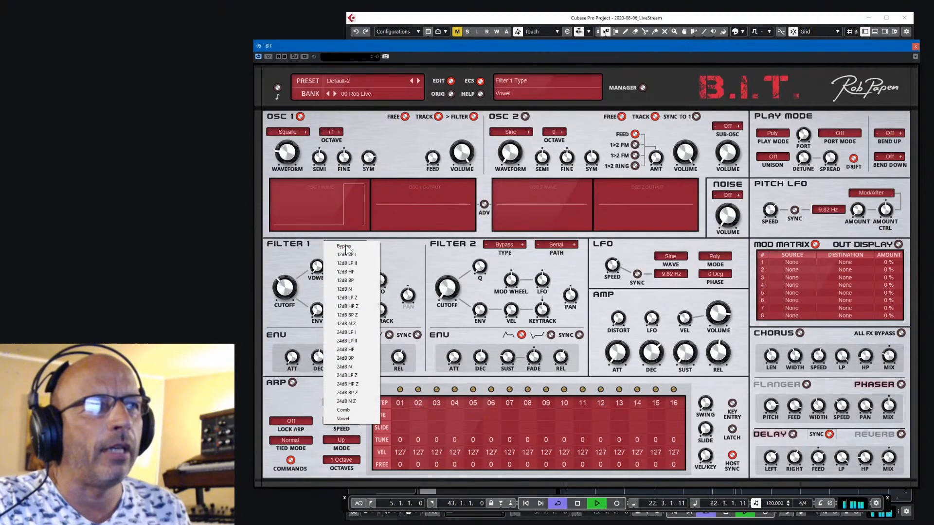
click(355, 297)
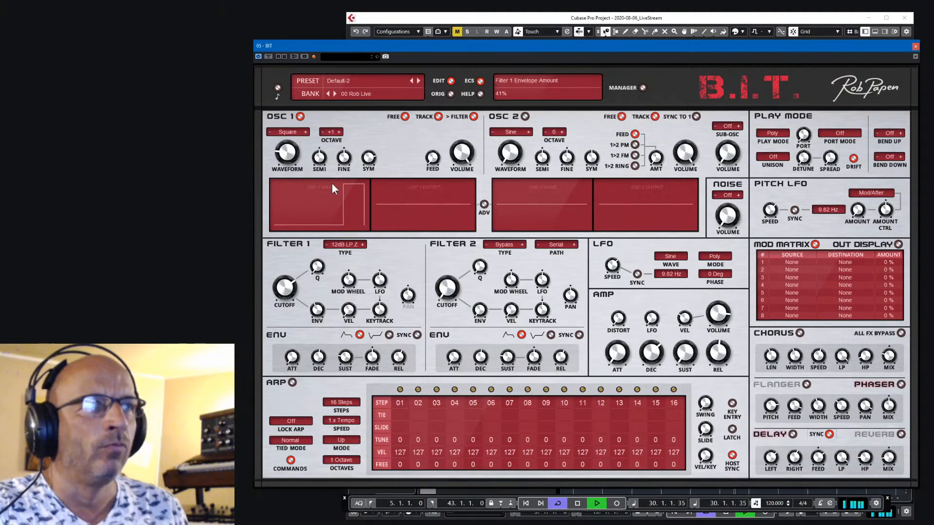
Set oscillator 1 to 82% symmetry and octave 0, and the filter 1 cutoff to 1.1 kHz.
drag(366, 161, 368, 157)
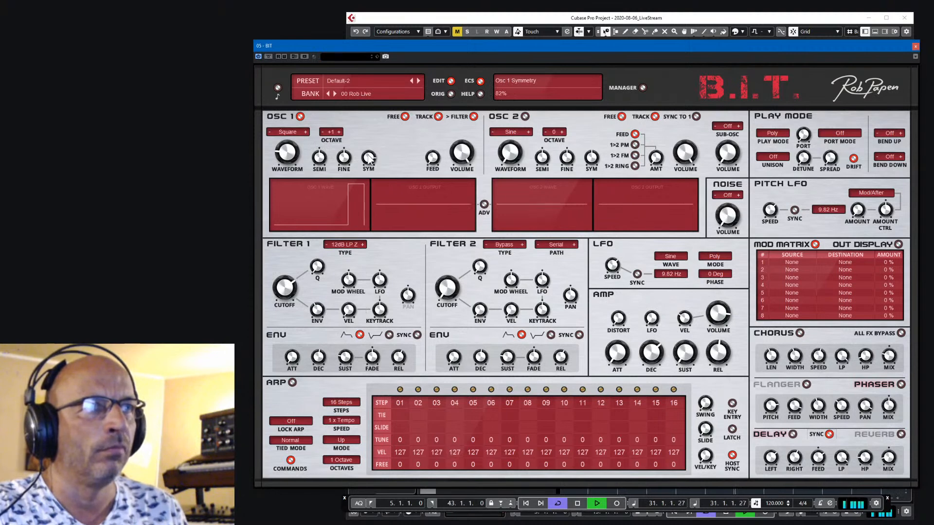
click(322, 133)
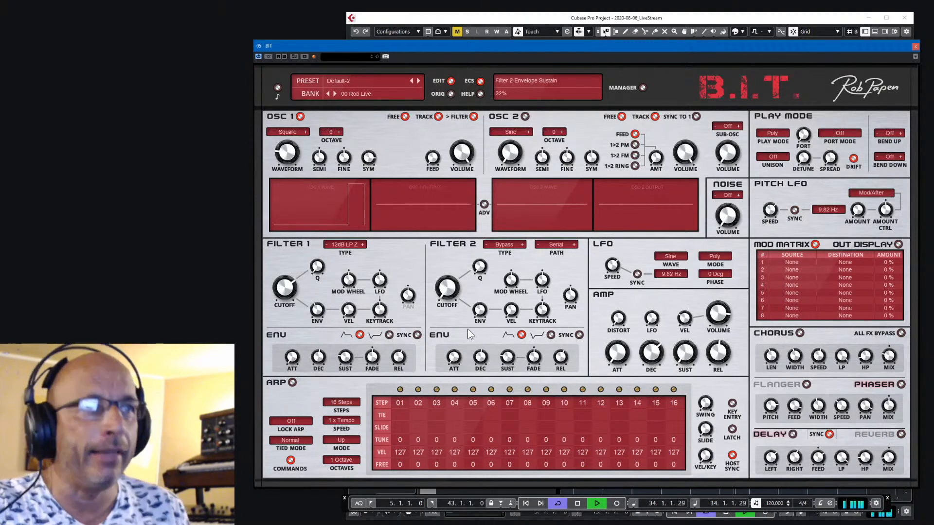
drag(284, 294, 292, 303)
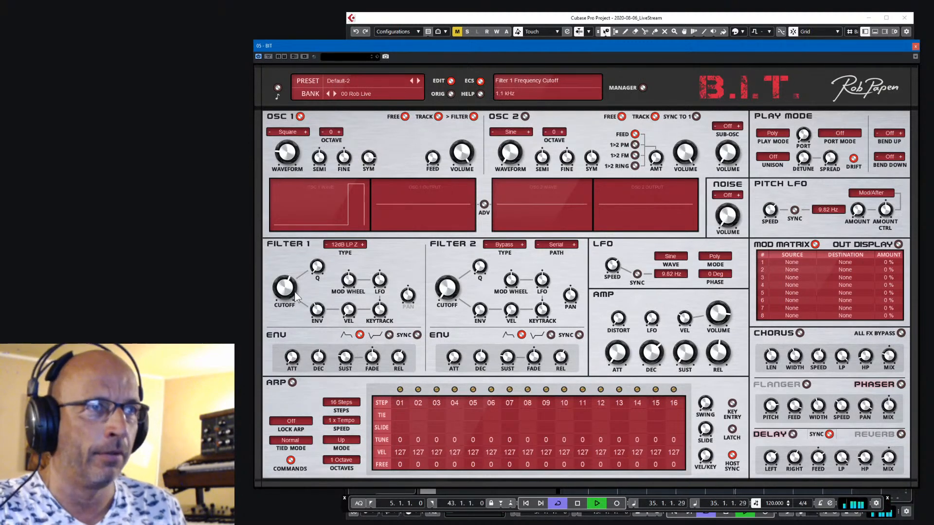
Set the filter 2 type to 12dB HP and the filter 1 type to 12dB LP II.
click(504, 245)
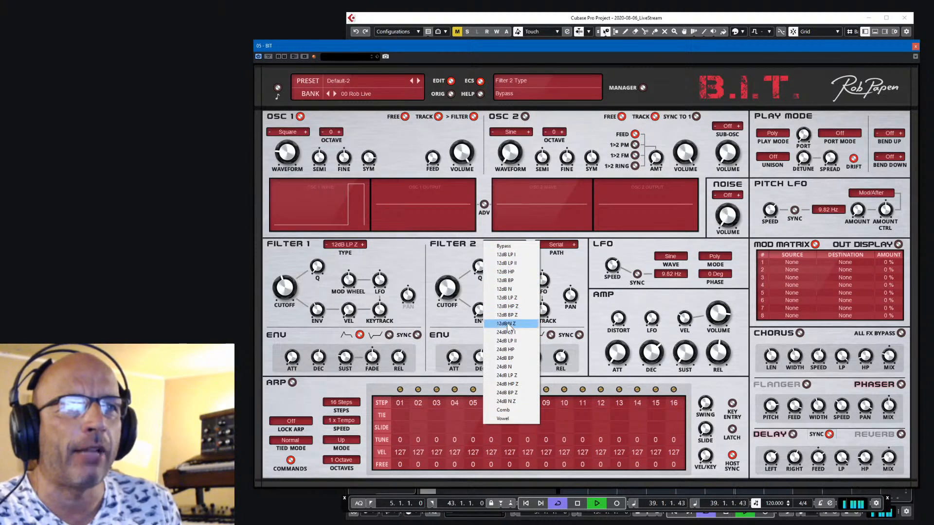
click(515, 272)
drag(449, 250, 455, 268)
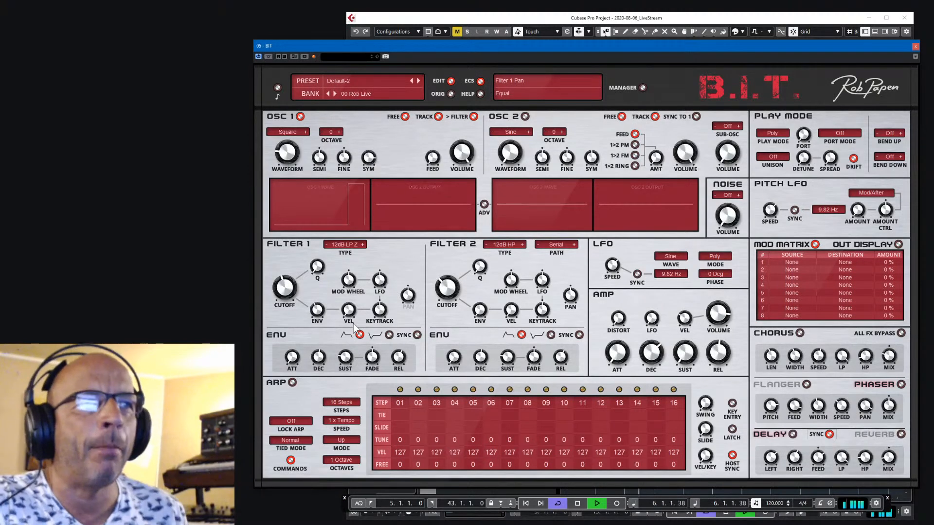
click(341, 245)
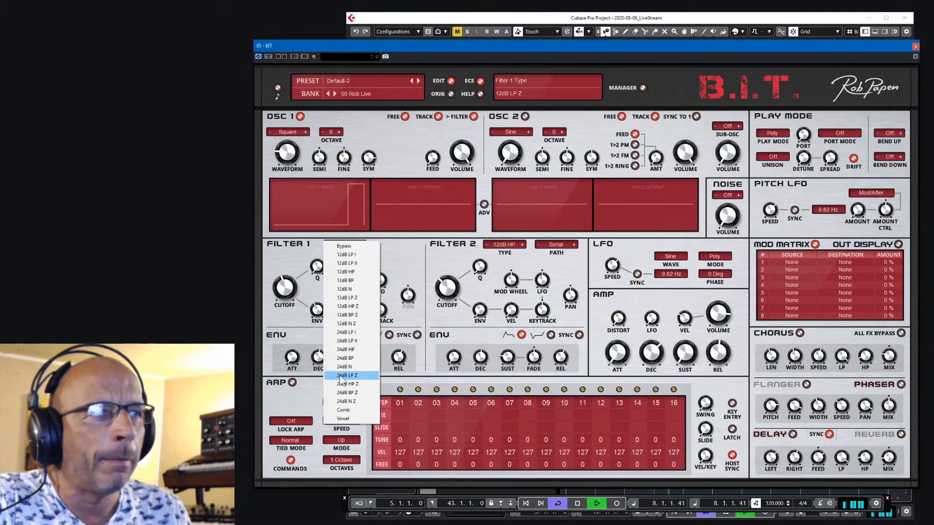
click(342, 263)
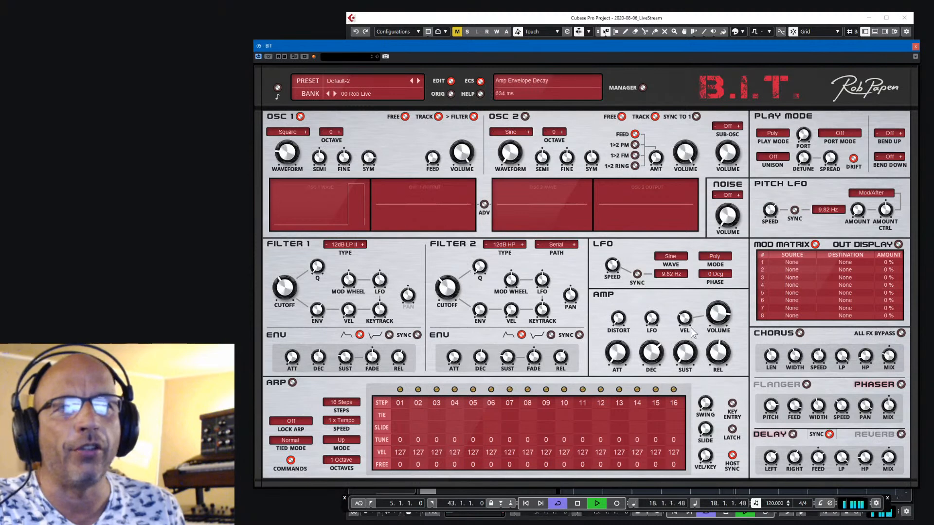
Show the oscillators' advanced modulation settings and adjust the decay of the oscillator 1 envelope.
click(795, 263)
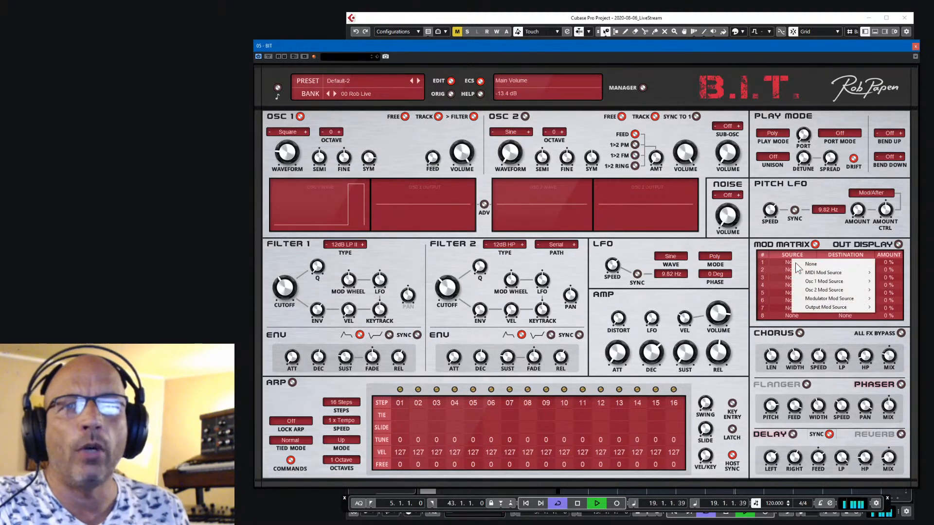
click(798, 265)
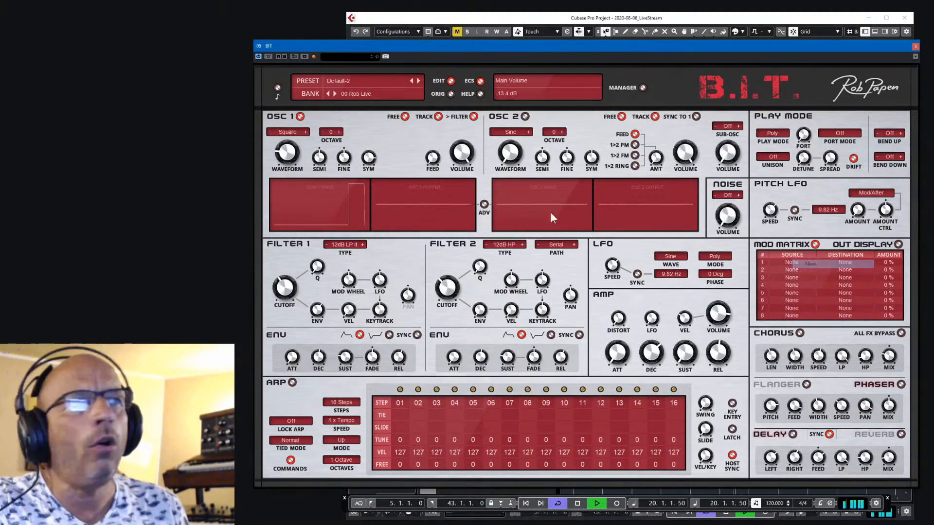
click(484, 205)
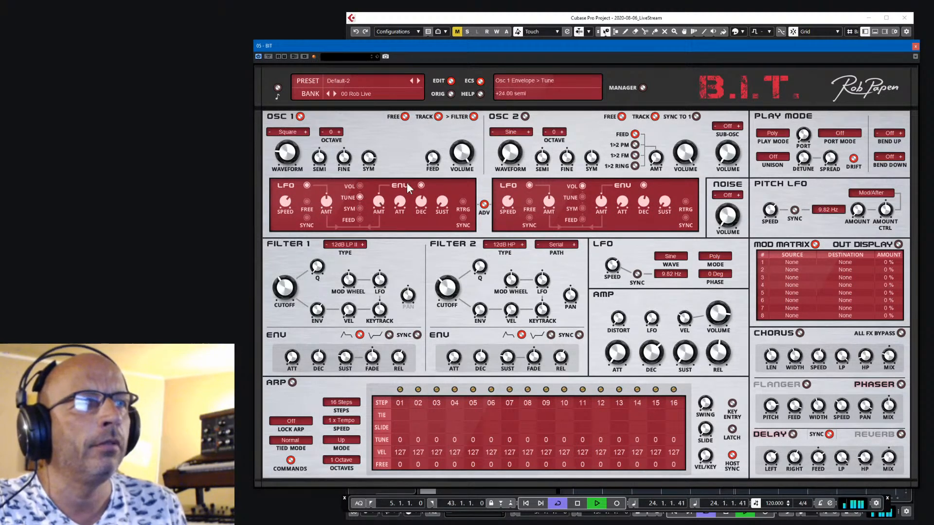
drag(422, 212, 422, 195)
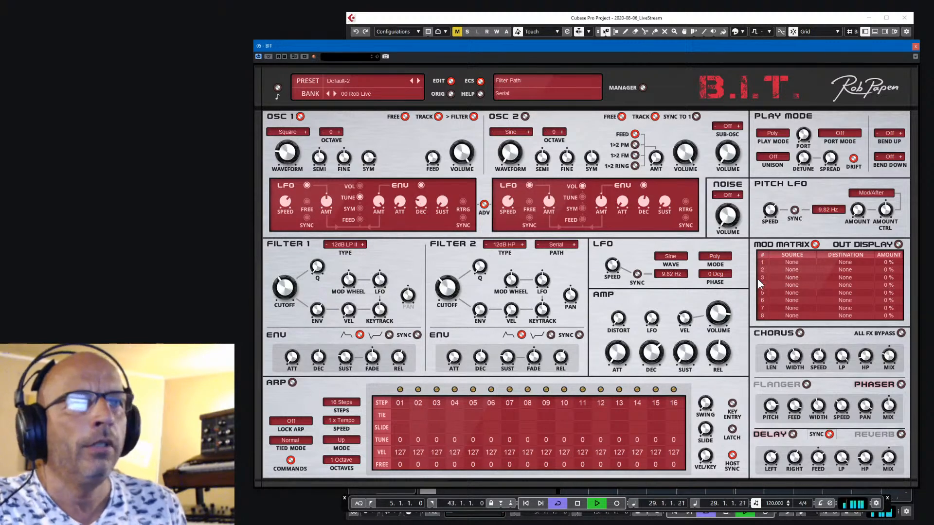
Route the Osc 1 Envelope to Osc 1 Semi Tune in modulation matrix slot 1 with an amount of 36 semitones.
click(795, 260)
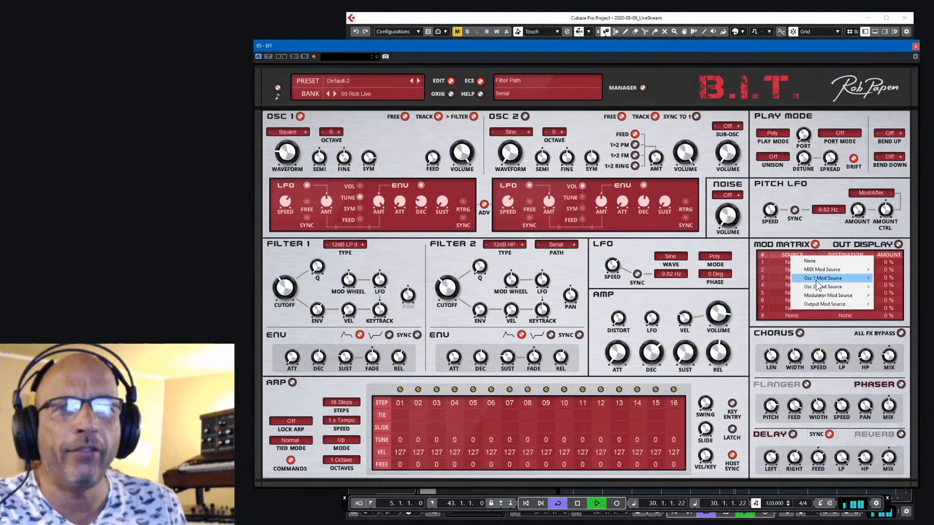
mouse_move(817, 282)
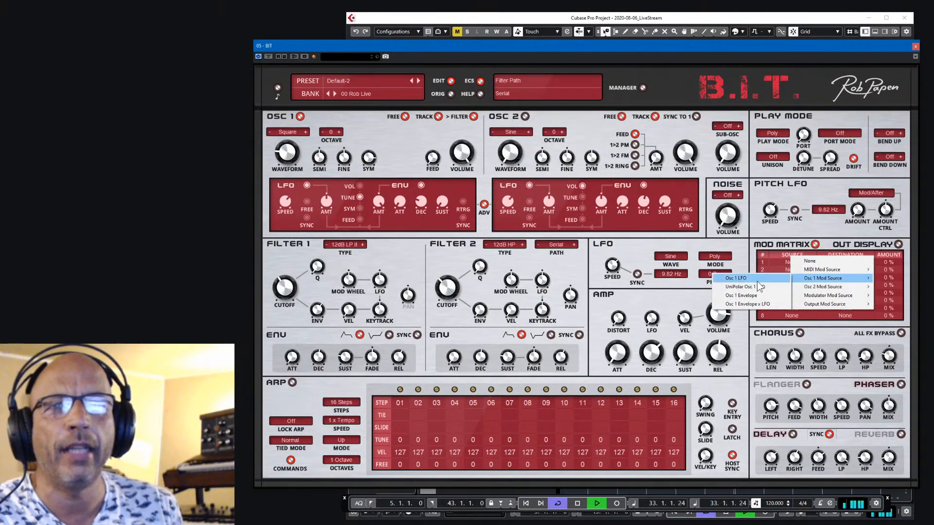
click(747, 296)
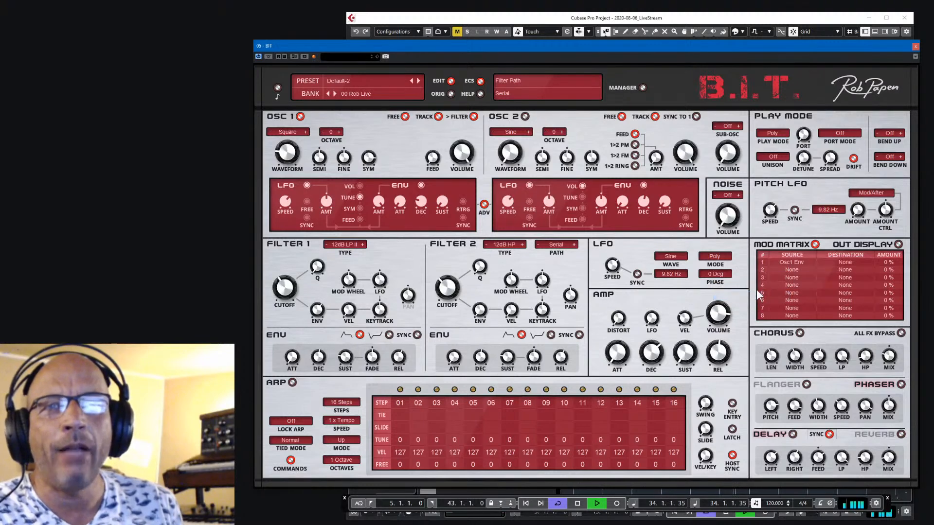
click(844, 262)
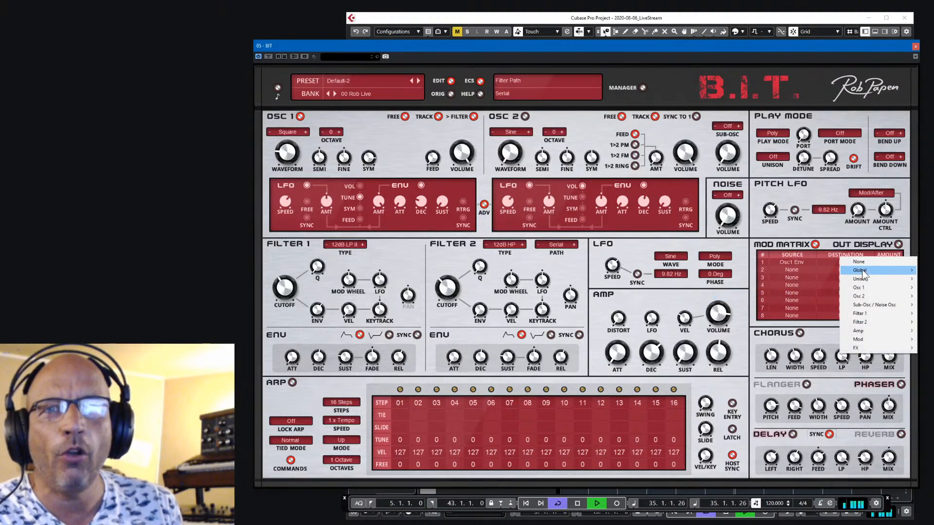
mouse_move(862, 272)
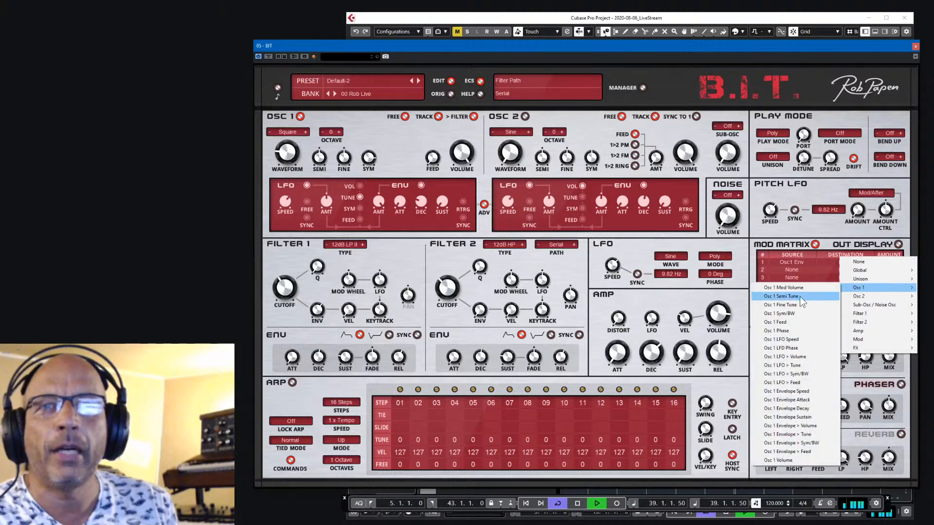
click(801, 297)
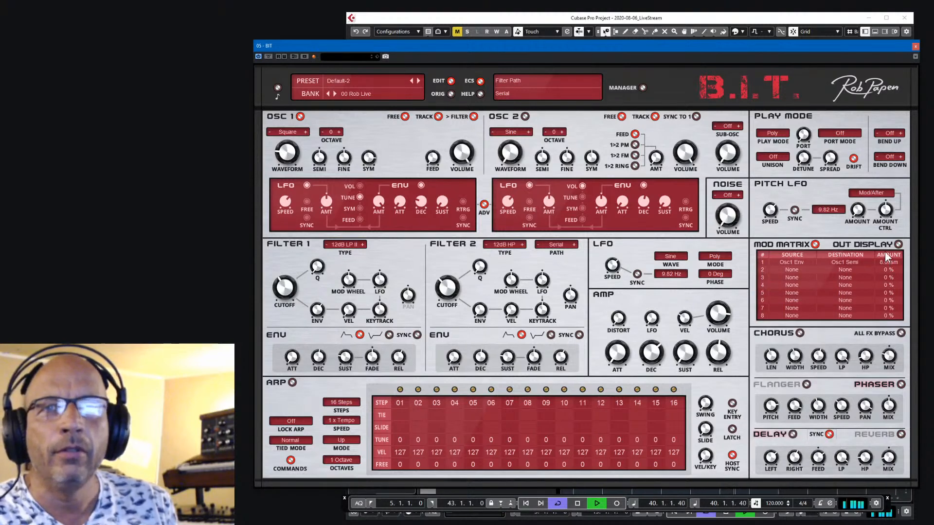
drag(882, 222, 883, 219)
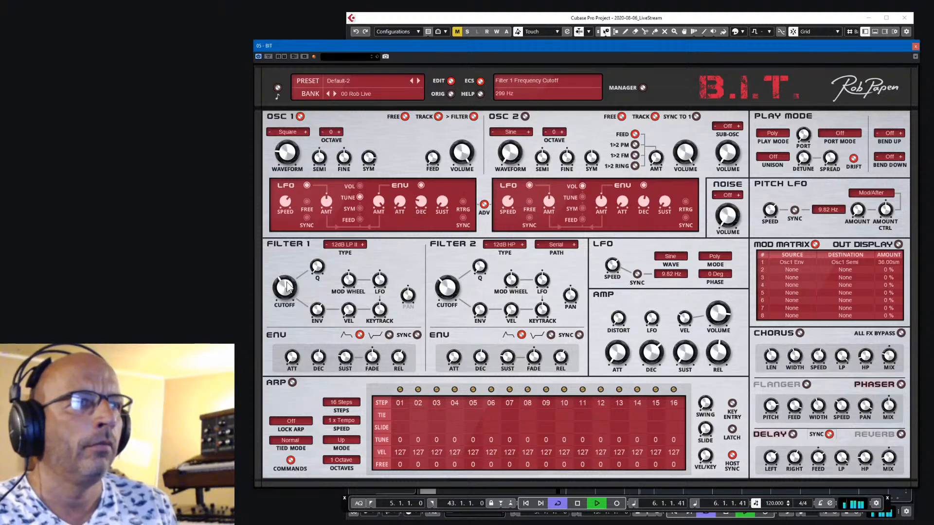
Set the filter 1 cutoff to 243 Hz and adjust the amp envelope release.
drag(294, 299, 291, 287)
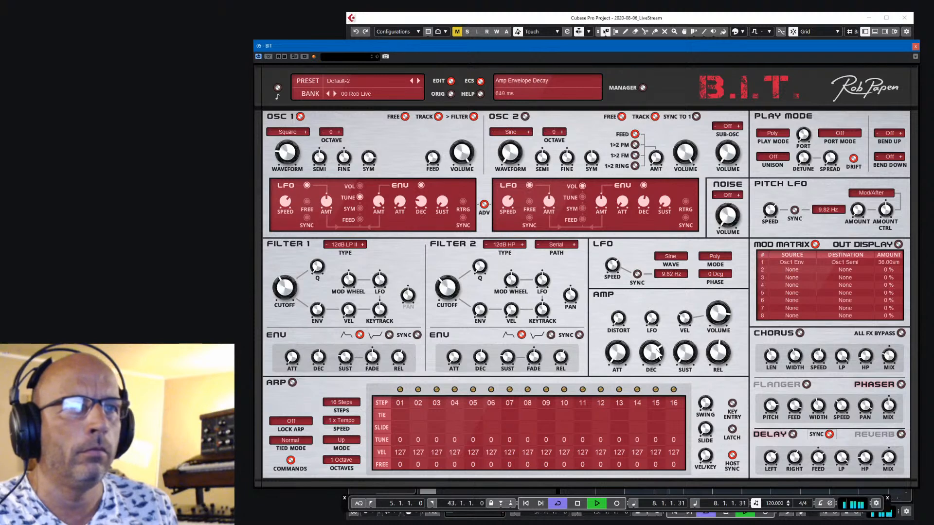
drag(723, 358, 723, 346)
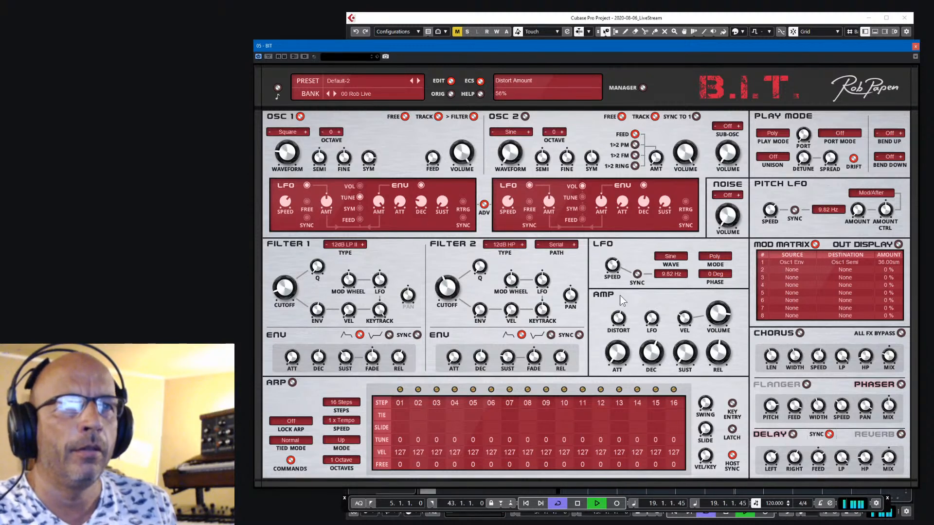
drag(284, 286, 284, 276)
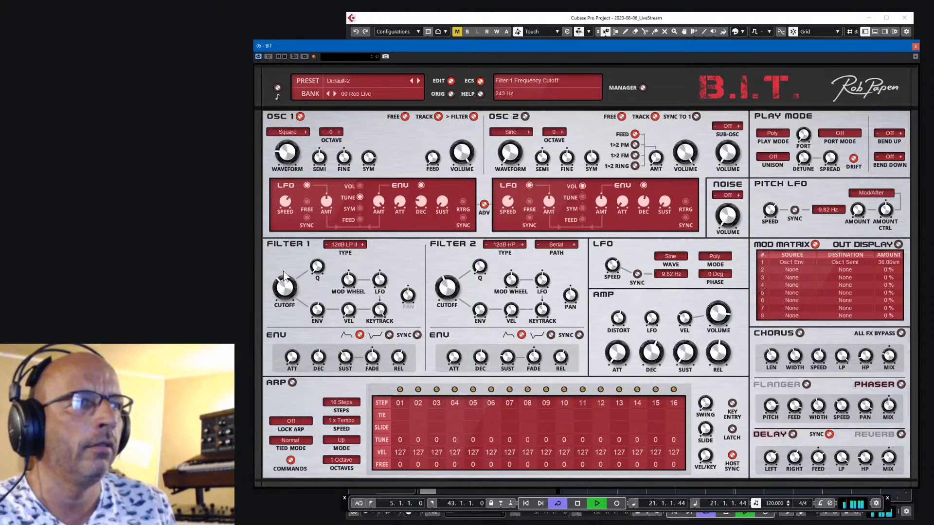
Return to the oscillator waveform displays, set oscillator 1's symmetry to 91%, and adjust its feedback and the amp envelope decay.
click(484, 204)
drag(367, 159, 368, 155)
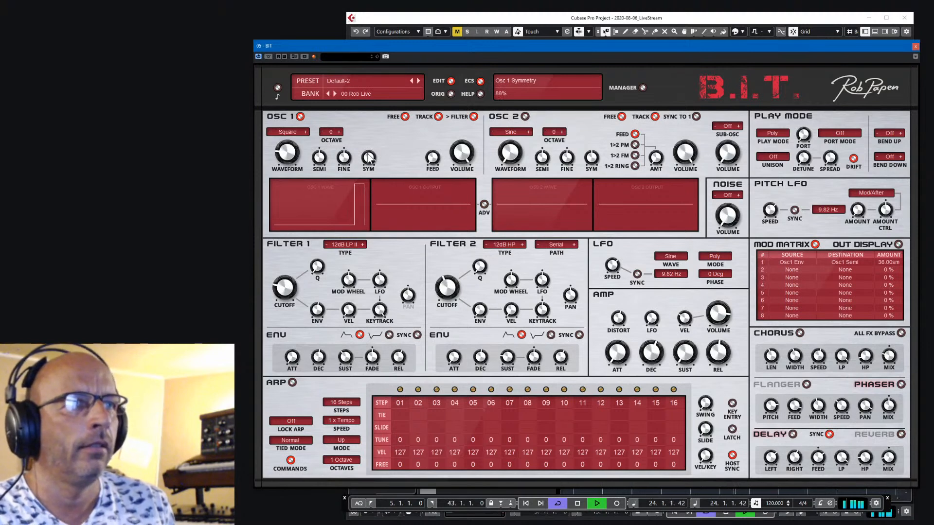
scroll(369, 157, down, 3)
scroll(369, 157, up, 3)
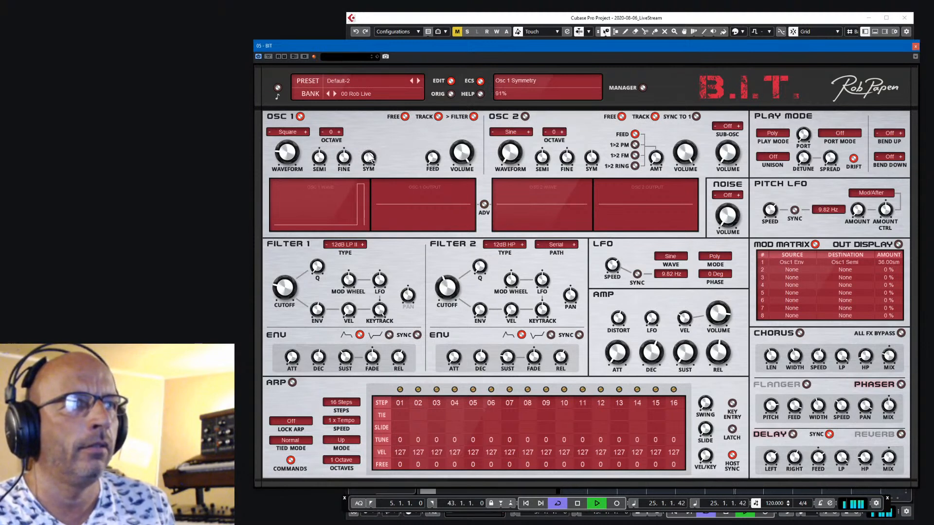
drag(650, 357, 652, 353)
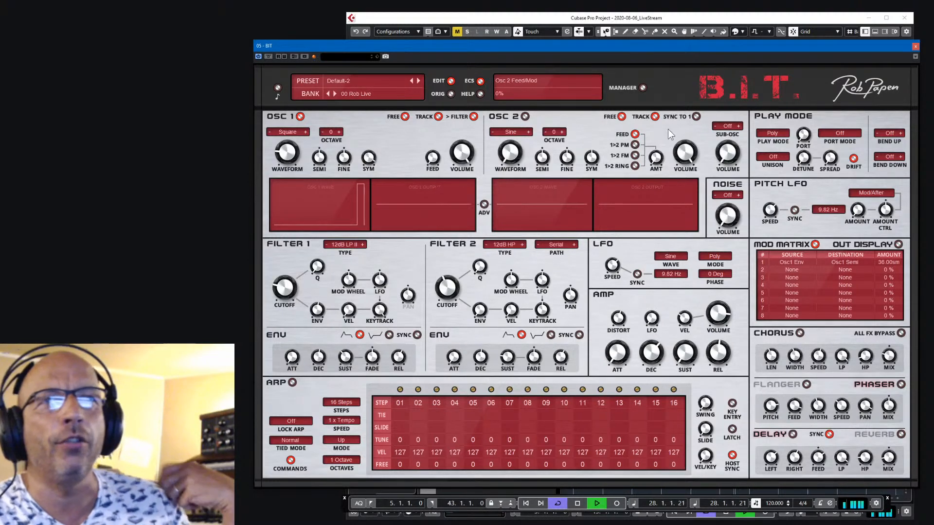
drag(433, 162, 437, 145)
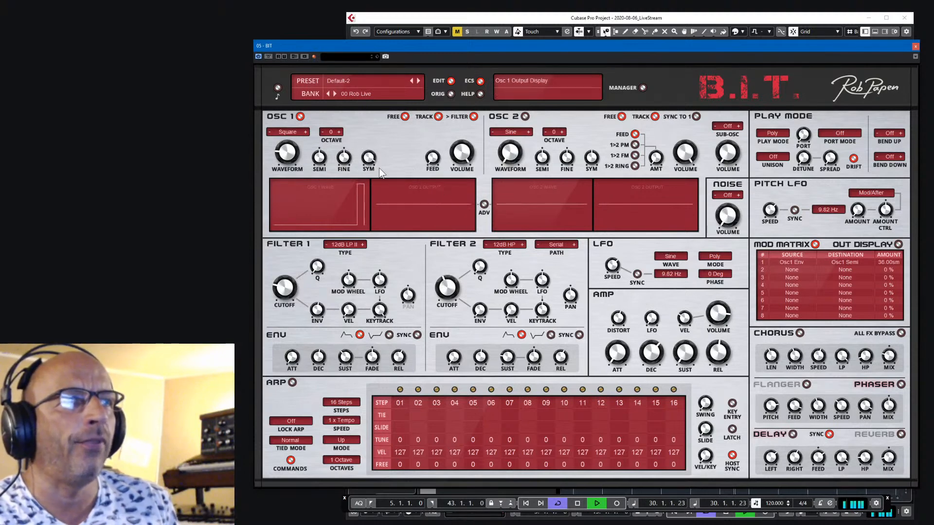
Set the unison mode to 2 Voice, adjust its stereo spread and detune, and turn on the delay.
click(777, 159)
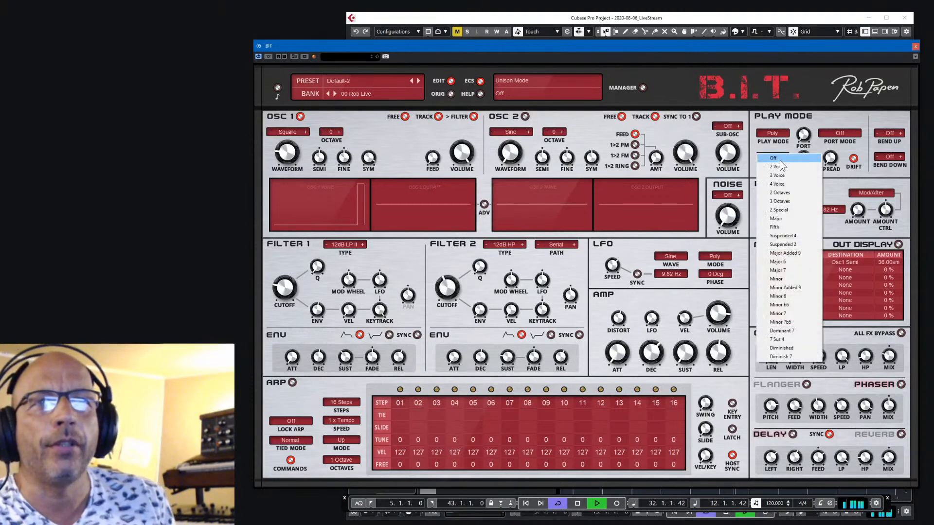
click(779, 167)
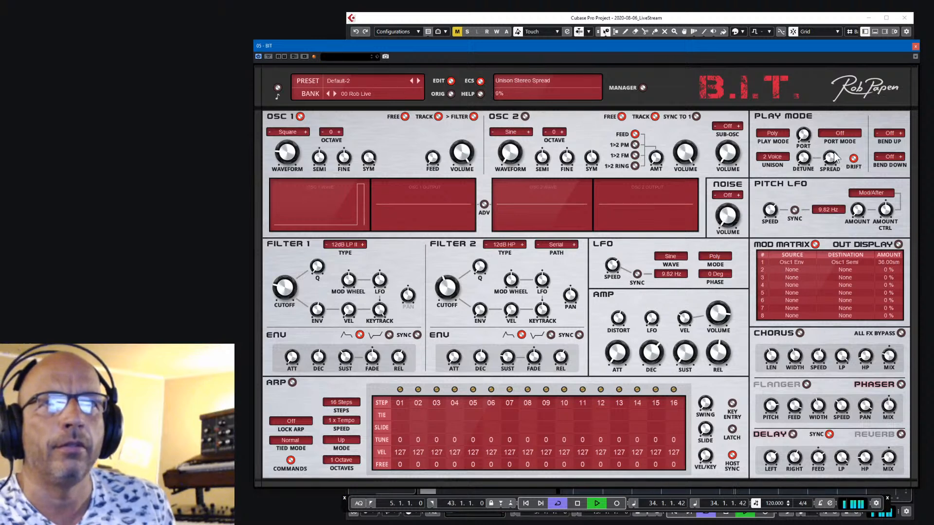
drag(803, 153, 802, 154)
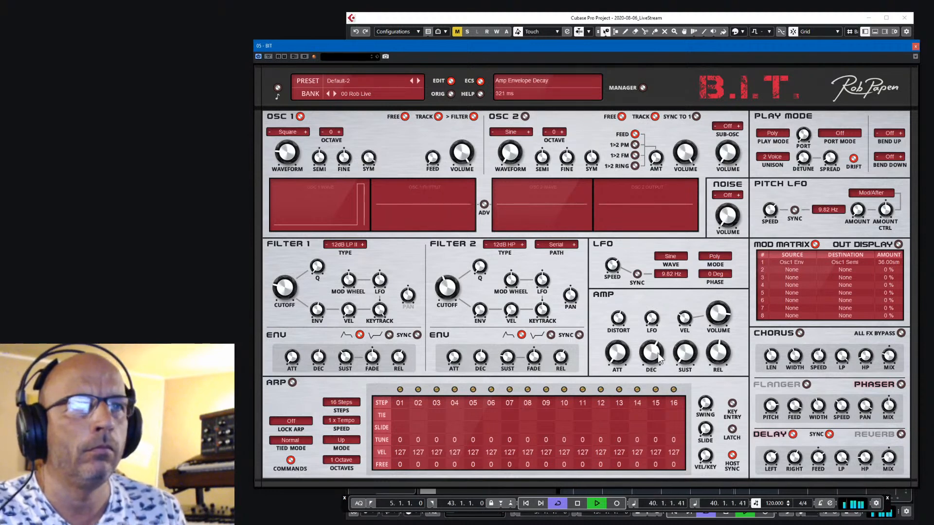
Fine-tune the amp envelope release, oscillator 1 symmetry, and filter 1 envelope amount, and stop playback.
drag(729, 354, 728, 357)
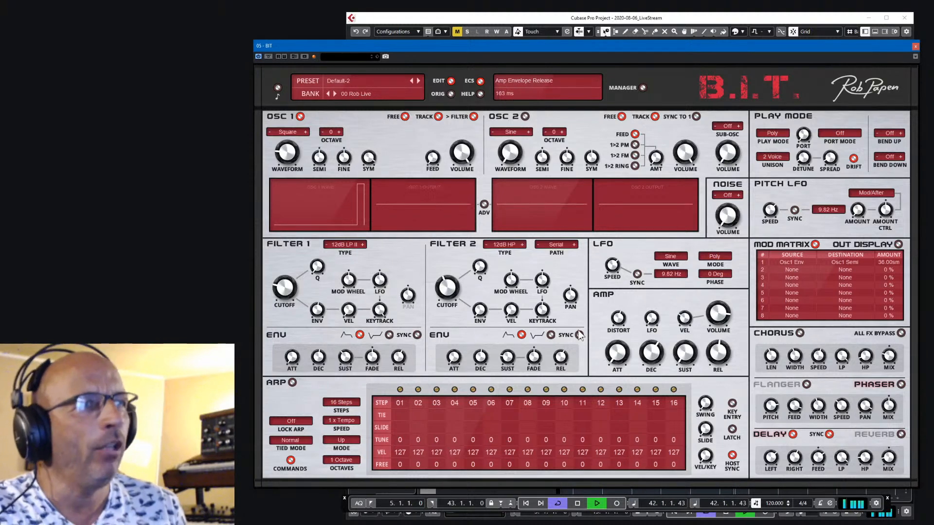
drag(370, 160, 373, 161)
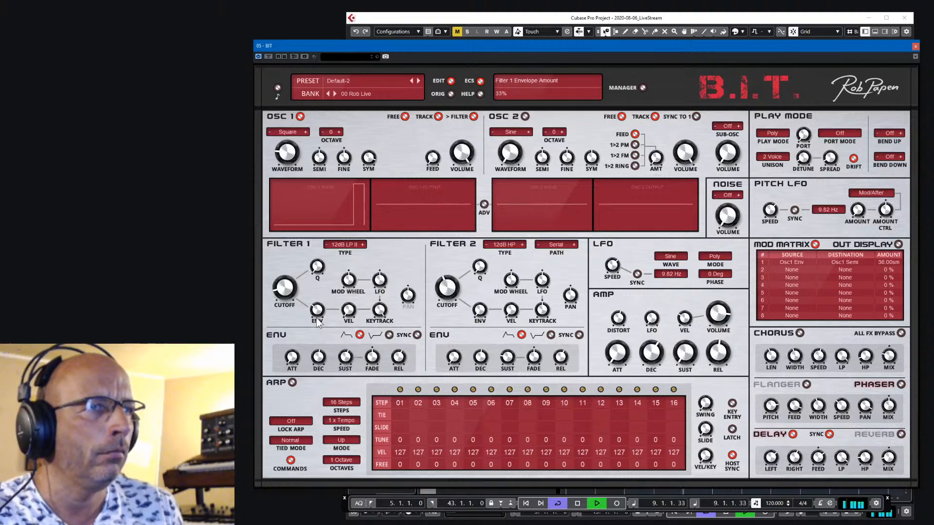
drag(317, 319, 294, 284)
key(space)
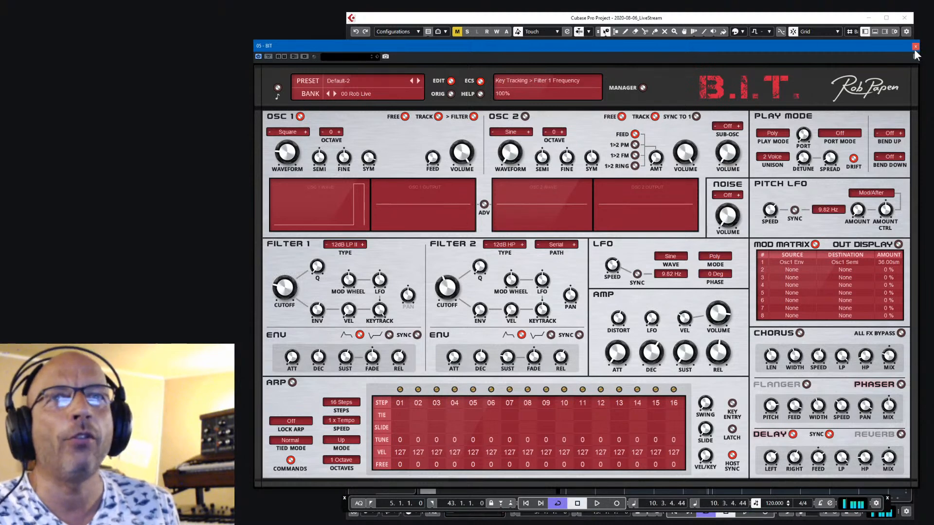
Close the synth window and delete all clips on the BIT track.
click(916, 47)
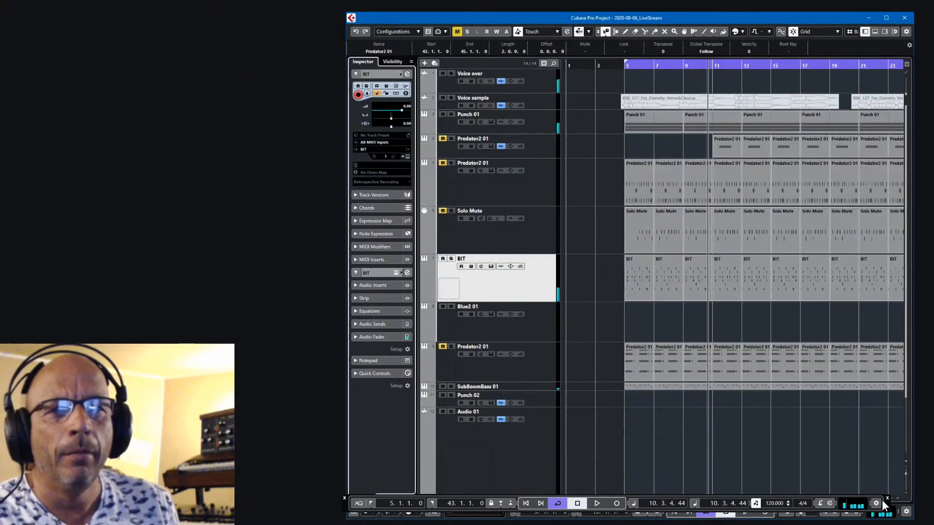
drag(883, 497, 880, 498)
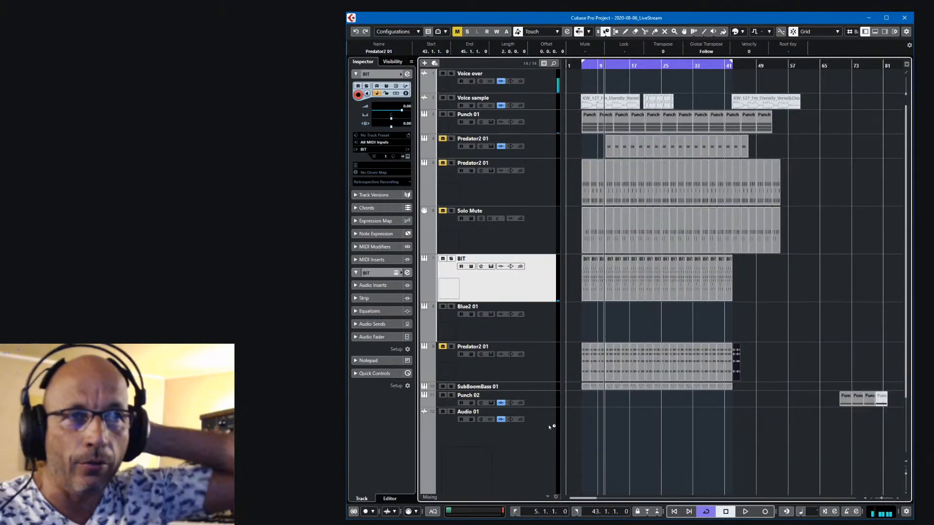
click(568, 185)
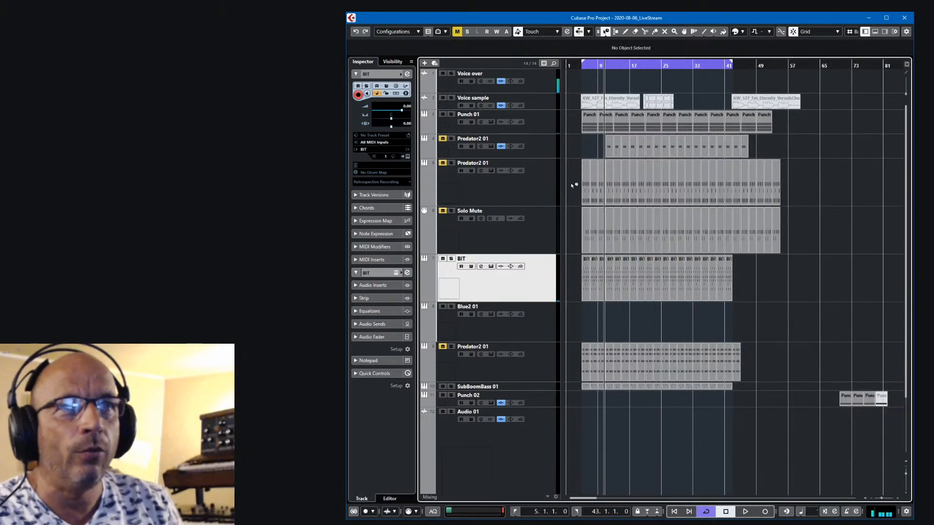
drag(755, 274, 567, 291)
key(Delete)
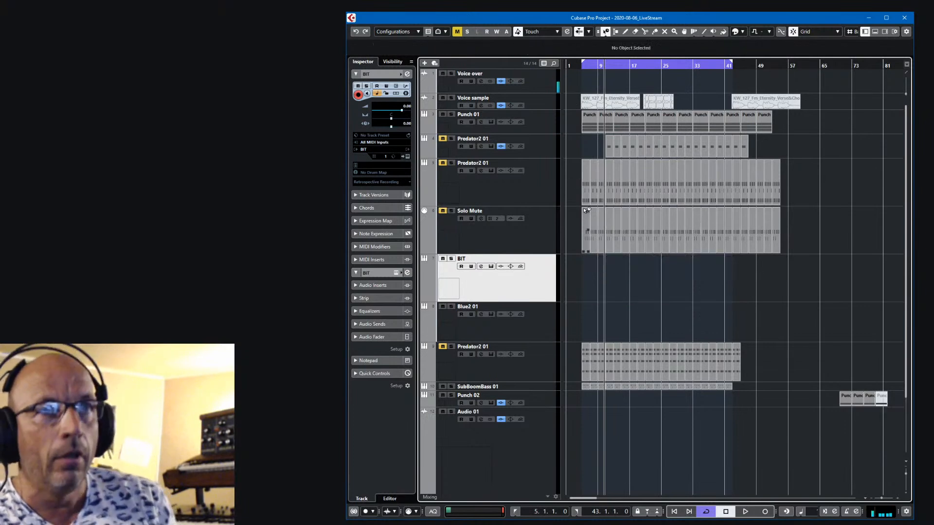
Copy all clips from the Predator2 01 track directly above Solo Mute onto the BIT track at bar 5, and start playback.
drag(576, 179, 792, 188)
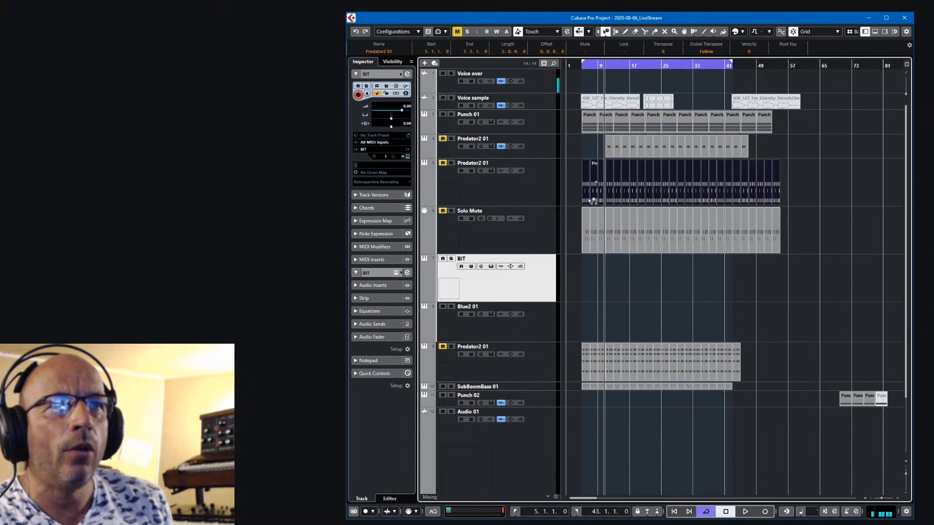
drag(586, 197, 585, 293)
key(space)
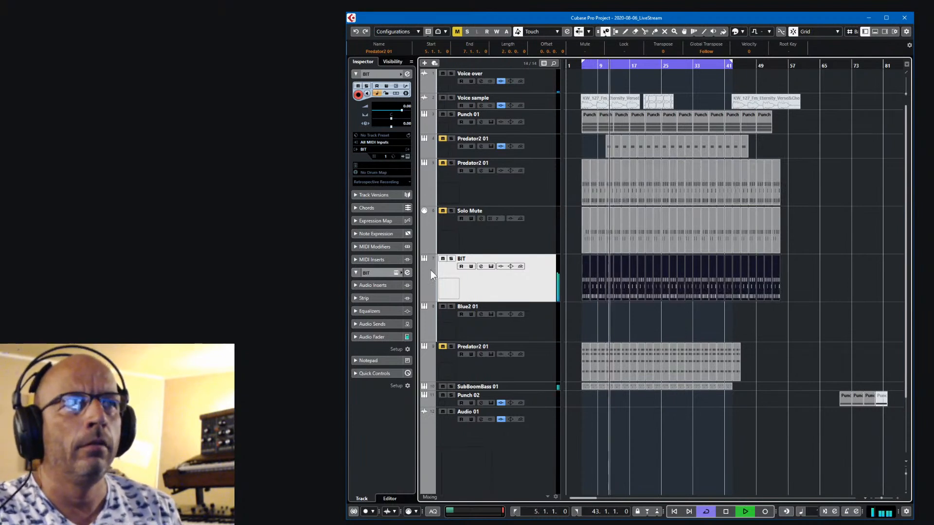
Compare the BIT track with the Predator2 01 track above Solo Mute by swapping their mutes, ending with BIT audible.
click(443, 259)
click(442, 163)
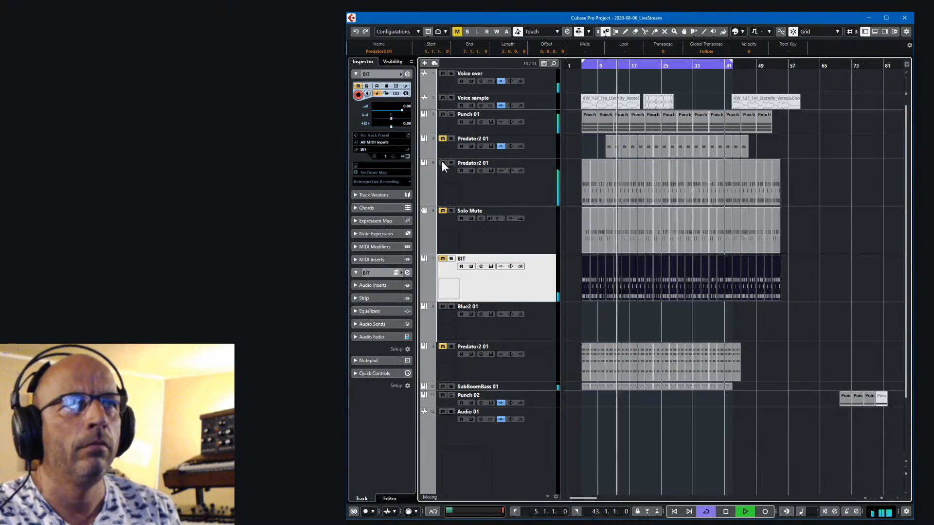
click(442, 163)
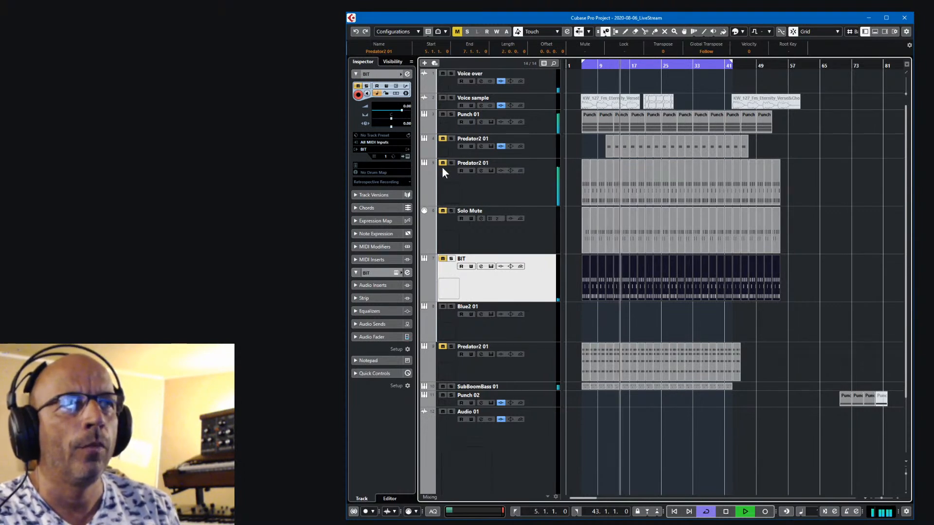
click(443, 259)
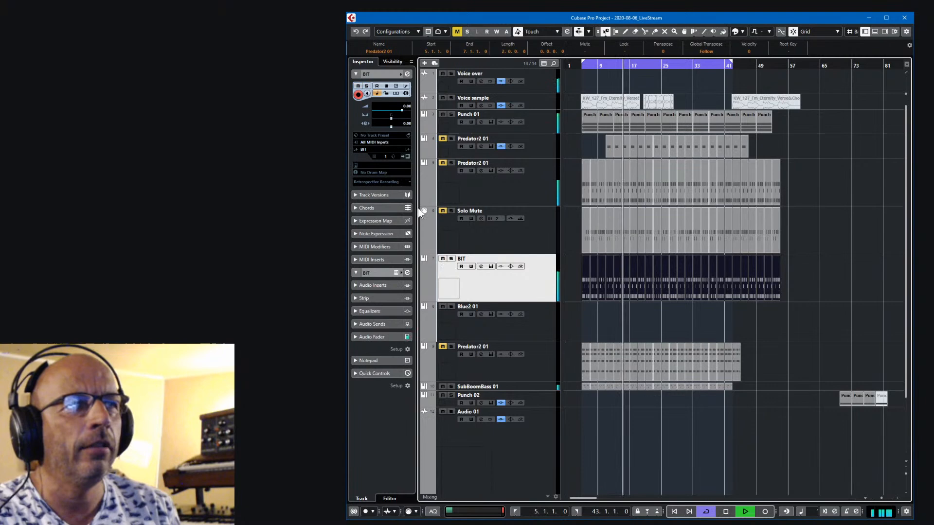
In the BIT track's instrument, set oscillator 1's octave to +1 and adjust the amp envelope release.
click(408, 156)
click(340, 133)
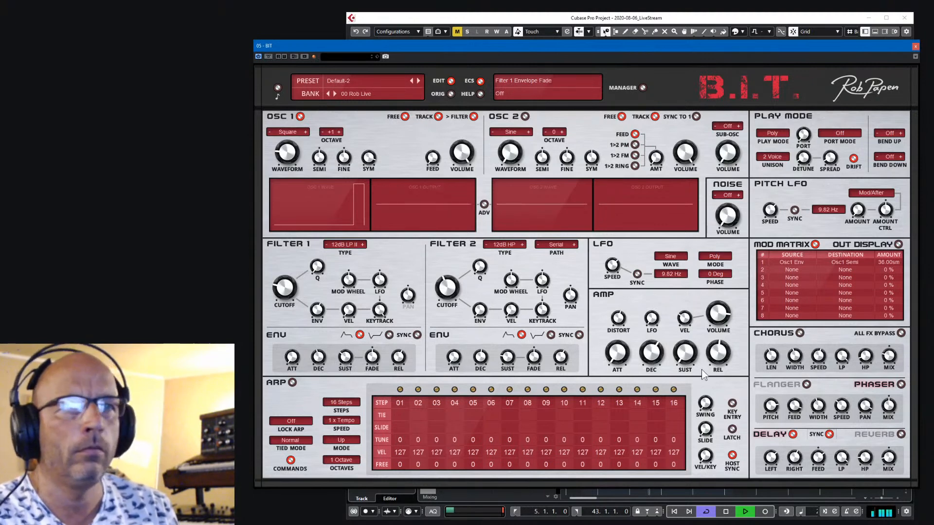
drag(727, 347, 729, 356)
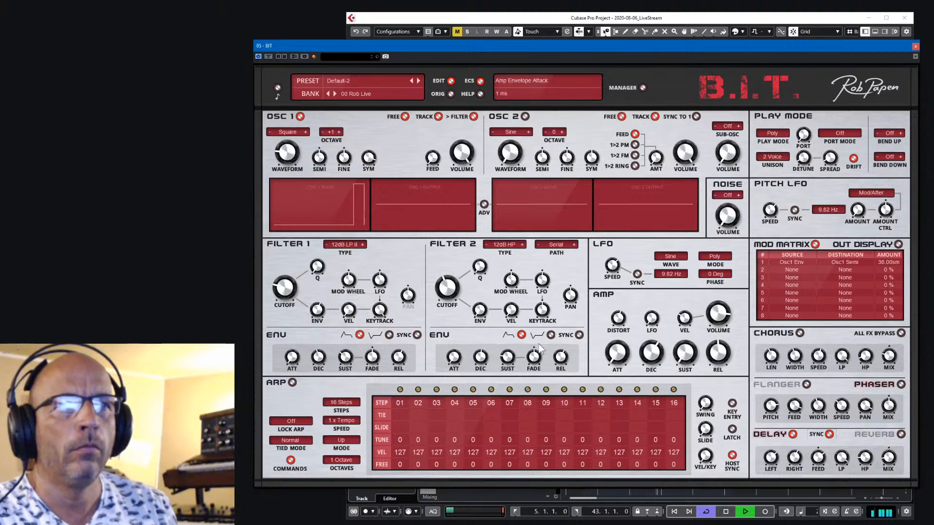
Tune the filter 2 cutoff and set the amp distortion amount to 59%.
drag(447, 286, 450, 281)
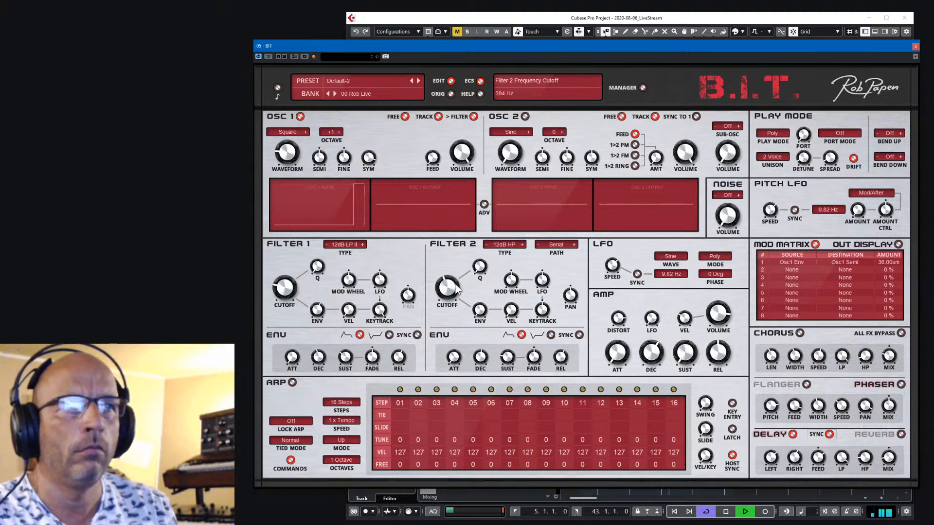
drag(617, 318, 621, 331)
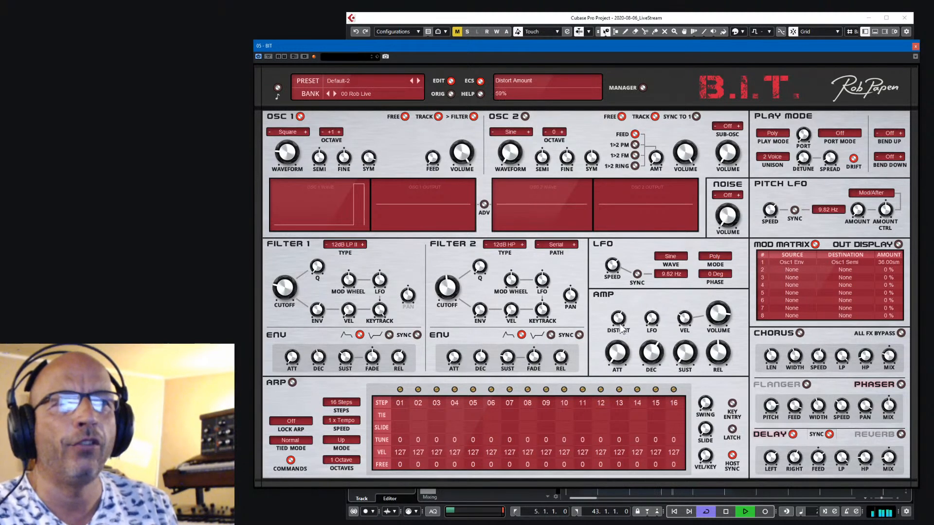
drag(443, 285, 444, 292)
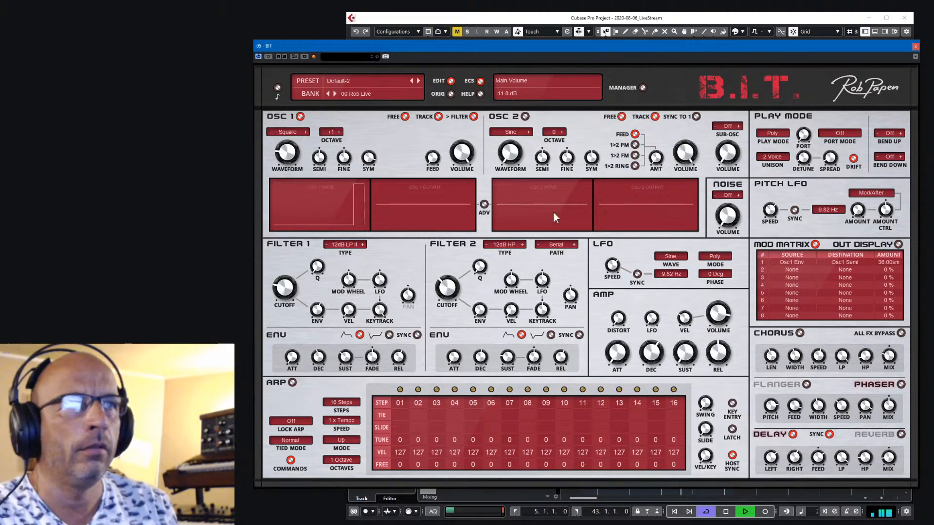
Adjust filter 1's cutoff frequency and envelope amount.
drag(290, 288, 293, 284)
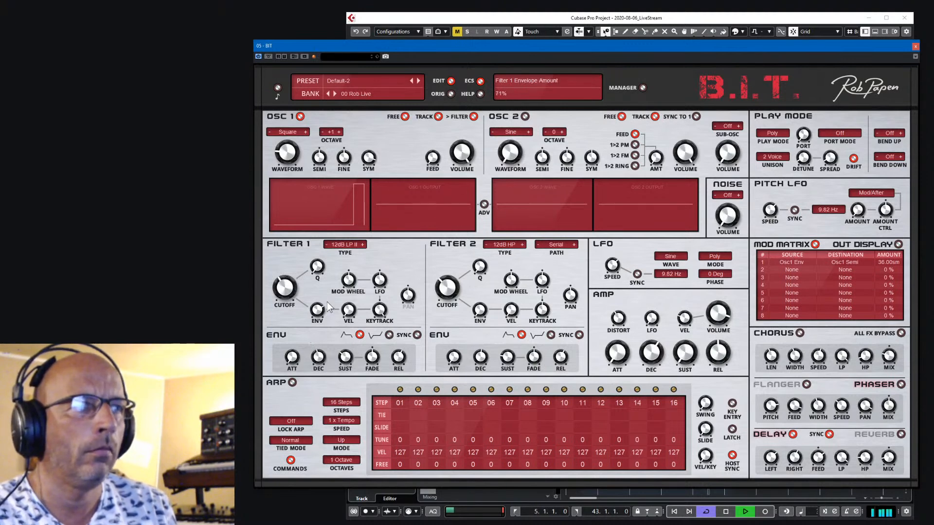
scroll(286, 286, down, 5)
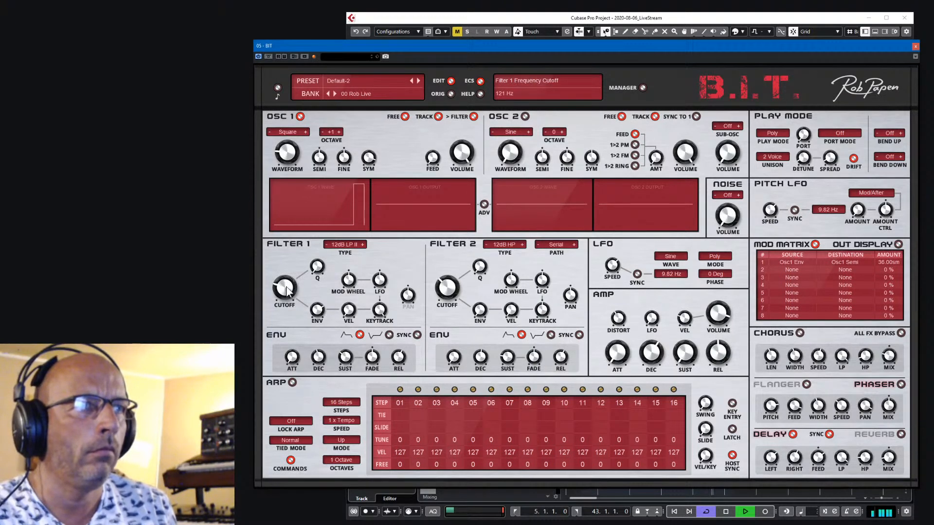
scroll(286, 288, down, 2)
Change filter 1's type to 24dB LP I and readjust its cutoff.
click(363, 245)
click(364, 244)
click(363, 244)
click(363, 245)
click(363, 244)
click(363, 244)
click(364, 244)
drag(291, 286, 291, 281)
Fine-tune oscillator 1's symmetry and set the pitch LFO speed to 15.42 Hz.
drag(362, 165, 367, 158)
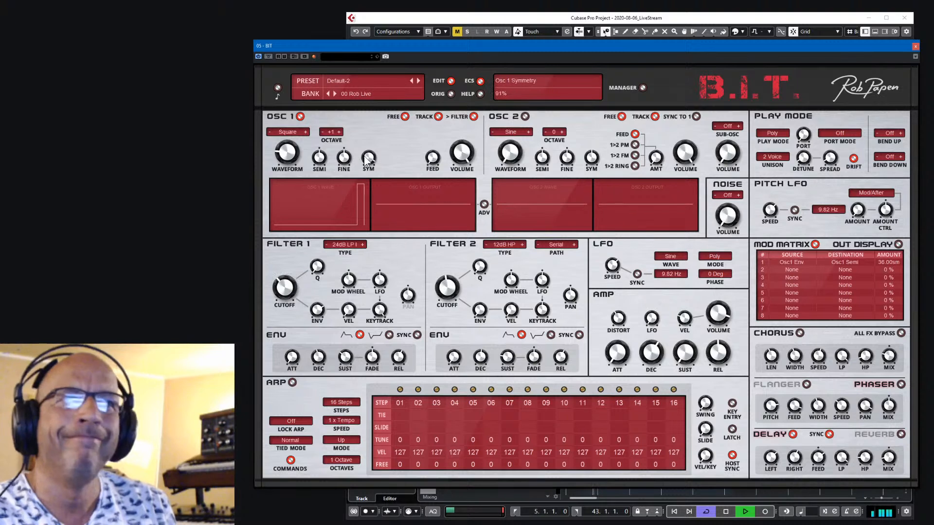
drag(365, 162, 365, 161)
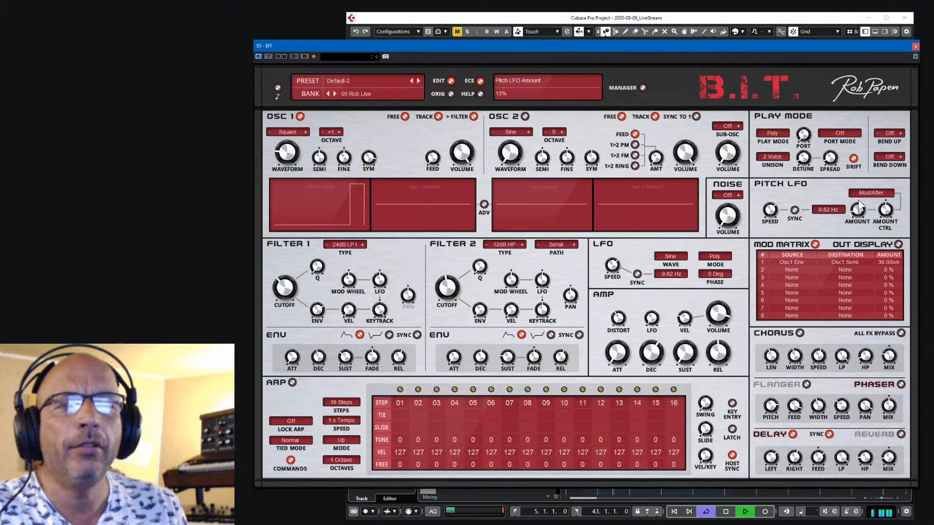
scroll(771, 209, up, 5)
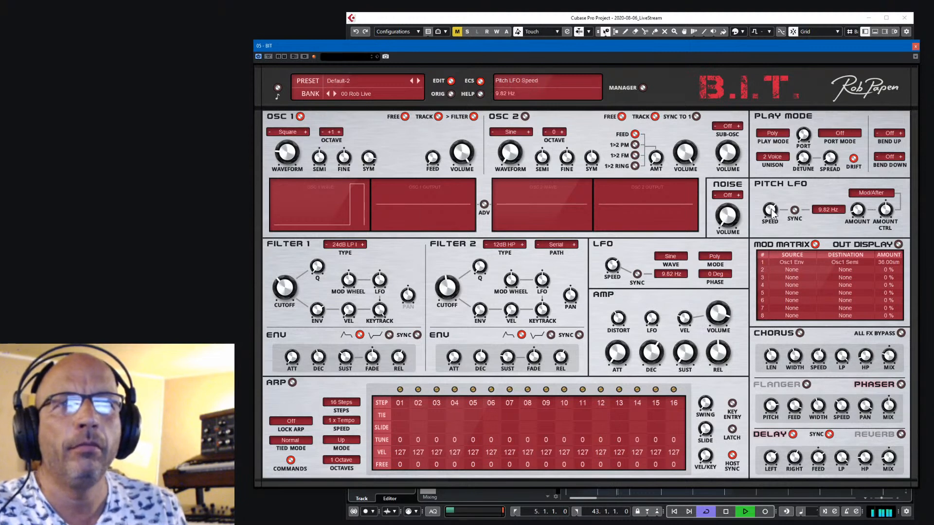
scroll(772, 210, down, 2)
scroll(858, 212, down, 4)
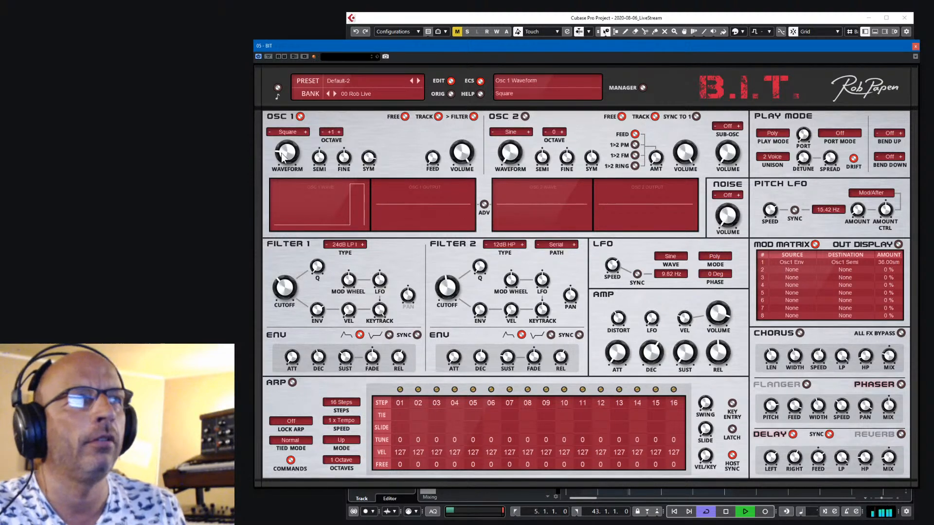
Adjust the filter 1 envelope release and the amp envelope decay.
scroll(859, 214, down, 6)
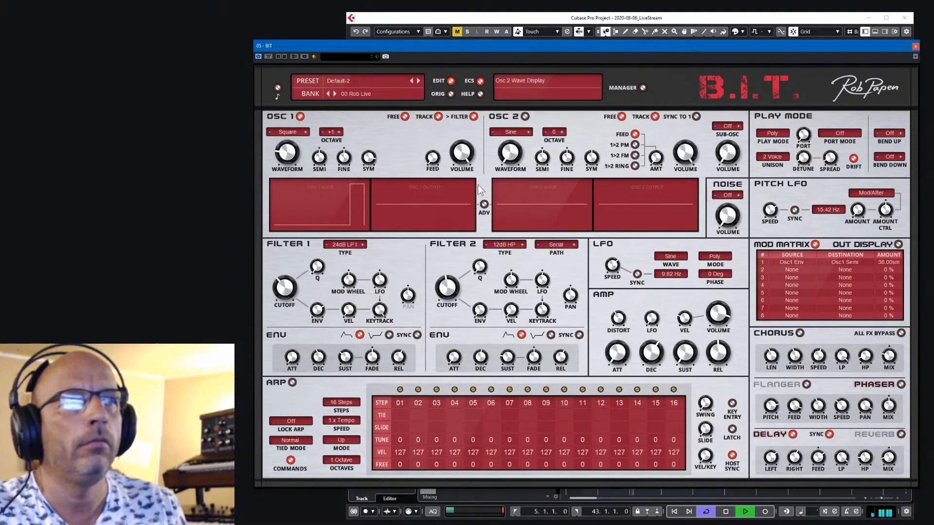
drag(396, 363, 396, 356)
mouse_move(651, 360)
mouse_down()
mouse_move(651, 372)
mouse_move(652, 351)
mouse_up()
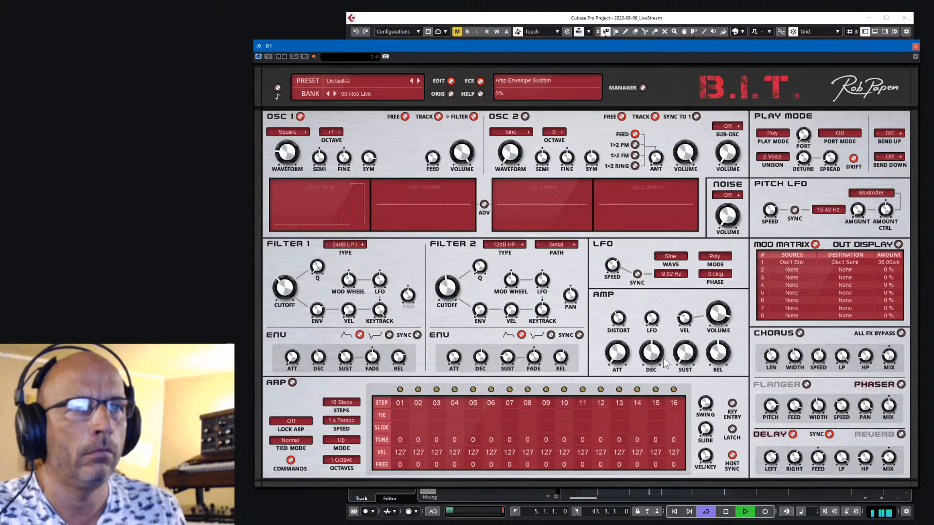
Set filter 1 to 24dB LP II, retune its cutoff and envelope decay, and adjust the amp distortion amount.
drag(289, 286, 287, 288)
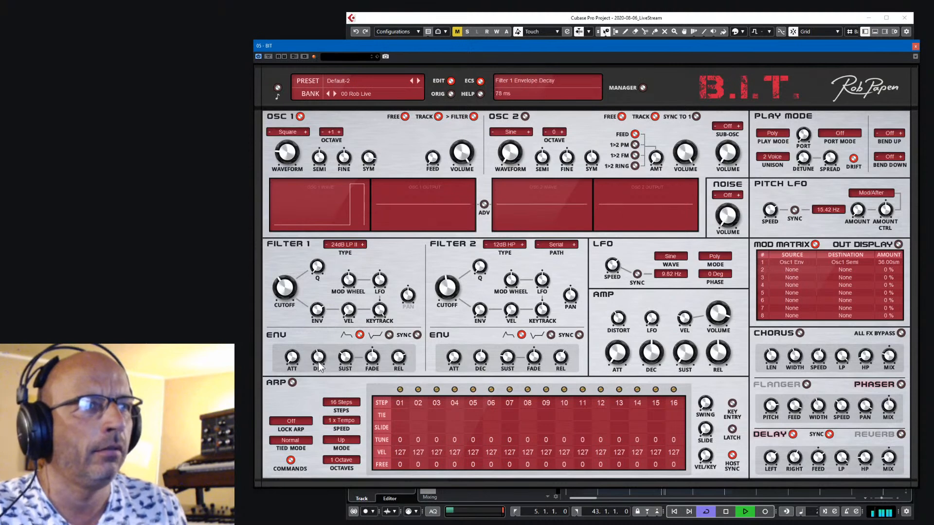
drag(320, 355, 321, 362)
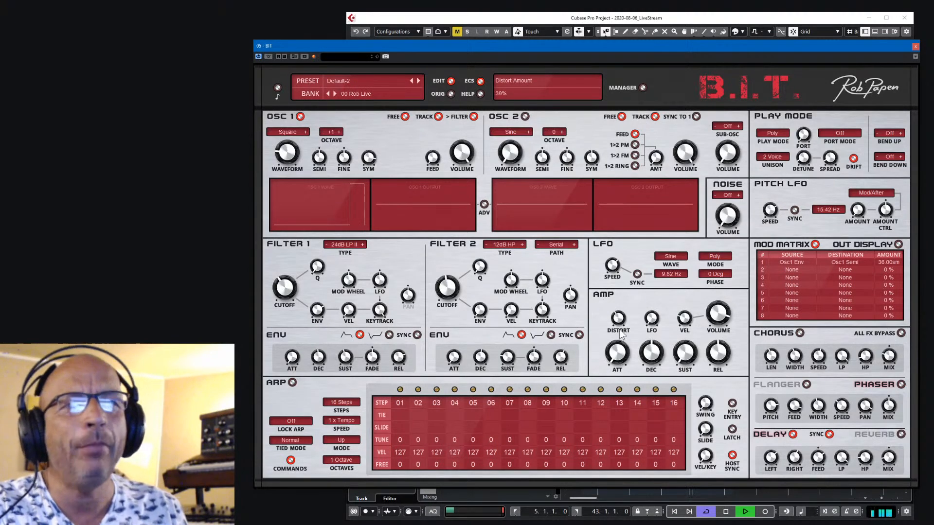
mouse_move(624, 323)
mouse_down()
mouse_move(626, 314)
mouse_move(628, 321)
mouse_up()
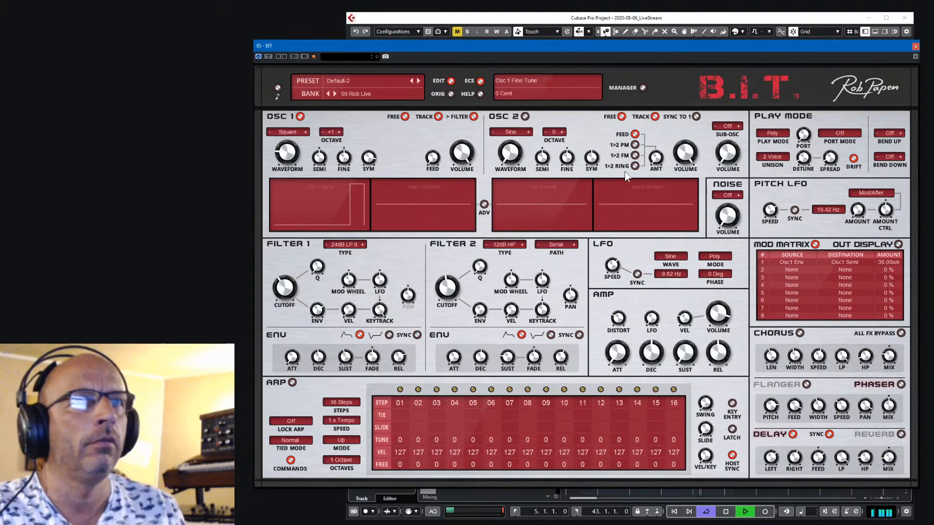
Turn off unison and enable oscillator 2 with the Square waveform.
click(775, 156)
click(783, 159)
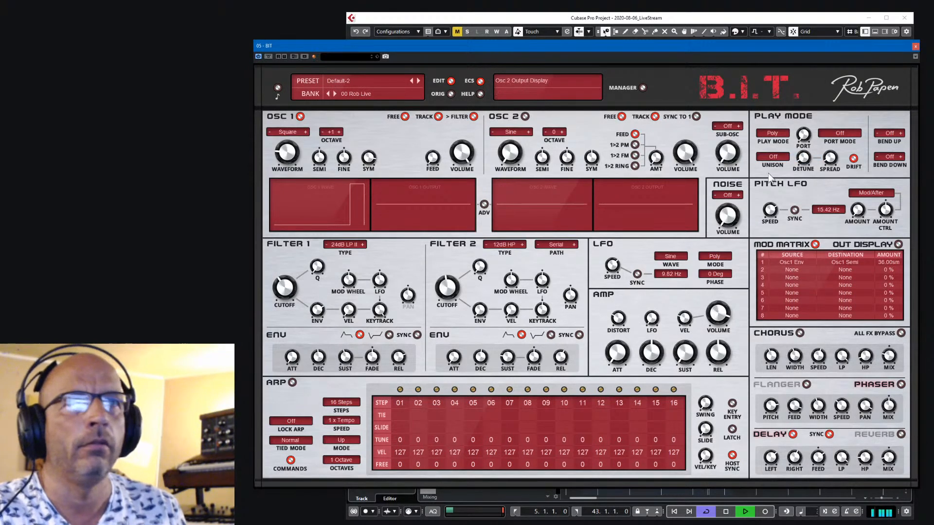
click(525, 117)
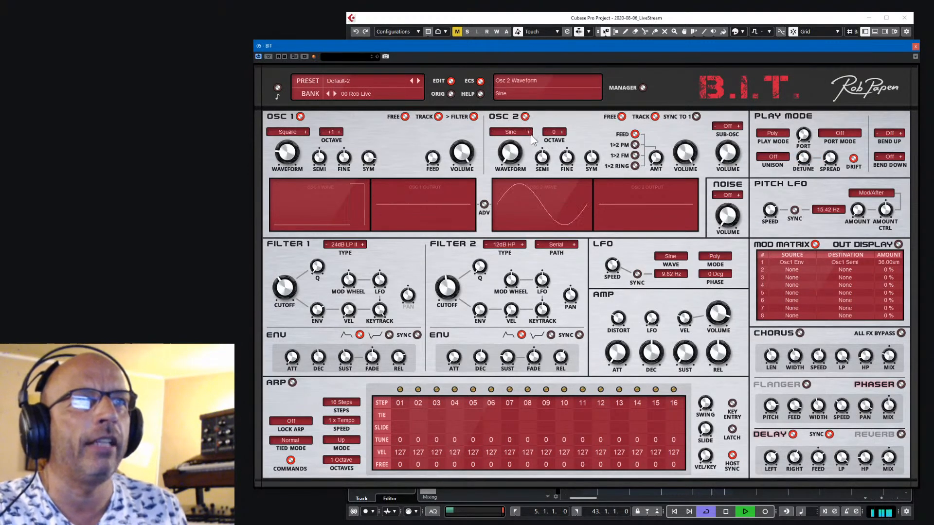
click(528, 133)
click(529, 133)
Set oscillator 2's octave to +1, adjust its symmetry, and detune it by about 10 cents.
drag(589, 159, 596, 142)
click(561, 132)
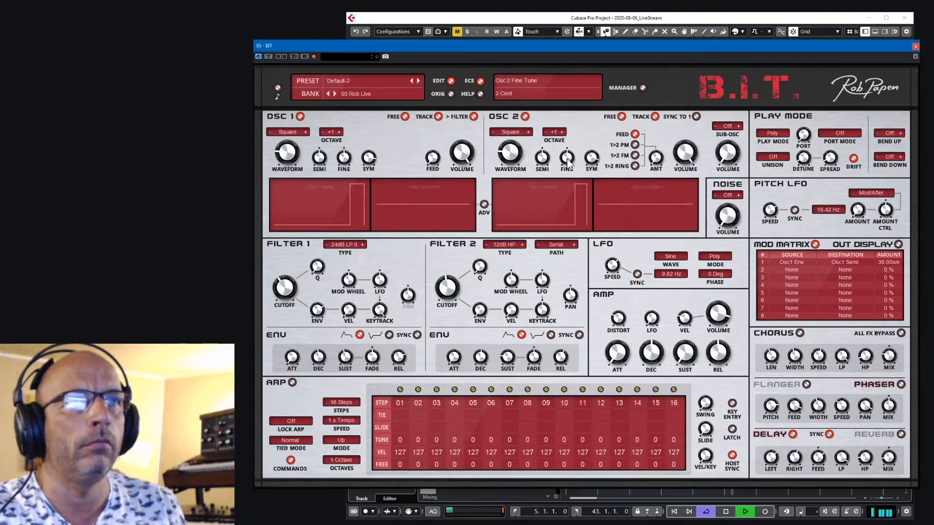
drag(596, 158, 570, 159)
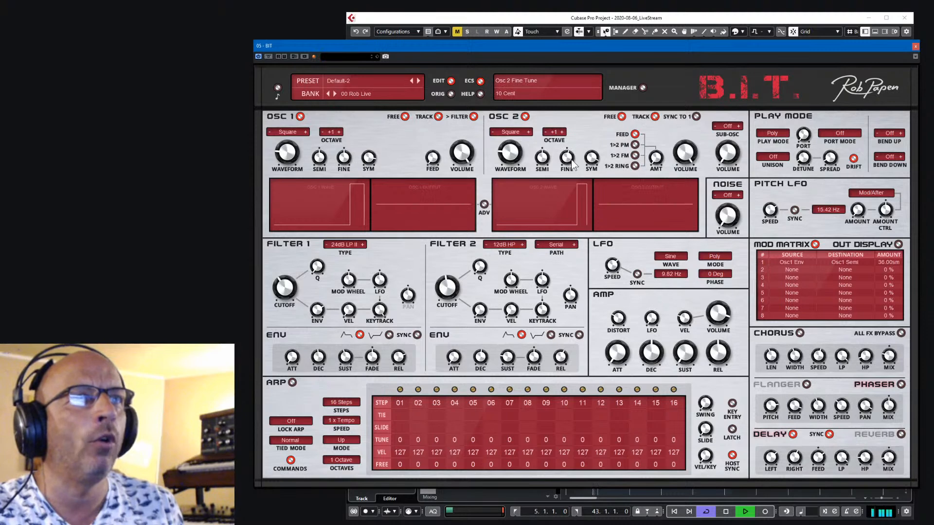
drag(593, 161, 590, 158)
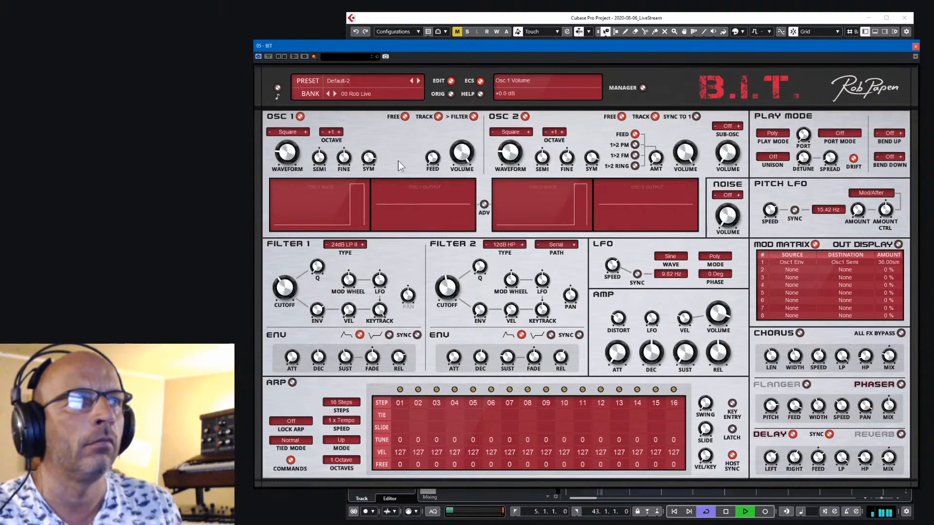
Fine-tune oscillator 1's symmetry to 85%, the amp envelope decay and release, and the filter 1 cutoff to 211 Hz.
drag(381, 158, 378, 157)
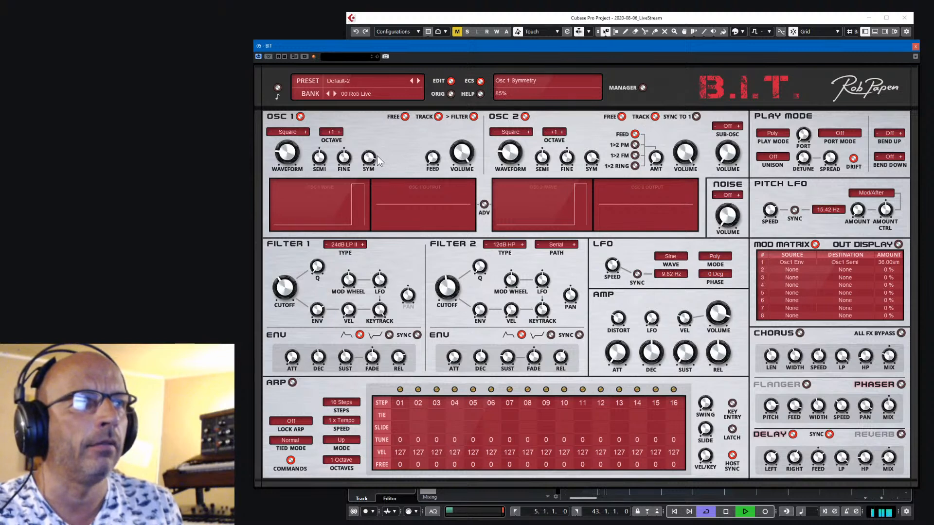
drag(653, 349, 653, 348)
drag(714, 352, 714, 356)
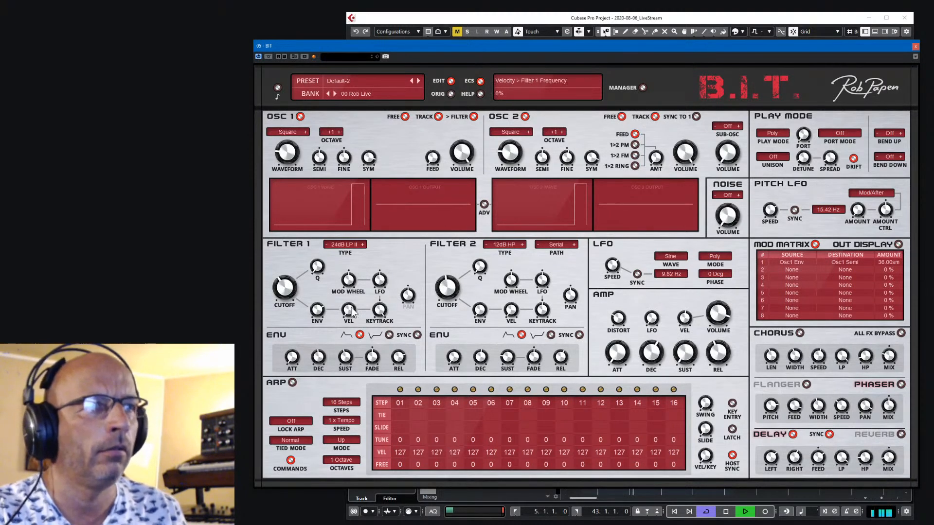
scroll(349, 309, down, 2)
scroll(349, 309, down, 3)
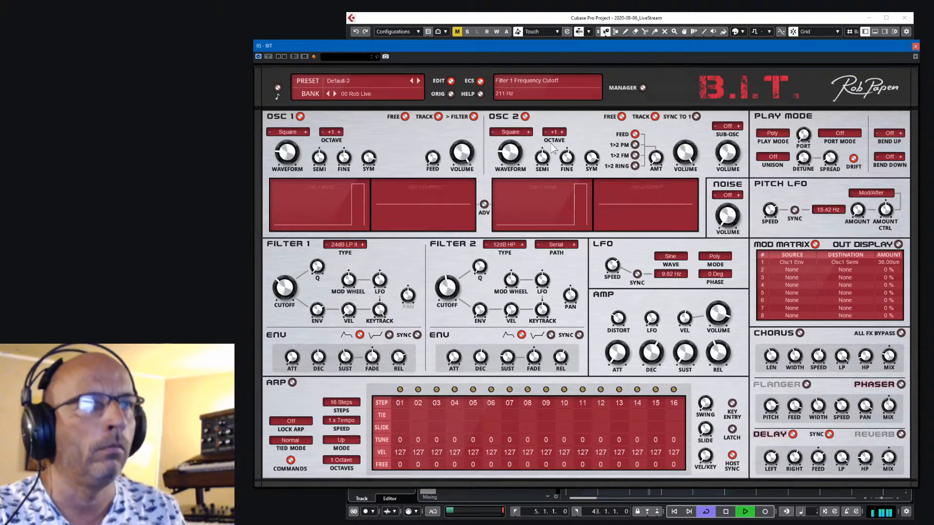
Save the B.I.T. sound as a new preset named "Kind of GuitarMute" and close the instrument window.
click(358, 80)
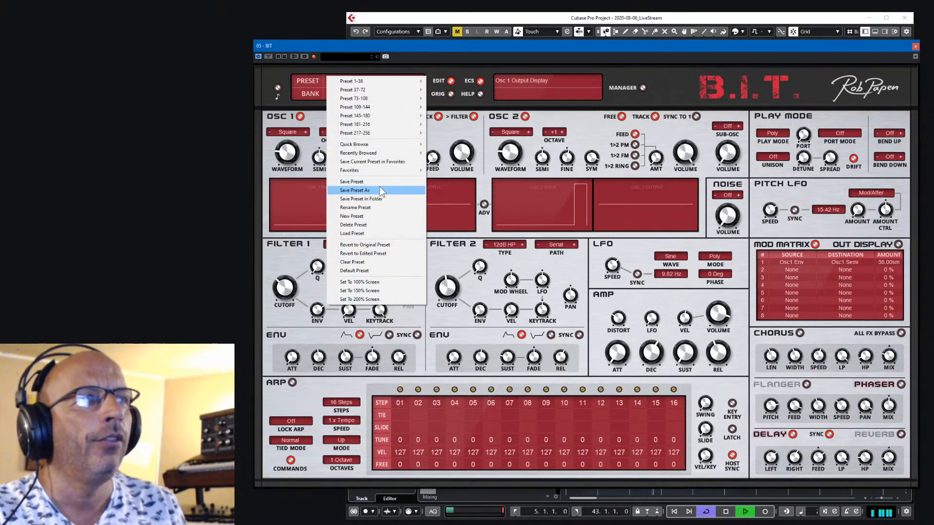
click(355, 190)
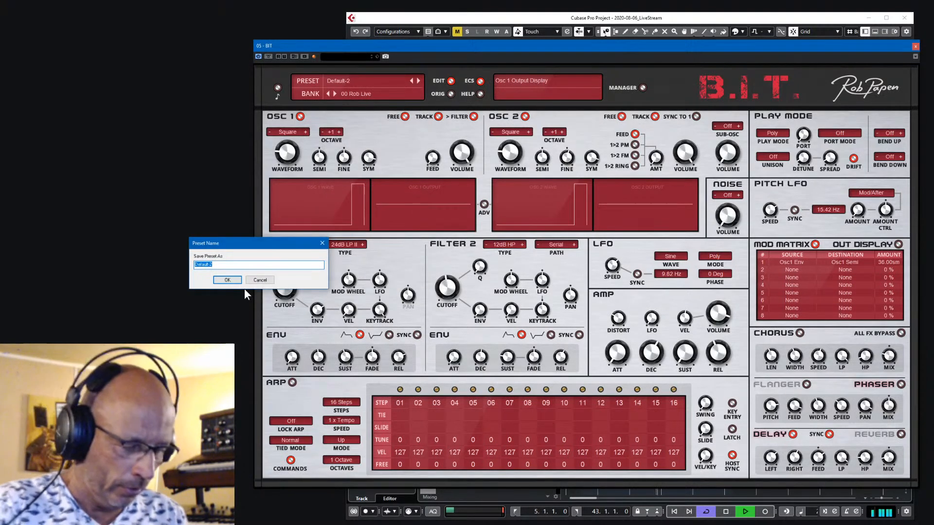
text(Kind of Guitar)
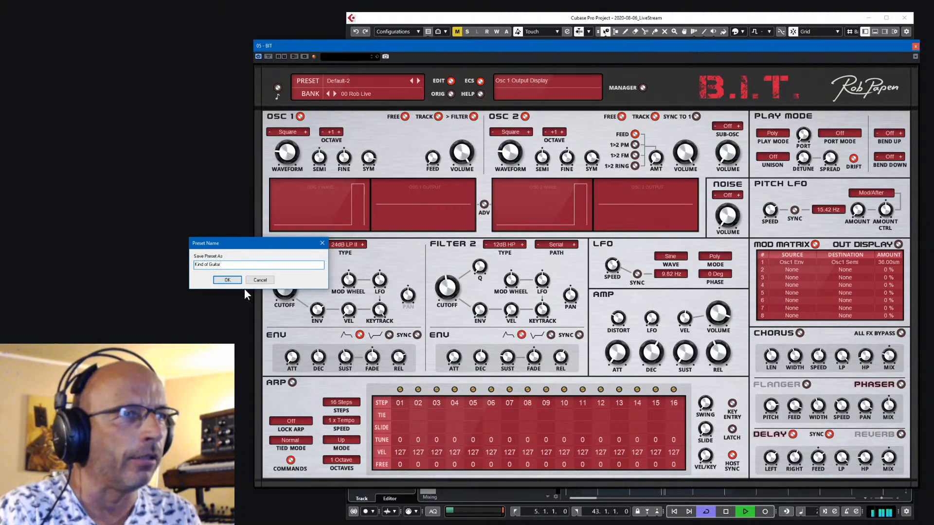
text(Mut)
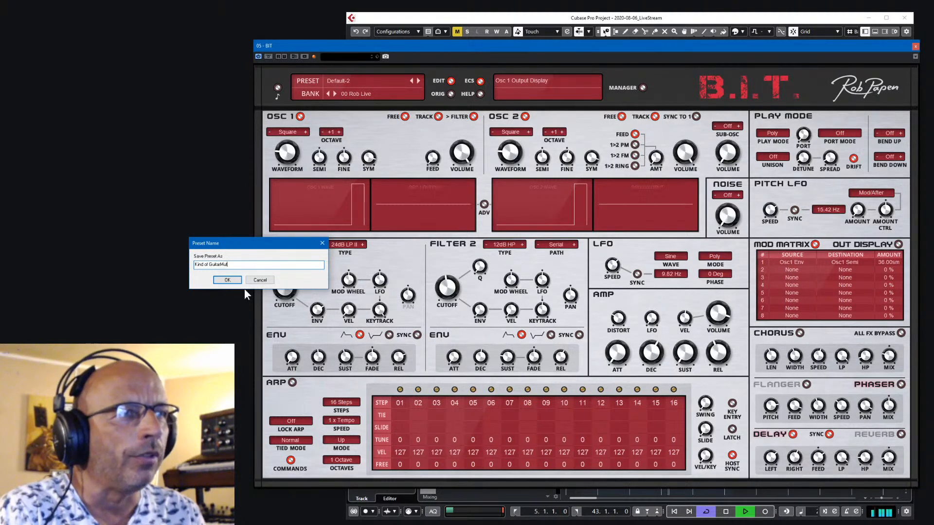
text(e)
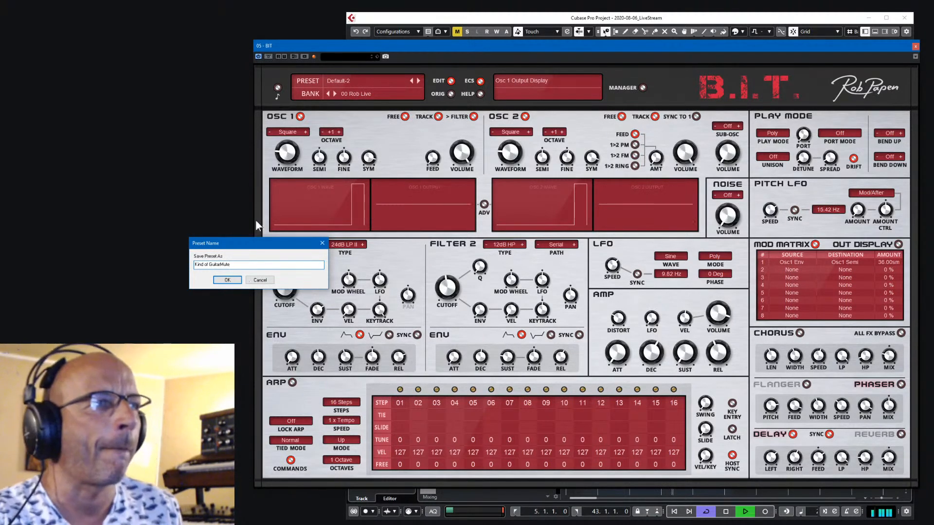
click(221, 281)
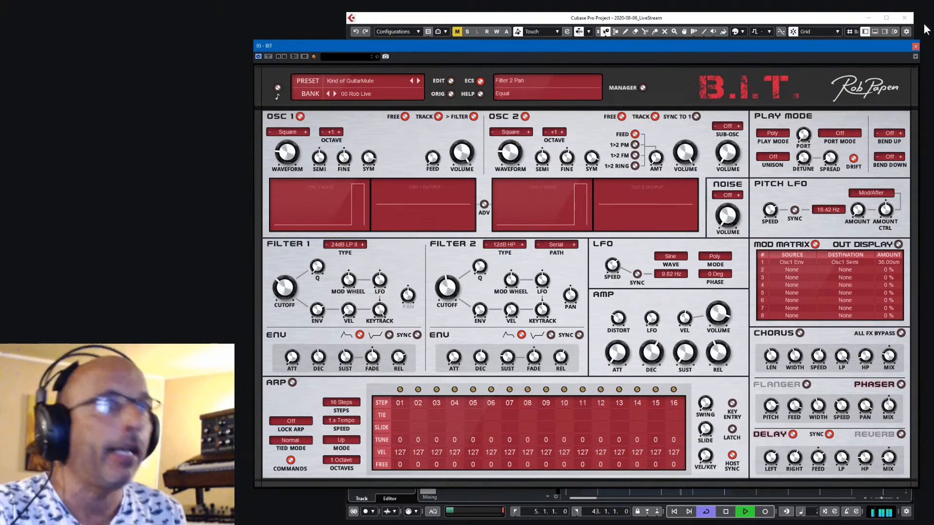
click(915, 46)
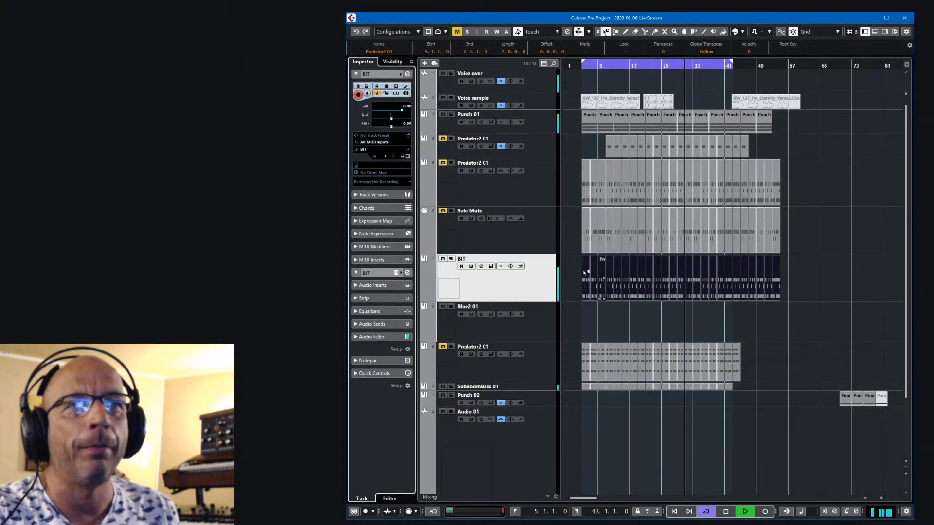
Mute the BIT track, then unmute and select the Predator2 01 track directly above Solo Mute.
click(443, 258)
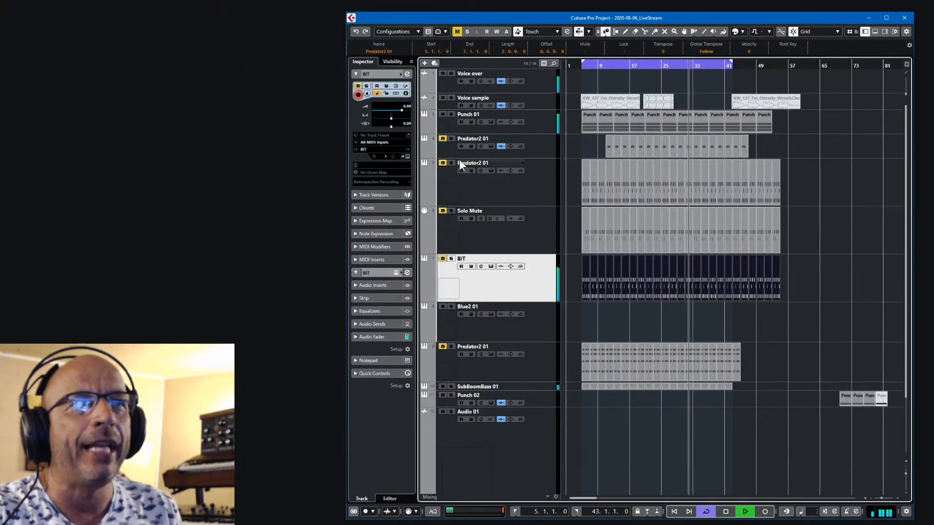
click(443, 162)
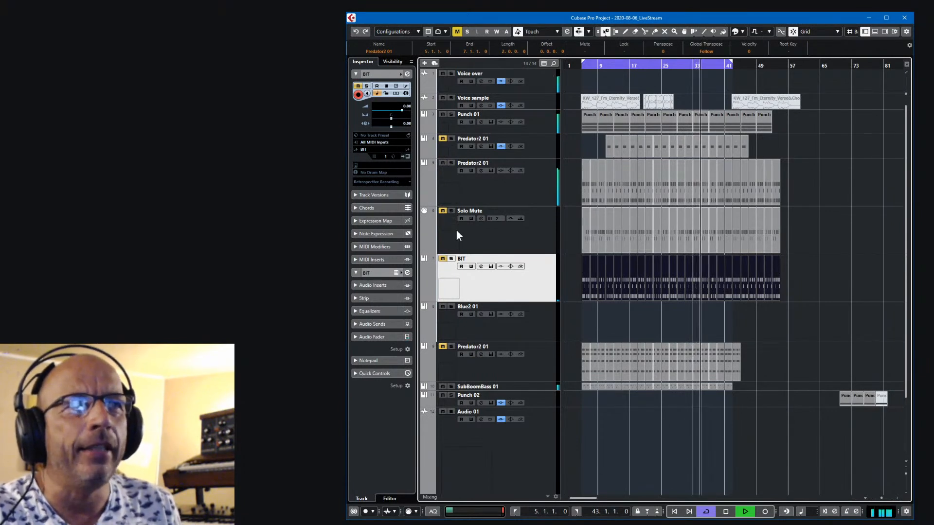
click(455, 187)
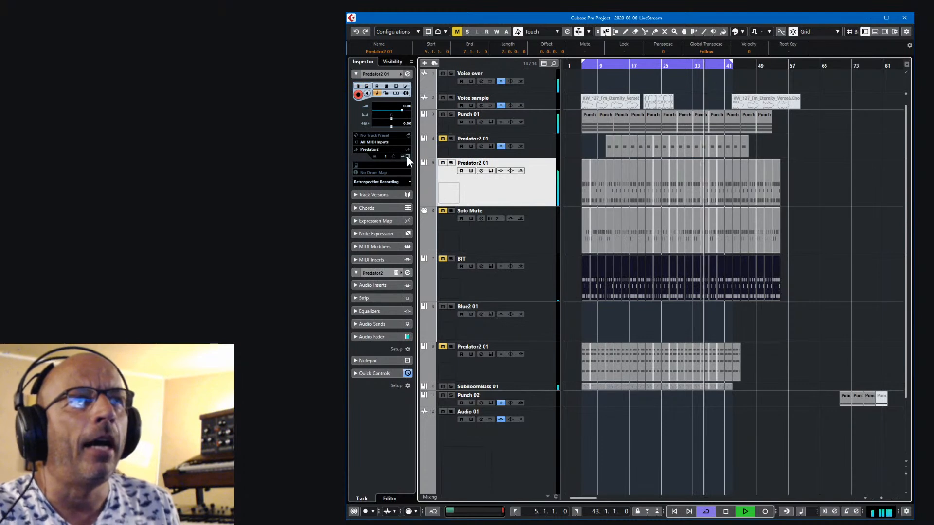
Open the track's Predator2, load the preset "Lets try Mute Guitar 2", and set its main volume to -6.0 dB.
click(407, 156)
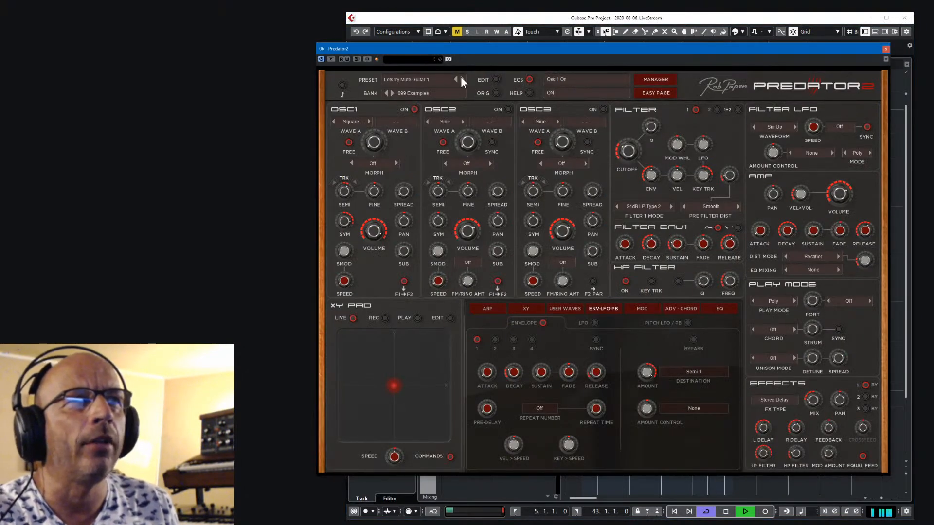
click(840, 193)
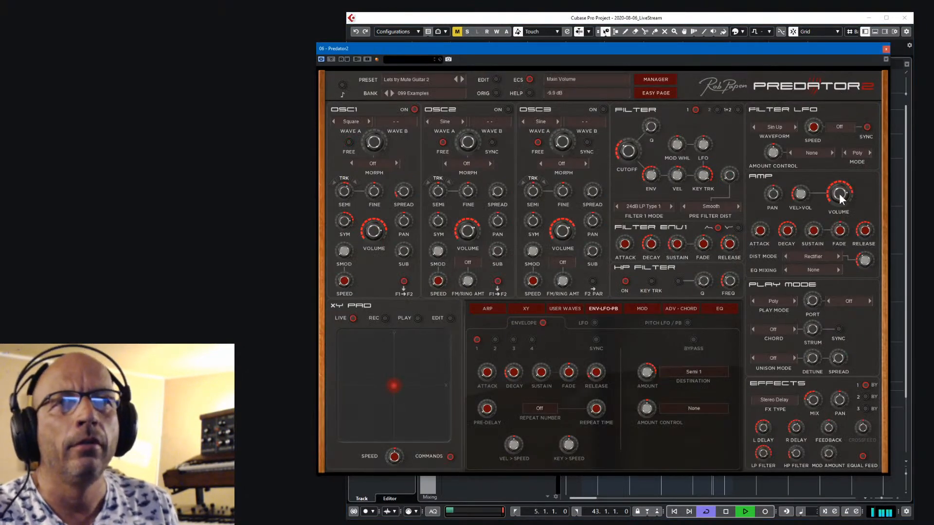
click(655, 81)
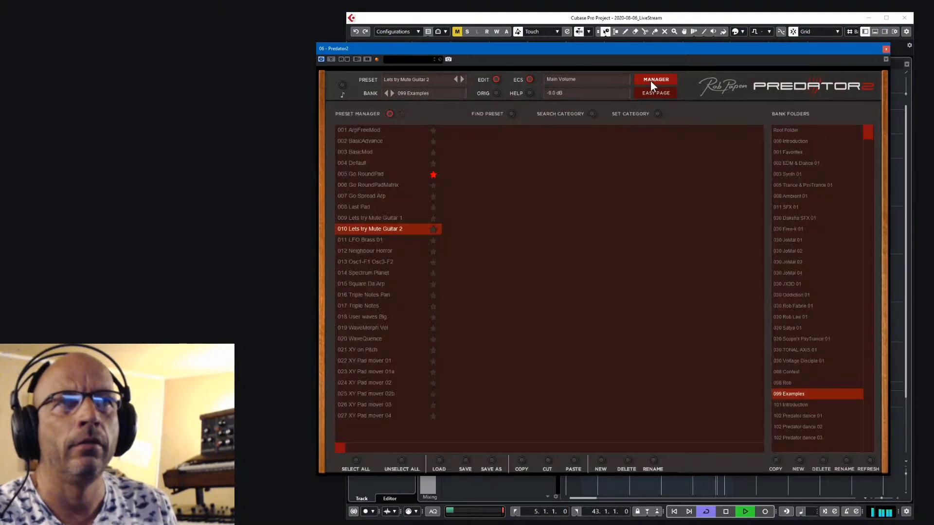
click(885, 50)
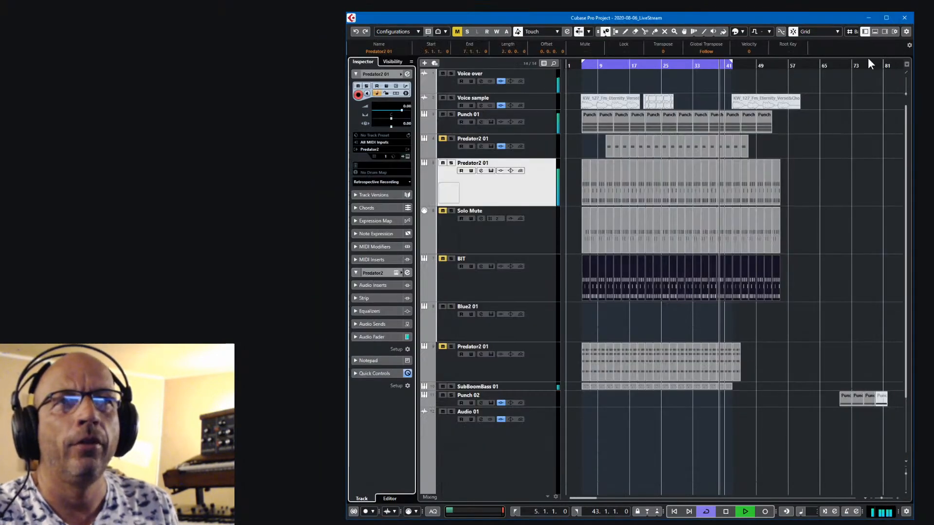
Mute the Predator2 01 track above Solo Mute again and unmute the BIT track.
click(518, 294)
click(442, 163)
click(443, 259)
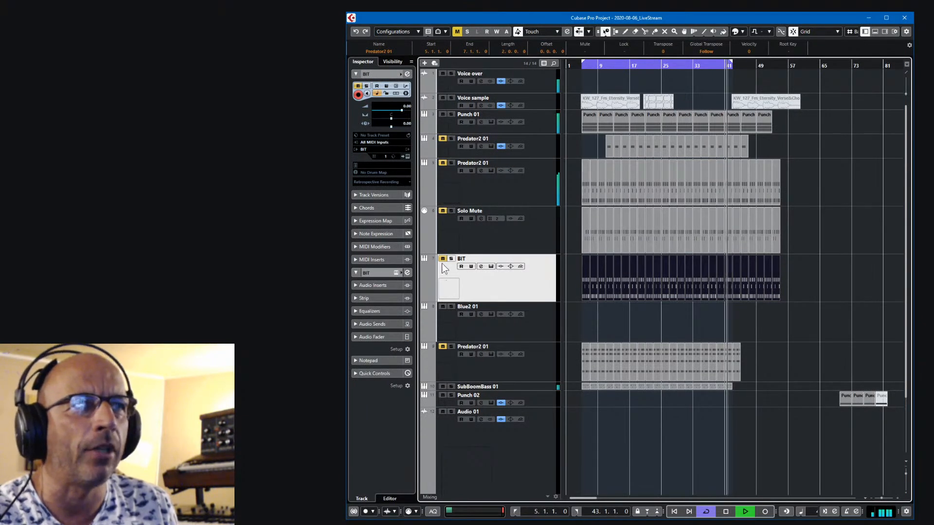
Set the filter 1 cutoff in B.I.T. to 130 Hz and save the change to the current preset.
click(408, 156)
mouse_move(284, 288)
mouse_down()
mouse_move(321, 316)
mouse_move(294, 292)
mouse_up()
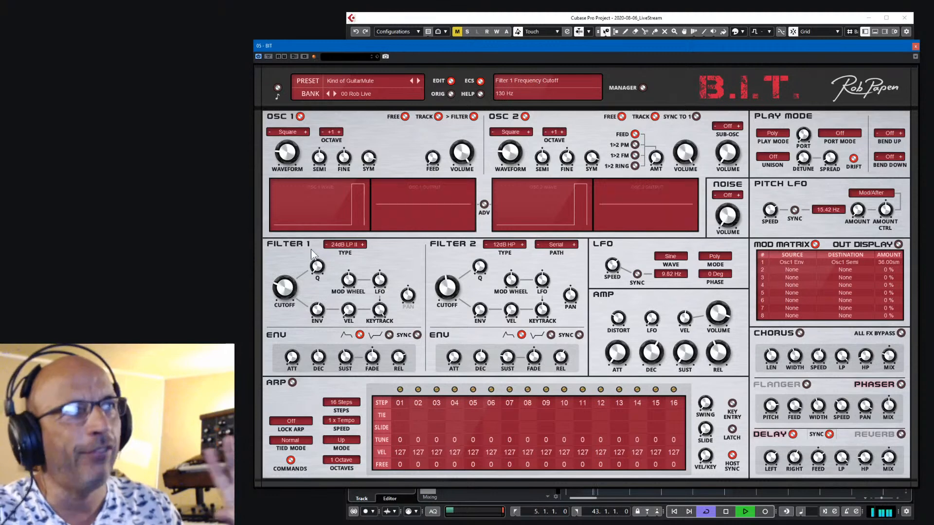
click(358, 79)
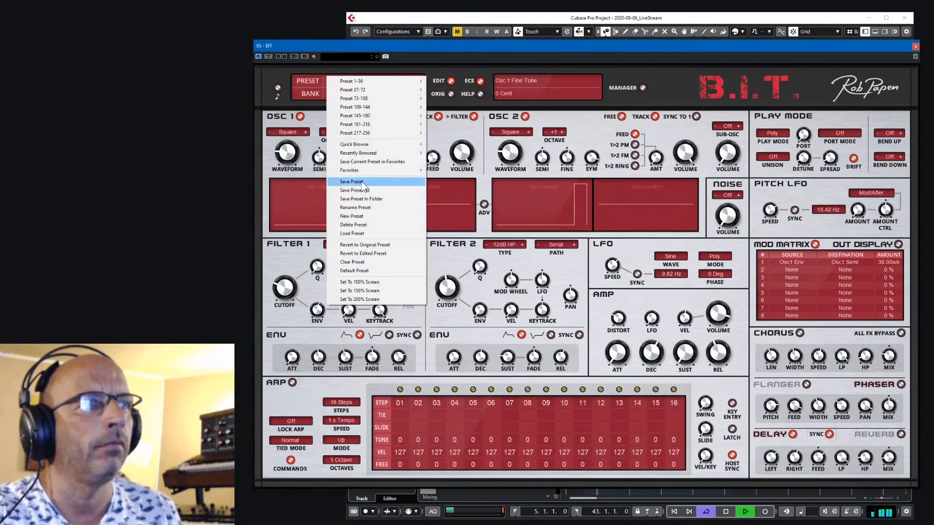
click(292, 261)
click(449, 94)
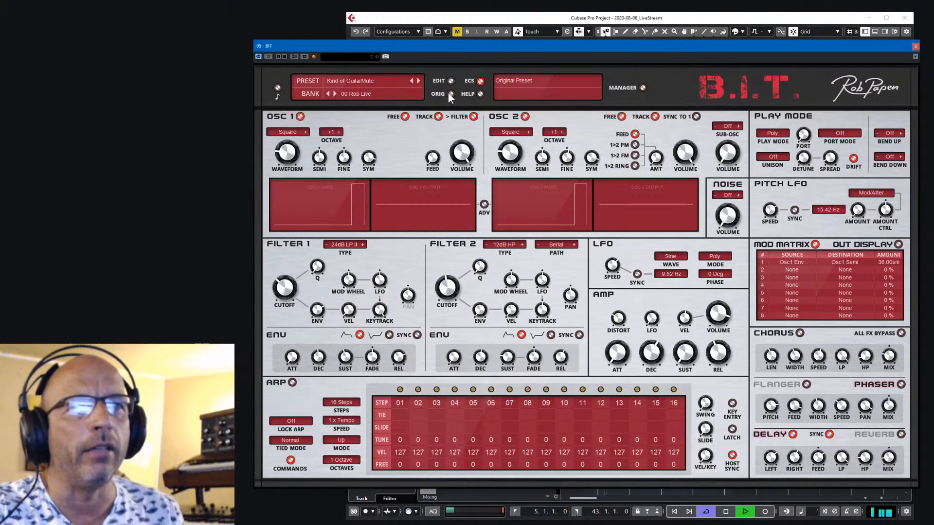
Enable the chorus with a 45% wet mix and set the filter 1 envelope sustain to 35%.
click(801, 334)
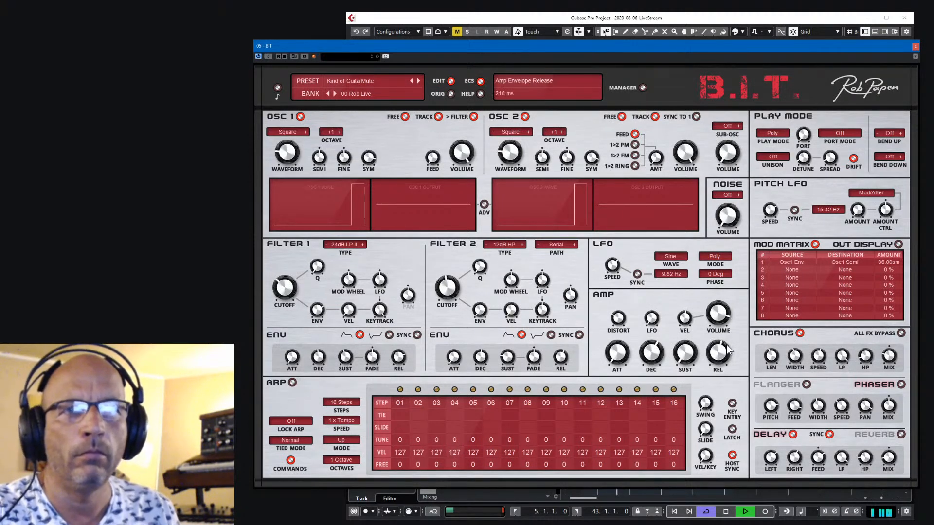
scroll(728, 354, down, 5)
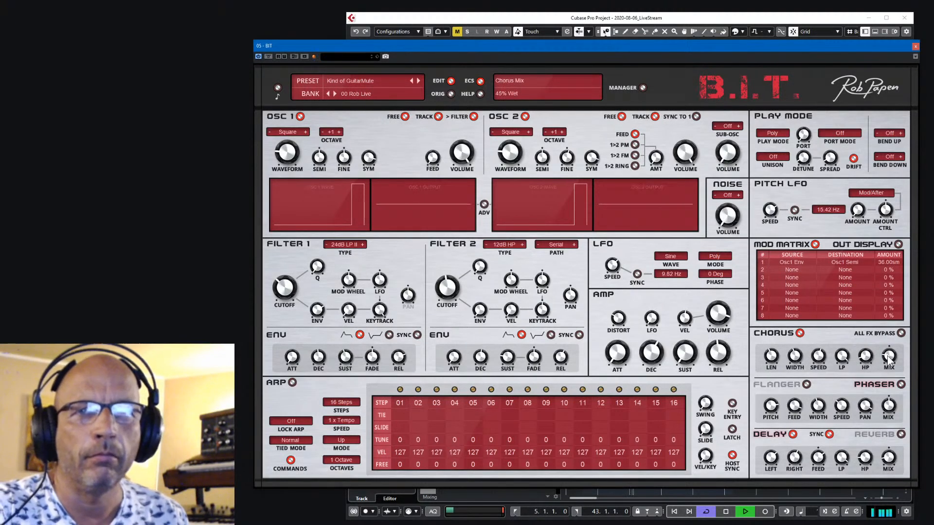
drag(344, 358, 348, 360)
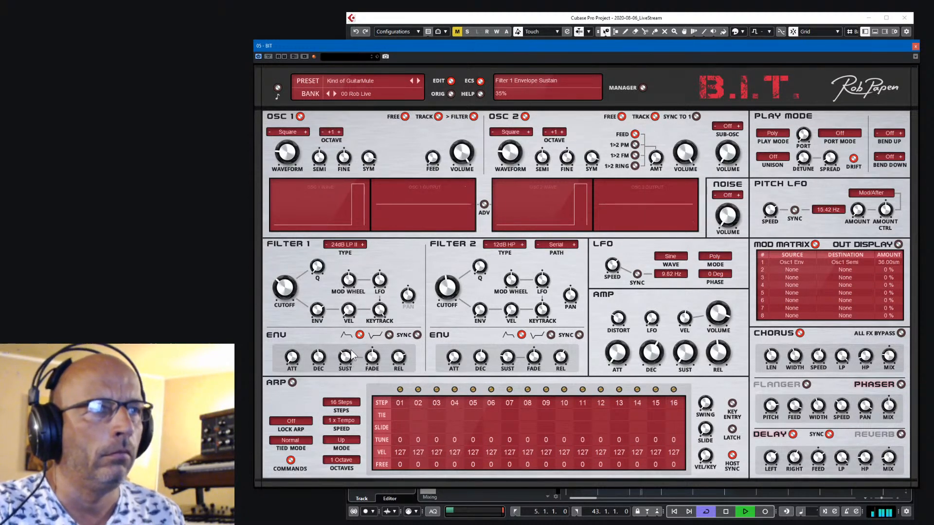
Save the edited sound over the current B.I.T. preset, stop playback, and close the instrument window.
click(354, 80)
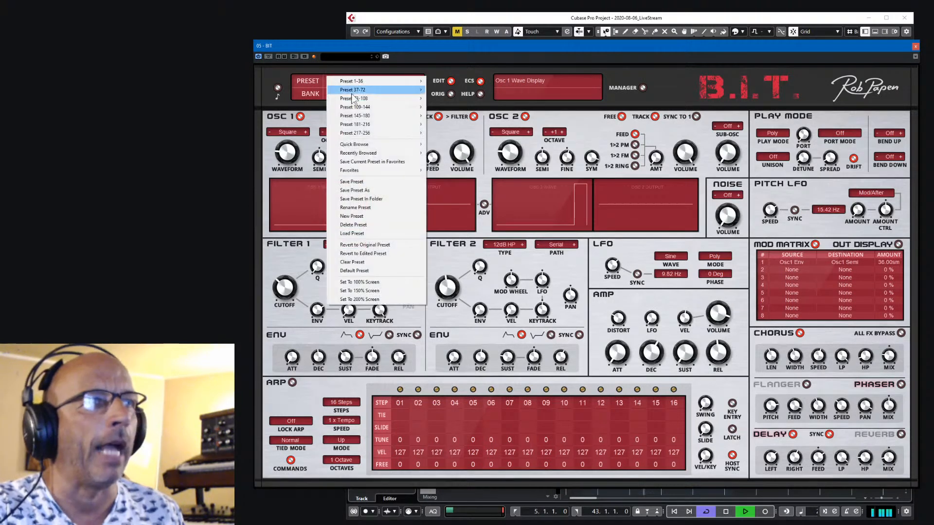
click(366, 180)
key(space)
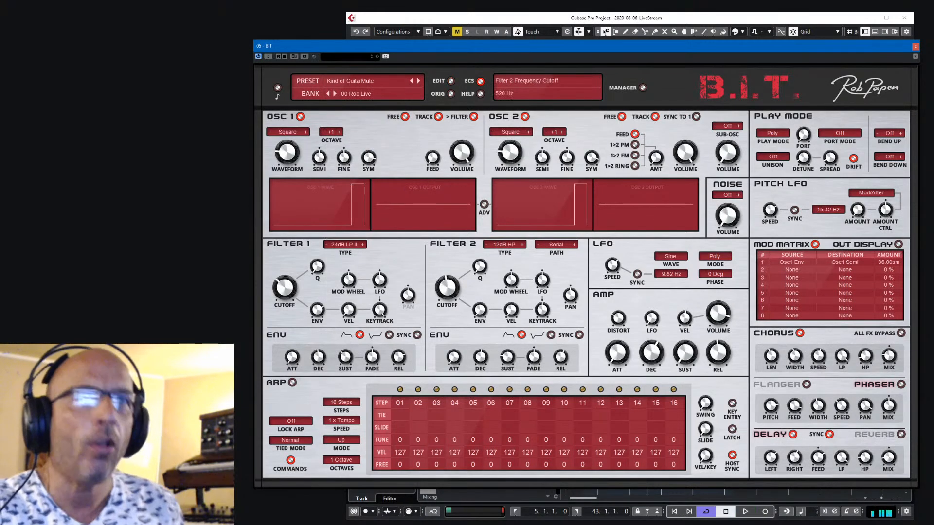
click(916, 47)
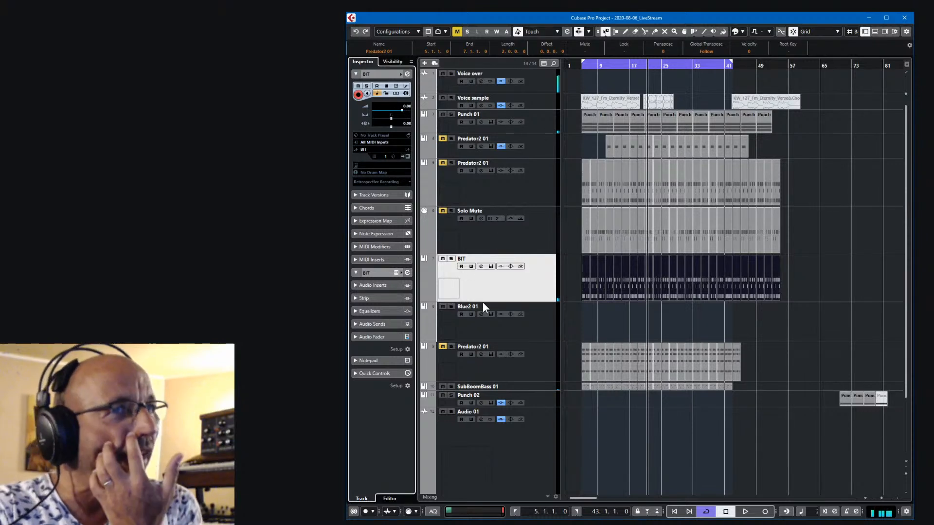
Mute the BIT track and select the Predator2 01 track directly above Solo Mute.
click(477, 192)
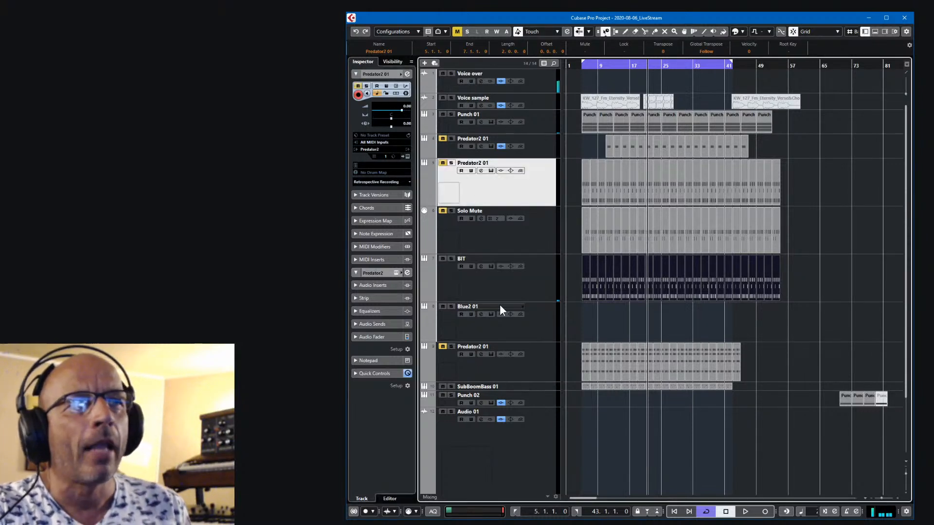
click(438, 273)
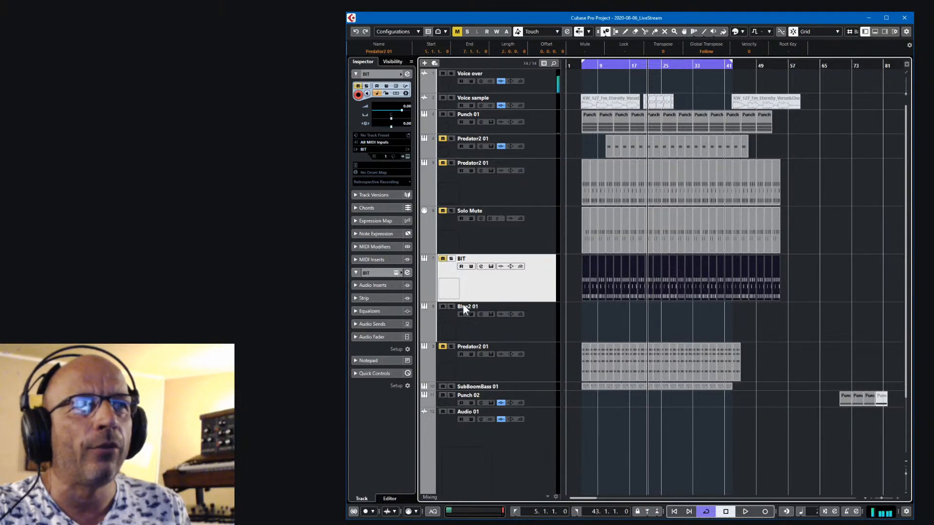
click(538, 309)
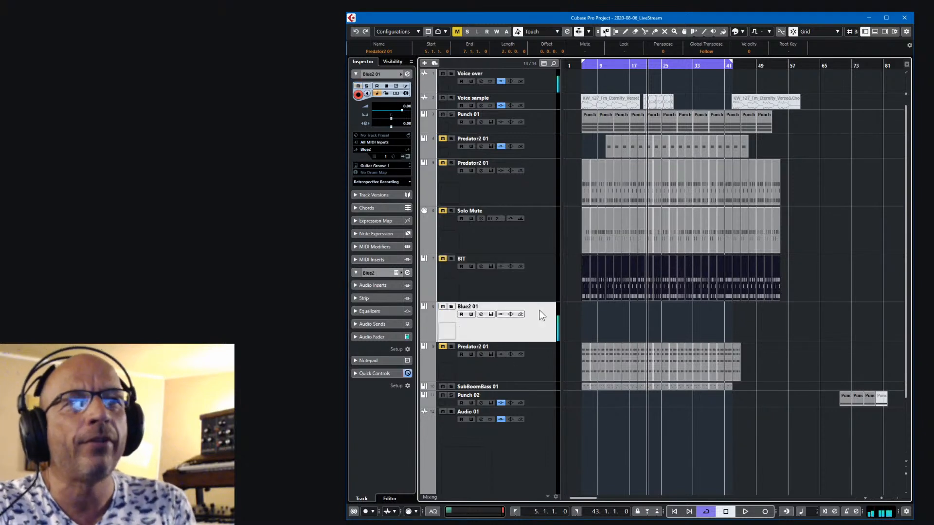
click(525, 191)
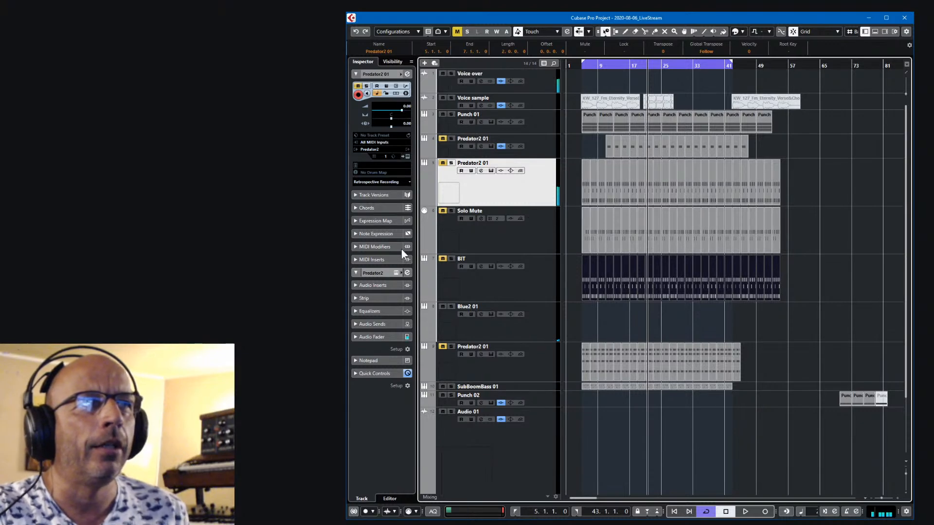
Play the project with Predator2 open and look at its arpeggiator settings before closing the instrument.
click(407, 157)
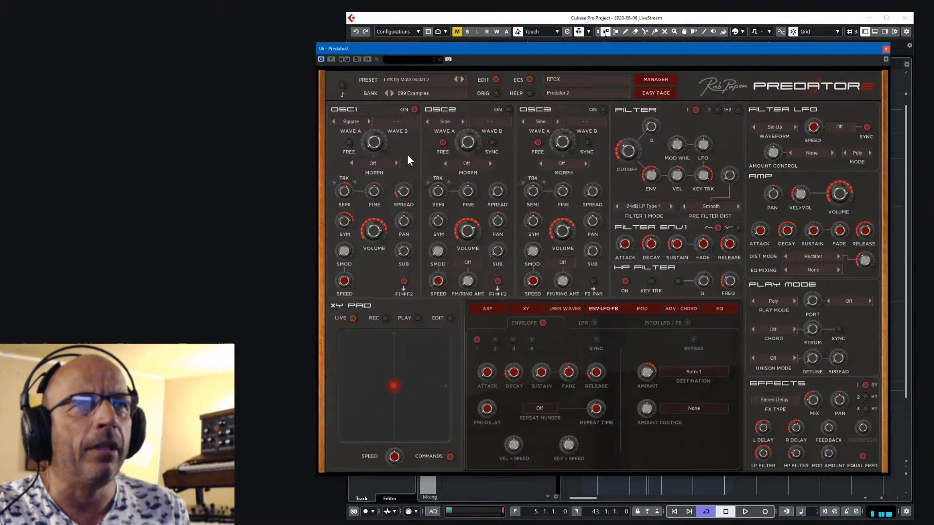
key(space)
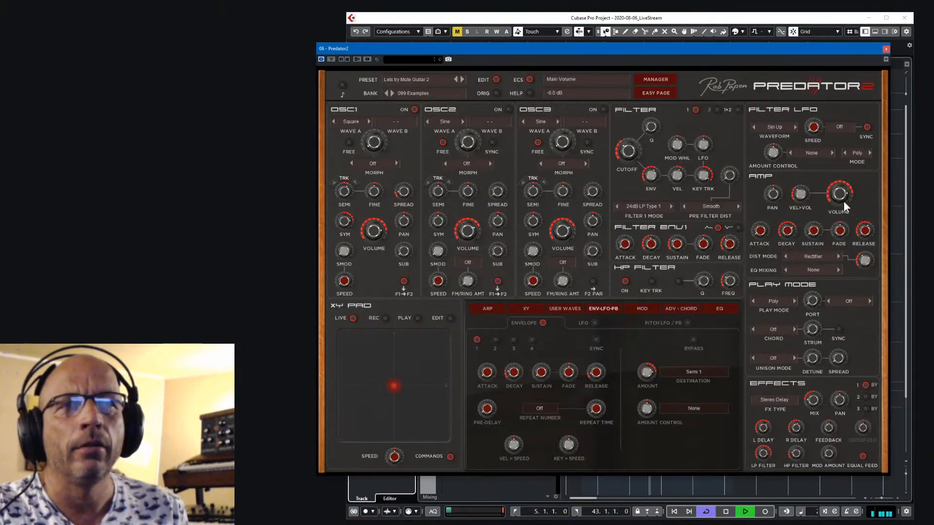
click(488, 309)
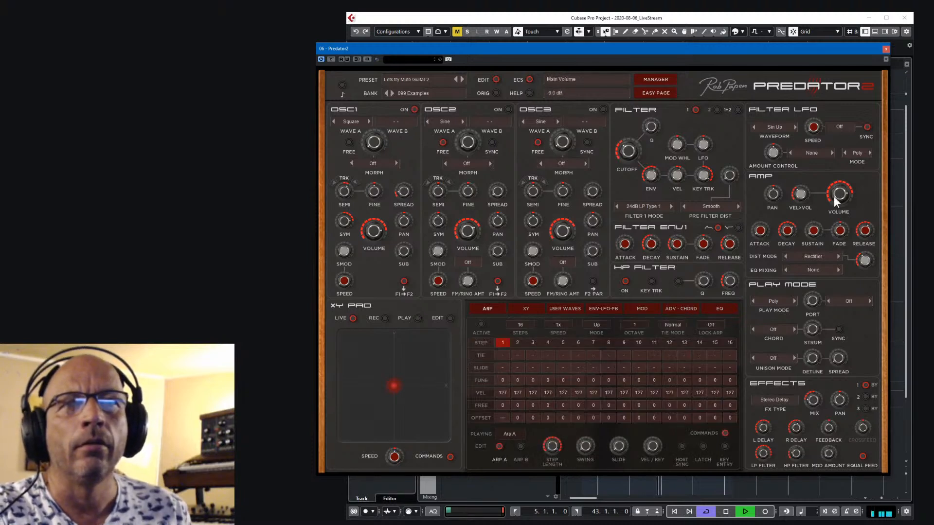
click(886, 48)
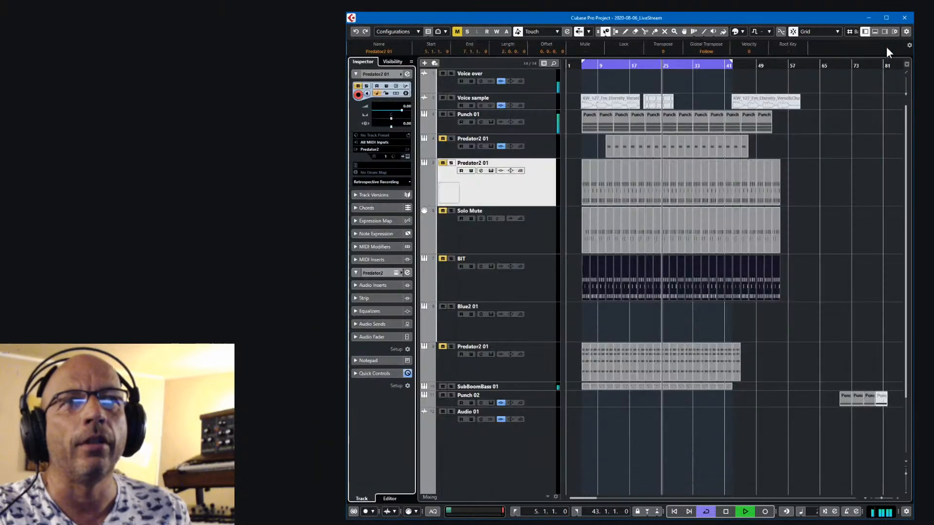
Unmute the Solo Mute track, set the main volume in Predator2 to -4.5 dB, and stop playback.
click(443, 210)
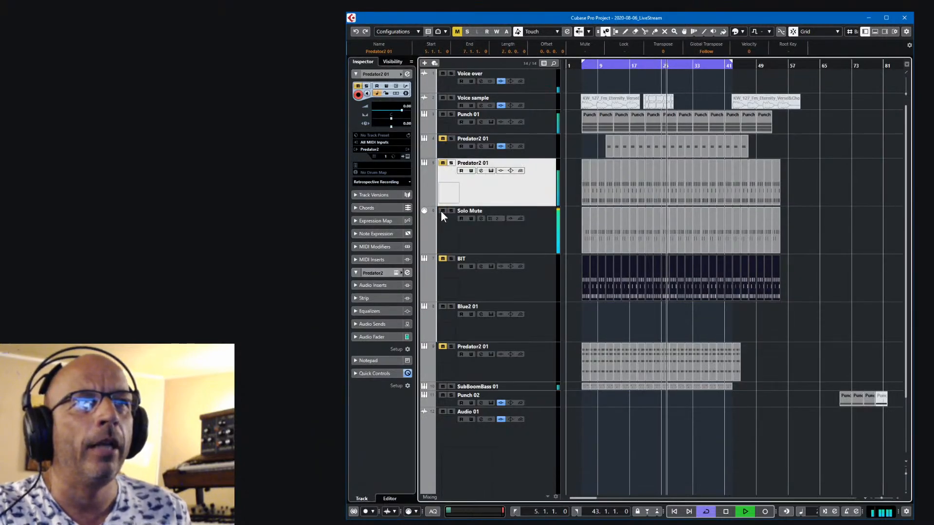
click(408, 155)
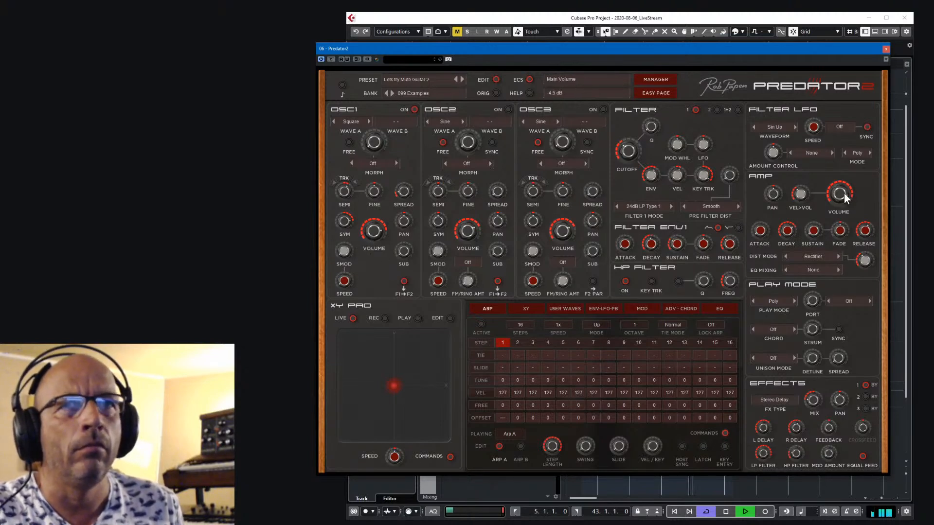
key(space)
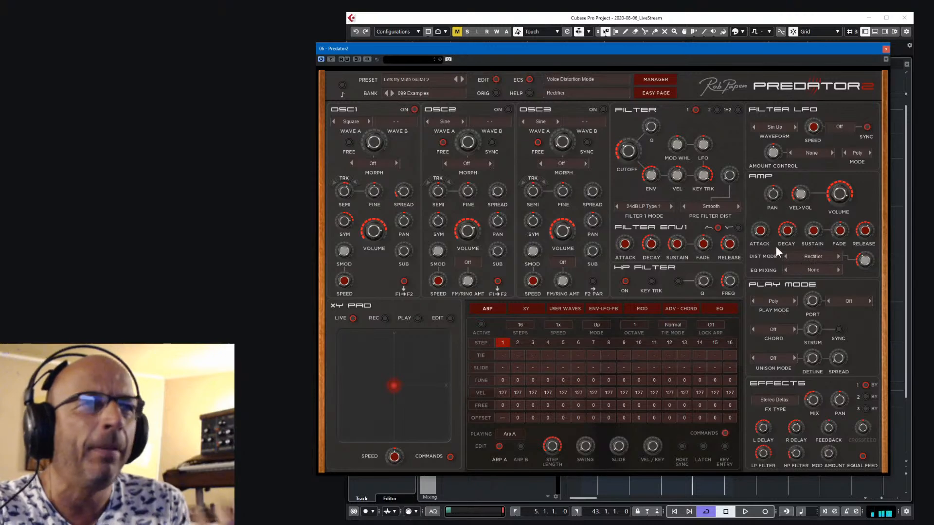
Save the Lets try Mute Guitar 2 preset and assign it the categories Synth, Percussive, Distorted and FX in the preset manager.
click(422, 78)
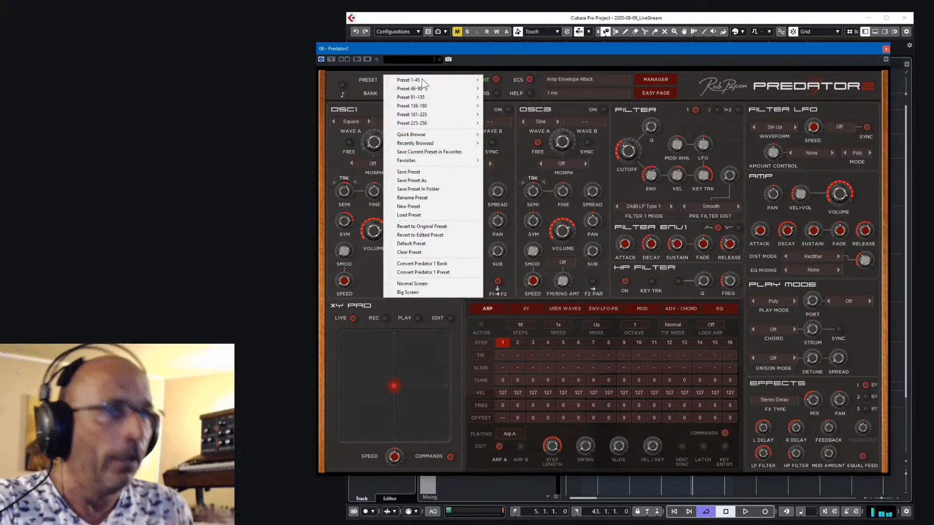
click(421, 172)
click(652, 81)
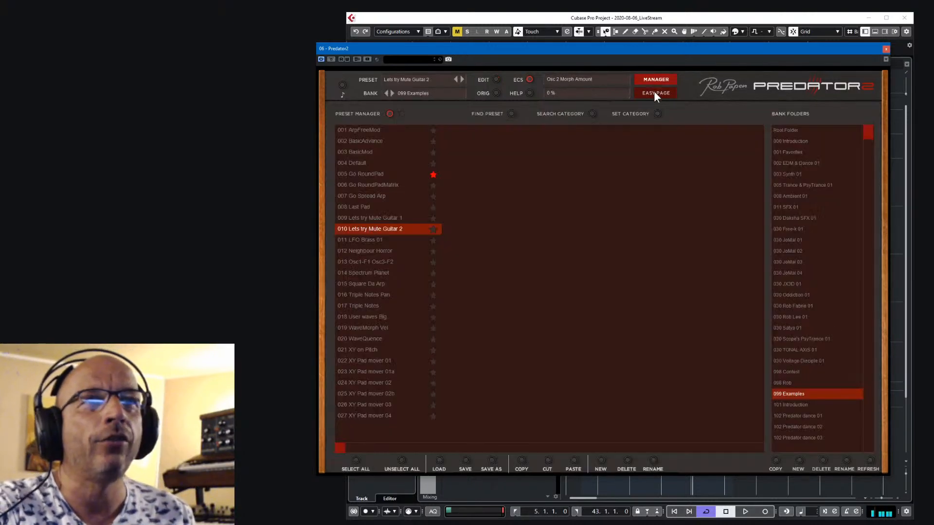
click(656, 115)
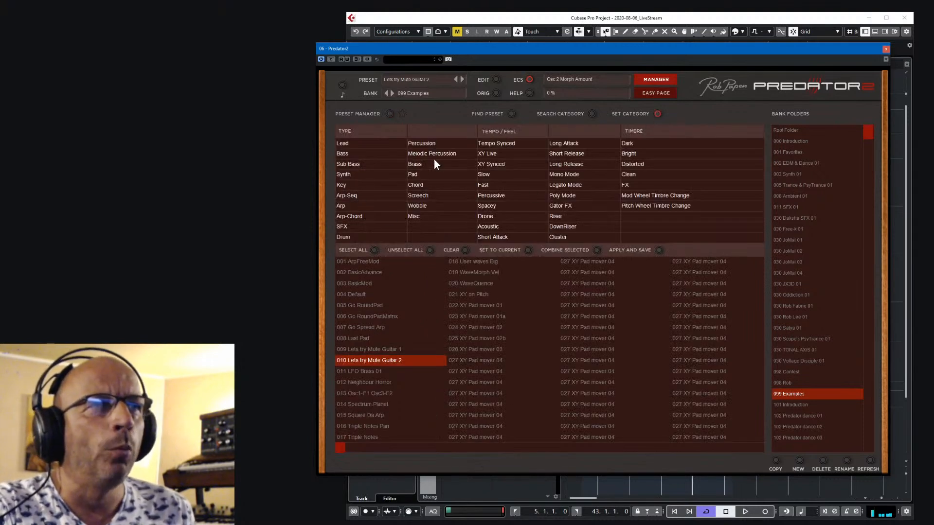
click(500, 196)
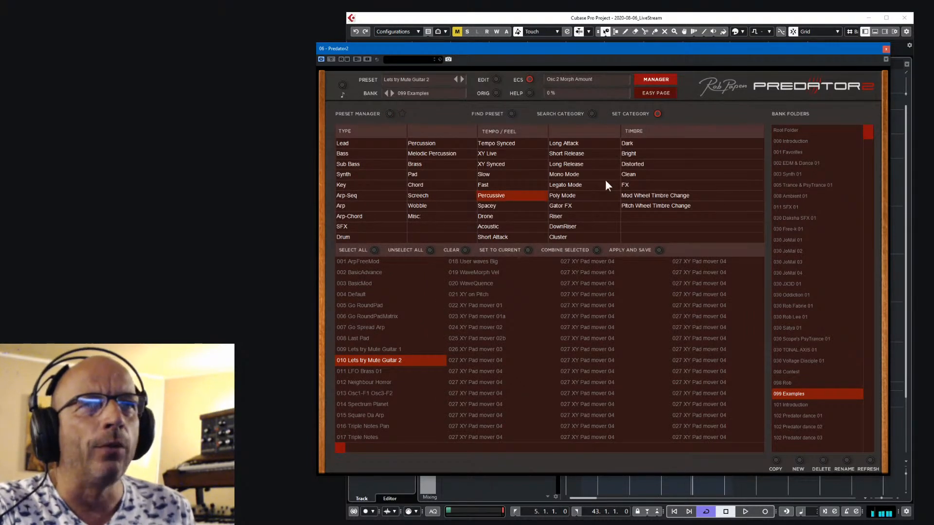
click(642, 153)
click(646, 165)
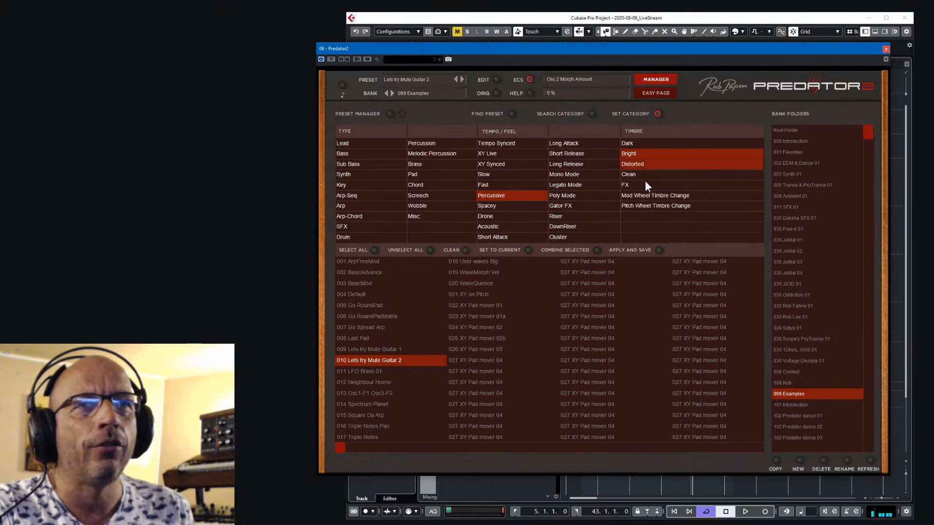
click(646, 153)
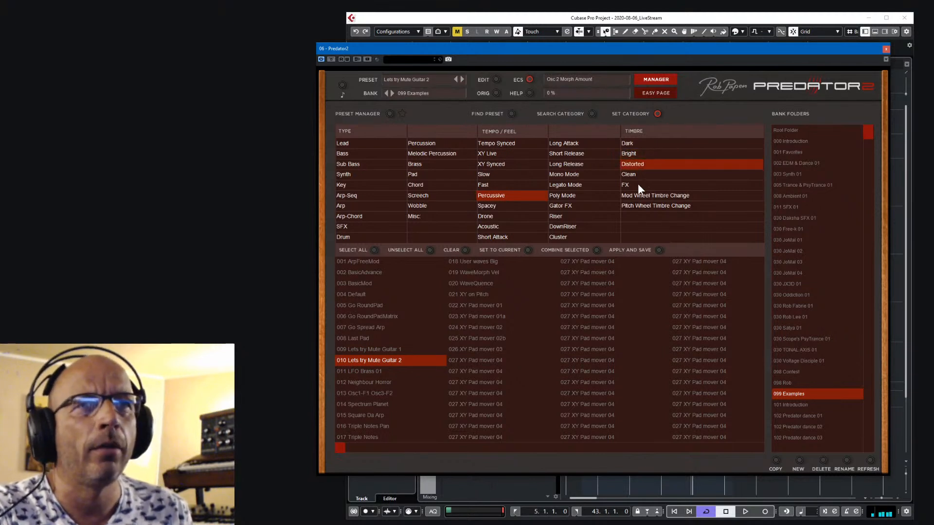
click(637, 184)
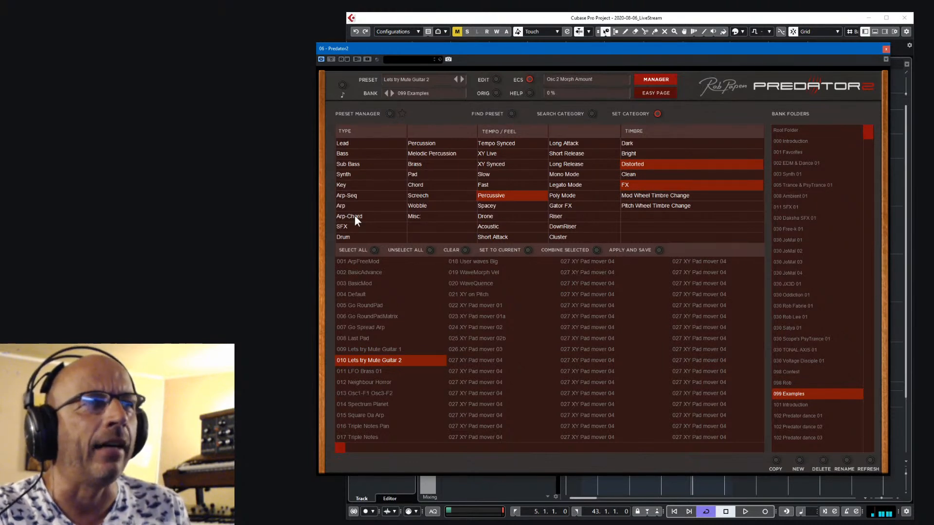
click(363, 174)
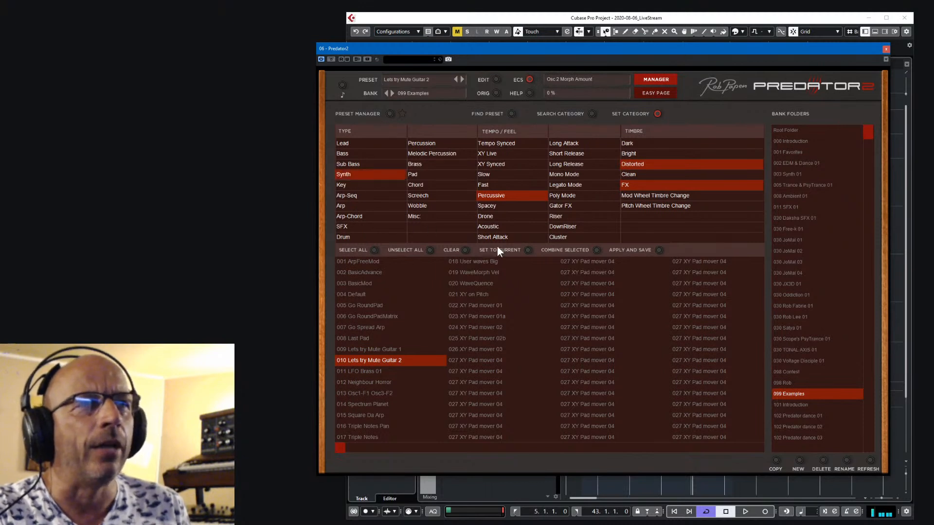
Assign the Lets try Mute Guitar 1 preset the categories Key, Percussive, Distorted and FX, and save the preset.
click(382, 350)
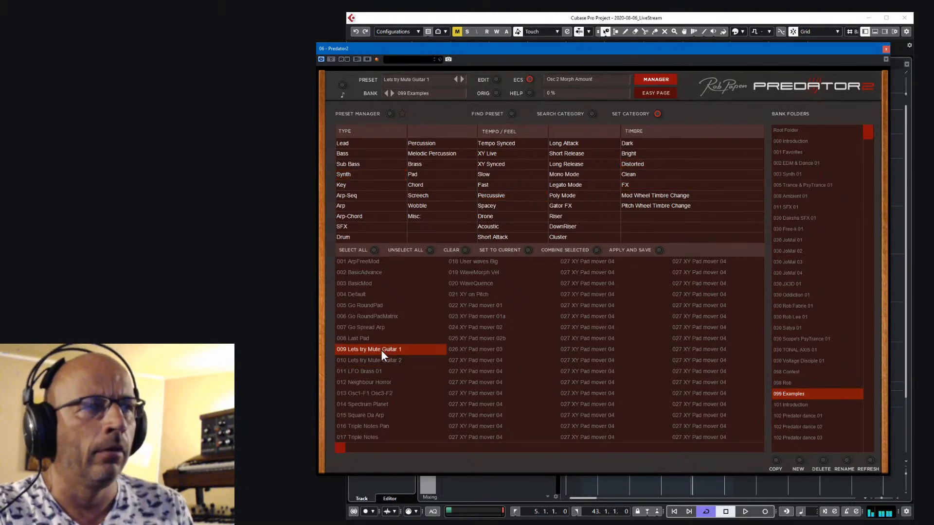
click(377, 187)
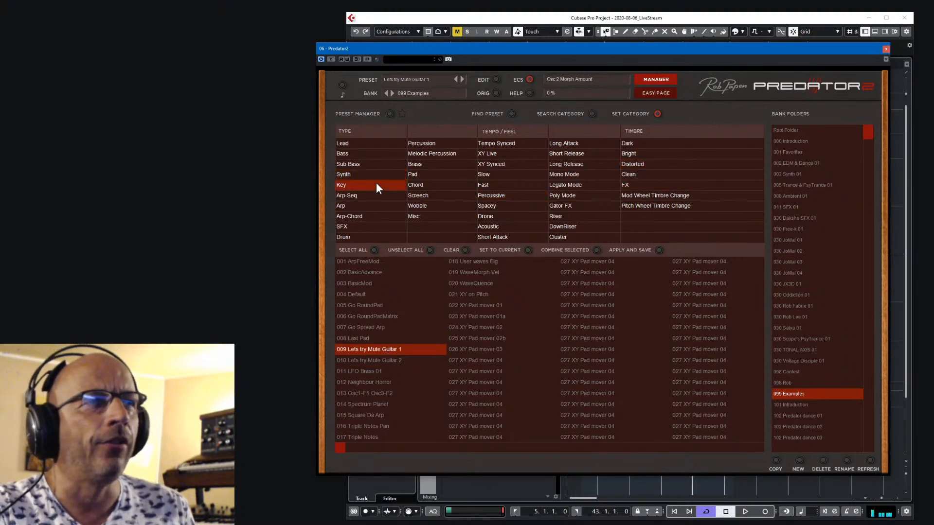
click(510, 197)
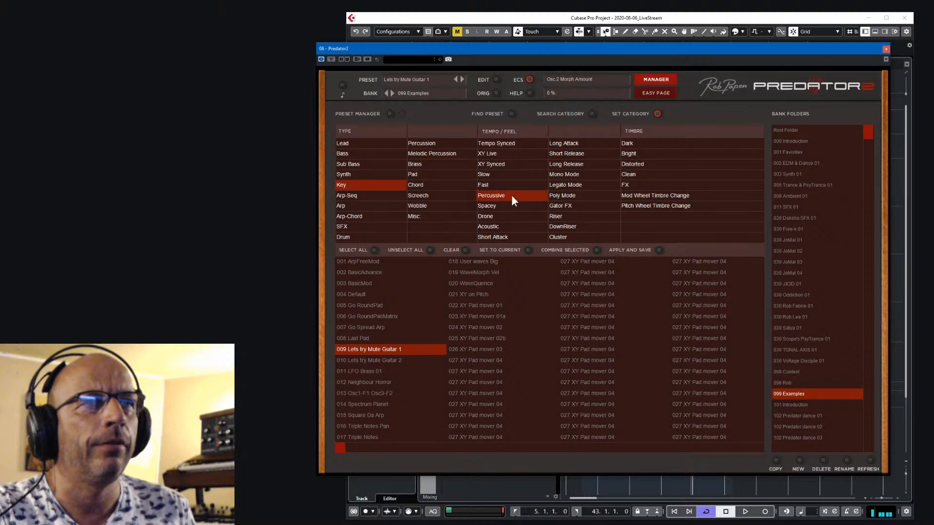
click(646, 186)
click(655, 165)
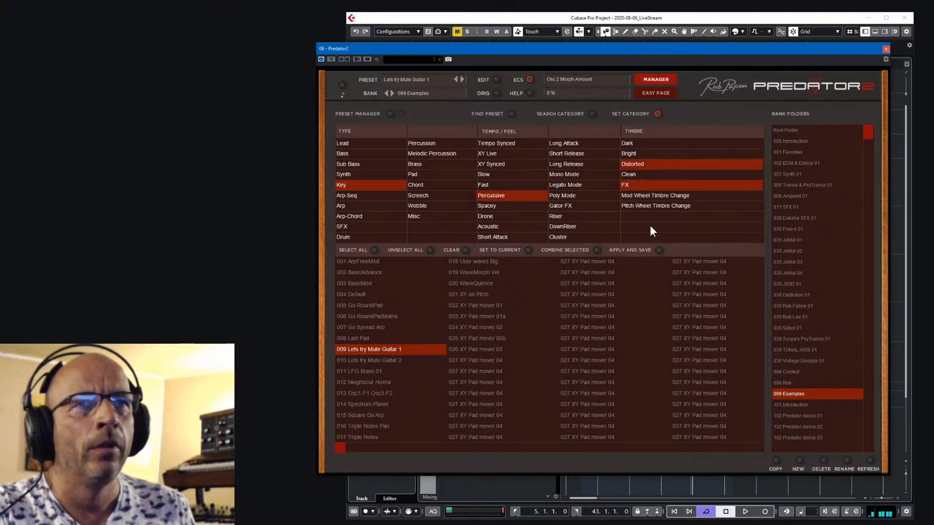
click(668, 78)
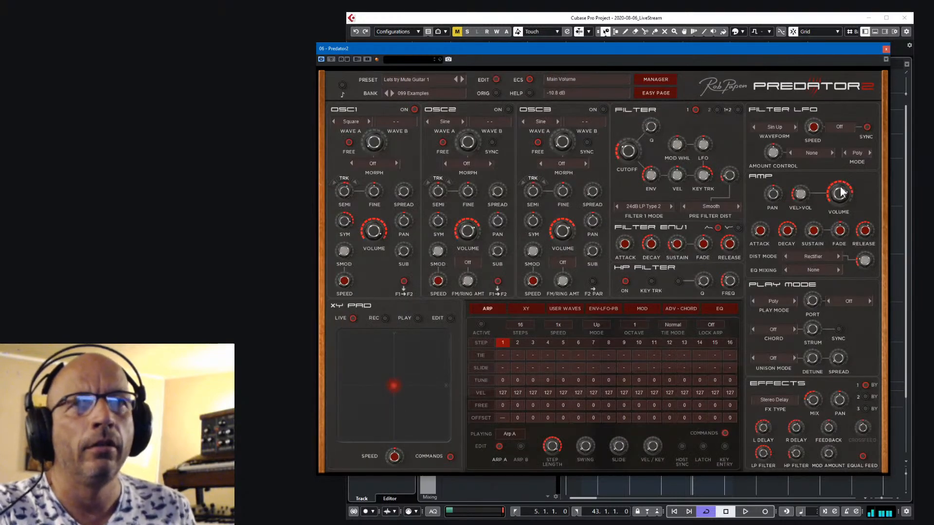
click(398, 80)
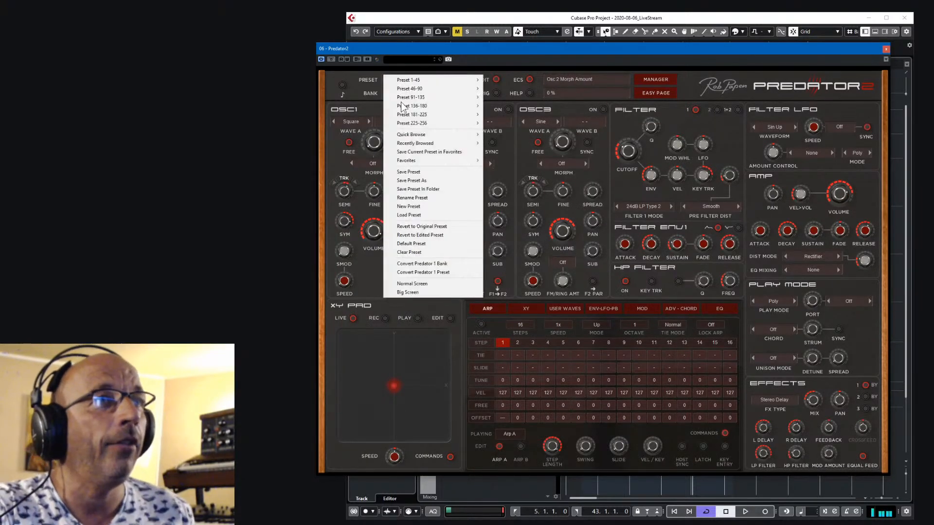
click(411, 170)
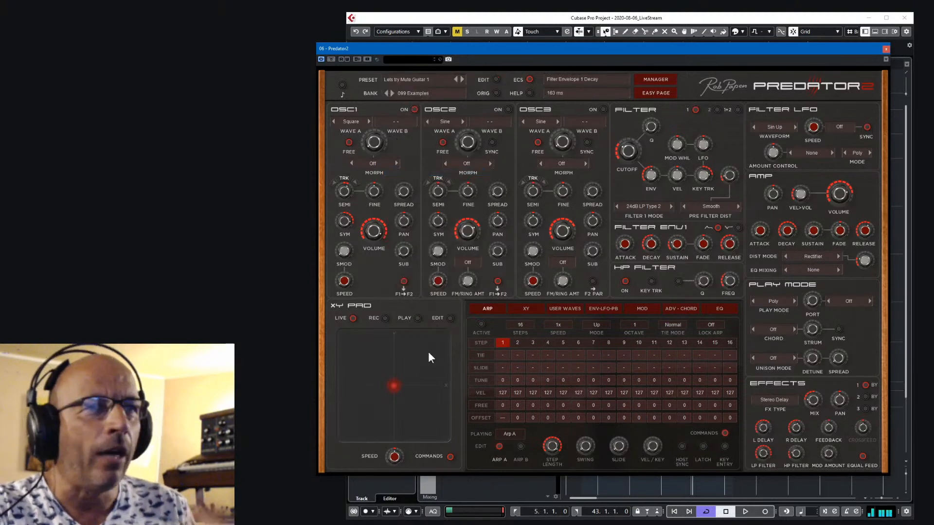
Check the live chat, close Predator2, and look at the Punch instrument on the Punch 01 track before closing it.
key(alt+Tab)
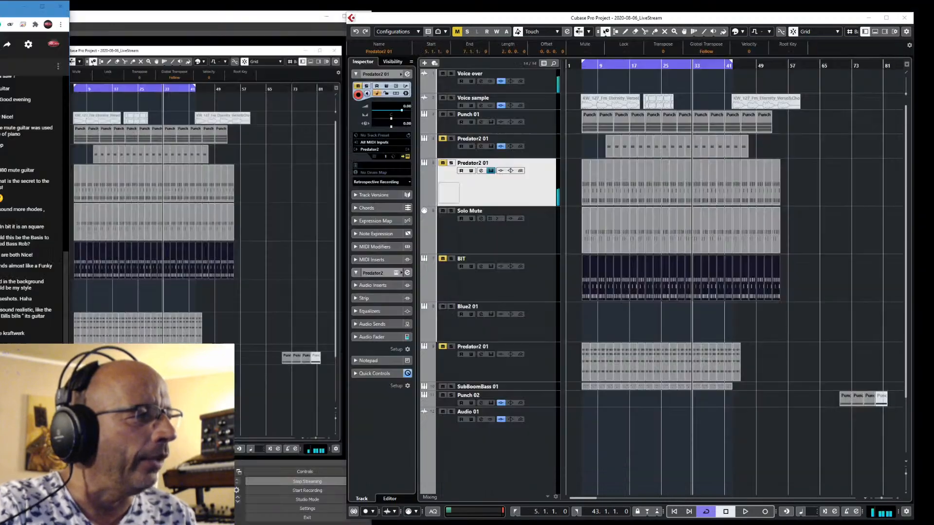
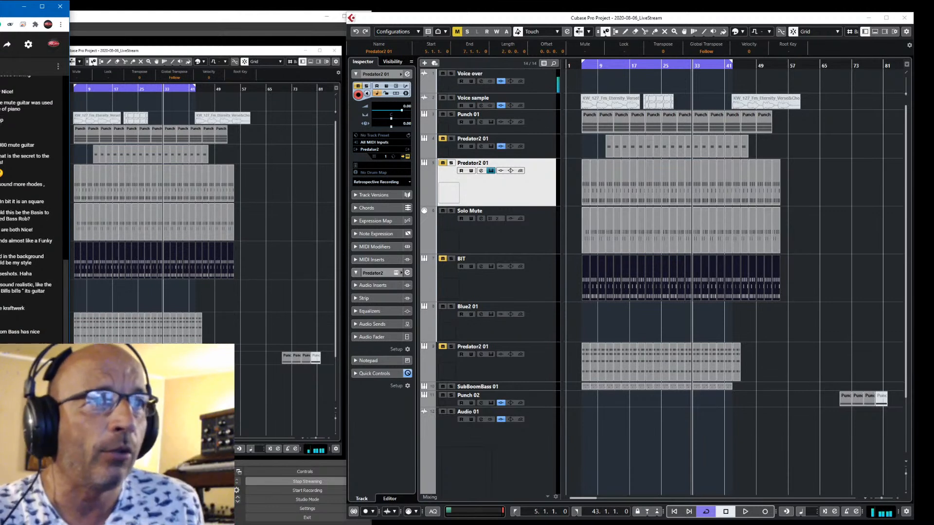
click(550, 116)
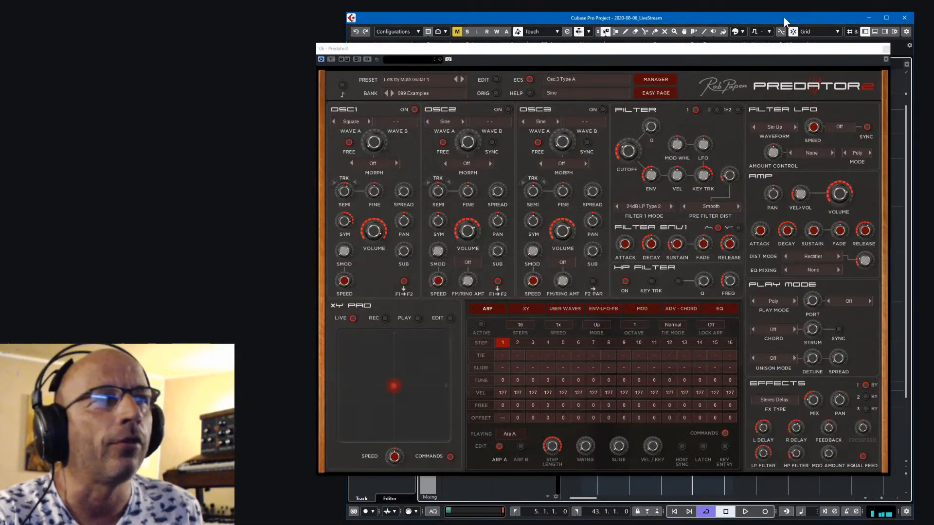
click(883, 48)
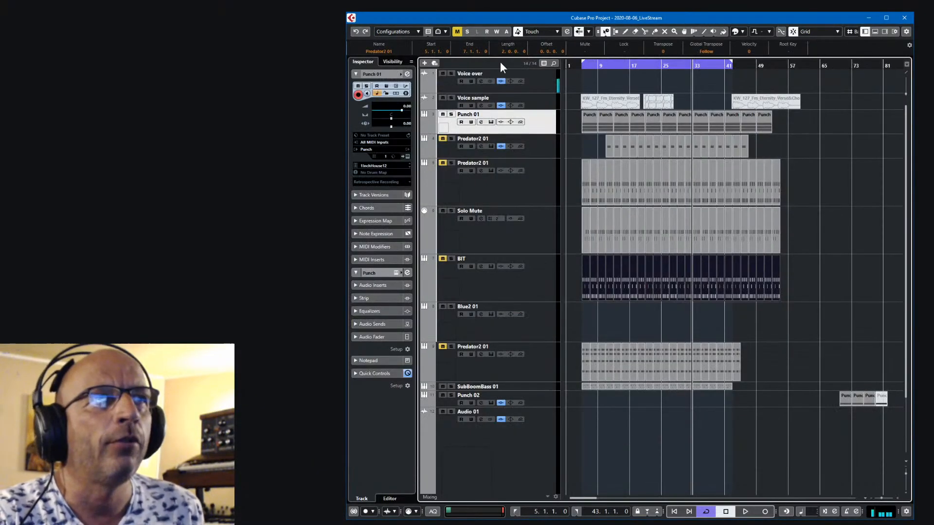
click(407, 156)
drag(66, 81, 789, 106)
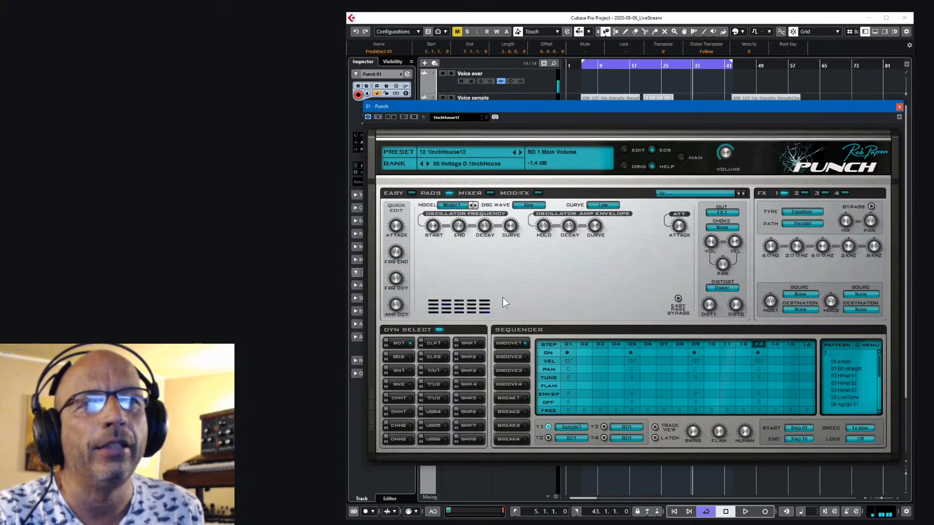
click(897, 107)
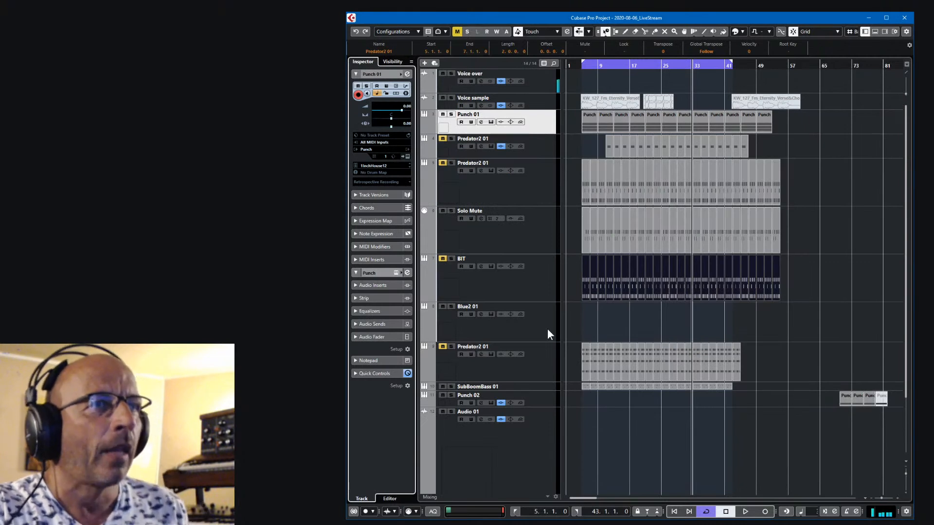
Open Predator2 on the Predator2 01 track directly above Solo Mute and play the project with the Lets try Mute Guitar 2 preset.
click(545, 275)
click(543, 187)
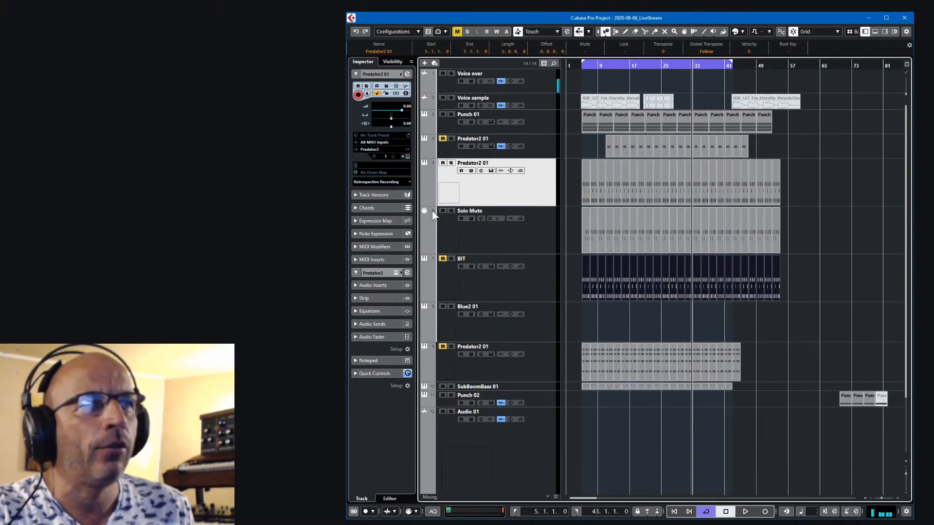
click(408, 155)
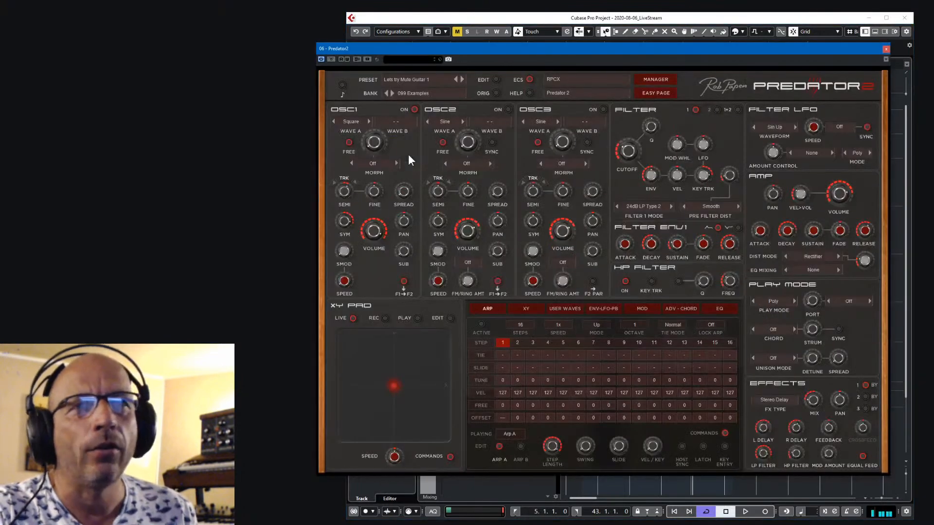
mouse_move(828, 426)
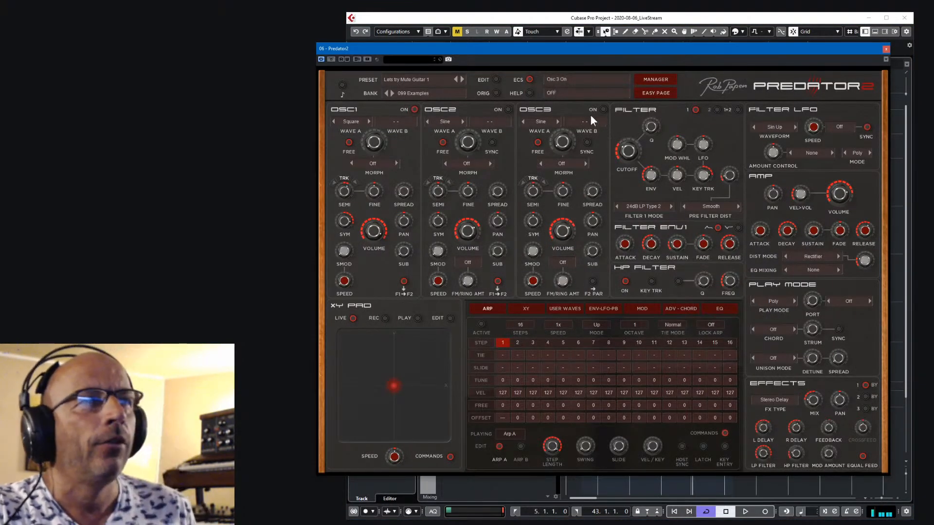
key(space)
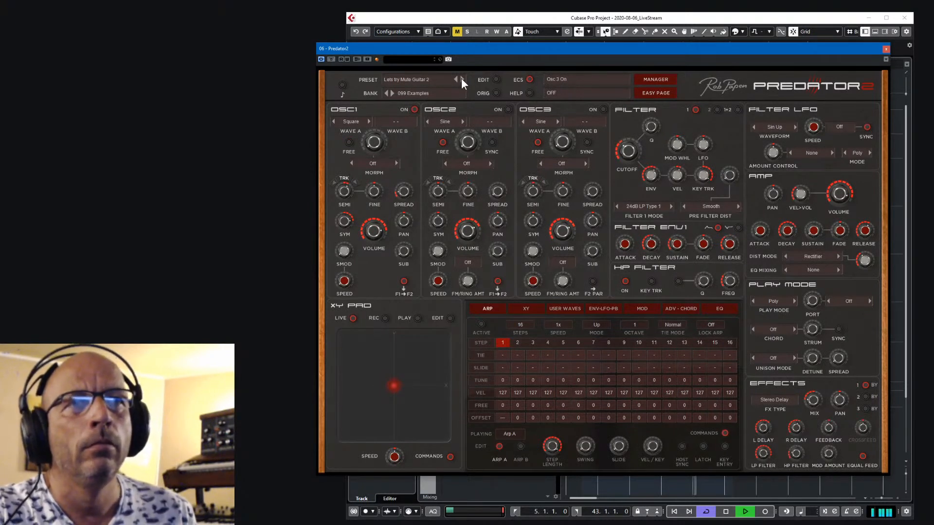
Set effect slot 2 to WahWah Delay, adjust its low and high frequencies while listening, and stop playback.
click(866, 396)
click(793, 400)
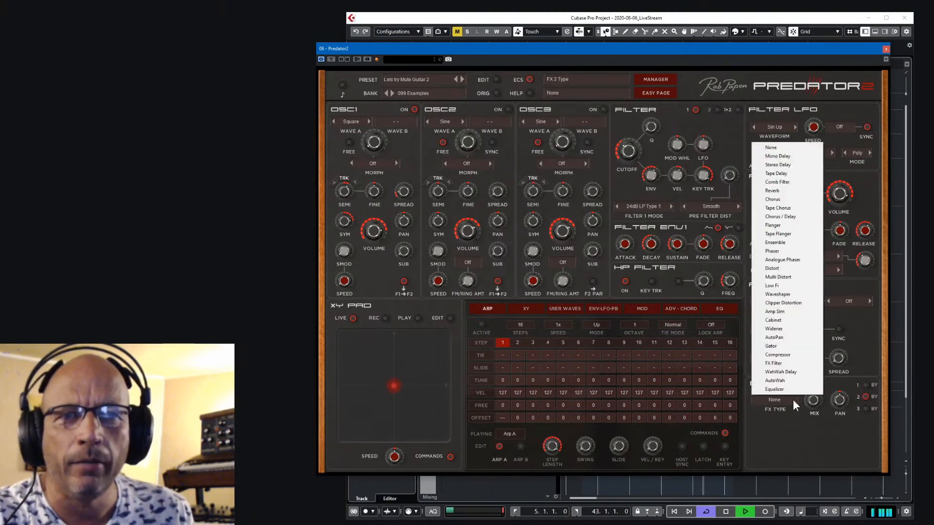
click(790, 372)
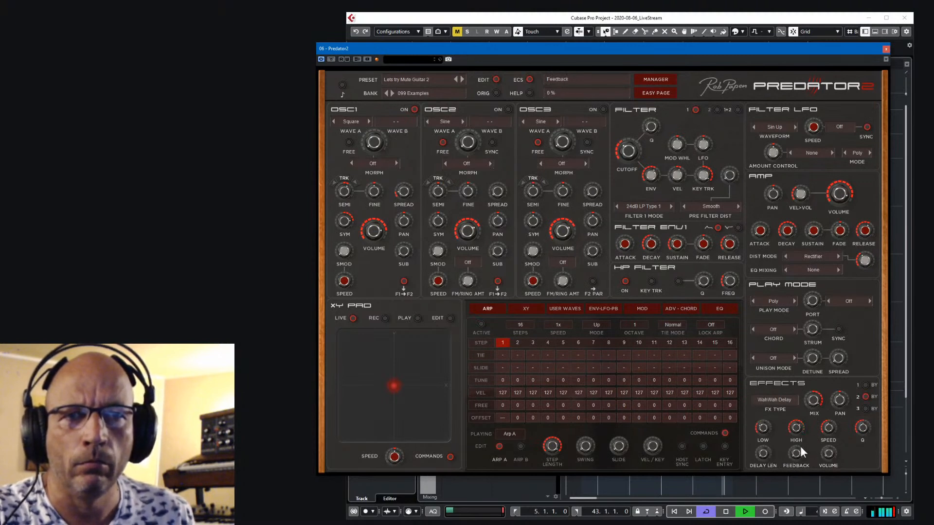
drag(763, 429, 798, 436)
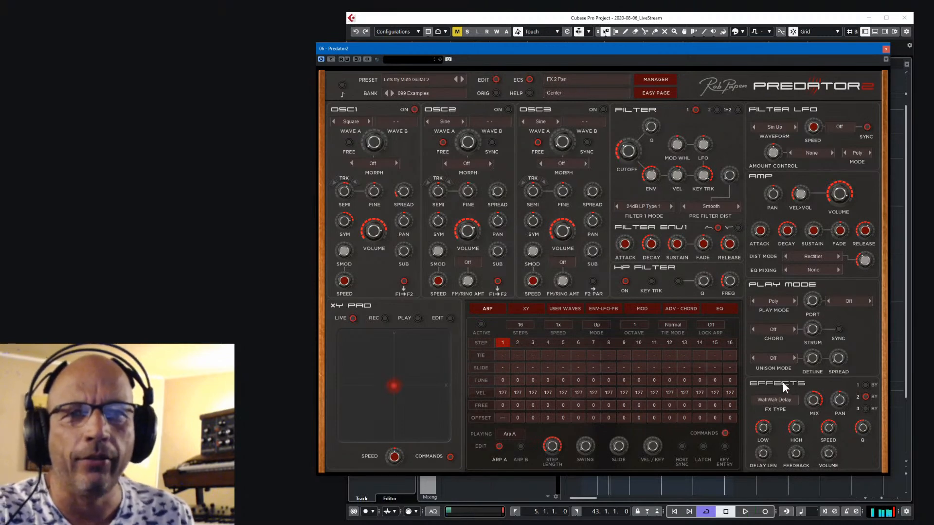
Swap the WahWah Delay in effect slot 2 with effect slot 1 and display slot 1.
click(768, 382)
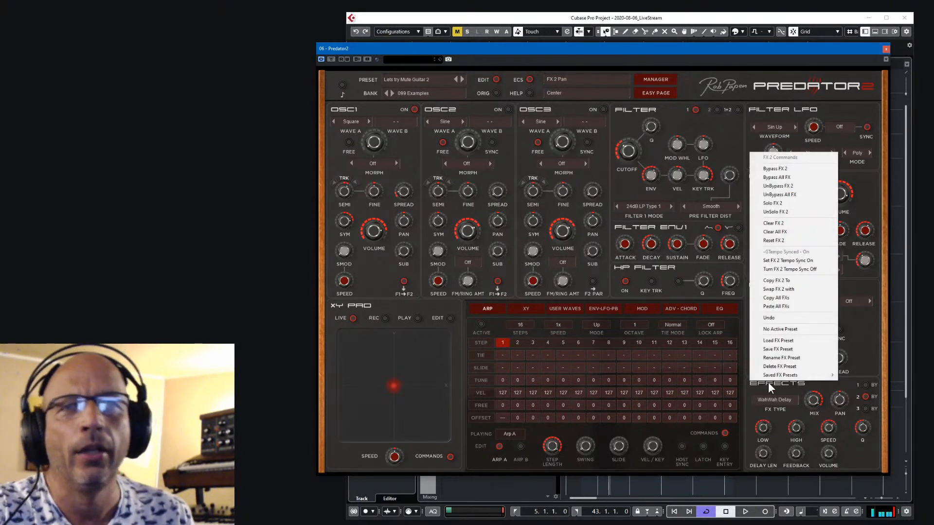
click(780, 386)
click(778, 384)
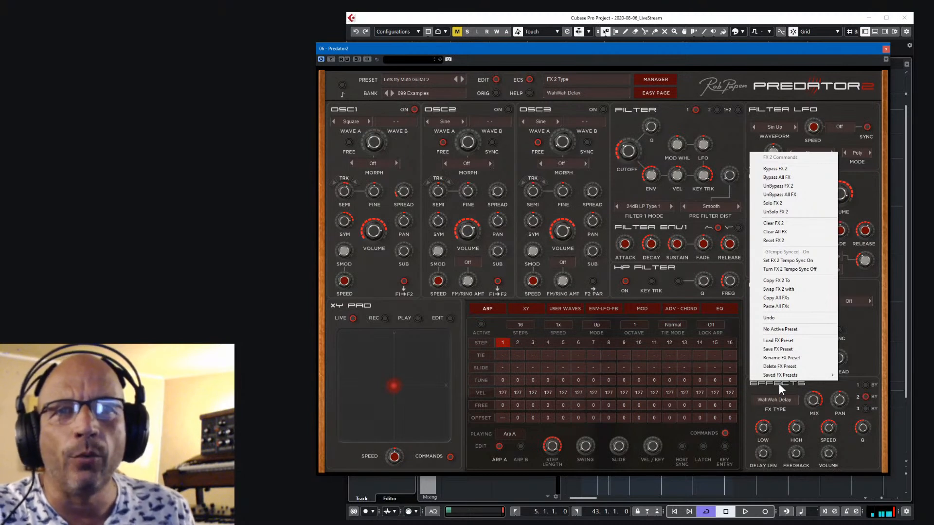
click(791, 289)
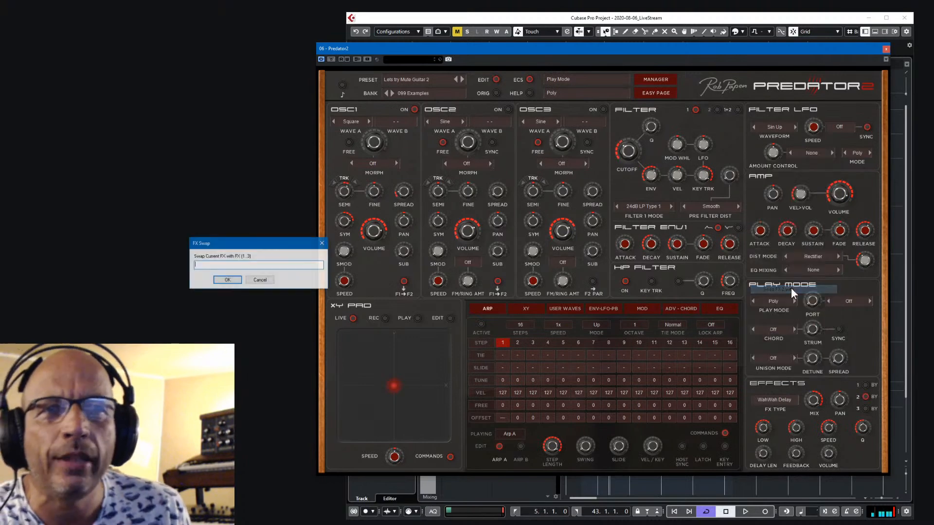
drag(284, 245, 781, 260)
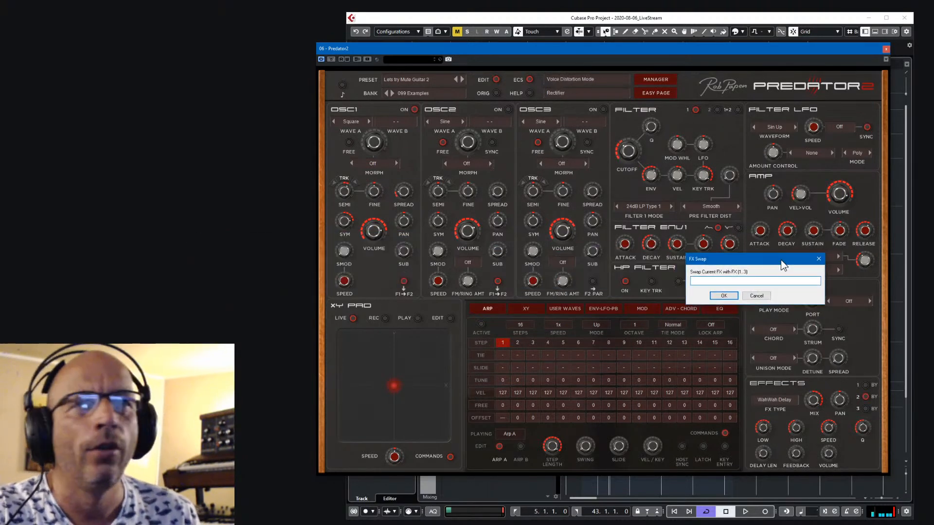
text(1)
click(734, 298)
click(866, 385)
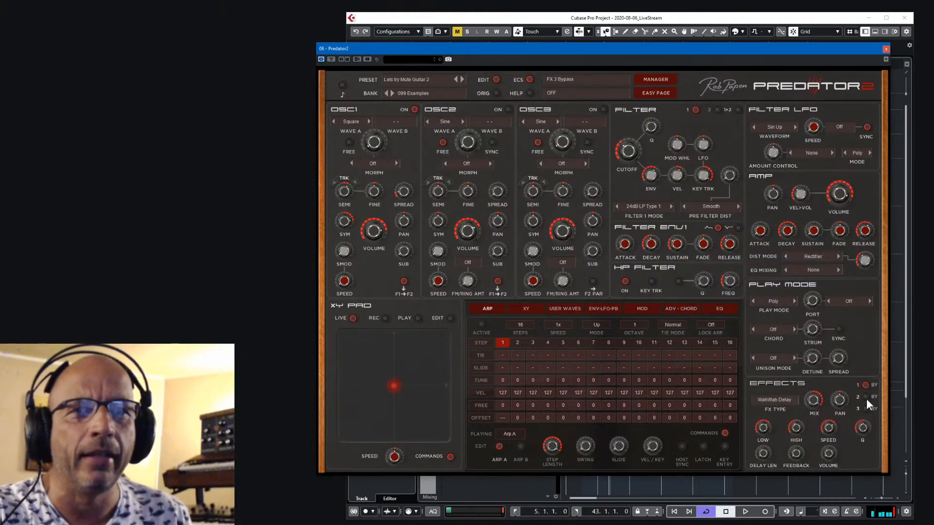
Play the project, try lower WahWah Delay frequencies and a different filter cutoff, and revert the preset to its original settings.
key(space)
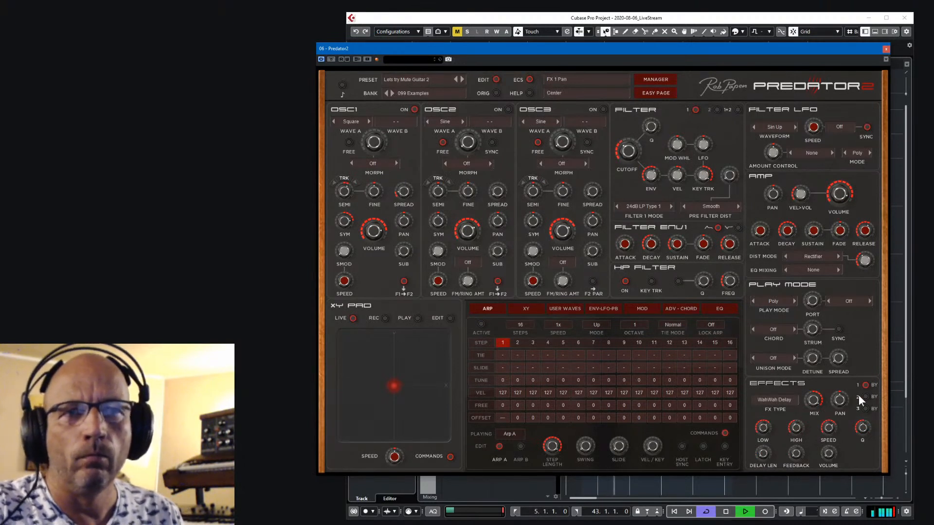
drag(804, 410, 802, 424)
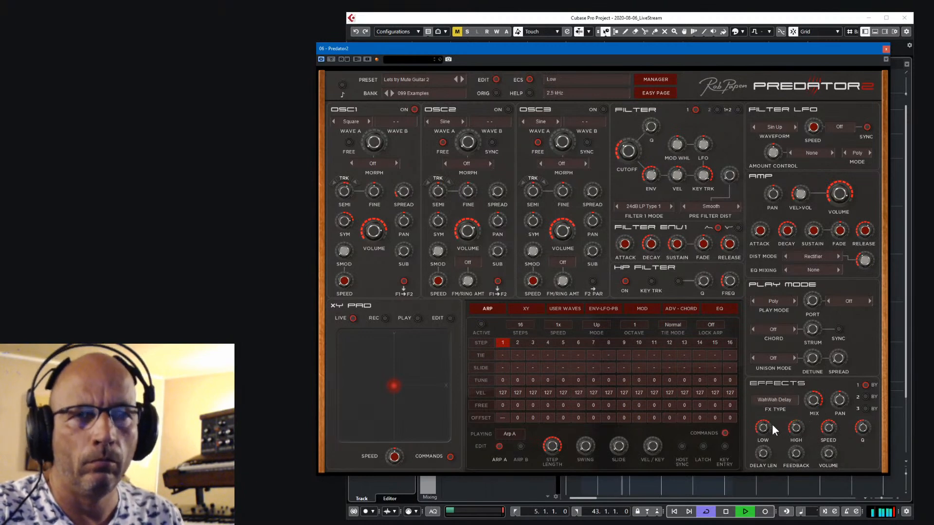
drag(827, 427, 828, 431)
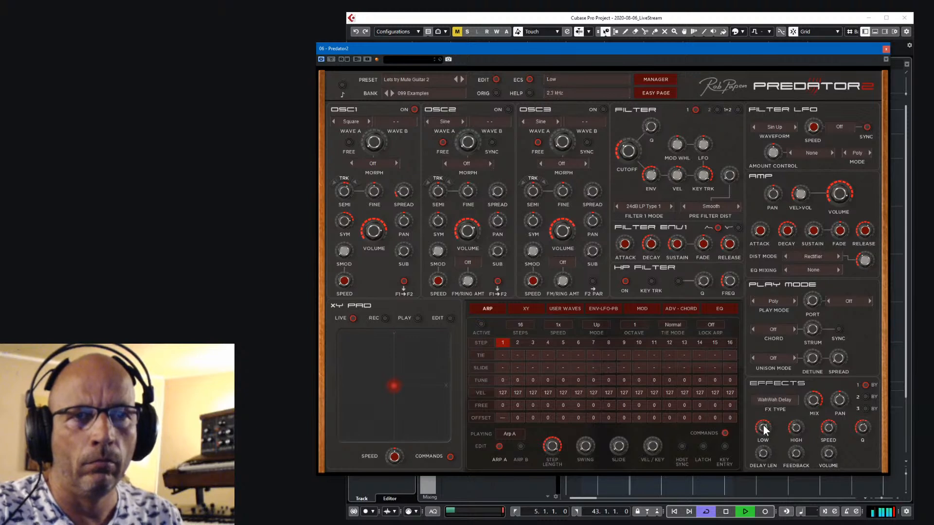
drag(631, 142, 632, 136)
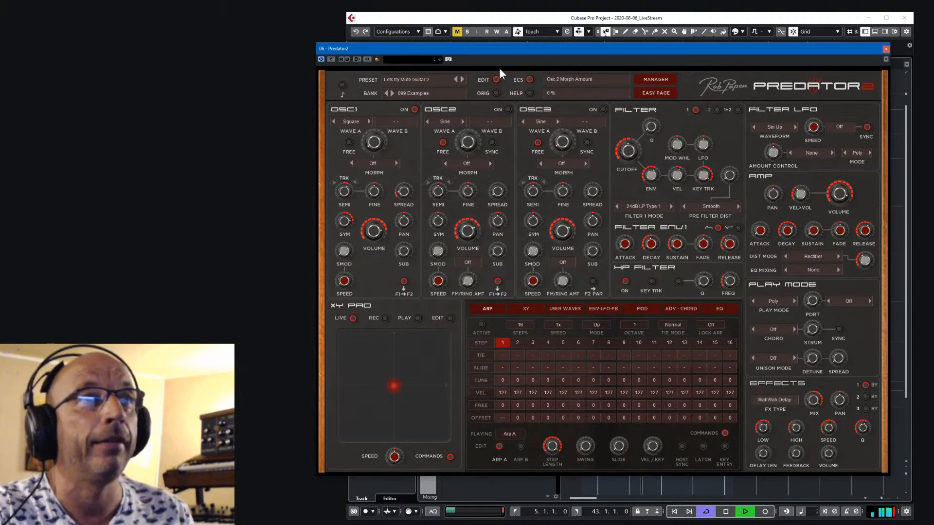
click(495, 92)
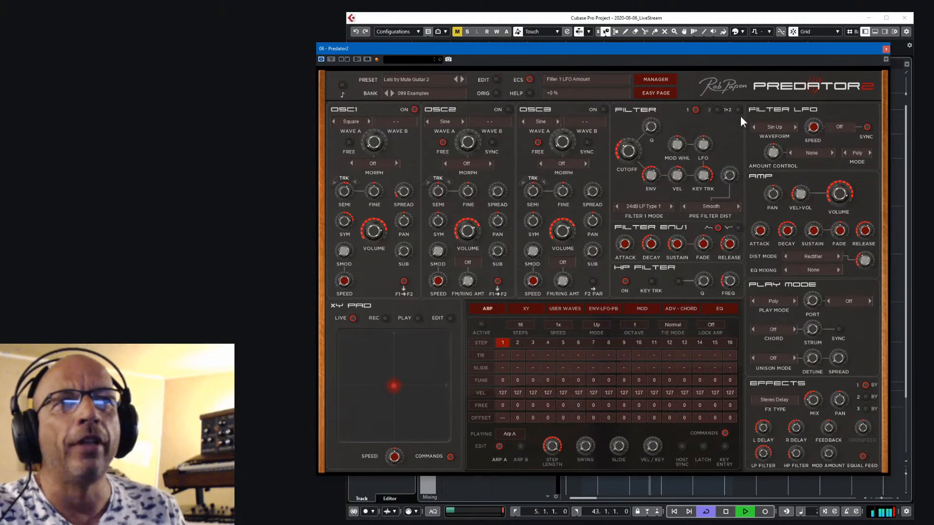
Set filter 2 to 12dB Notch Type 1, raise its cutoff, and modulate it with LFO amount +20% at filter LFO speed 1/2*.
click(716, 109)
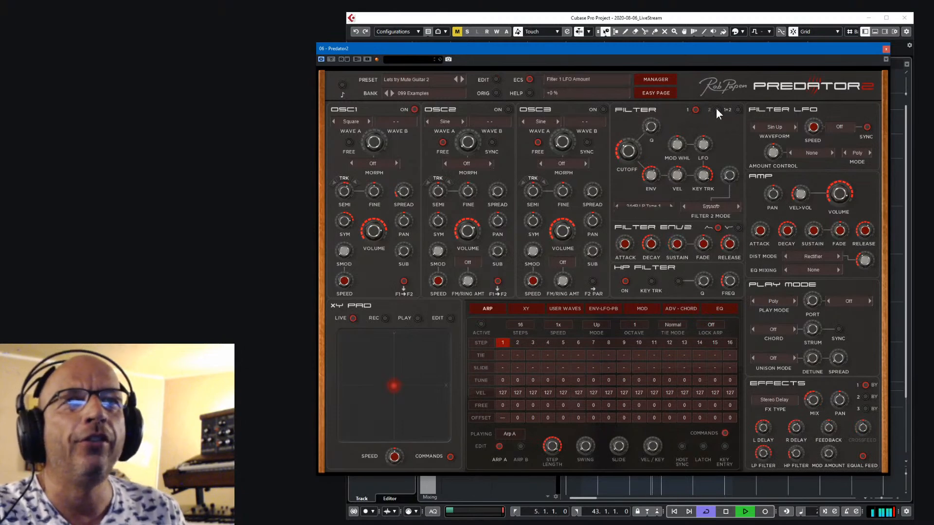
click(719, 206)
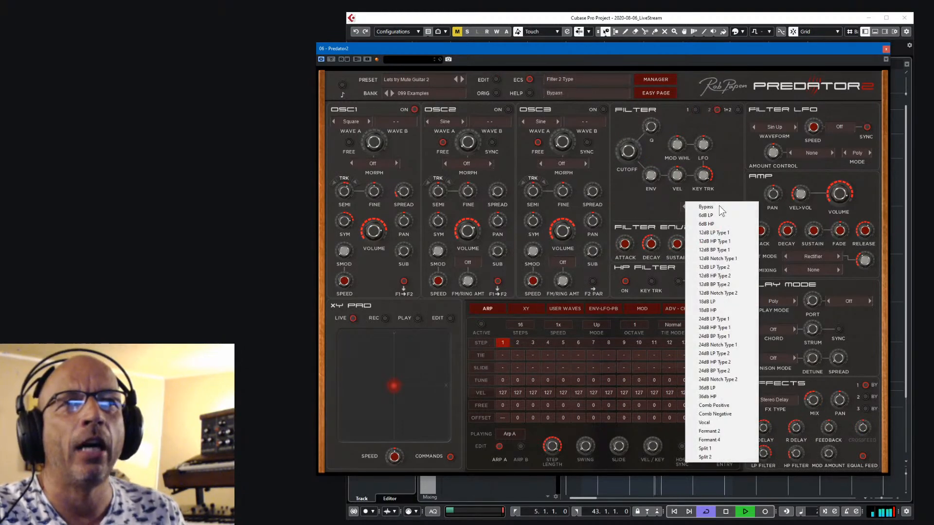
click(716, 258)
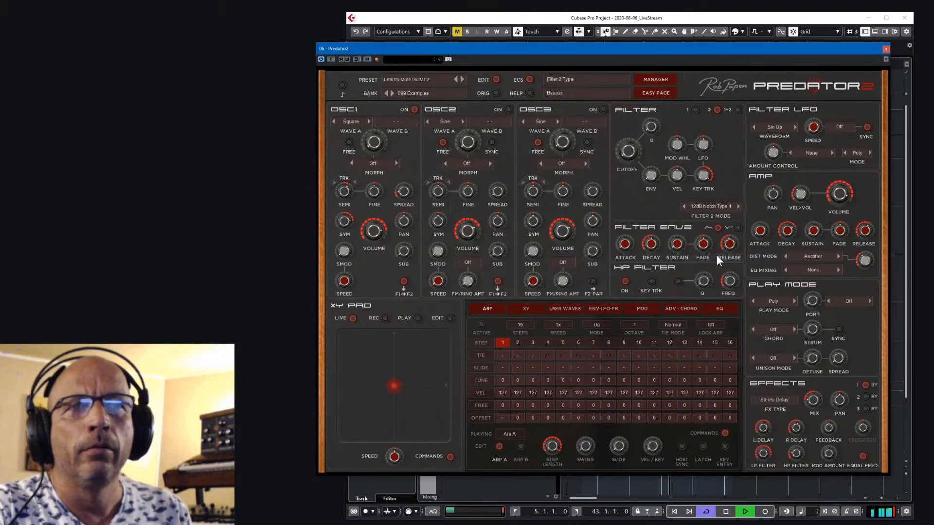
drag(616, 148, 647, 109)
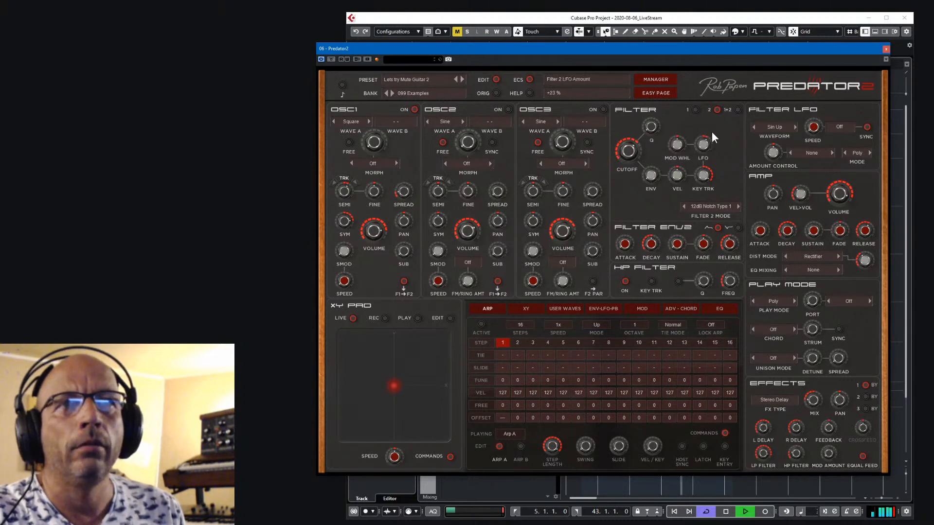
drag(812, 126, 826, 79)
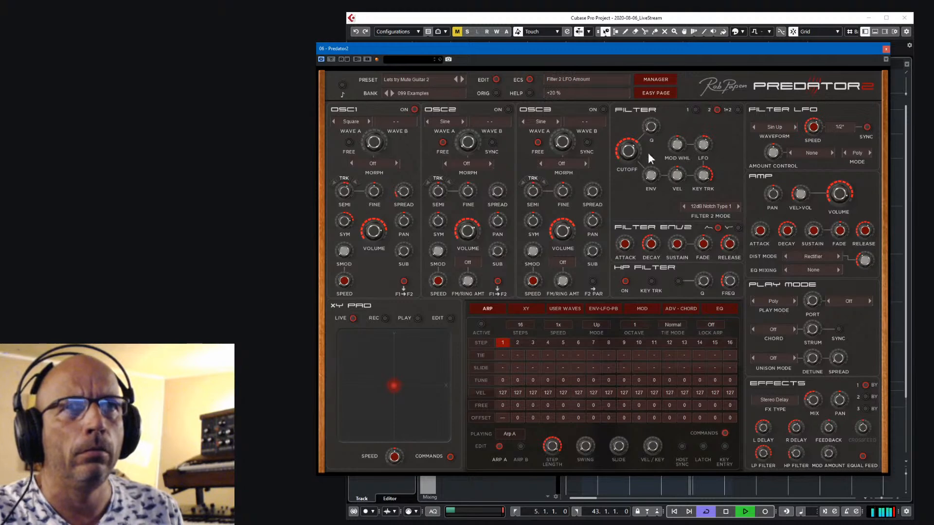
Change filter 2 to 12dB BP Type 1 with LFO amount +35%, set the filter LFO to 1/4* and Free mode, and solo the track.
click(706, 206)
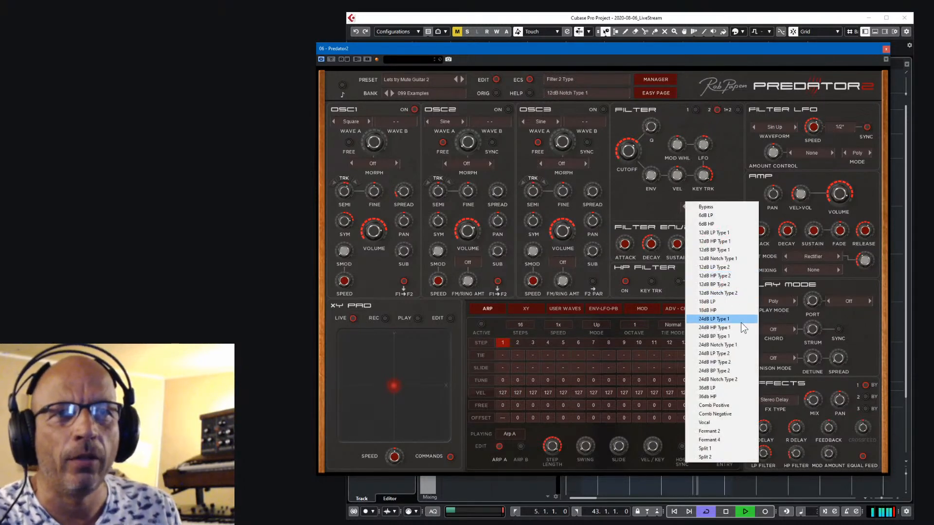
click(728, 247)
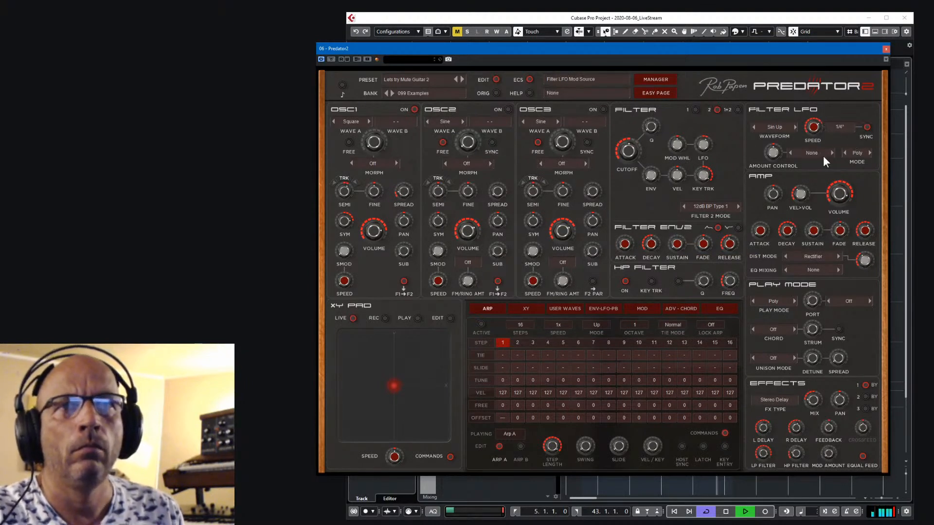
click(853, 153)
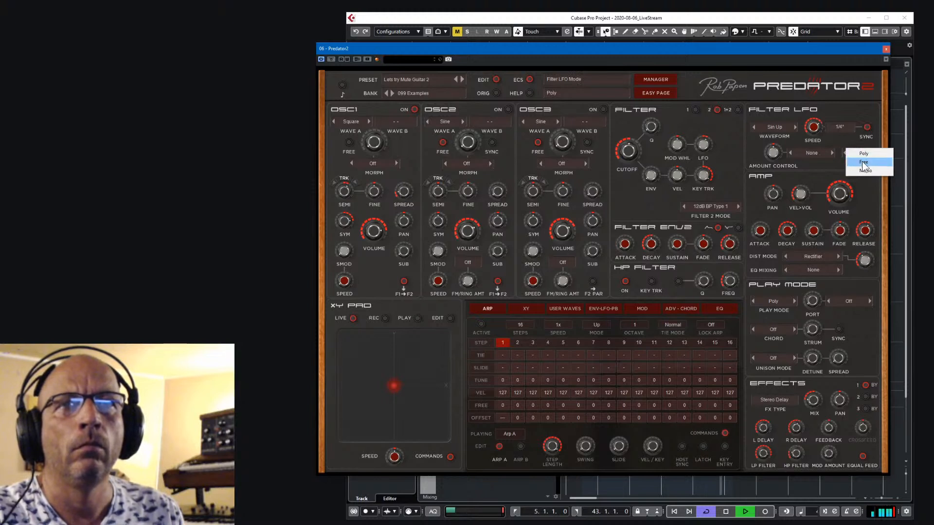
click(861, 162)
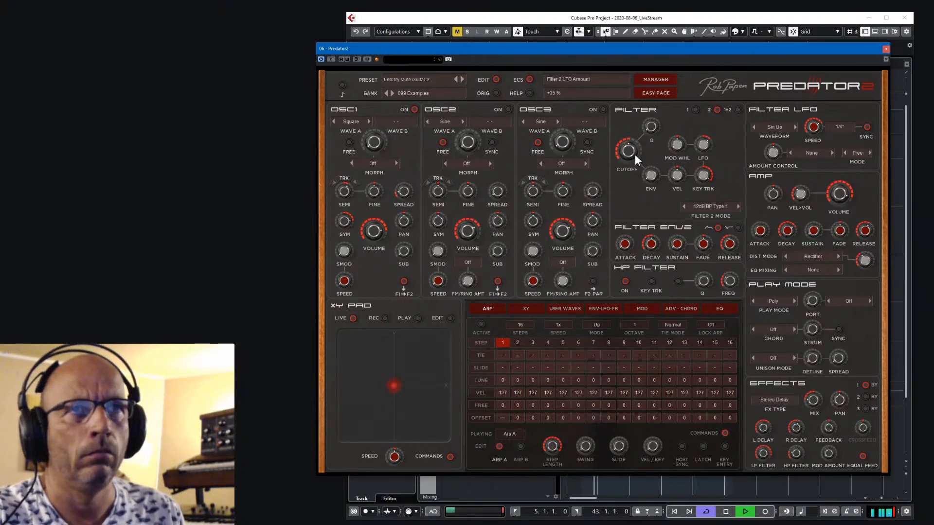
key(s)
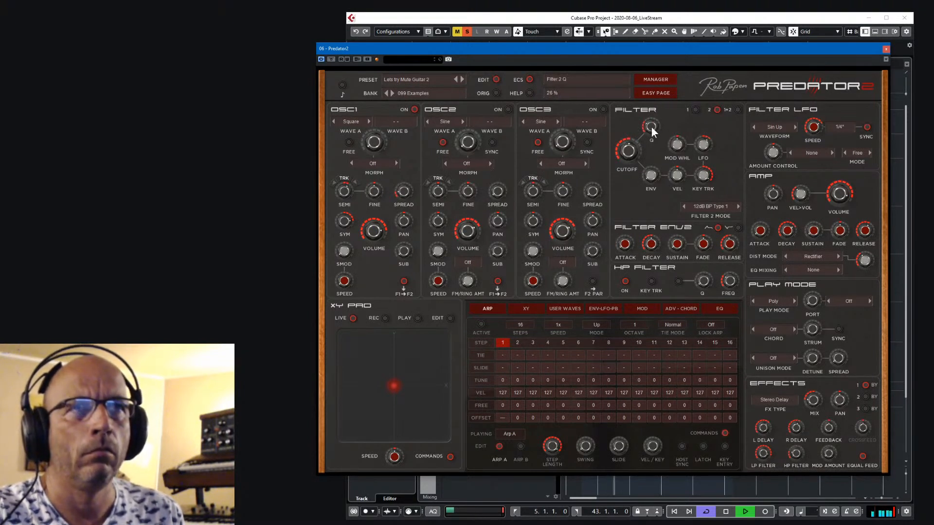
Show filter 1, lower its cutoff to 355 Hz, and stop playback.
click(696, 111)
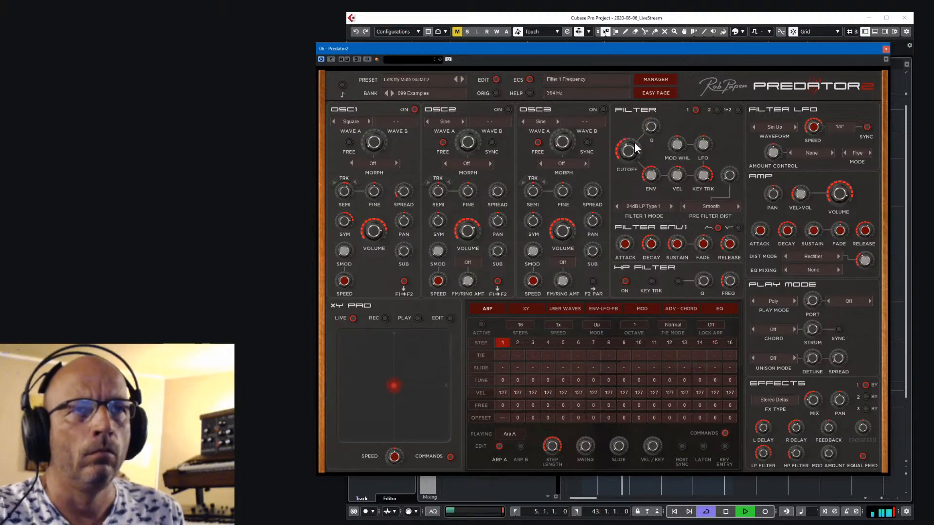
drag(634, 142, 635, 144)
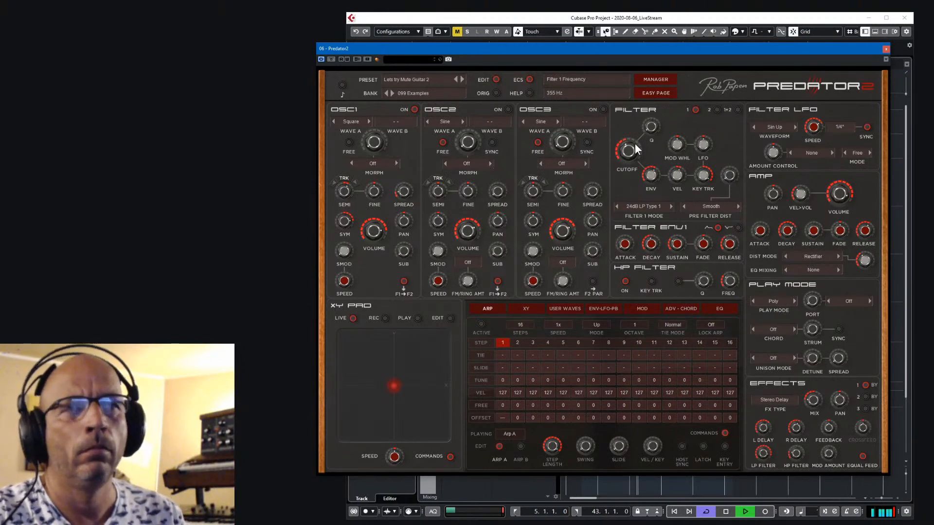
key(space)
click(515, 509)
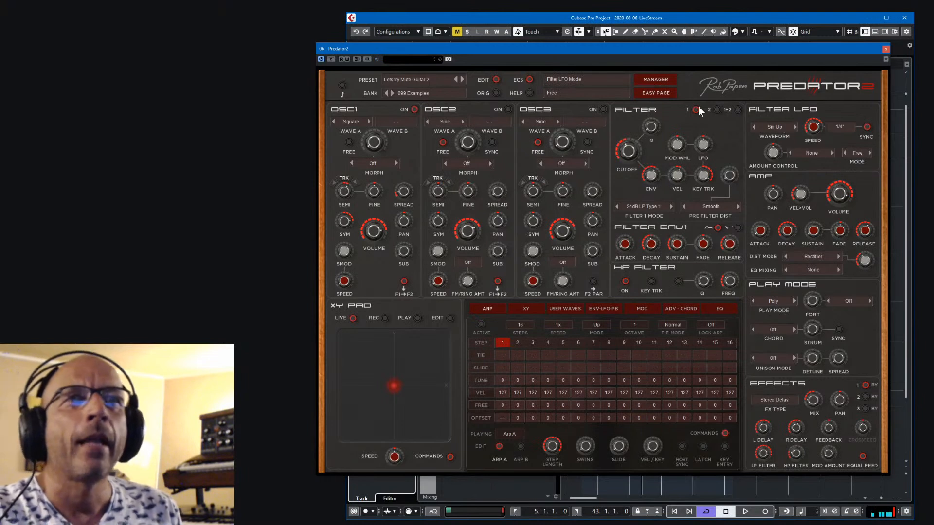
Show filter 2, start playback, and adjust its cutoff and raise its Q to 42%.
click(717, 110)
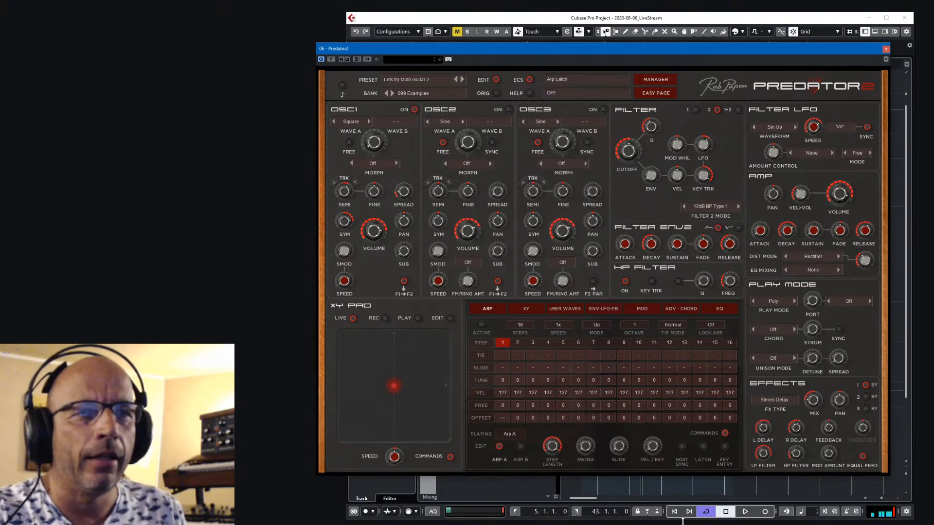
click(746, 512)
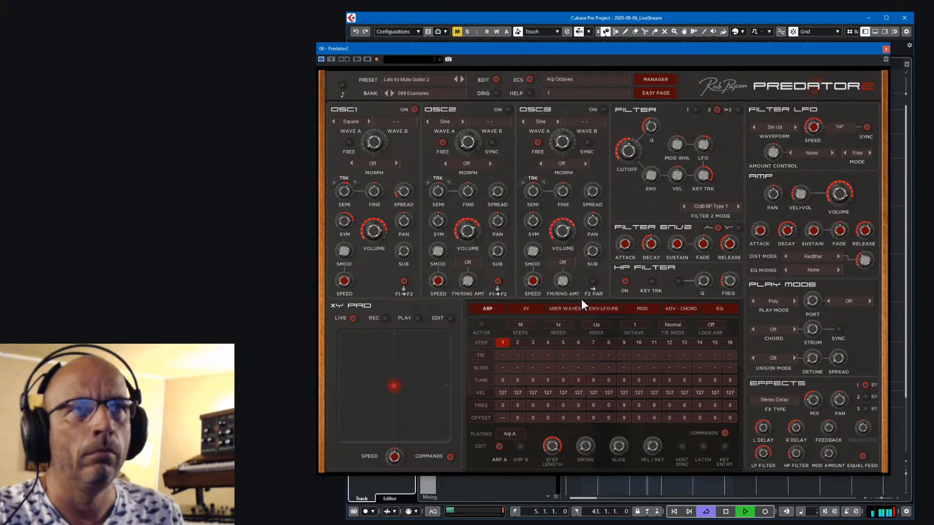
click(635, 151)
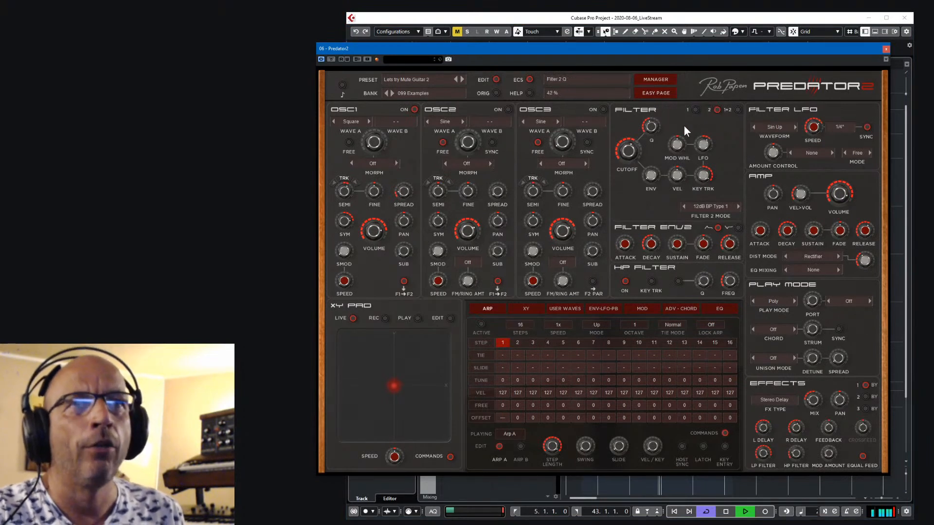
Return to filter 1, move the instrument window aside to check the track list, and try a higher filter 1 cutoff.
click(696, 110)
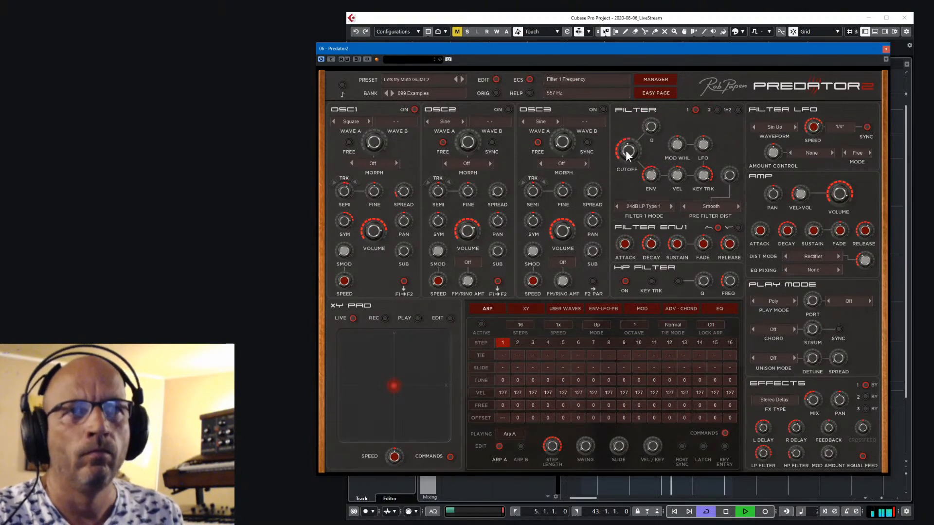
drag(727, 49, 260, 22)
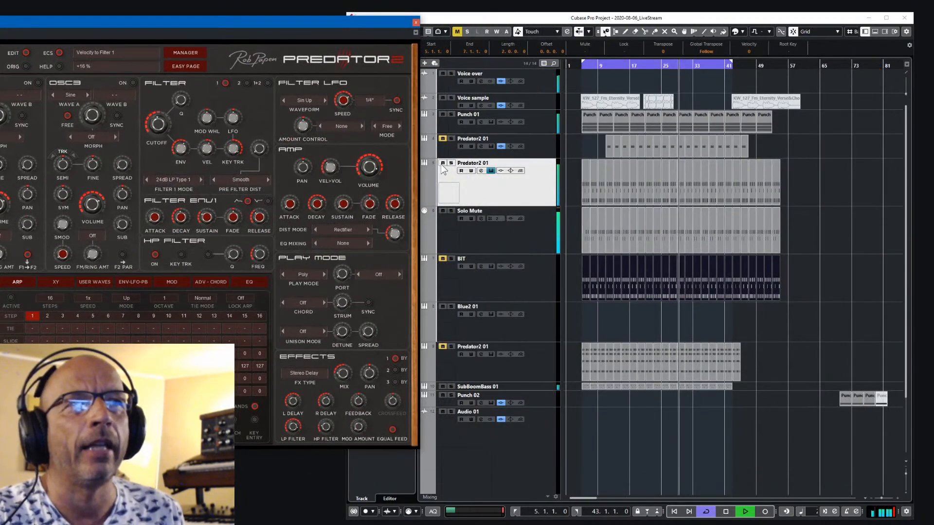
click(449, 185)
drag(321, 22, 802, 47)
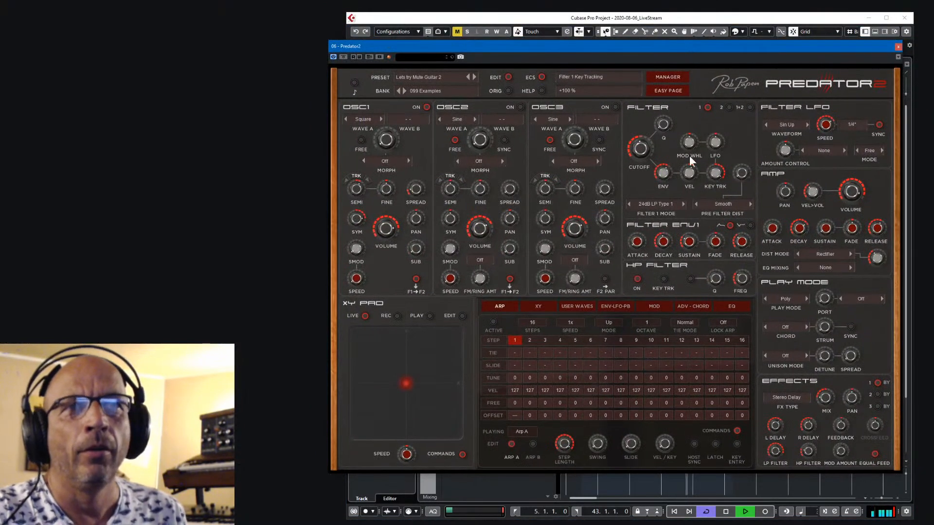
mouse_move(645, 153)
mouse_down()
mouse_move(648, 165)
mouse_move(652, 139)
mouse_up()
Restore the preset's original settings, stop playback, and step to Lets try Mute Guitar 1 and back.
click(509, 91)
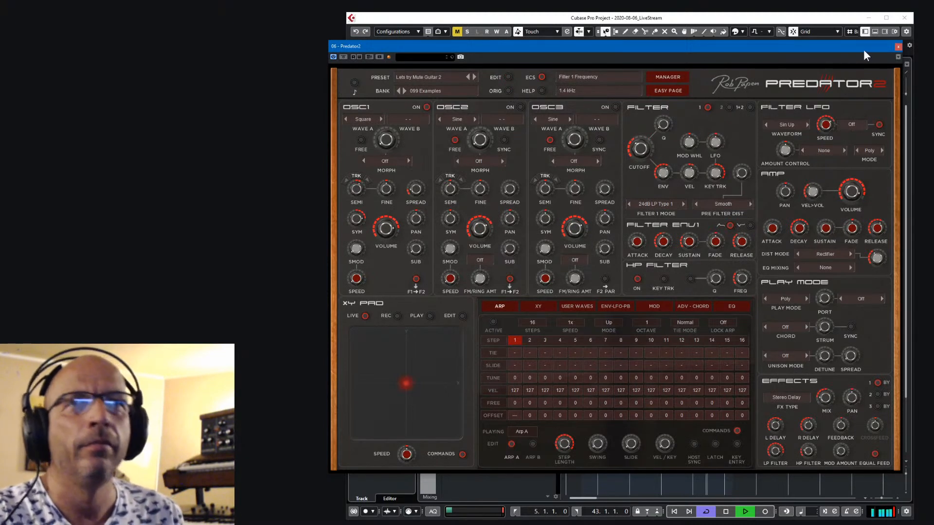
key(space)
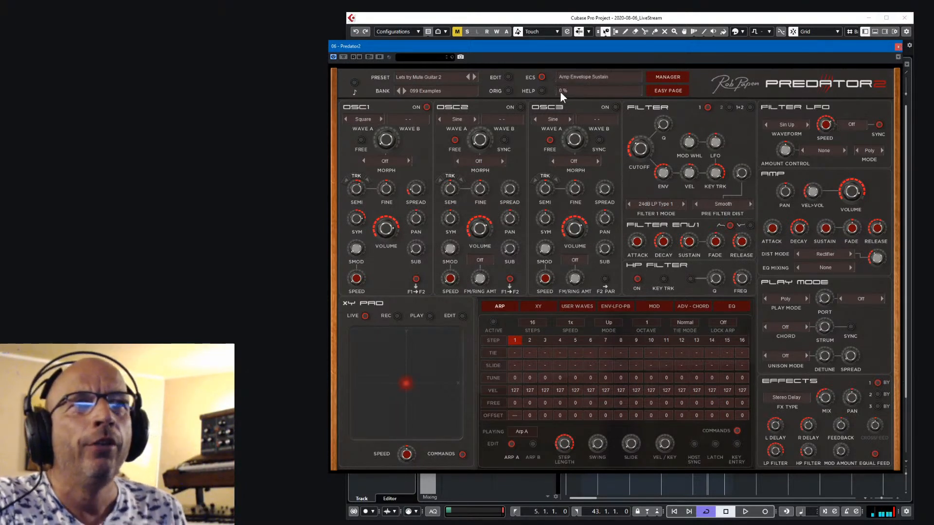
click(468, 75)
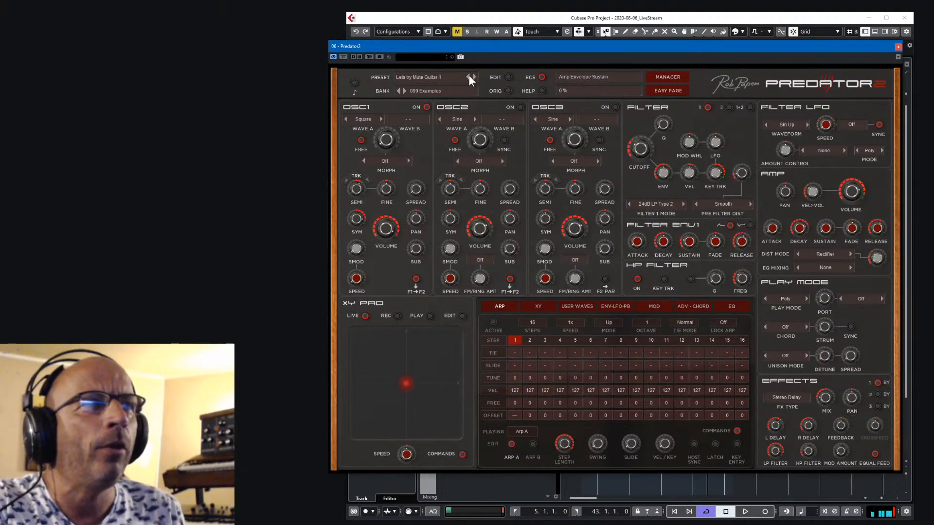
click(475, 77)
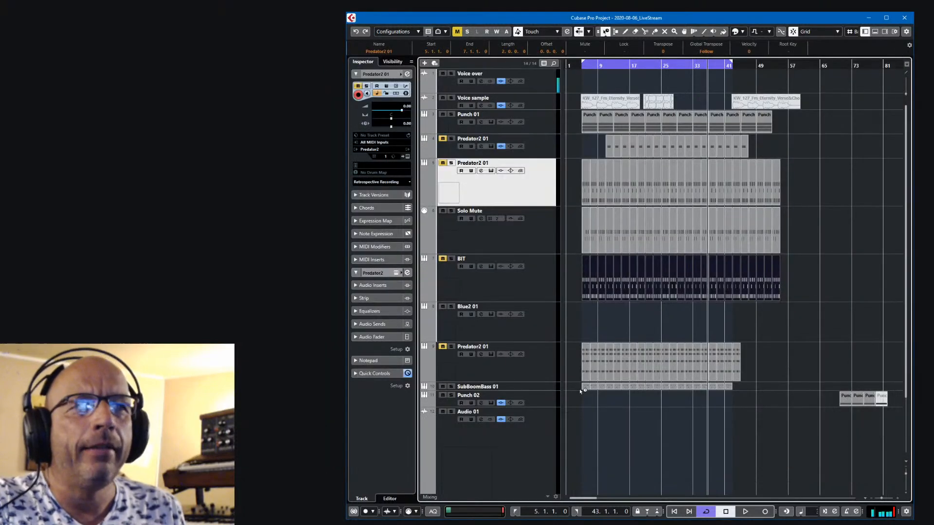
Unmute the Predator2 01 track below Blue2 01 and open its Predator2 instrument.
click(553, 280)
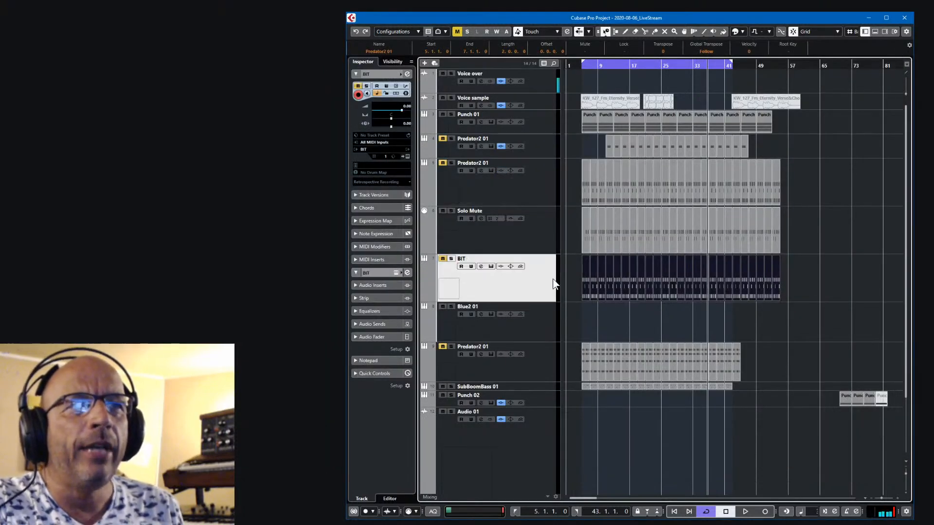
click(546, 366)
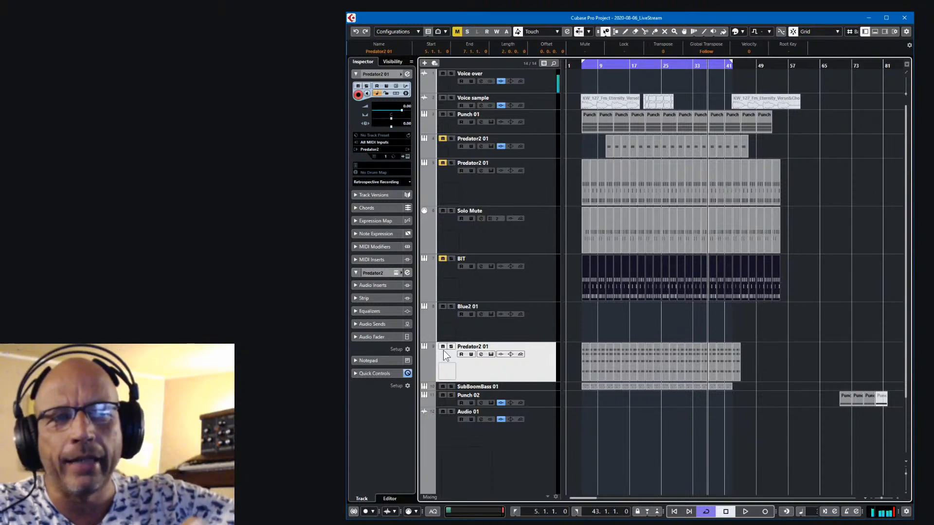
click(407, 156)
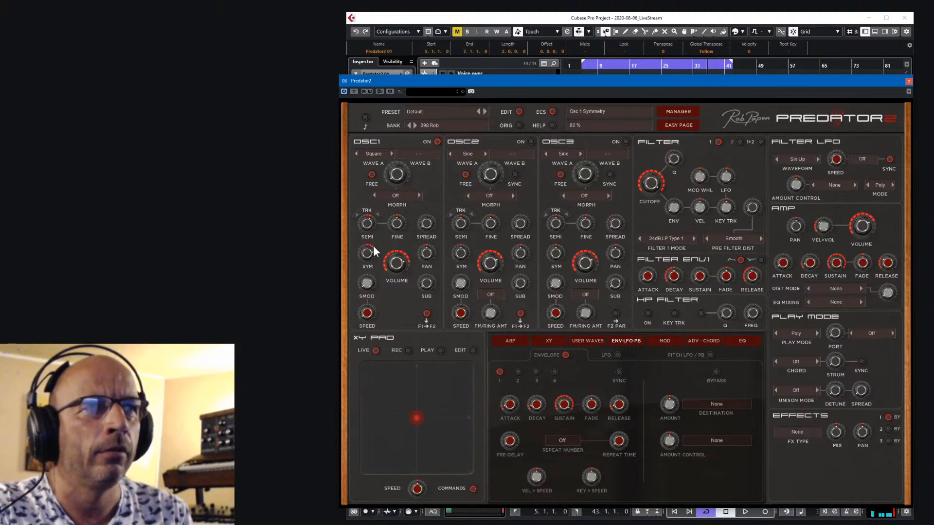
Start playback and route envelope 1 to oscillator 1's Semi 1 destination with a 9 ms decay.
key(space)
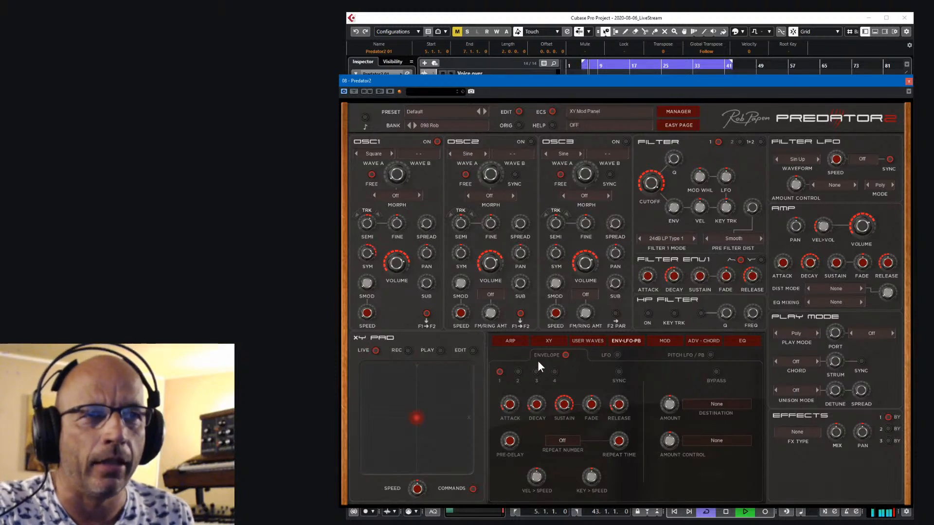
click(701, 404)
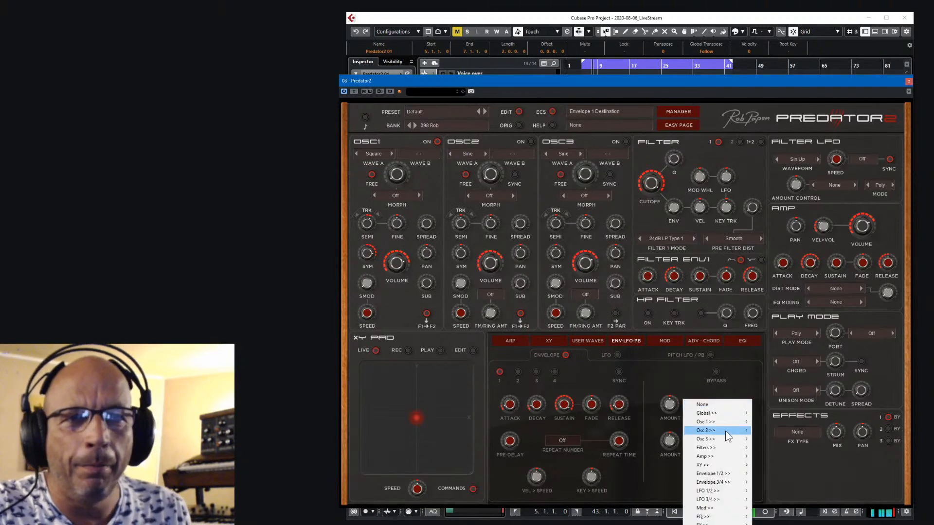
mouse_move(728, 423)
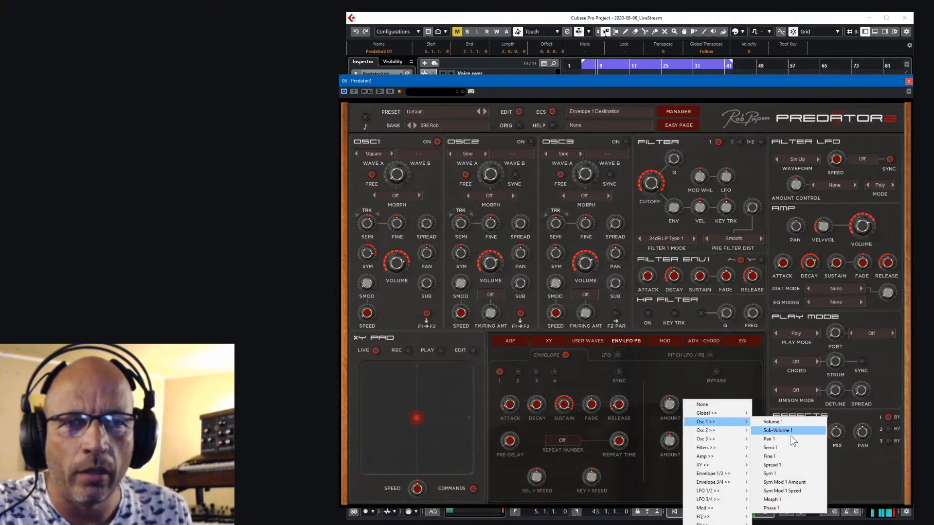
click(779, 447)
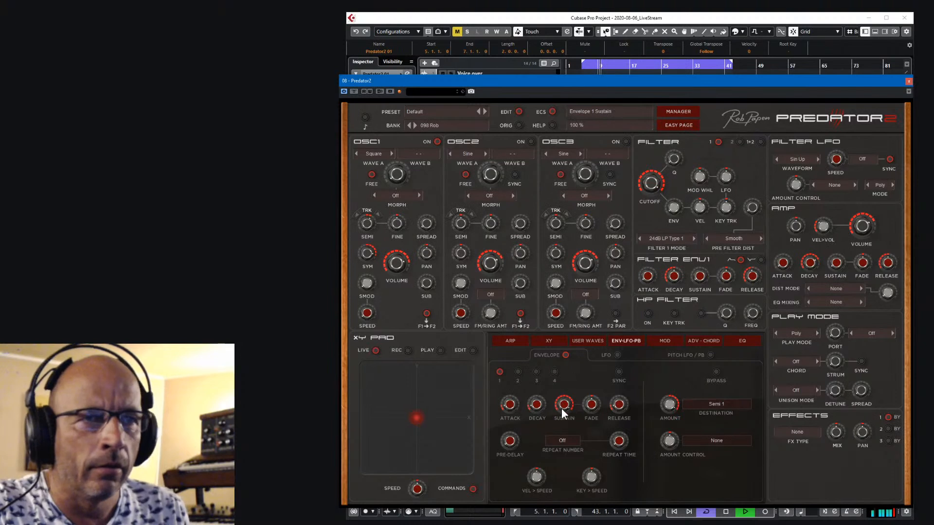
mouse_move(541, 405)
mouse_down()
mouse_move(544, 375)
mouse_move(542, 392)
mouse_up()
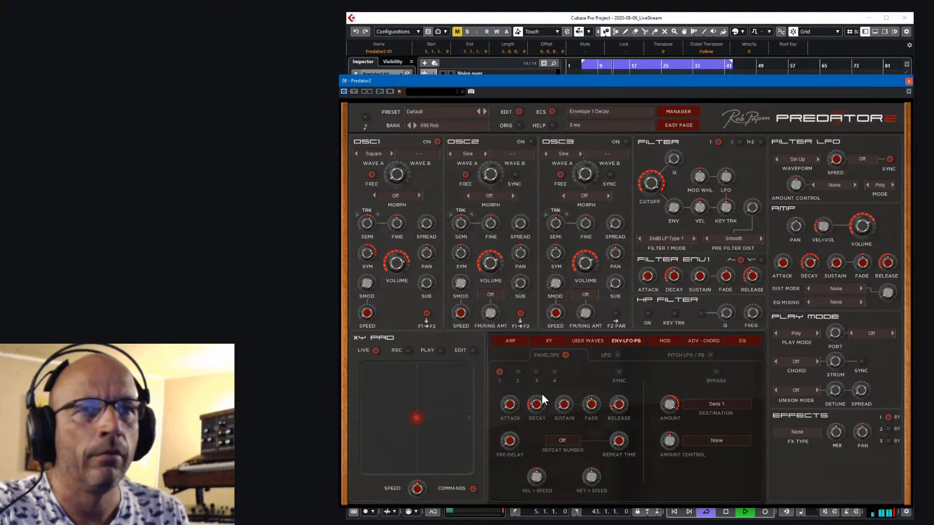
Turn on the HP filter and adjust oscillator 1's spread and octave tuning.
click(649, 314)
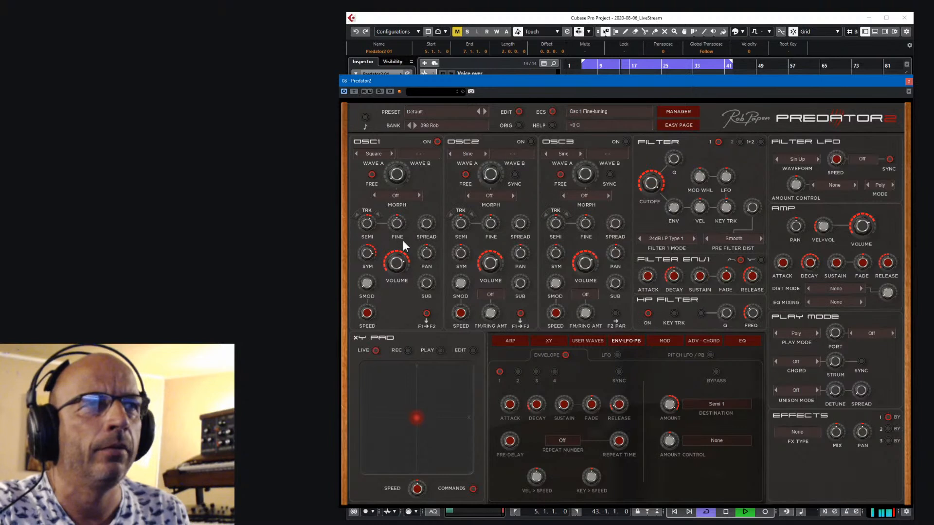
mouse_move(418, 224)
mouse_down()
mouse_move(434, 206)
mouse_move(433, 260)
mouse_move(424, 221)
mouse_move(430, 231)
mouse_up()
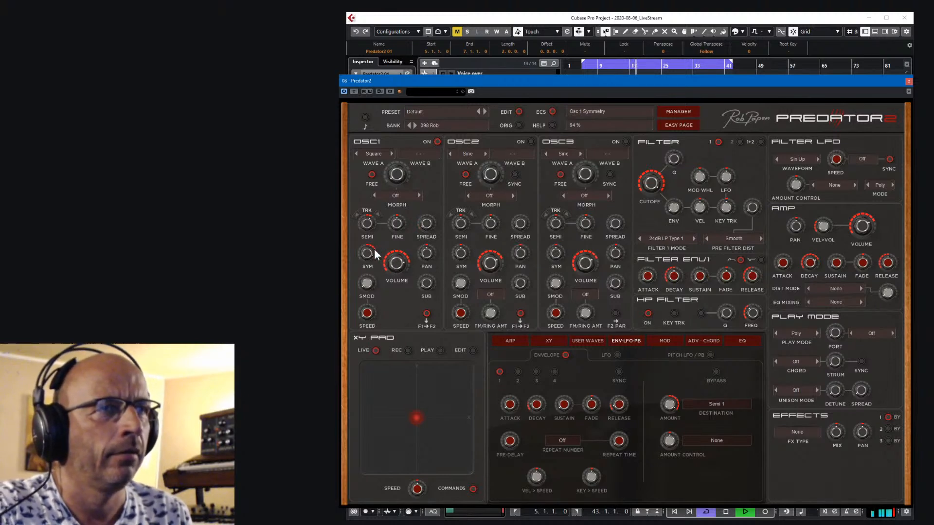
click(378, 215)
click(356, 213)
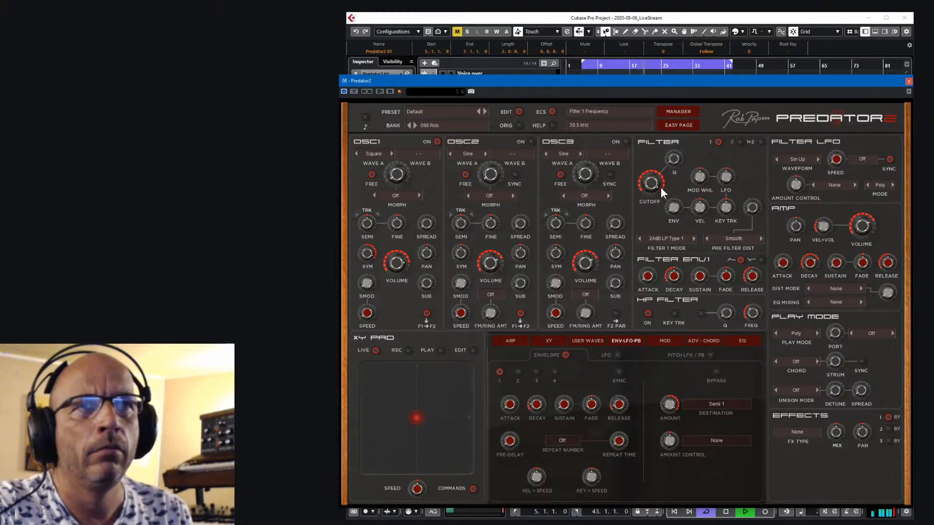
Raise filter 1's key tracking and fine-tune oscillator 1's symmetry to 96%.
click(733, 208)
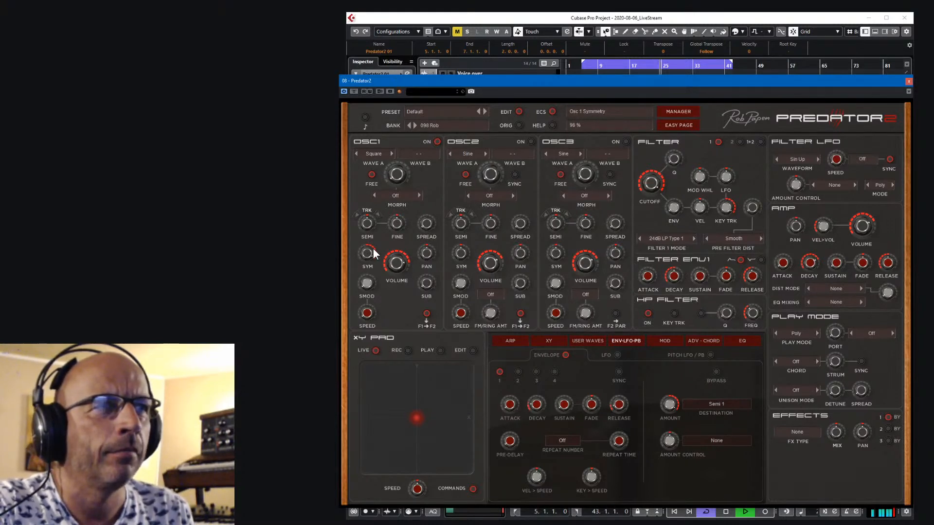
drag(373, 251, 373, 253)
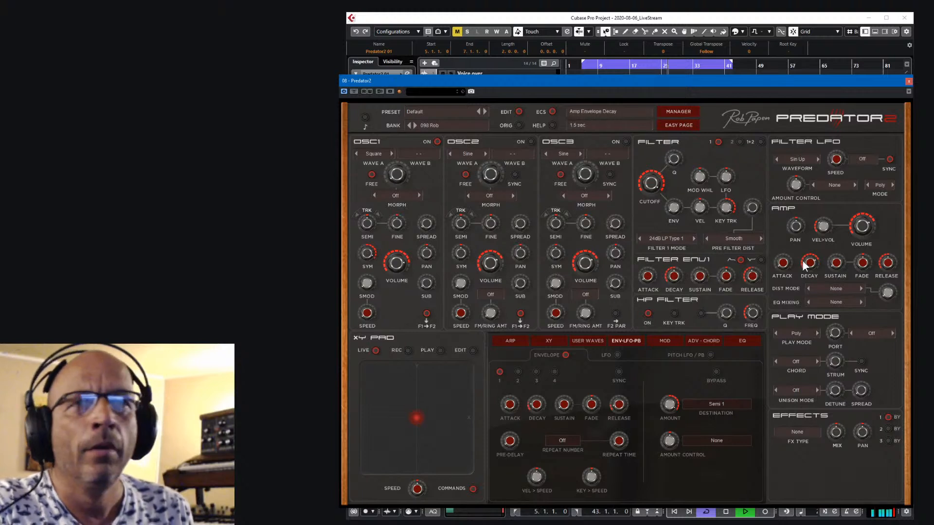
Set the amp distortion mode to Rectifier and raise the distortion amount.
click(842, 292)
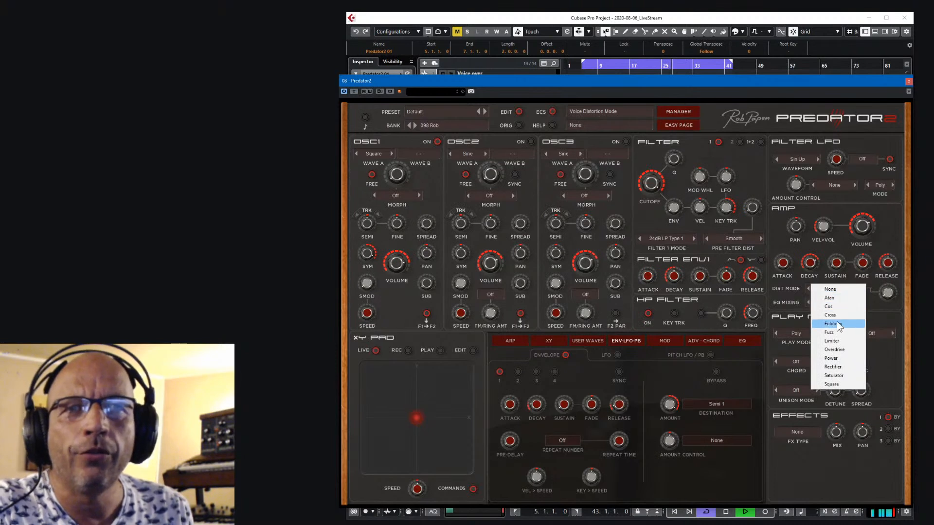
click(834, 366)
drag(891, 296, 899, 270)
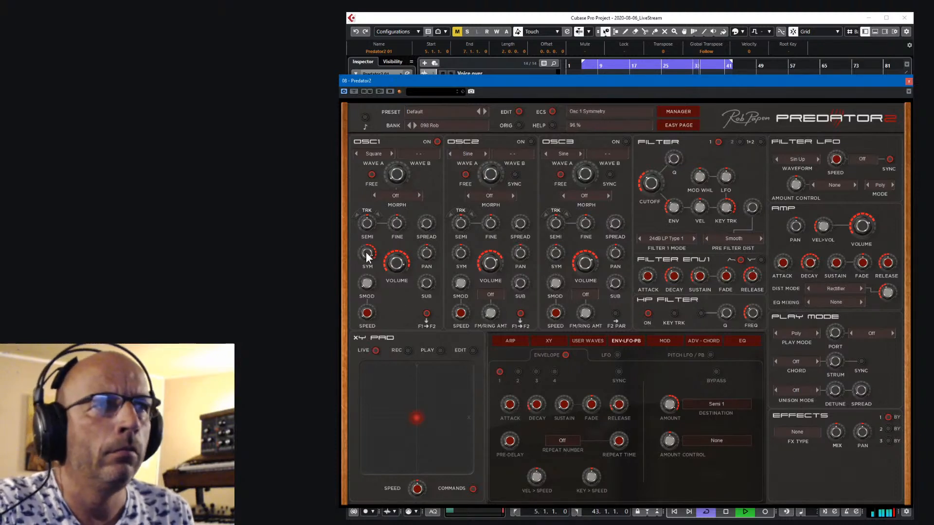
Nudge oscillator 1's symmetry and octave tuning, and set the first effect's type to Chorus.
scroll(372, 250, up, 3)
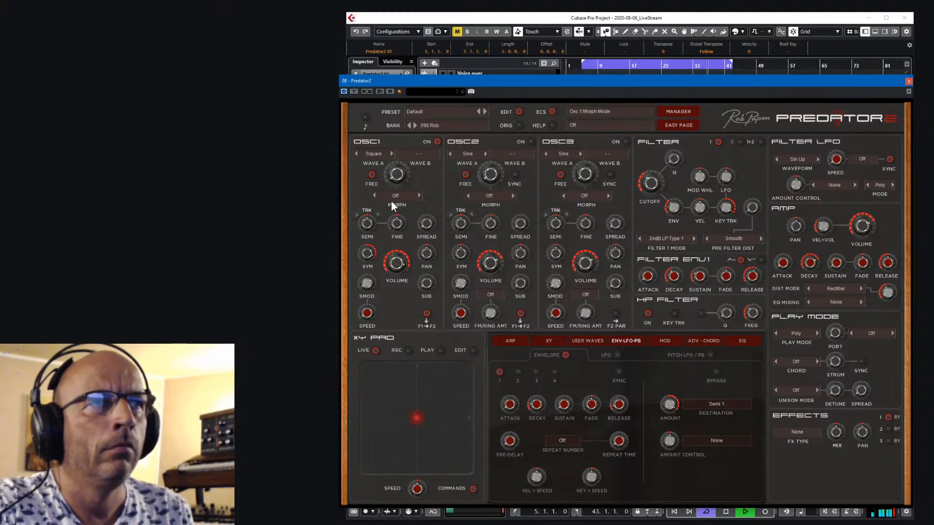
click(379, 214)
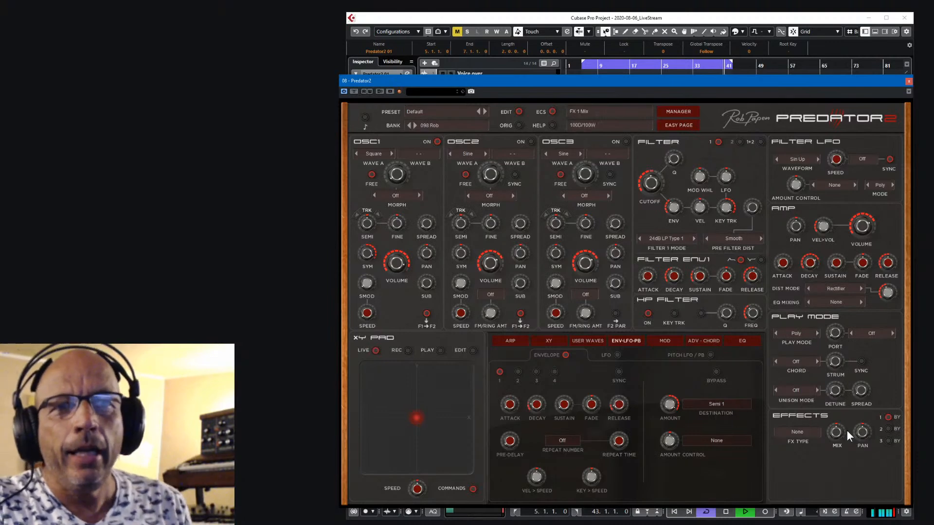
click(809, 431)
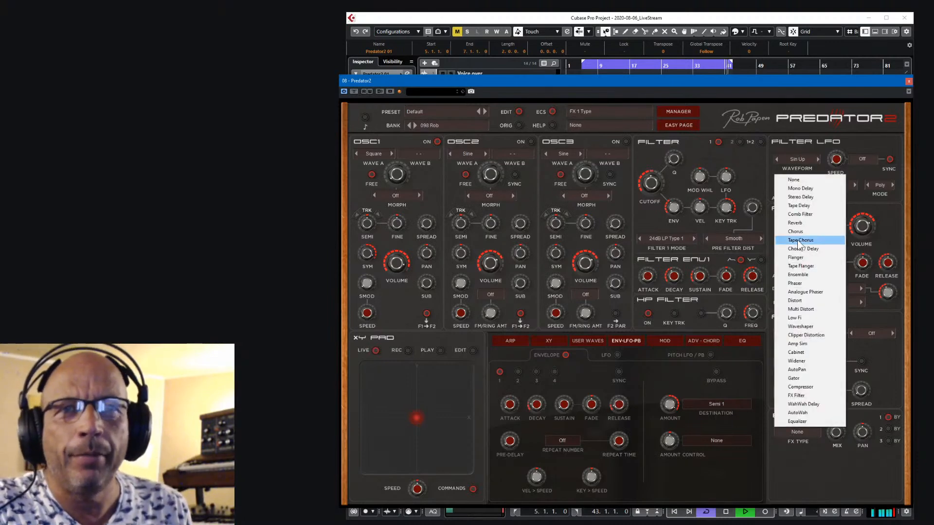
click(822, 230)
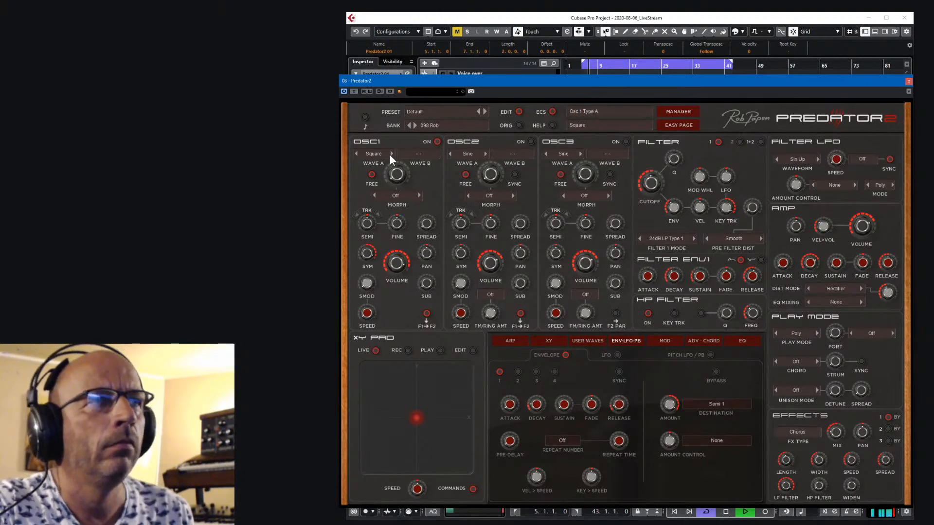
Turn off Free for oscillator 1, adjust its spread, and lengthen filter envelope 1's decay.
click(371, 174)
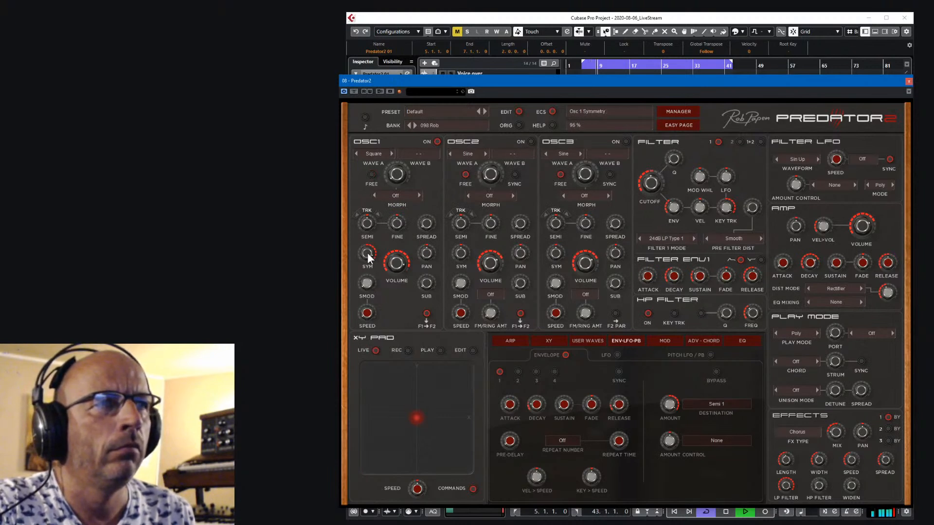
drag(424, 227, 434, 244)
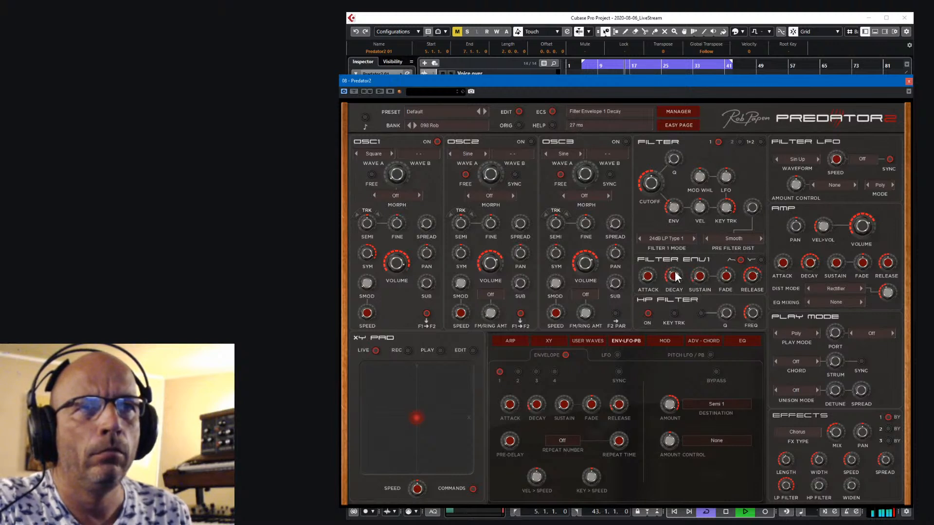
drag(675, 267, 678, 262)
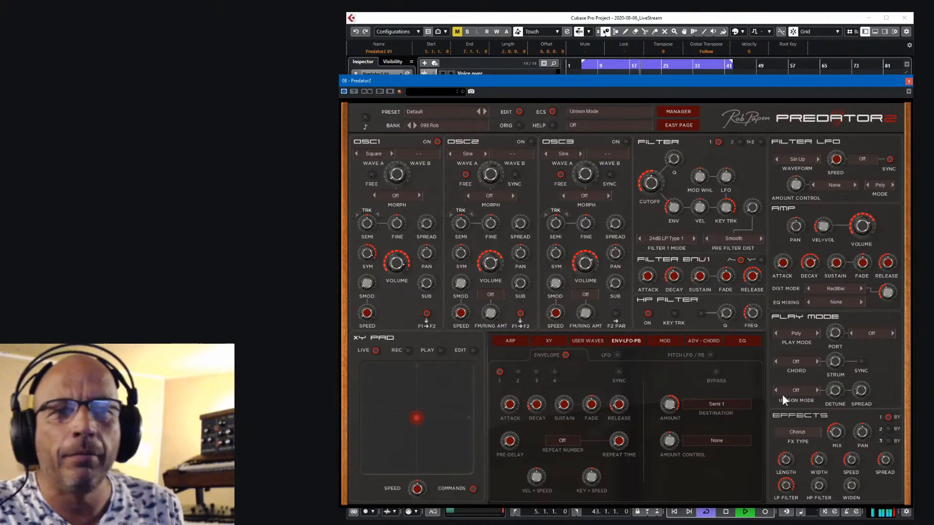
Stop playback and delete the existing MIDI parts on the selected lower Predator2 01 track.
key(space)
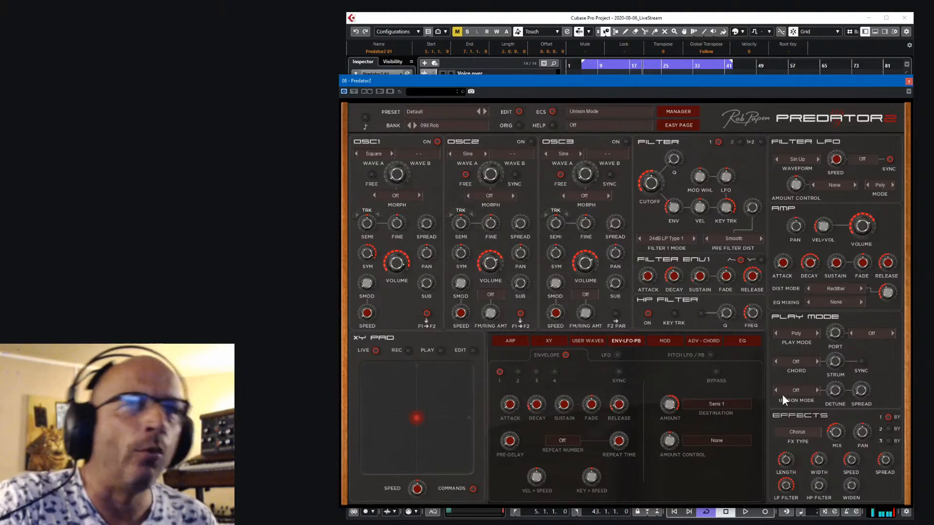
drag(627, 89, 127, 70)
drag(762, 355, 568, 360)
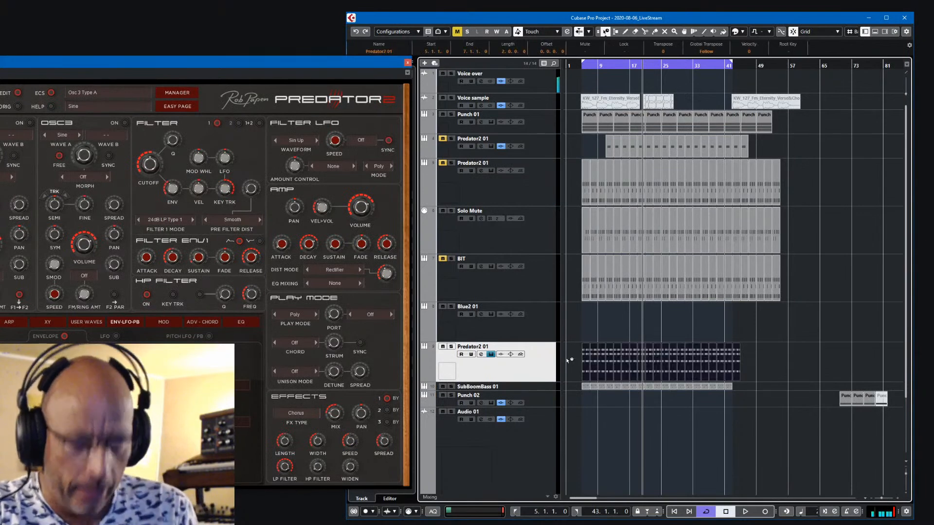
key(Delete)
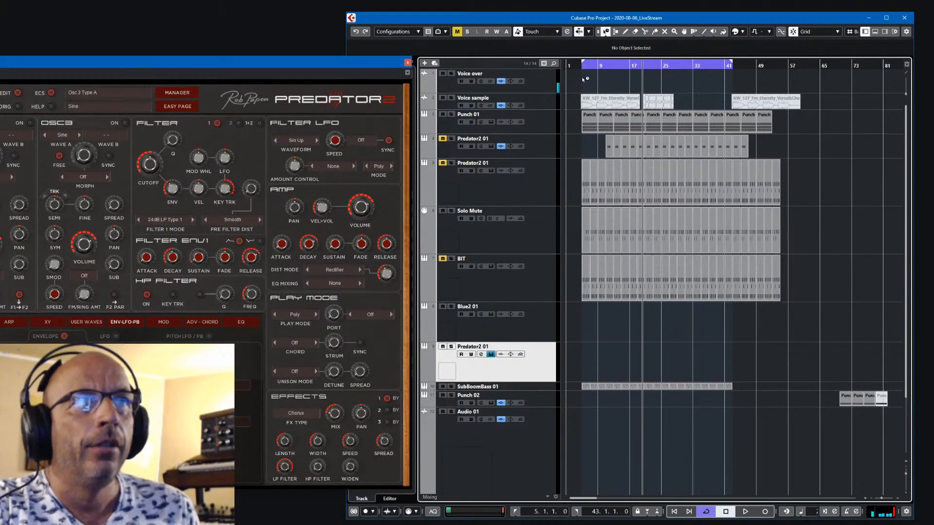
drag(340, 60, 827, 56)
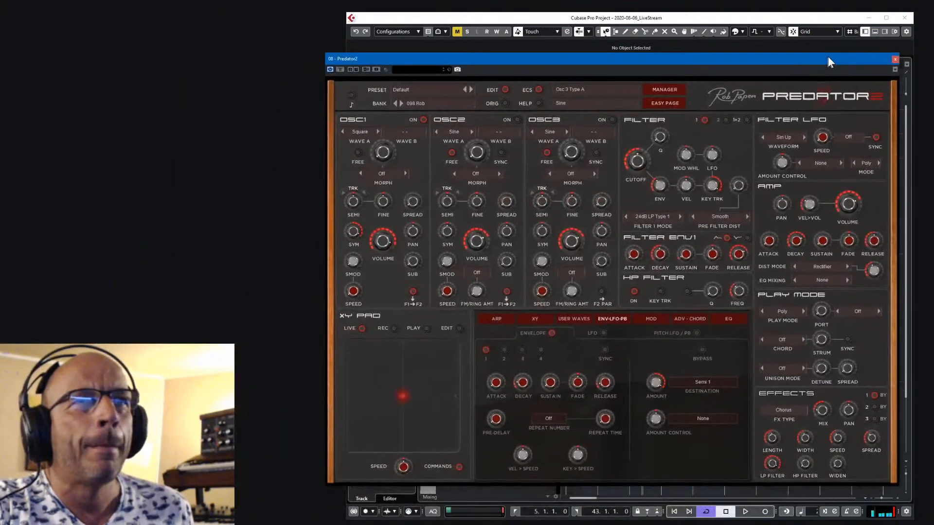
Load the preset Lets try Mute Guitar 2 from the 099 Examples bank and return to the synth's main page.
click(399, 88)
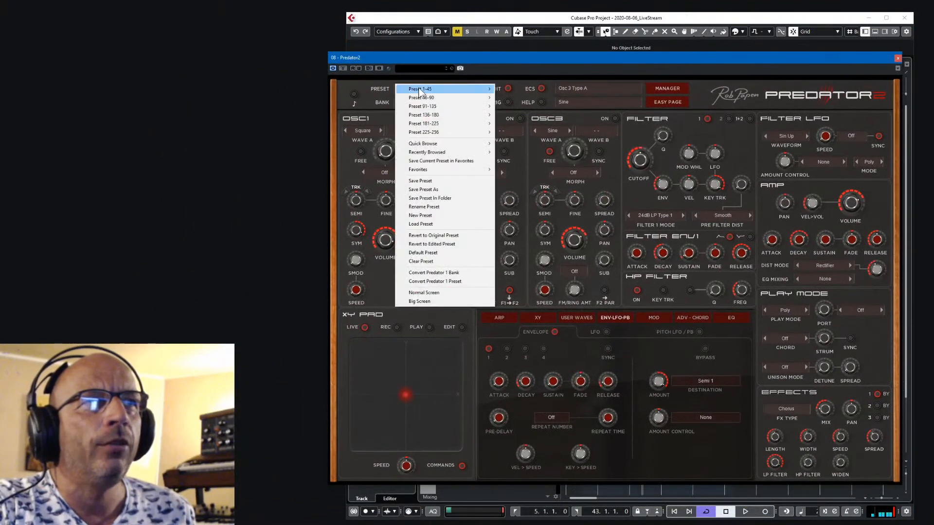
mouse_move(421, 89)
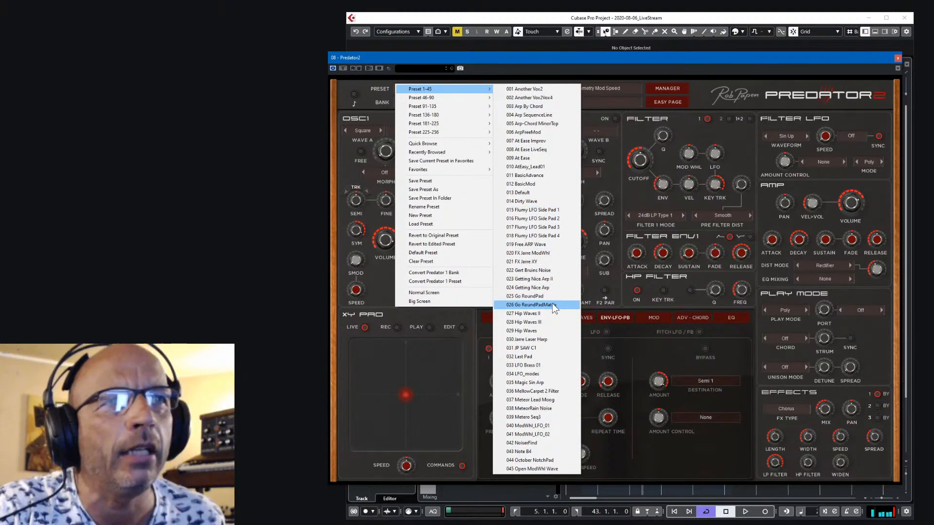
click(490, 55)
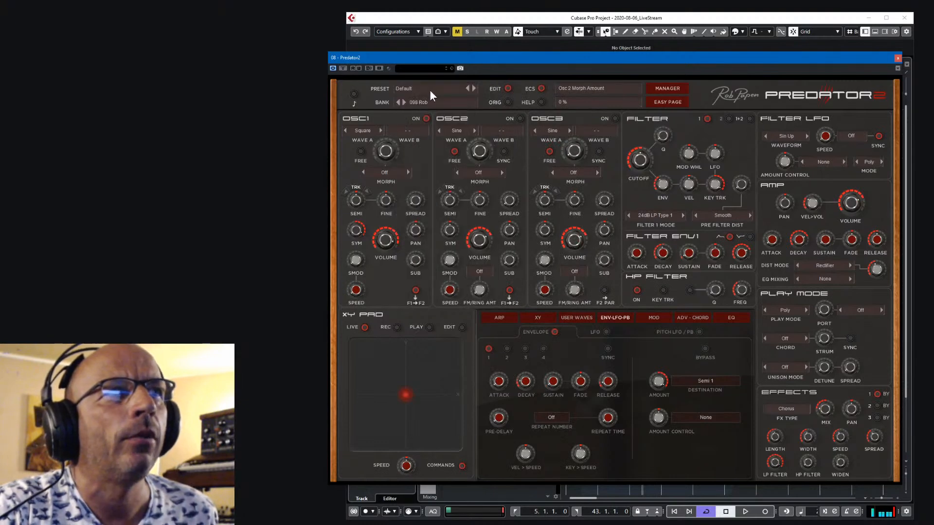
click(654, 89)
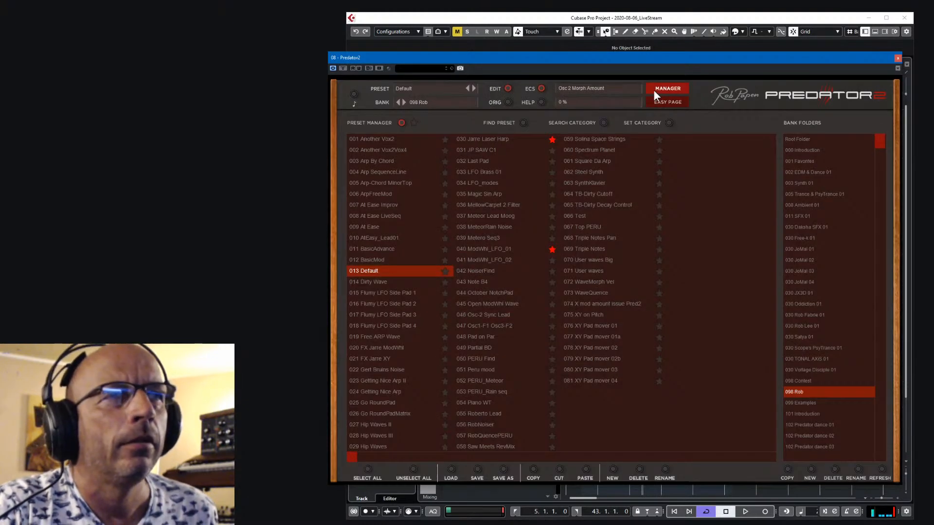
click(804, 401)
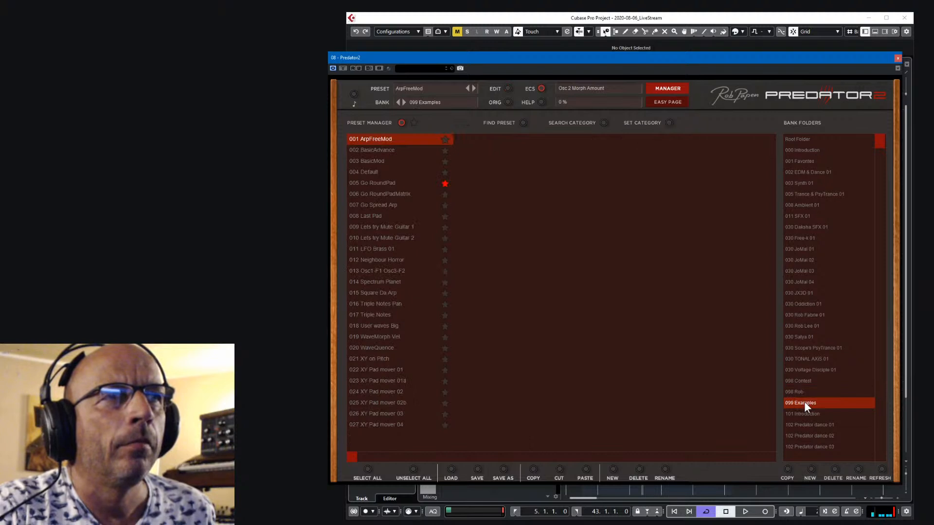
click(380, 237)
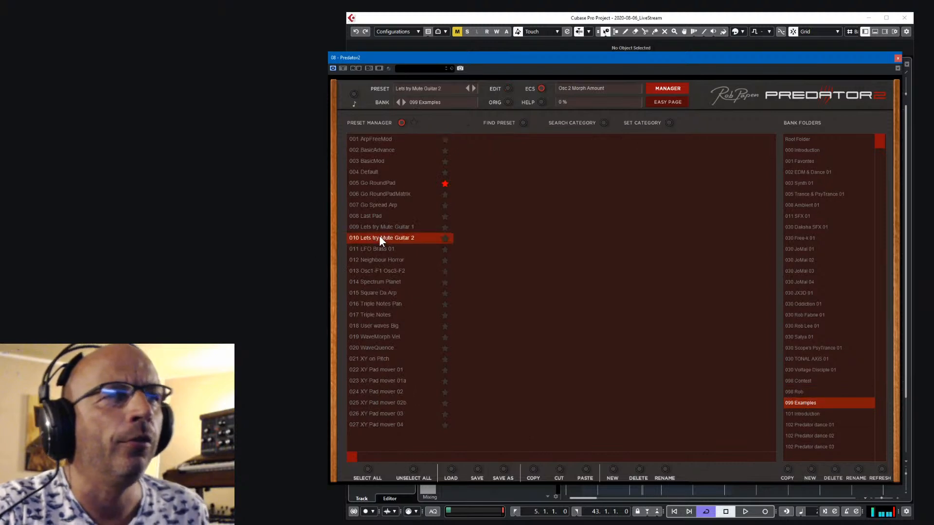
click(668, 86)
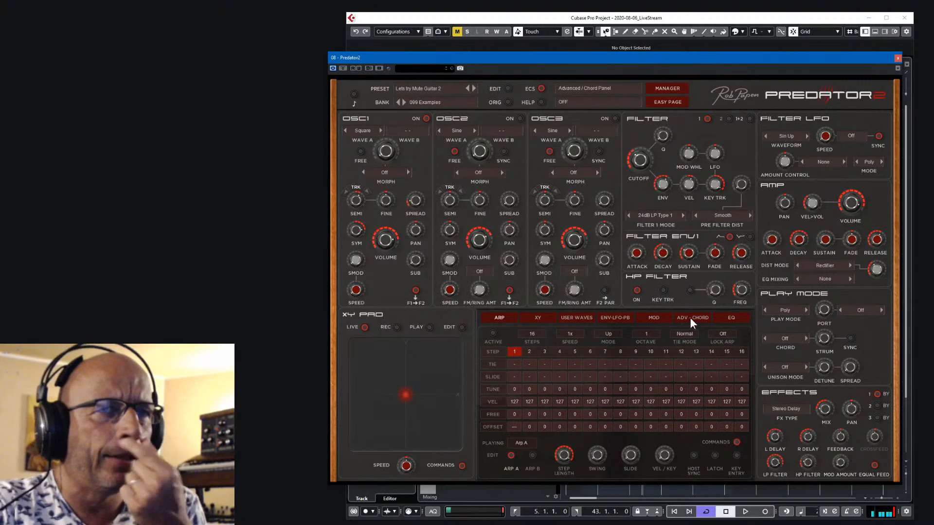
Set the chord mode to 4 and adjust the chord strum time.
click(782, 340)
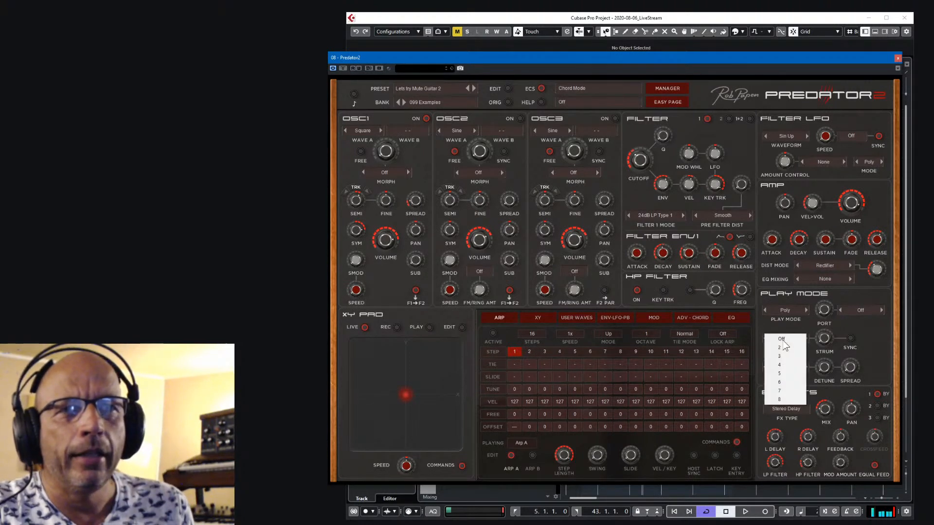
click(789, 366)
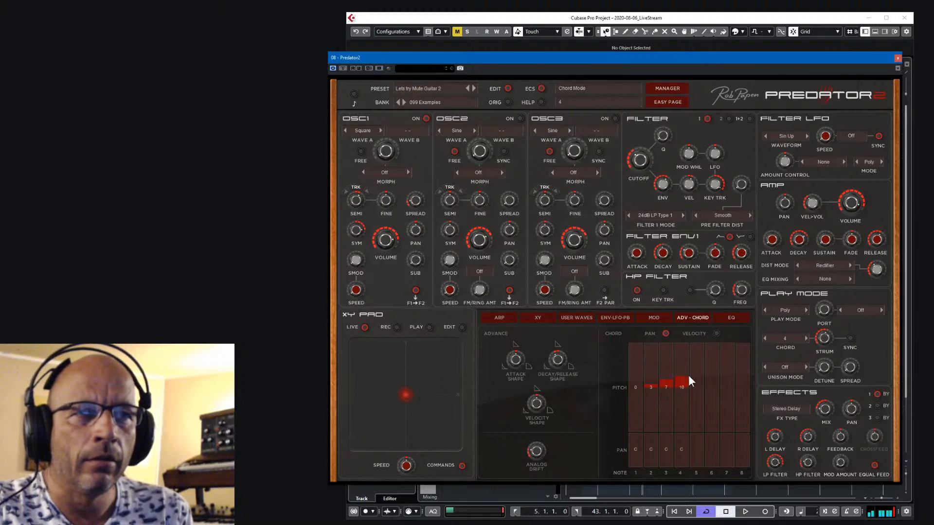
drag(824, 337, 824, 354)
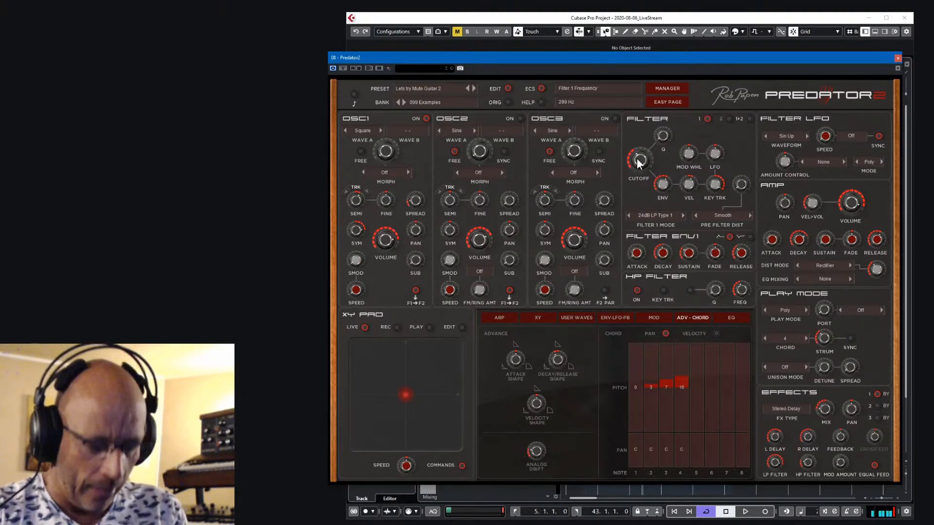
Play the project and record a new chord part on the selected Predator2 01 track.
key(space)
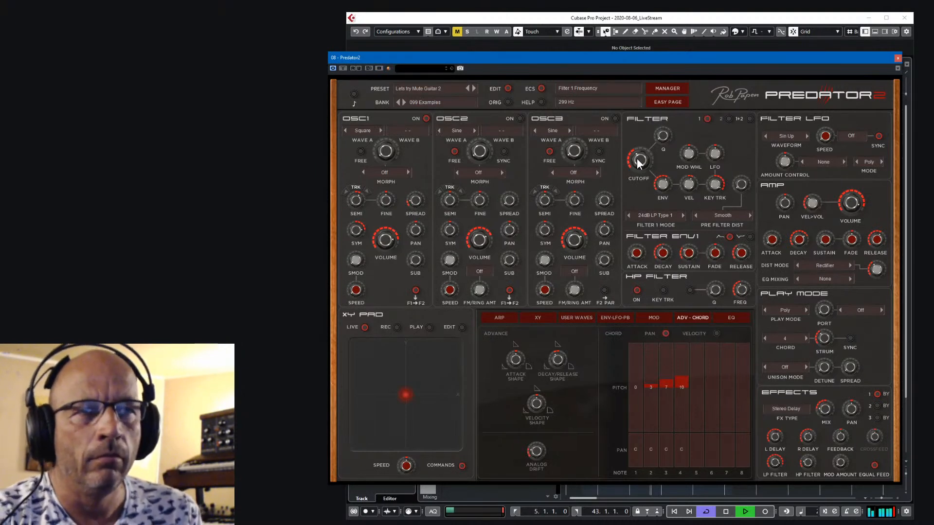
drag(735, 55, 252, 54)
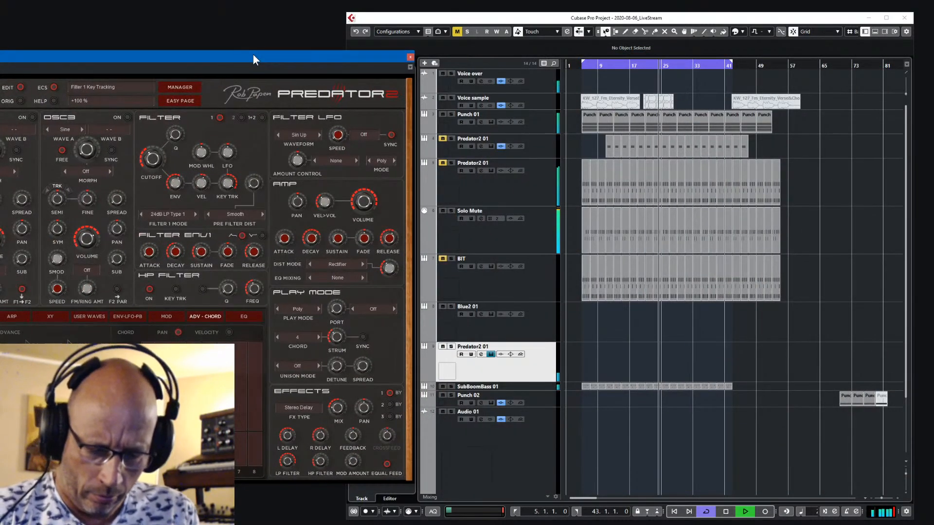
key(KP_Multiply)
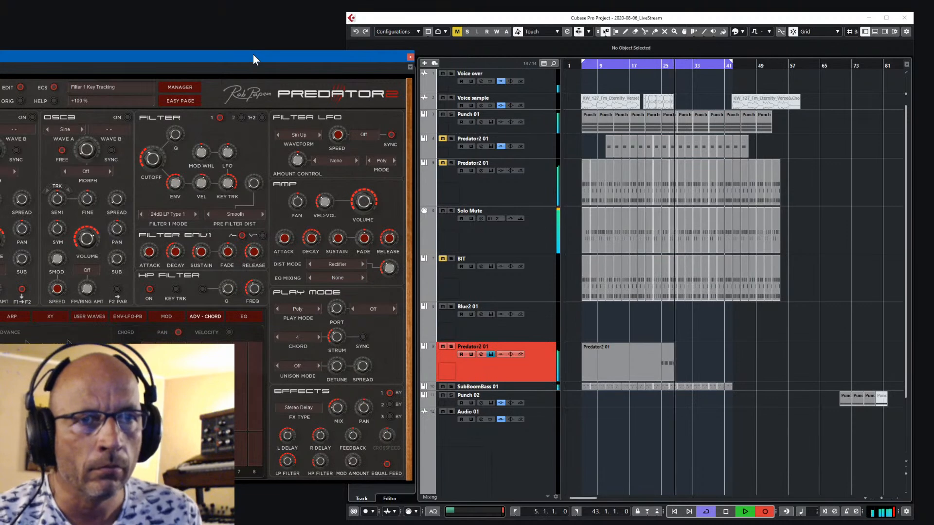
key(space)
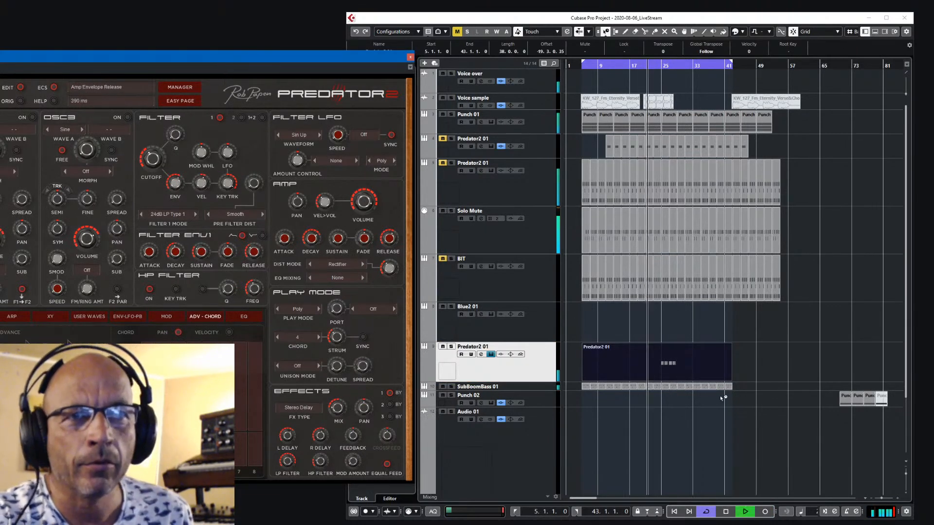
Split the recorded Predator2 part at bars 25 and 29 and delete the sections before and after the four-bar piece.
right_click(702, 372)
click(747, 372)
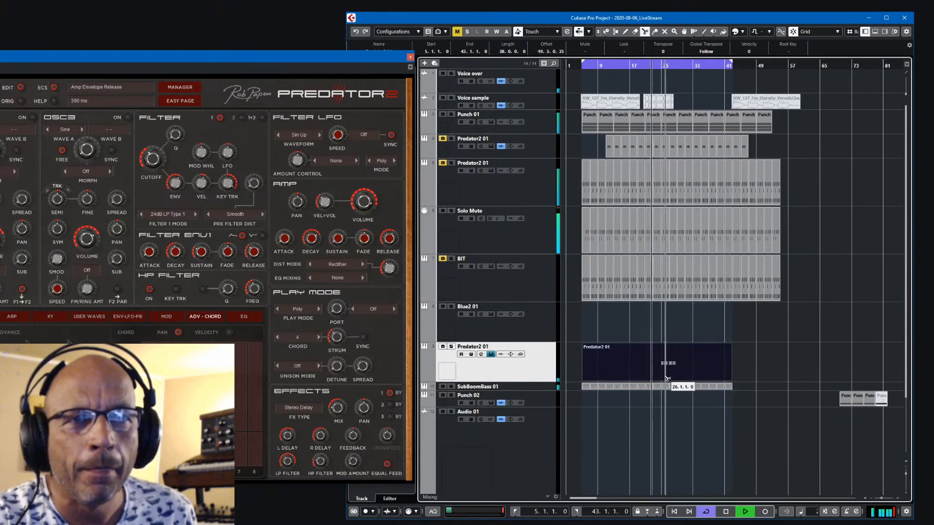
click(663, 375)
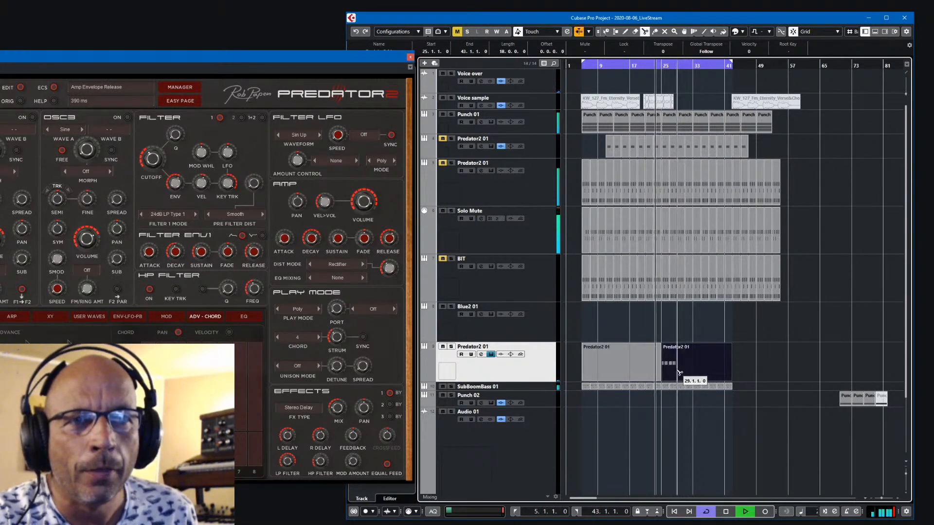
click(679, 374)
right_click(753, 365)
click(759, 367)
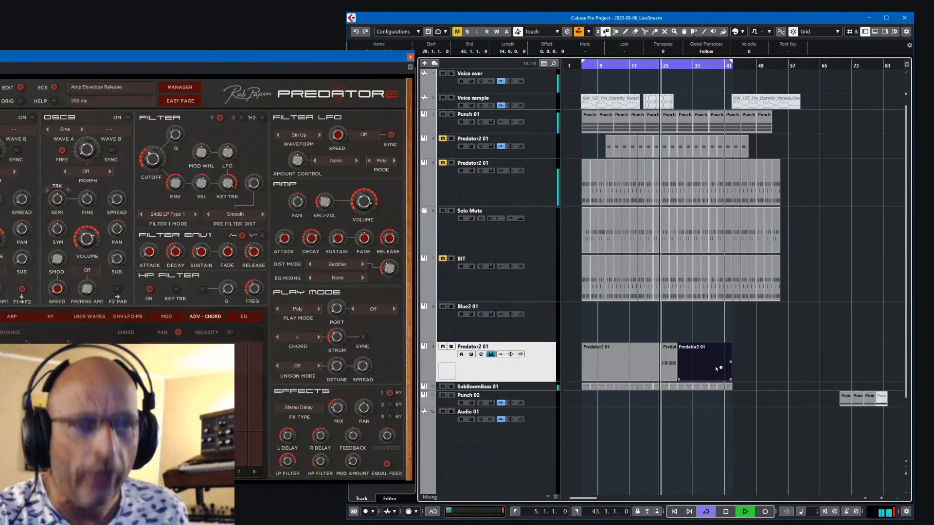
key(Delete)
click(638, 373)
key(Delete)
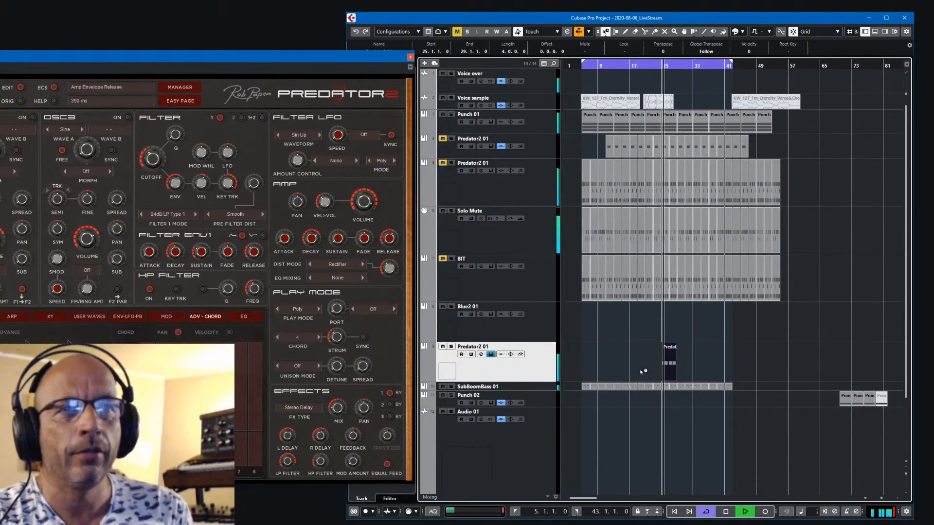
Move the remaining four-bar Predator2 part to start at bar 5.
click(669, 368)
drag(670, 368, 594, 368)
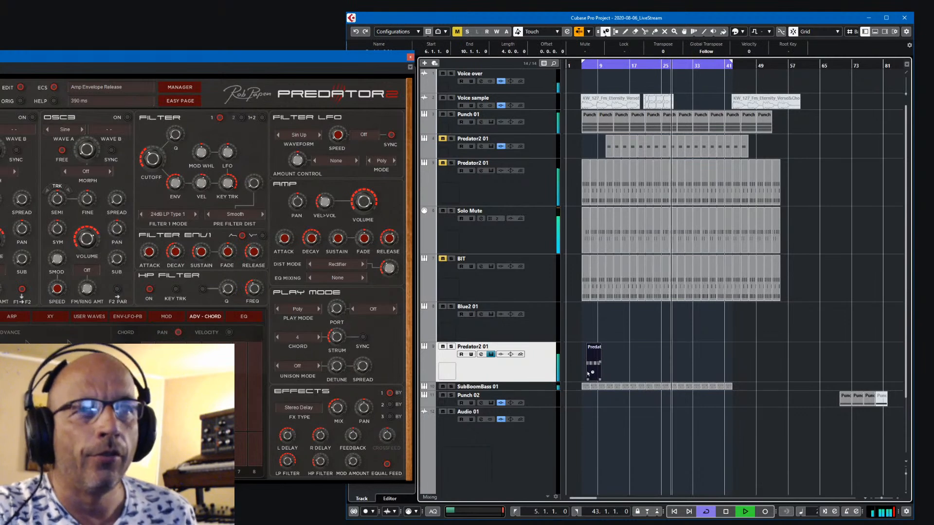
drag(590, 368, 585, 369)
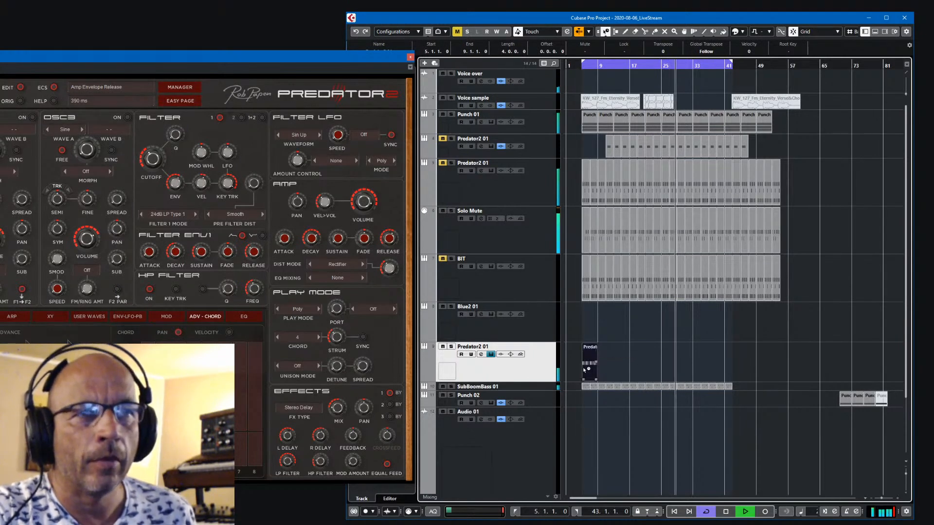
Duplicate the four-bar Predator2 part nine times so the repeats run from bar 5 to bar 45.
key(ctrl+d)
key(ctrl+d)
key(ctrl+d)
key(ctrl+d)
key(ctrl+d)
key(ctrl+d)
key(ctrl+d)
key(ctrl+d)
key(ctrl+d)
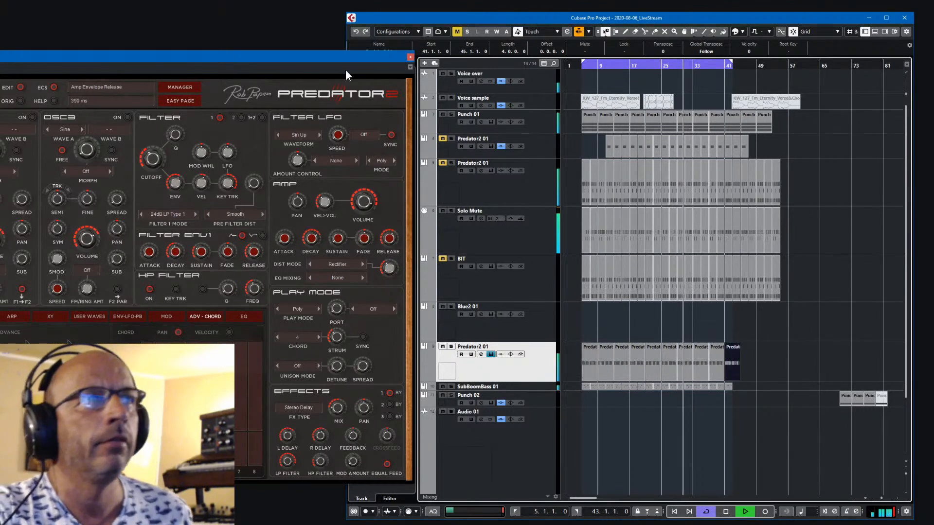
Bring the synth window back over the project, lower the chord strum time to 1 ms and latch that parameter to MIDI.
drag(335, 55, 852, 37)
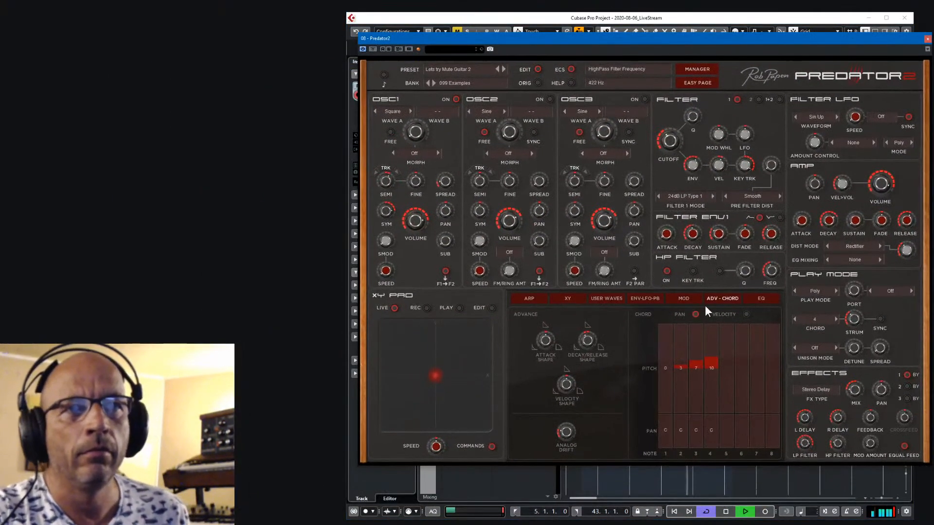
drag(743, 35, 661, 30)
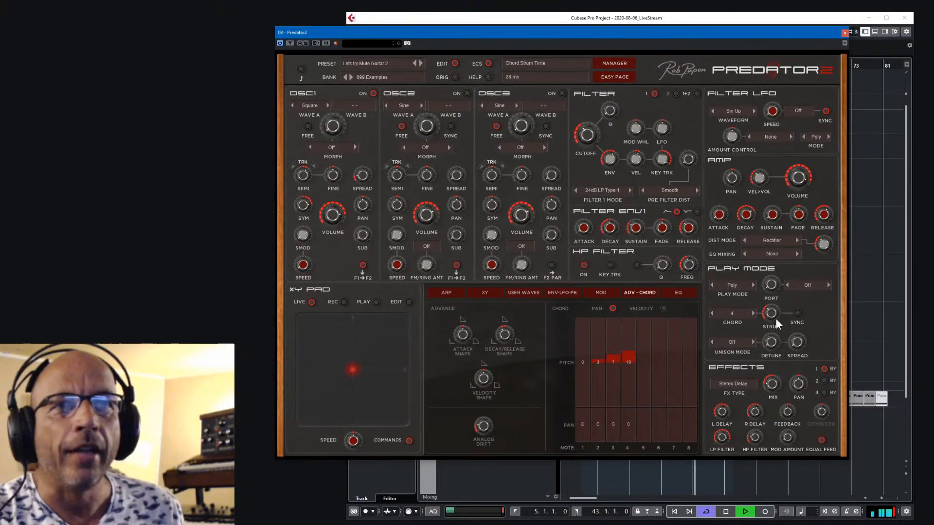
drag(773, 321, 749, 425)
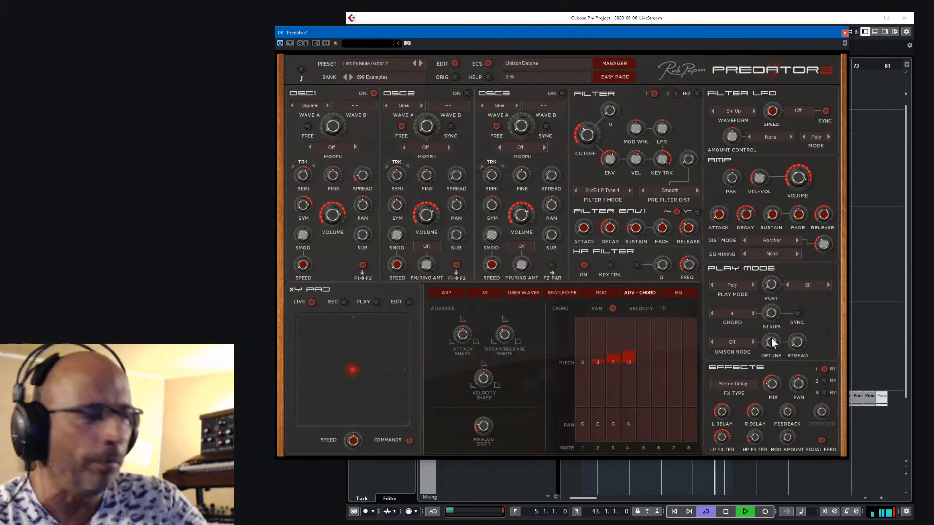
right_click(775, 315)
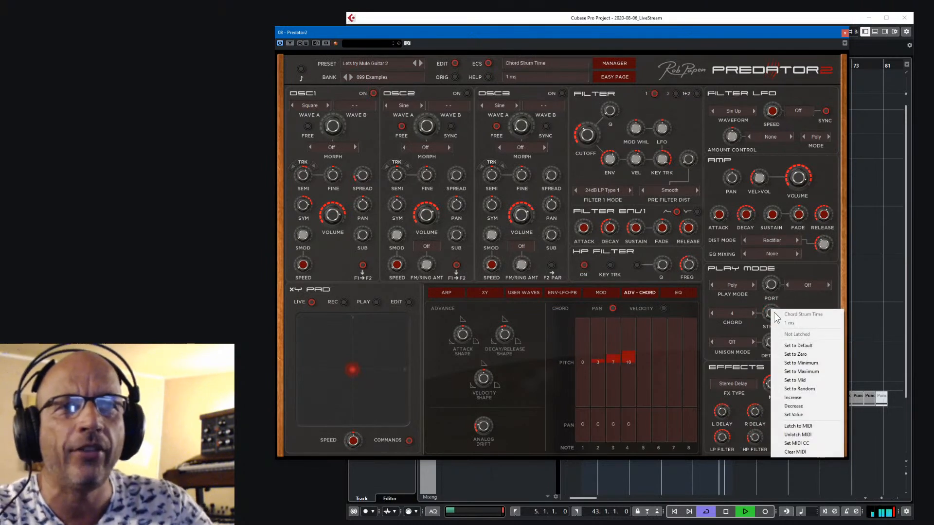
click(809, 426)
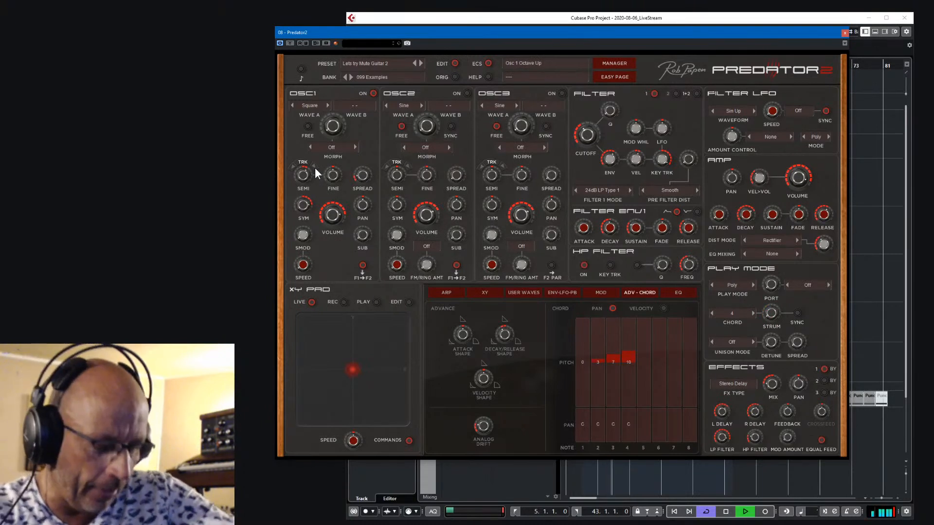
Restart playback and set the pitch of chord note 2 to 3.
key(space)
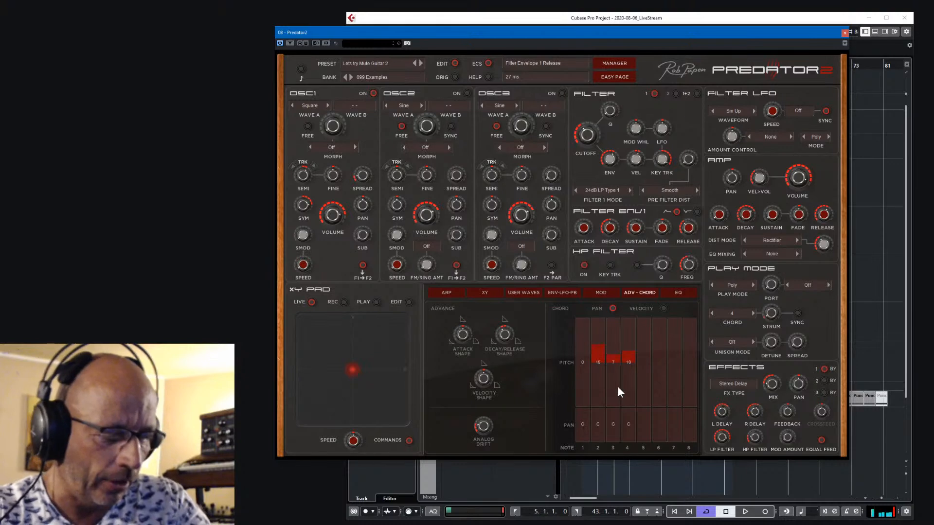
key(space)
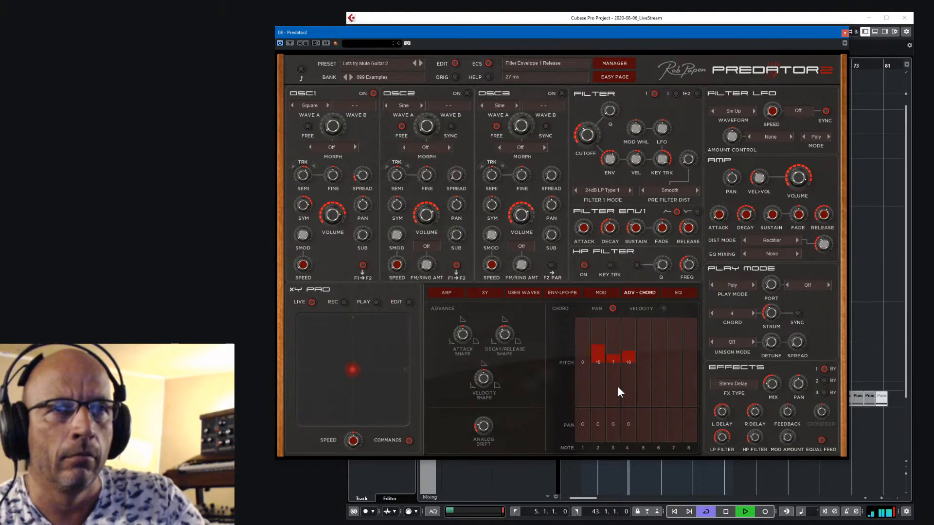
drag(597, 346, 605, 358)
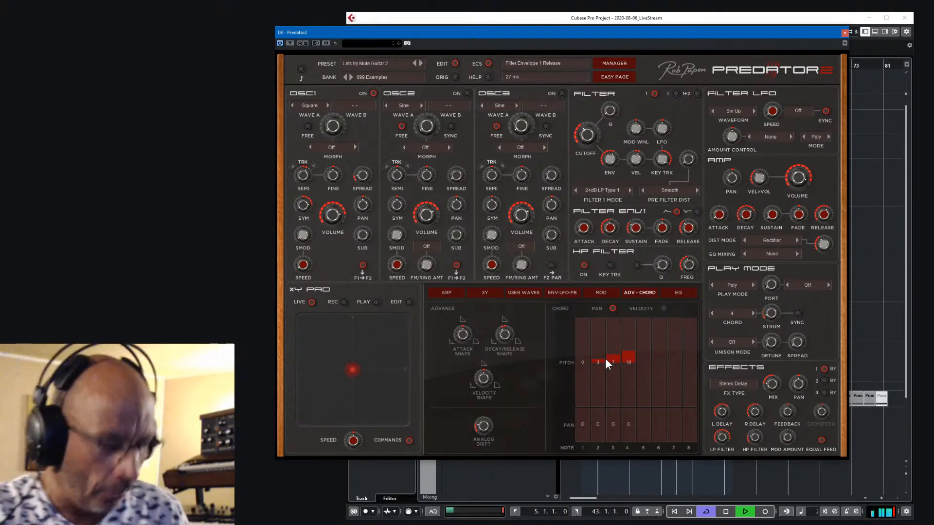
Stop playback and open the Predator2 instrument editor of the selected track.
key(space)
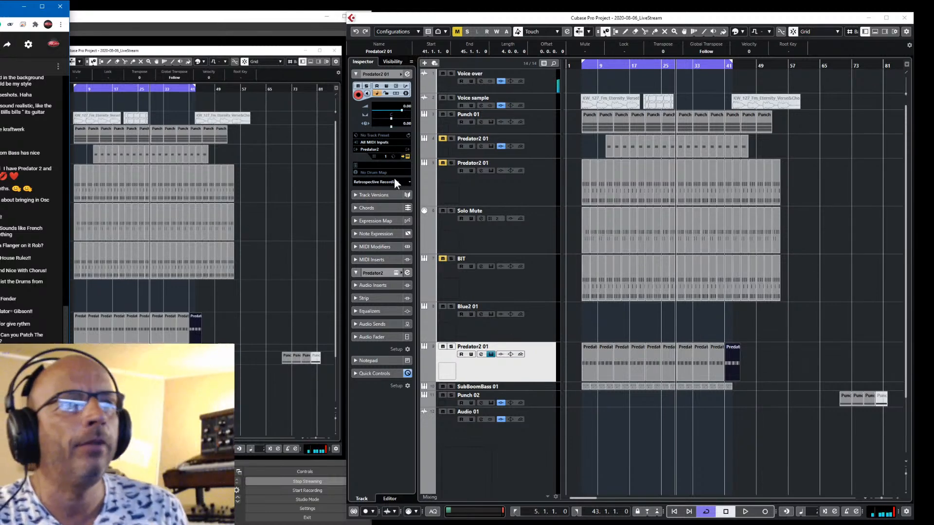
click(407, 154)
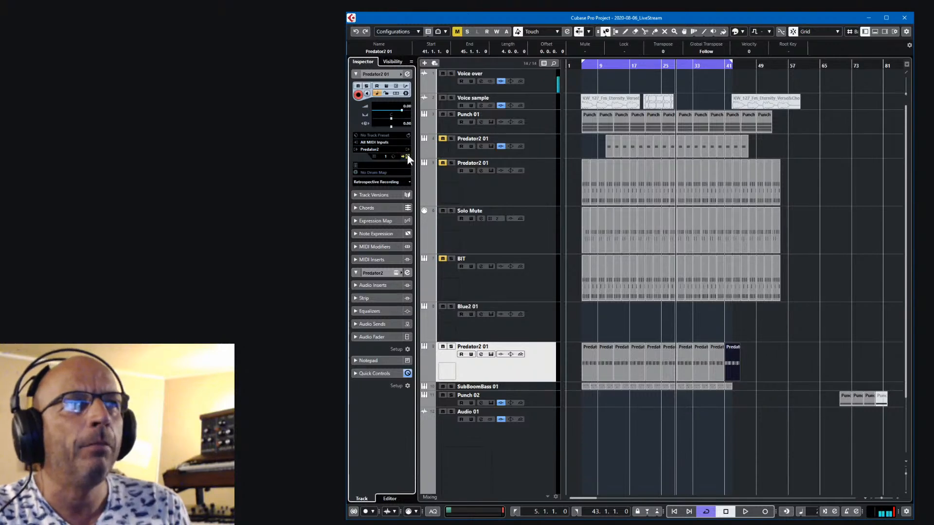
Bring up the Predator2 editor, restart playback, sync the chord strum to the host tempo and vary the strum time.
click(408, 156)
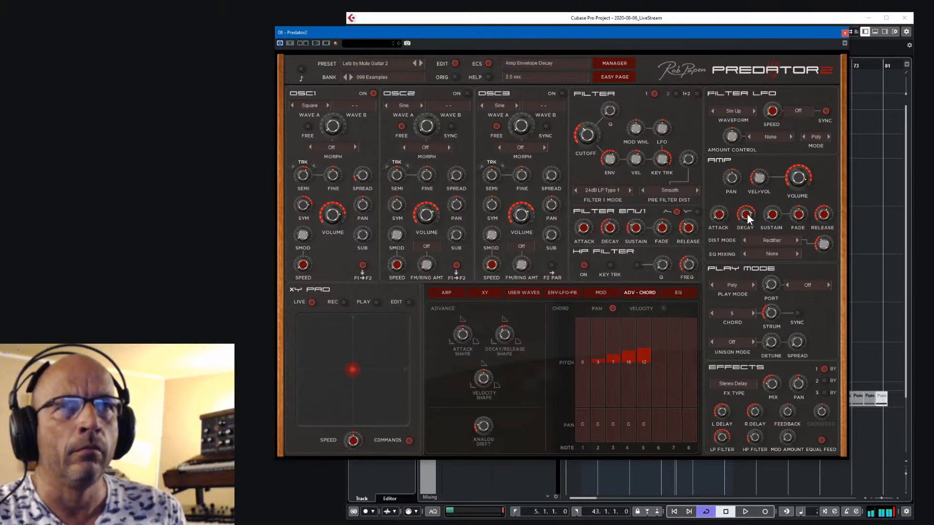
key(space)
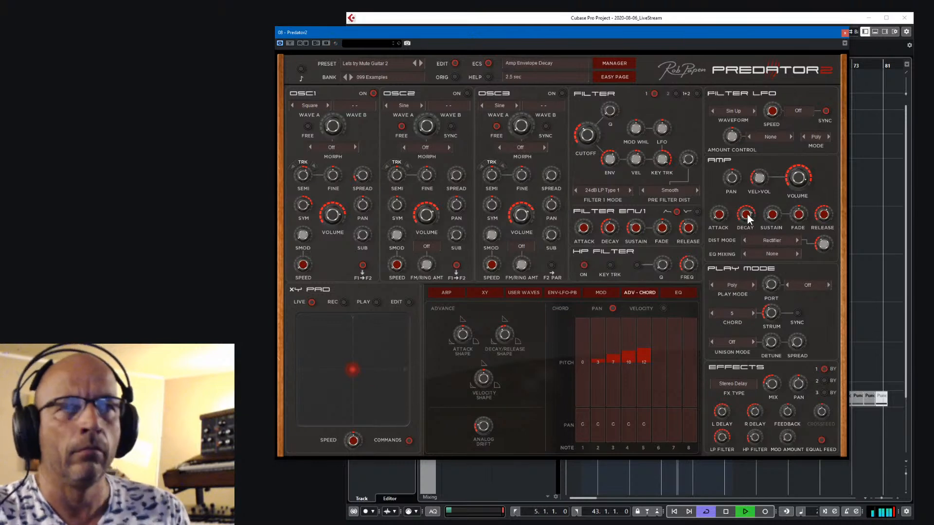
mouse_move(766, 309)
mouse_down()
mouse_move(769, 300)
mouse_move(778, 327)
mouse_move(778, 298)
mouse_move(778, 322)
mouse_up()
click(798, 313)
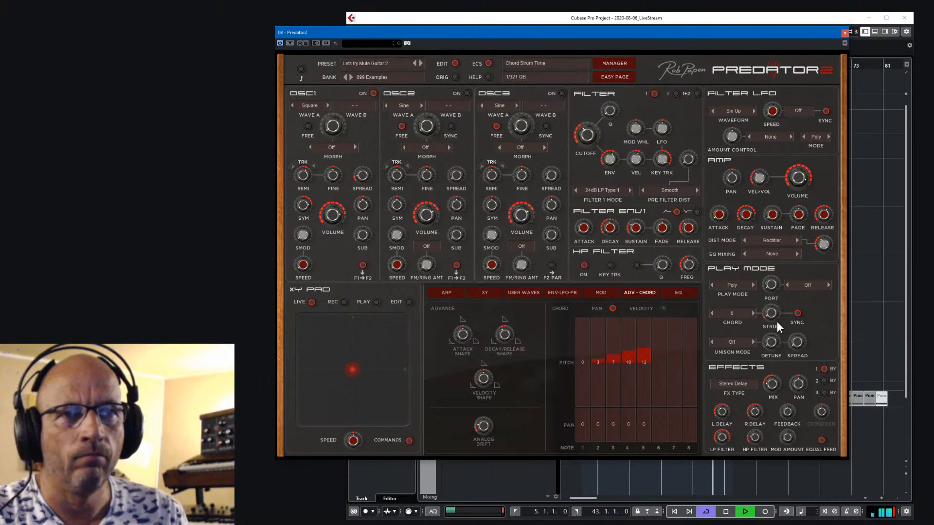
drag(777, 322, 775, 281)
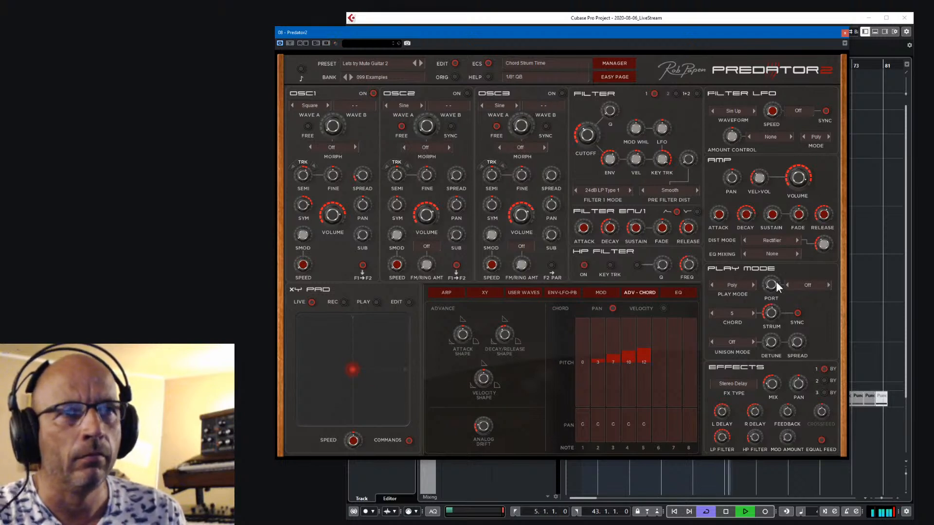
drag(776, 281, 772, 317)
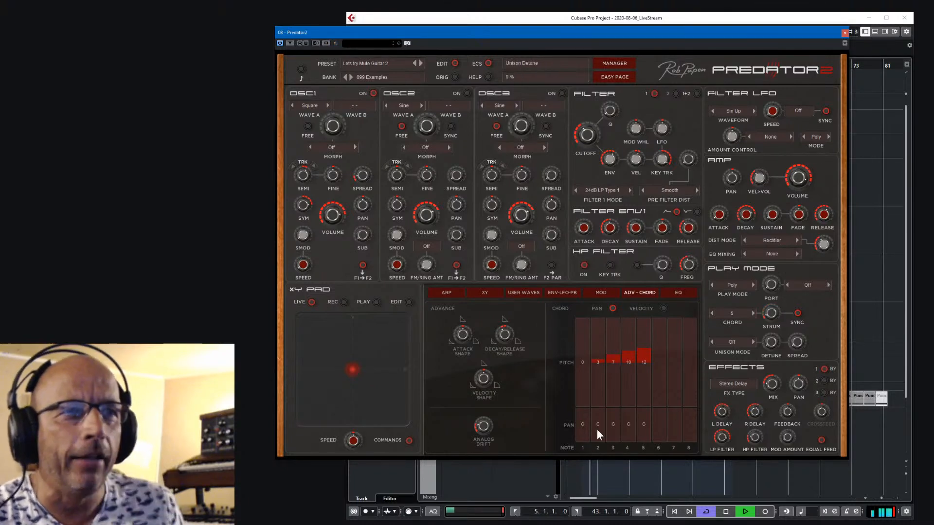
Pan chord notes 2 and 4 to R 100 and notes 3 and 5 to L 100, and set the strum time to 1/32T.
mouse_move(601, 420)
mouse_down()
mouse_move(602, 395)
mouse_move(622, 466)
mouse_up()
mouse_move(627, 421)
mouse_down()
mouse_move(628, 399)
mouse_move(643, 458)
mouse_up()
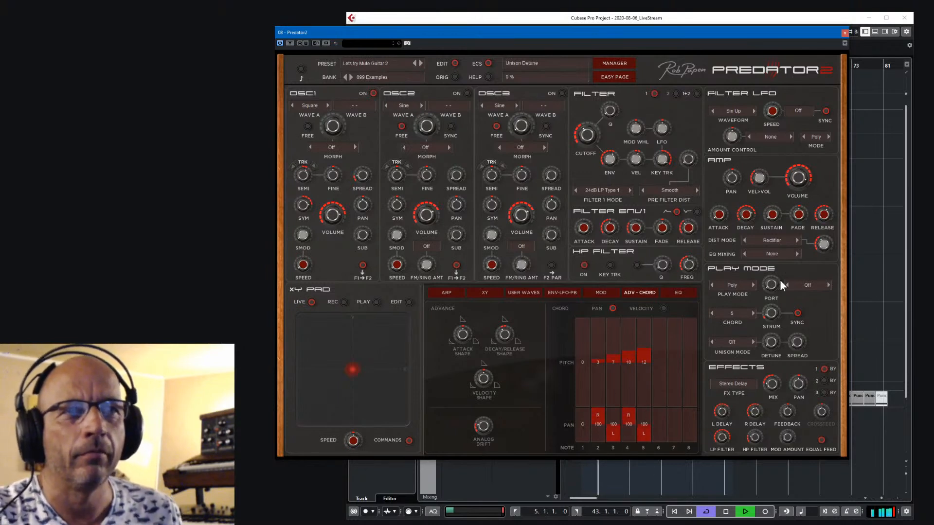
mouse_move(774, 305)
mouse_down()
mouse_move(780, 276)
mouse_move(773, 317)
mouse_up()
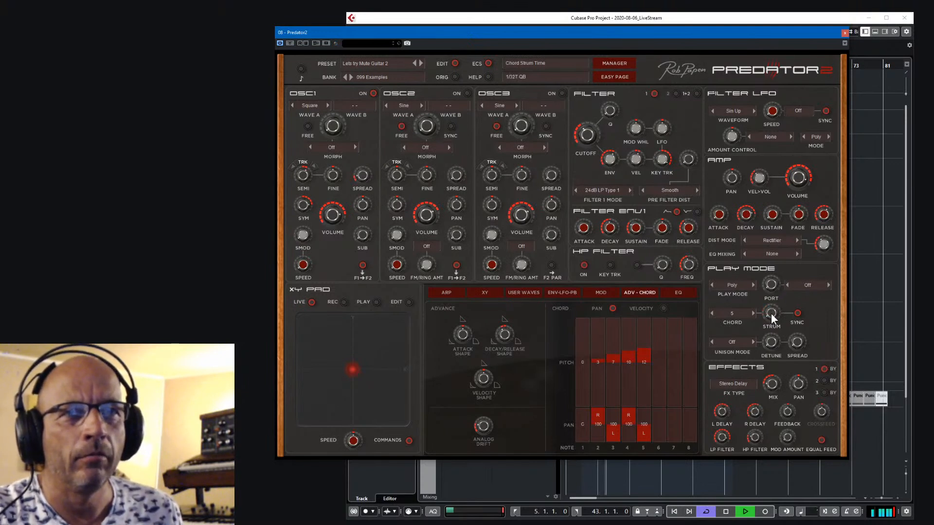
Reset the pan of chord notes 2 to 5 to centre.
click(615, 421)
click(592, 425)
click(629, 424)
click(641, 422)
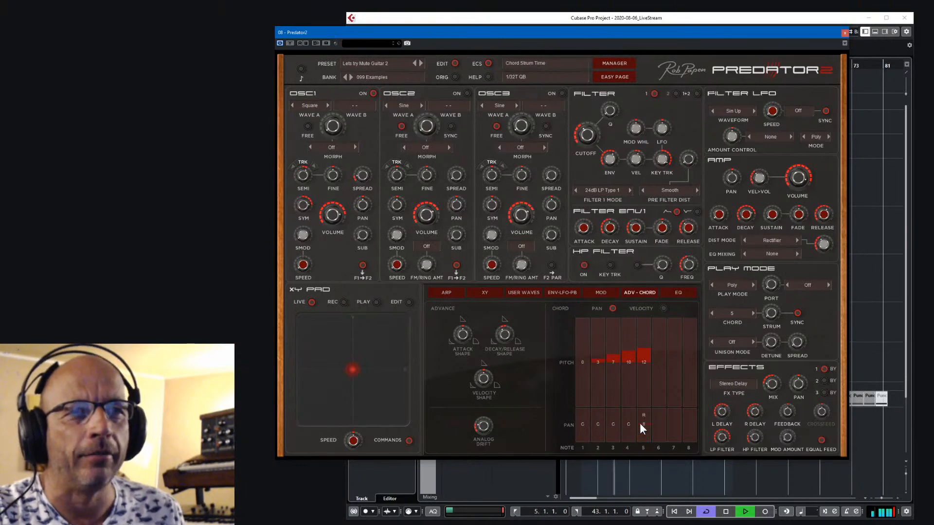
click(644, 421)
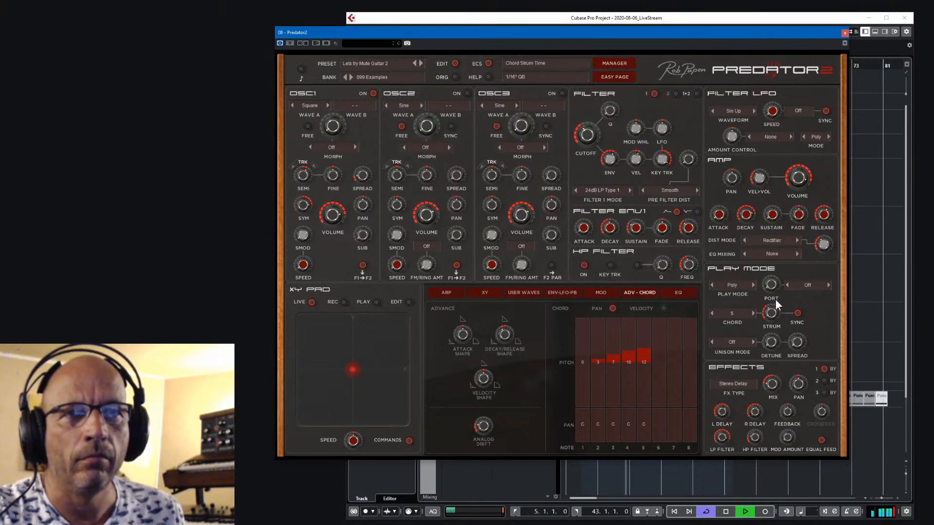
Set the second effect slot to Analogue Phaser and vary the synced chord strum time.
click(824, 381)
click(734, 383)
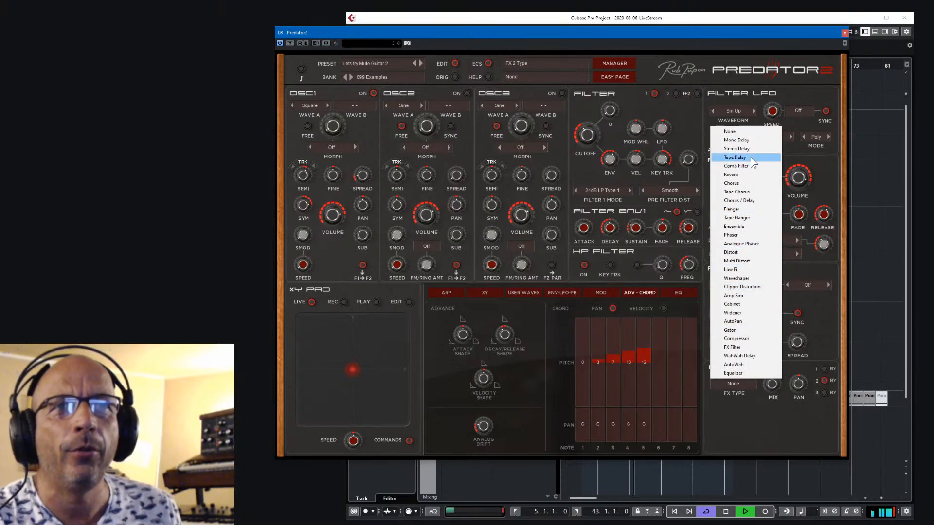
click(740, 243)
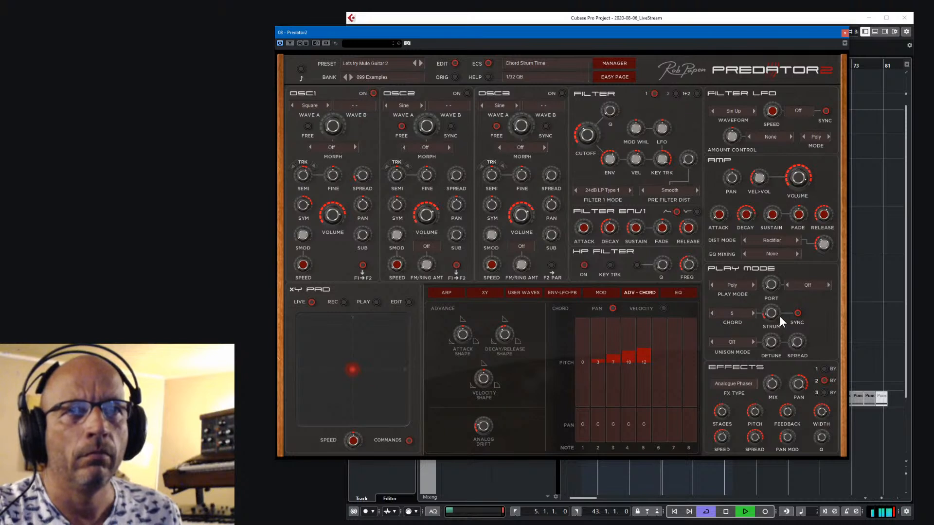
mouse_move(773, 311)
mouse_down()
mouse_move(776, 273)
mouse_move(777, 299)
mouse_up()
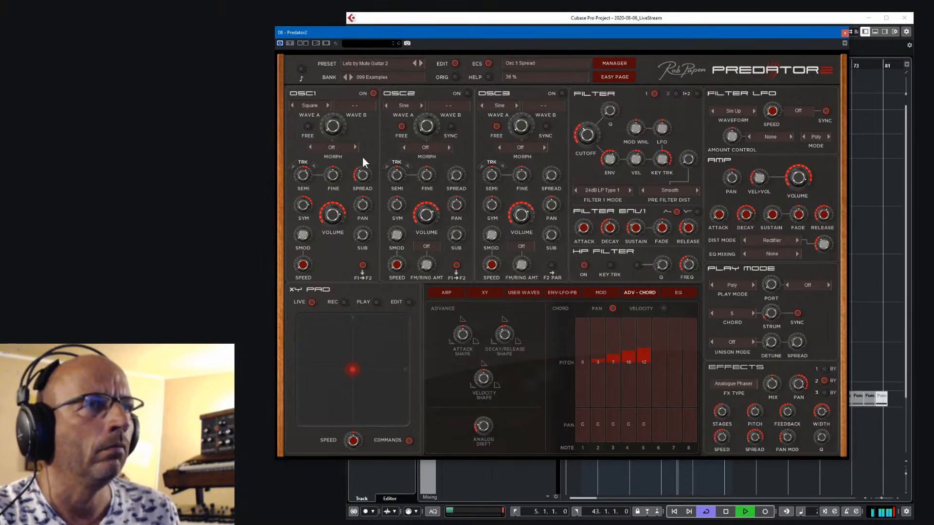
Adjust the oscillator 1 spread during playback and stop the transport.
scroll(366, 175, down, 5)
scroll(367, 175, up, 2)
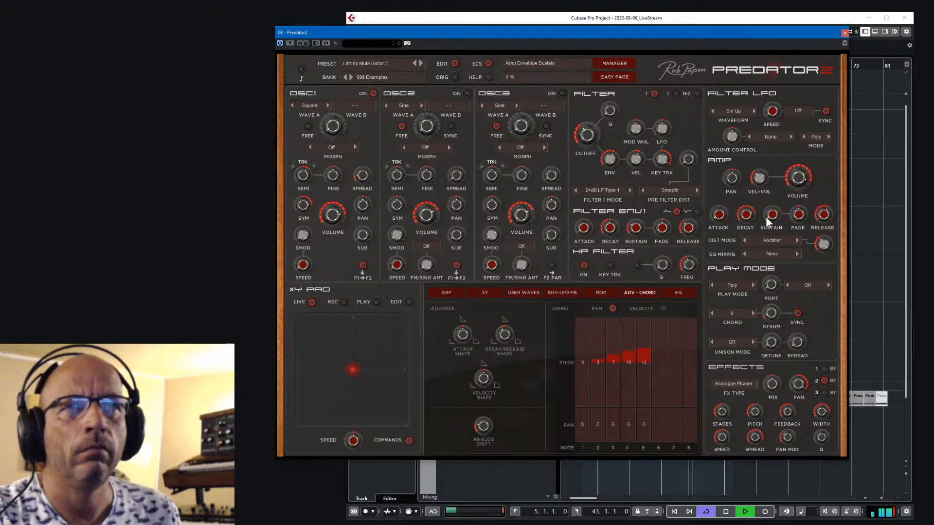
key(space)
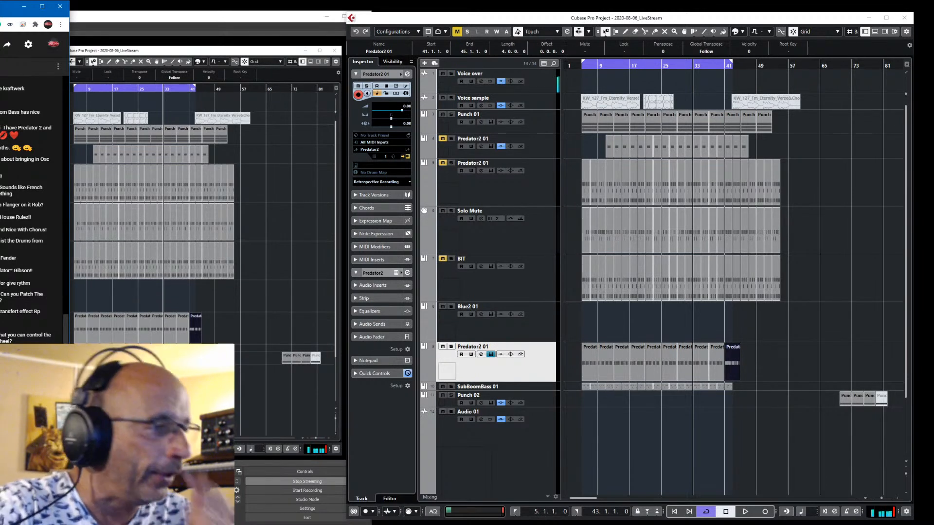
Return to the synth, set chord note 3 to pitch 12 and note 4 to -12, and vary the strum time during playback.
key(alt+Tab)
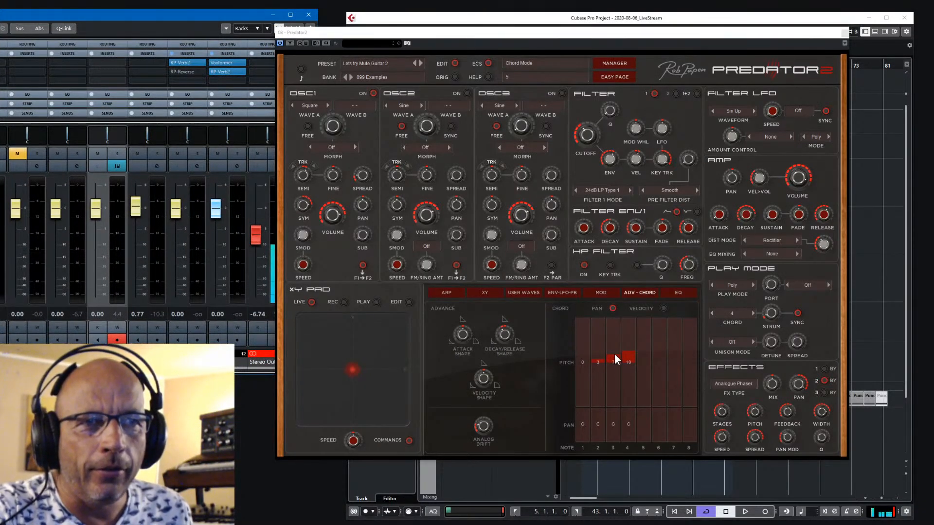
drag(615, 354, 614, 352)
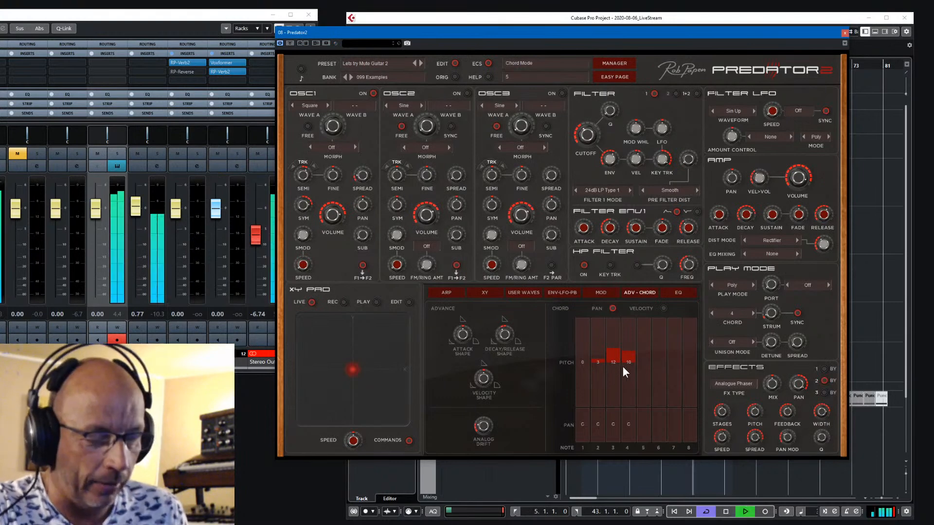
key(space)
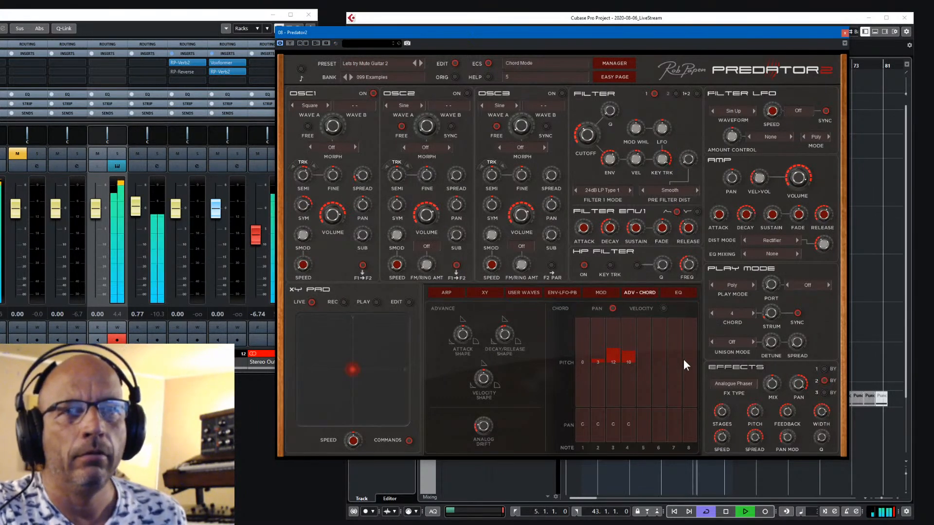
mouse_move(770, 314)
drag(629, 352, 629, 378)
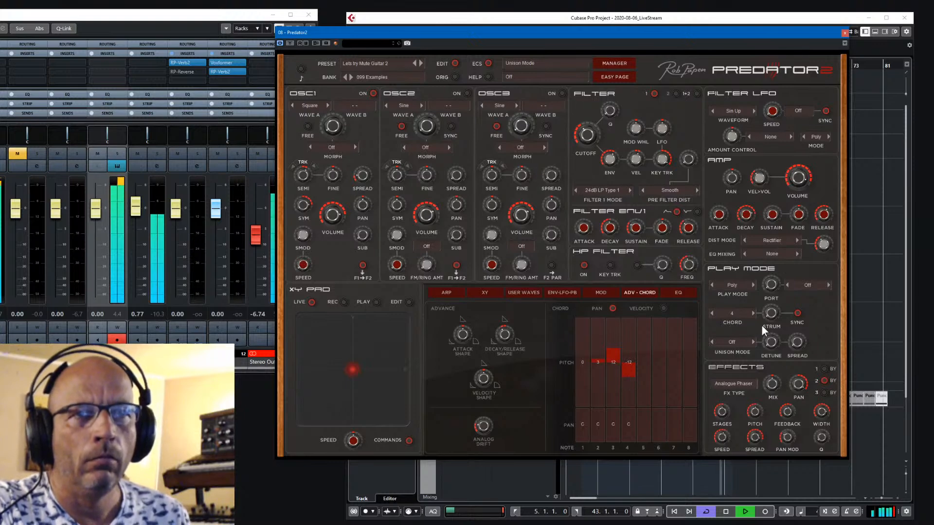
drag(775, 288, 784, 320)
key(space)
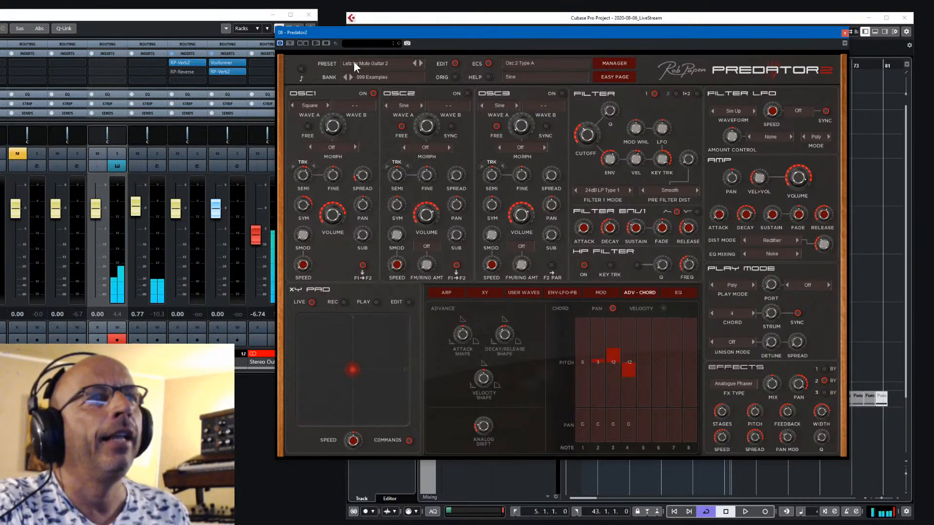
Recall the original preset, set the chord mode to 4 notes with note 2 at pitch 12, and raise the strum time.
click(455, 76)
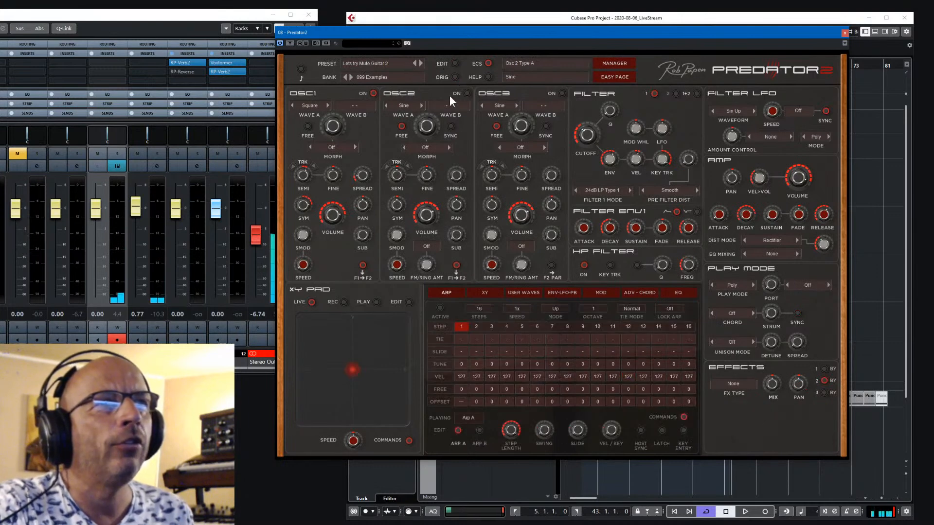
click(734, 312)
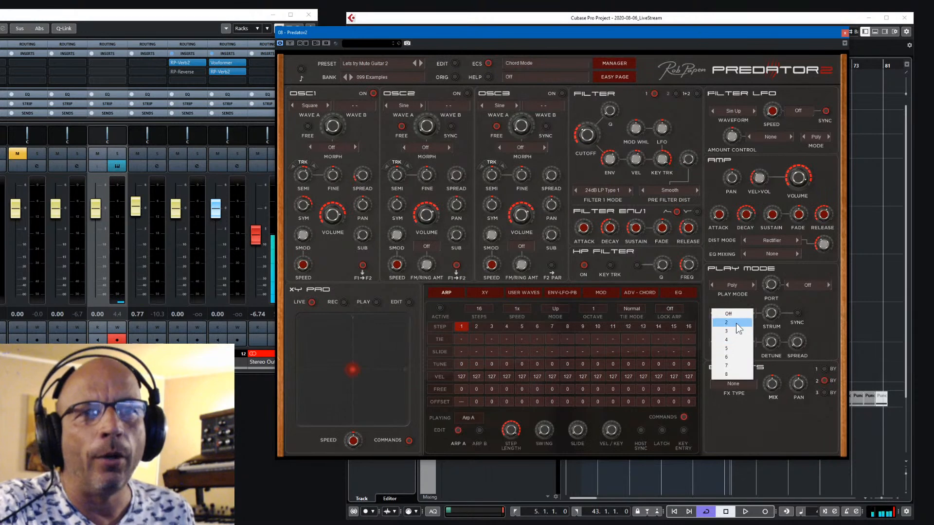
click(732, 340)
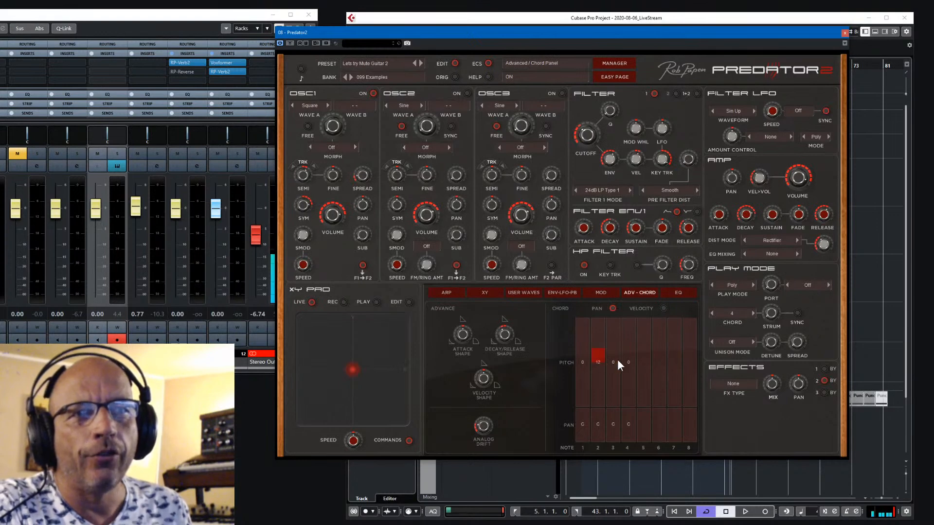
drag(771, 314, 783, 288)
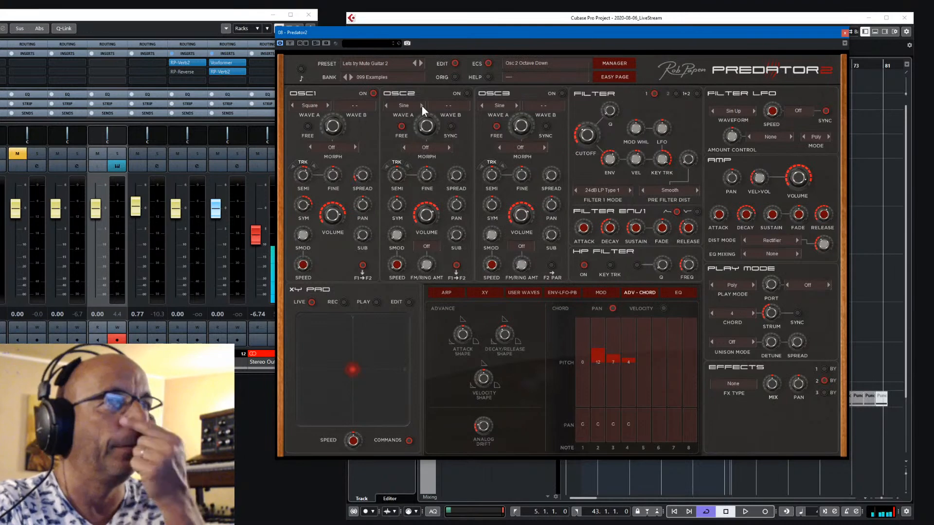
Recall the original preset again, check the live chat and reopen the track's Predator2 editor.
click(452, 77)
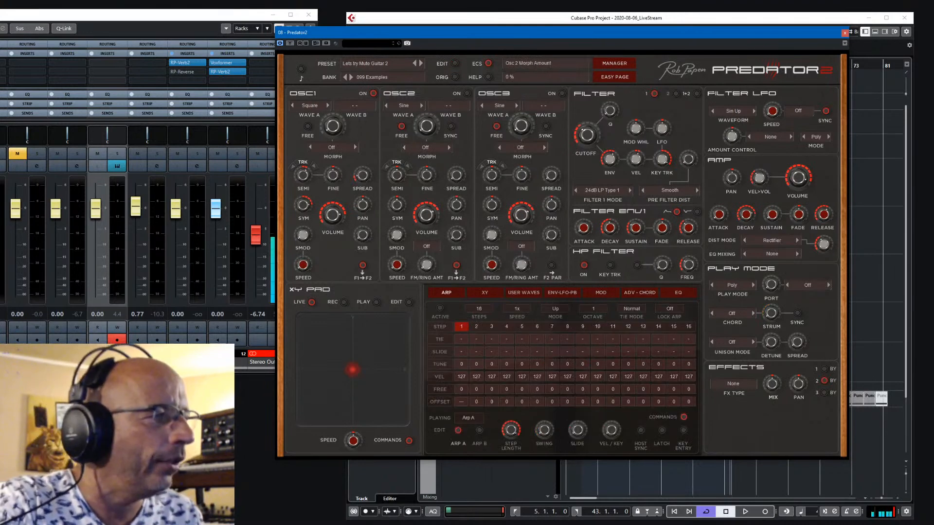
key(alt+Tab)
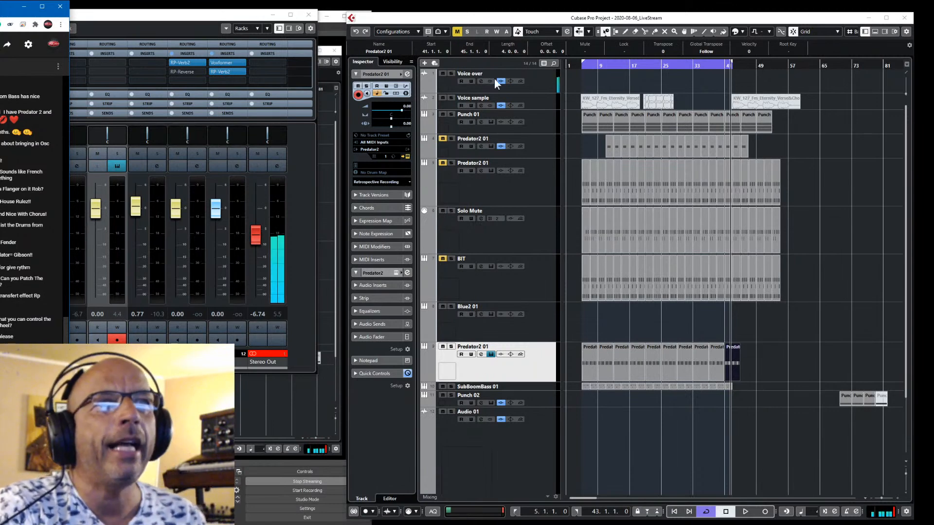
click(407, 155)
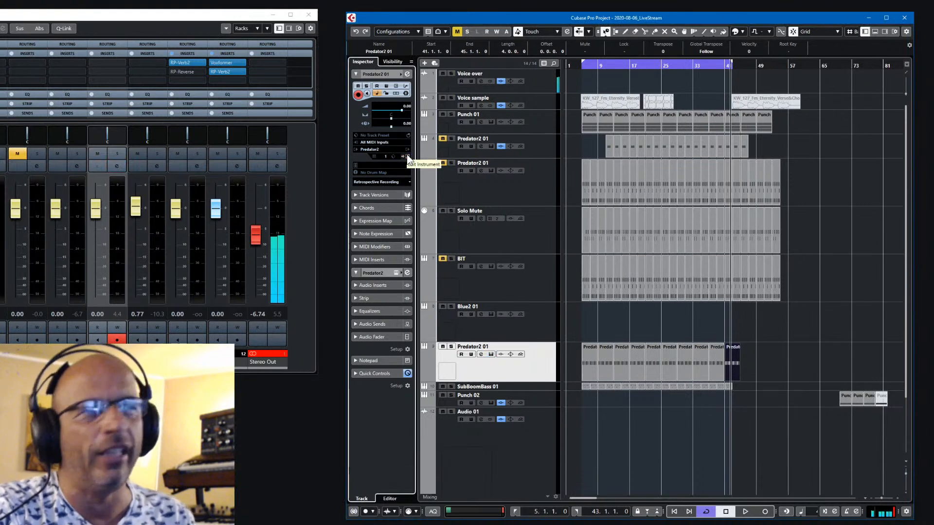
click(407, 155)
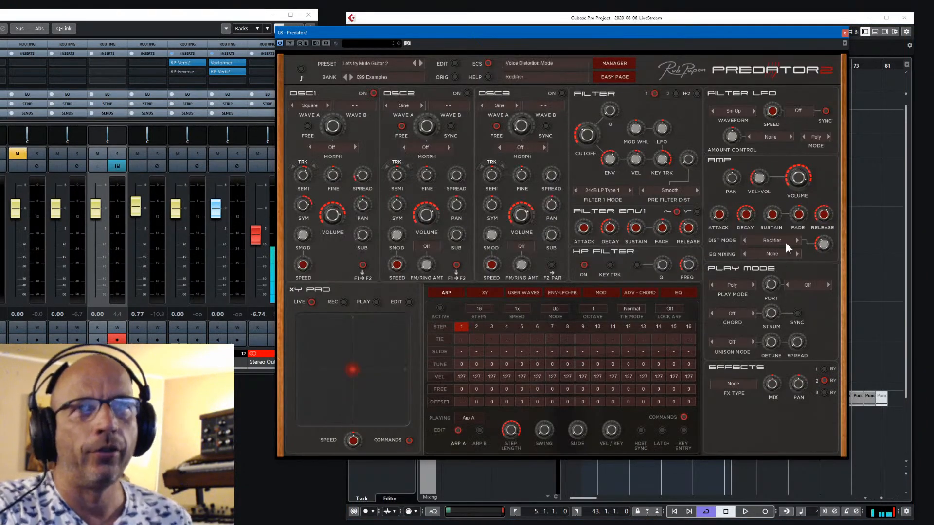
View the synth's credits and settings page, look through the available tuning scale files and return without loading one.
click(748, 72)
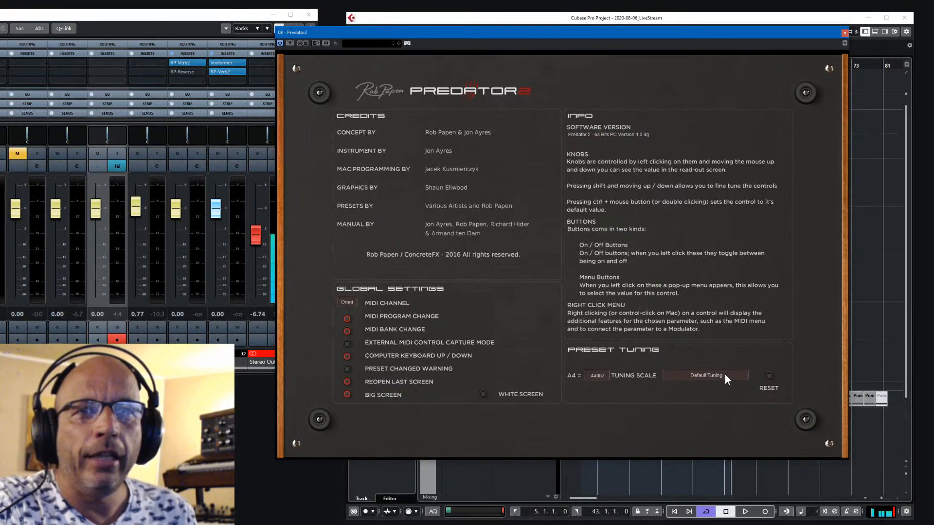
click(700, 375)
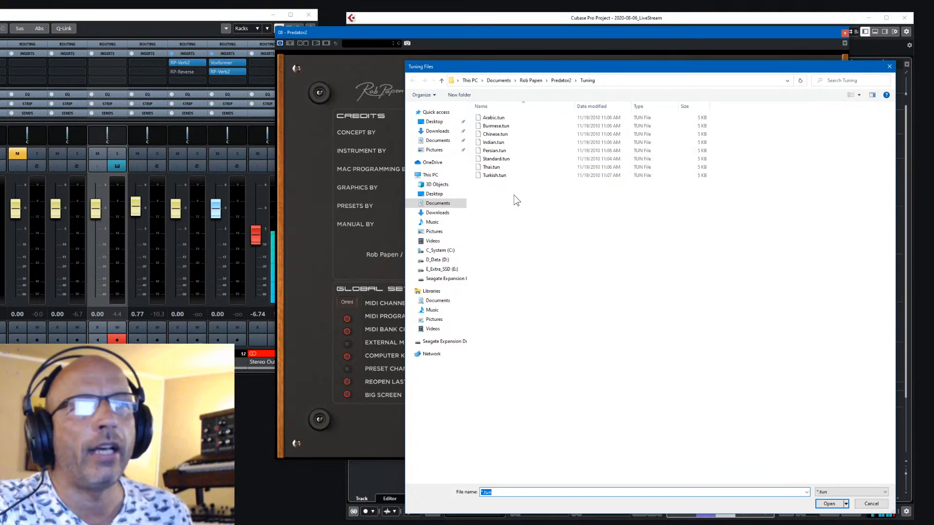
click(871, 504)
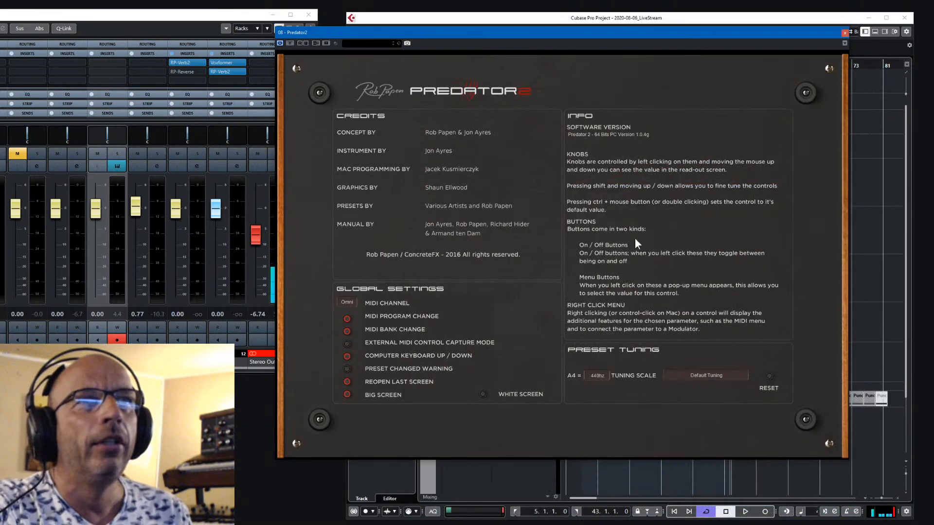
click(466, 98)
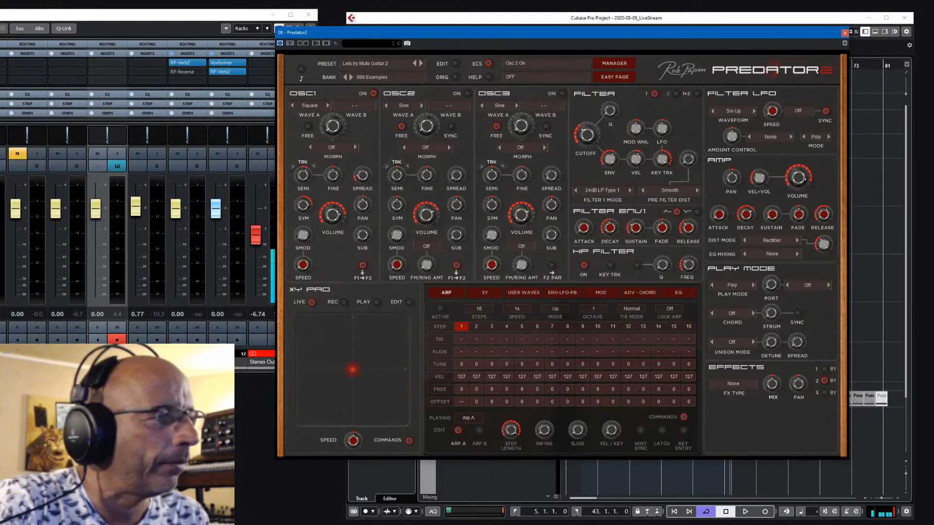
Check the live chat, then view the synth's modulation matrix and its available FX destinations without choosing one.
key(alt+Tab)
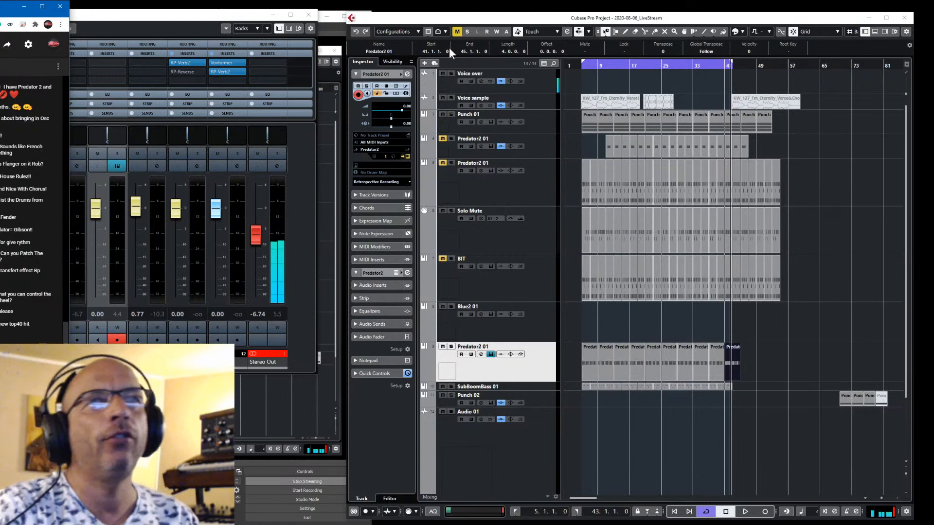
click(818, 19)
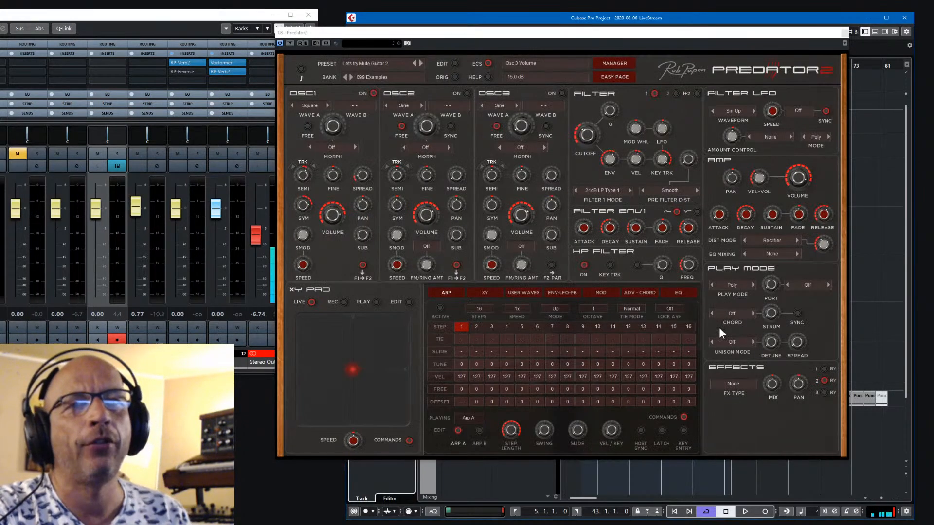
click(612, 294)
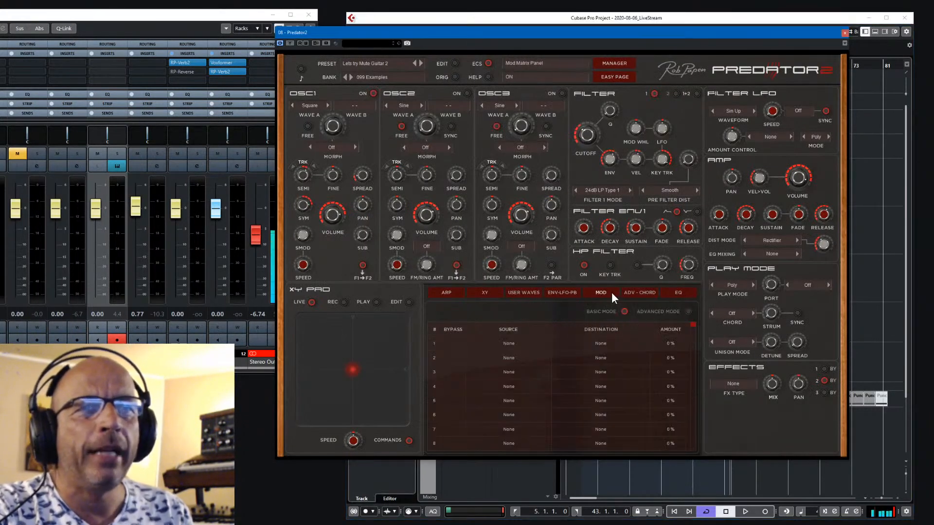
click(603, 343)
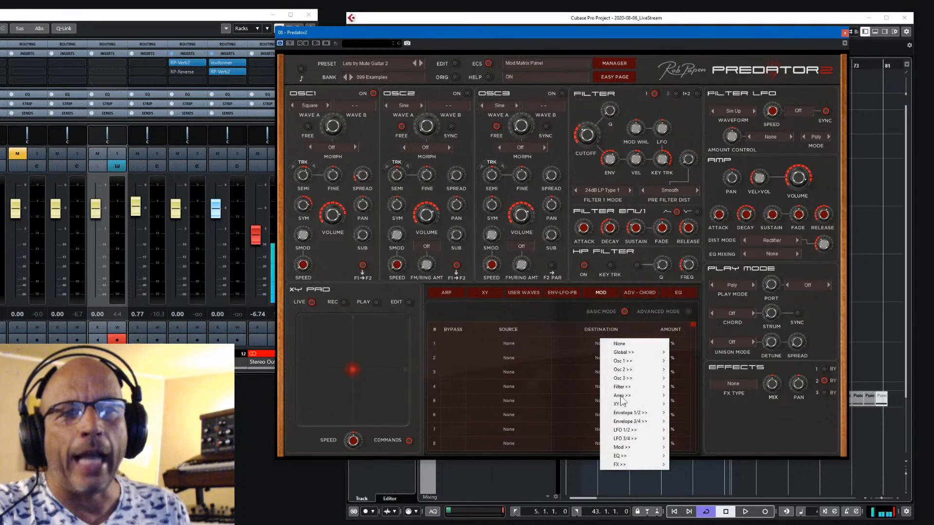
mouse_move(649, 464)
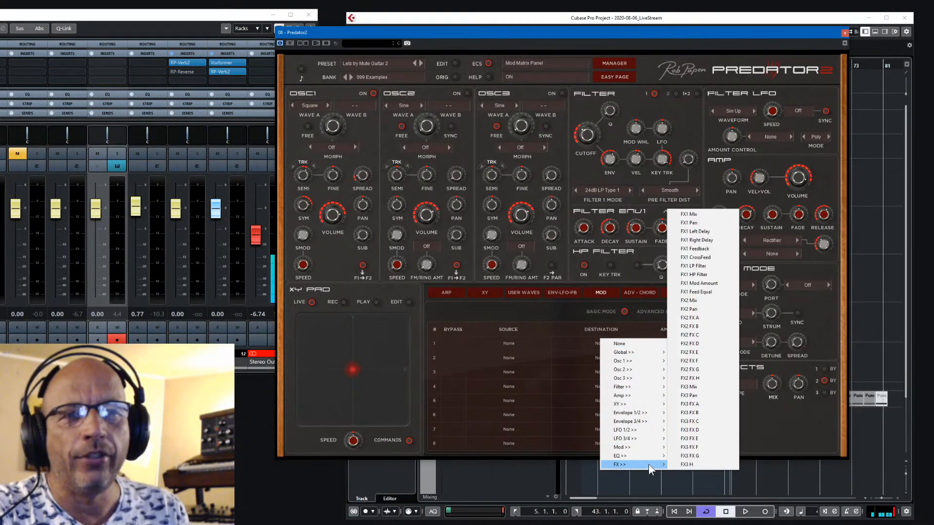
click(814, 426)
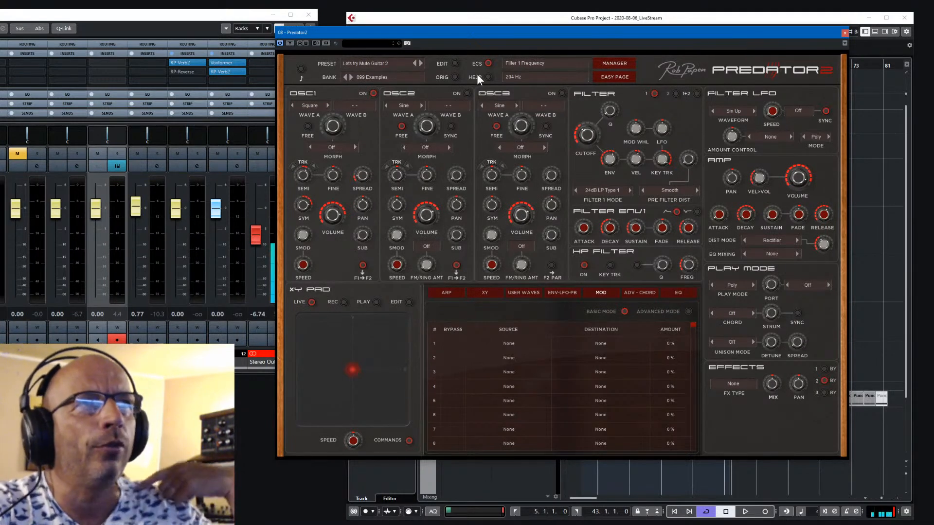
Unmute the Predator2 track above the Solo Mute track, bring the synth editor back into view and start playback.
drag(779, 31, 306, 27)
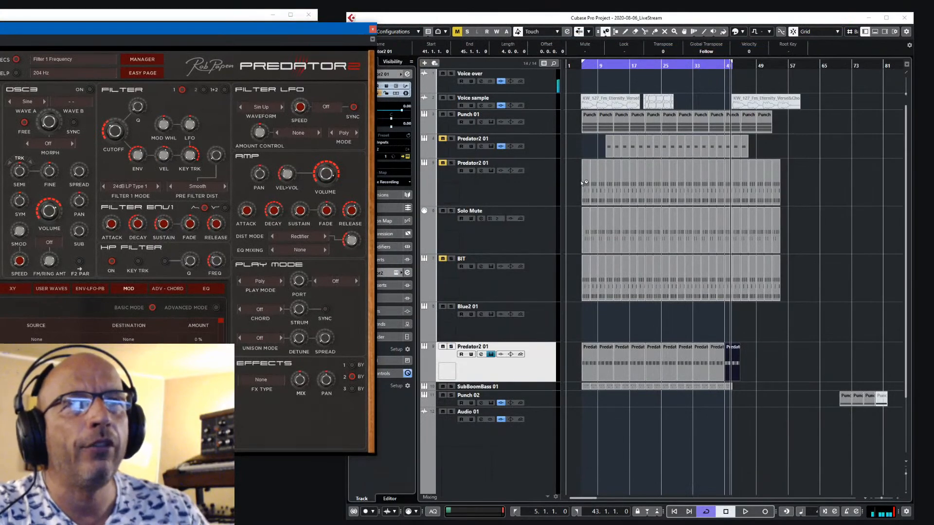
click(442, 163)
drag(317, 25, 840, 43)
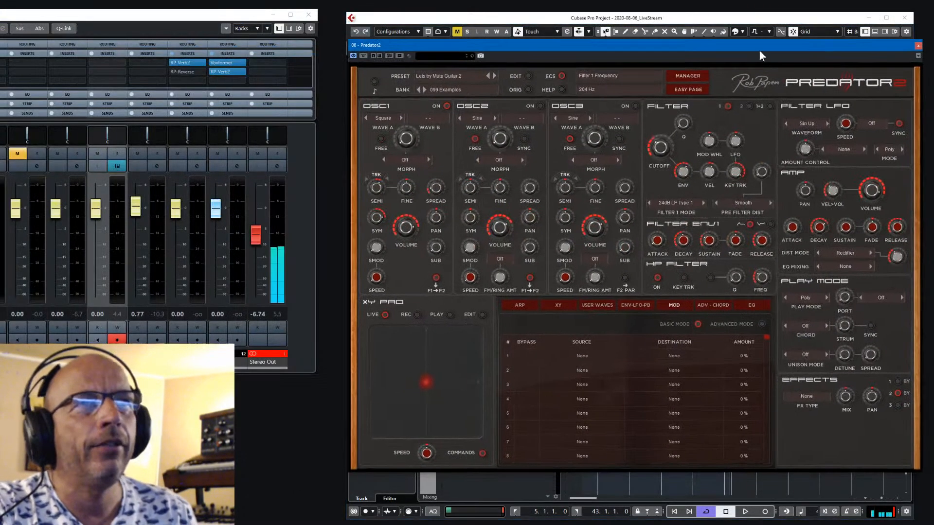
click(495, 73)
key(space)
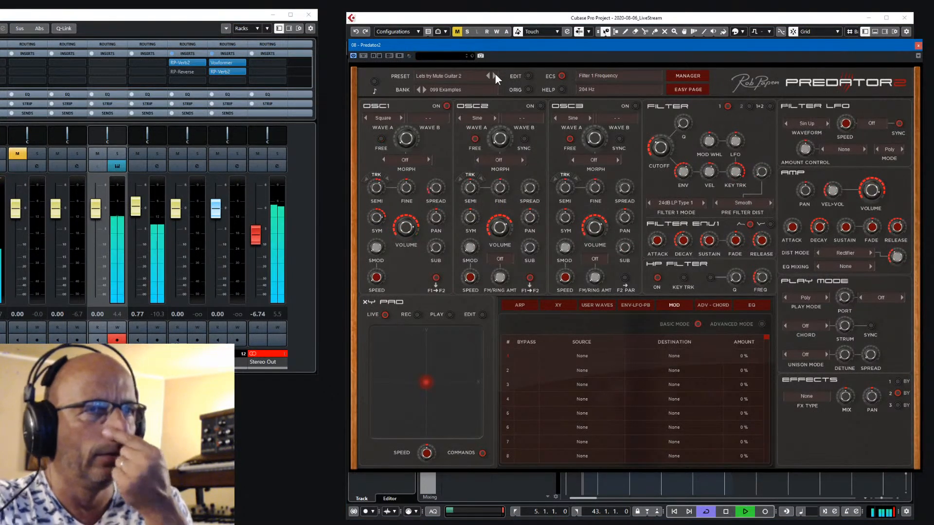
Set filter 2 to 12dB BP Type 2, raise its cutoff and set its mod wheel amount to about +73%.
mouse_move(714, 139)
mouse_down()
mouse_move(717, 123)
mouse_move(716, 133)
mouse_up()
double_click(710, 139)
click(749, 106)
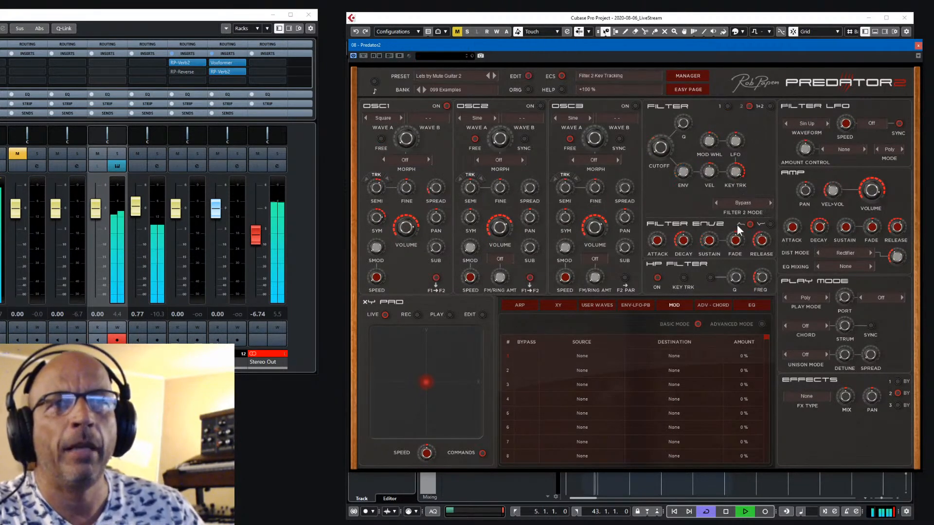
click(746, 205)
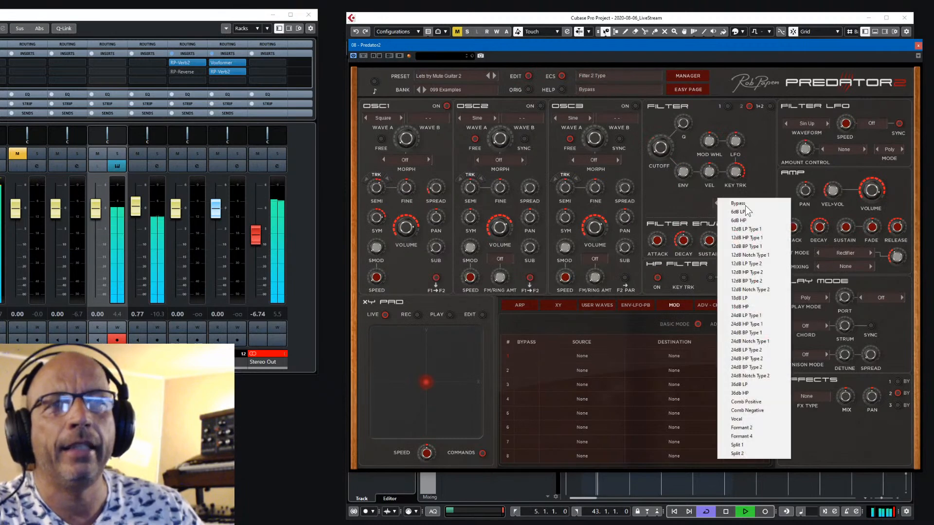
click(747, 280)
drag(662, 147, 667, 105)
drag(715, 142, 717, 106)
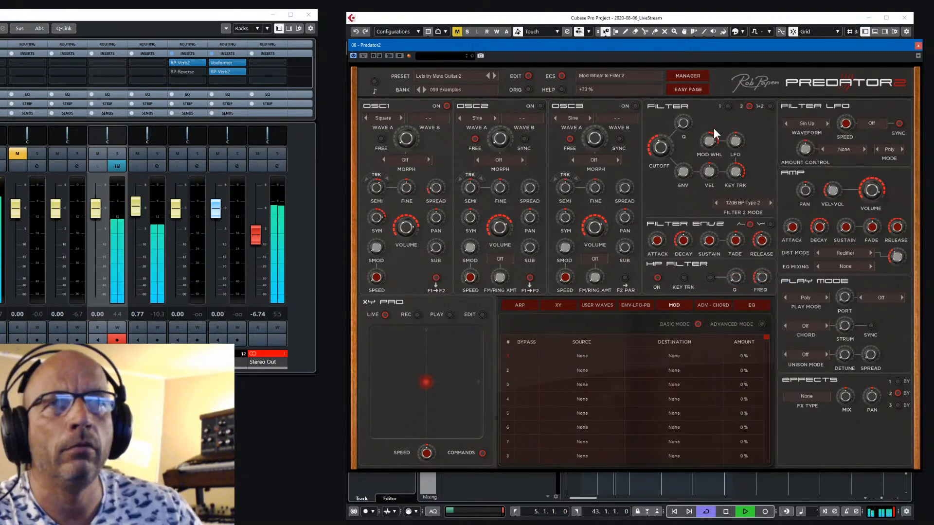
Vary filter 2's cutoff and Q, try an LFO amount of +50% before resetting it to 0%, and solo the track.
drag(662, 147, 669, 127)
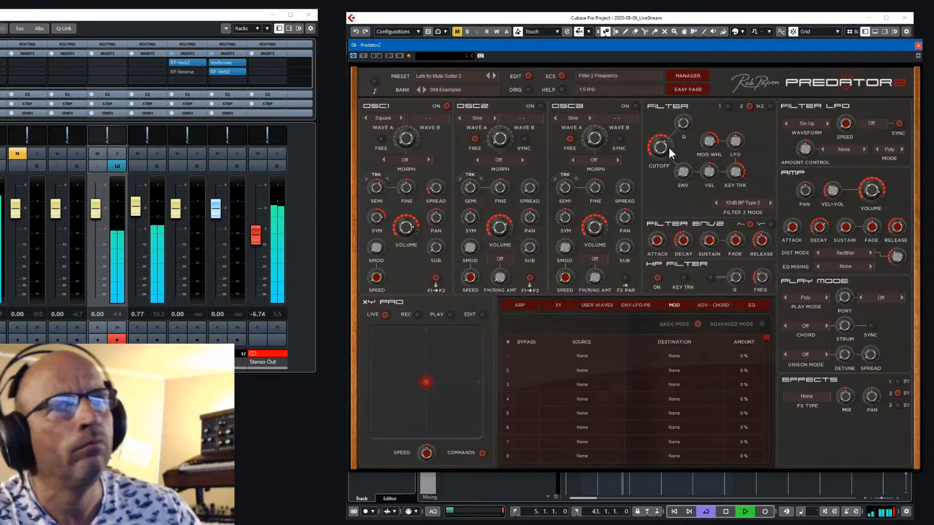
drag(686, 126, 690, 92)
drag(662, 147, 666, 168)
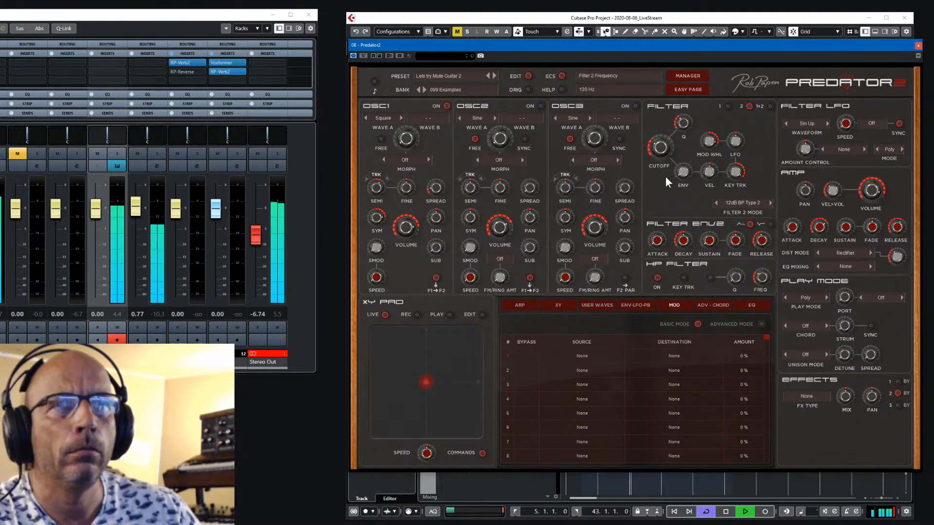
drag(736, 145, 744, 121)
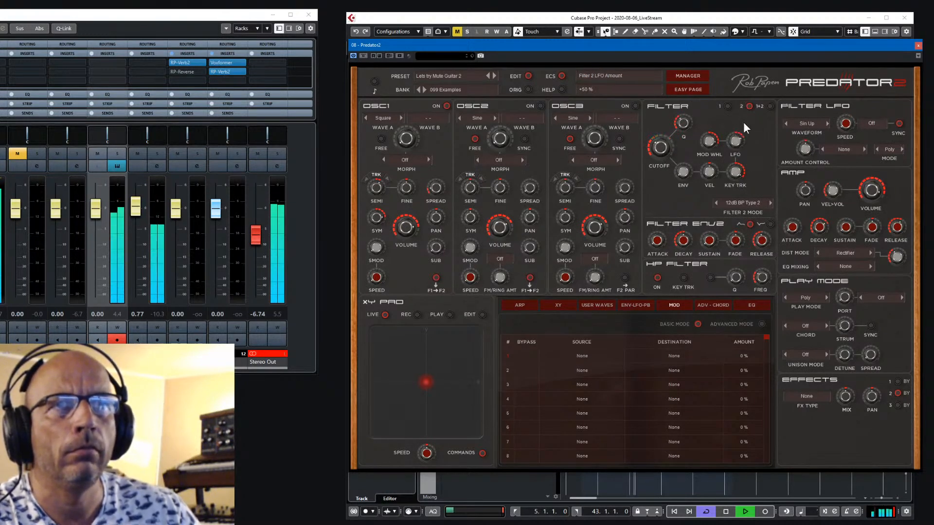
key(s)
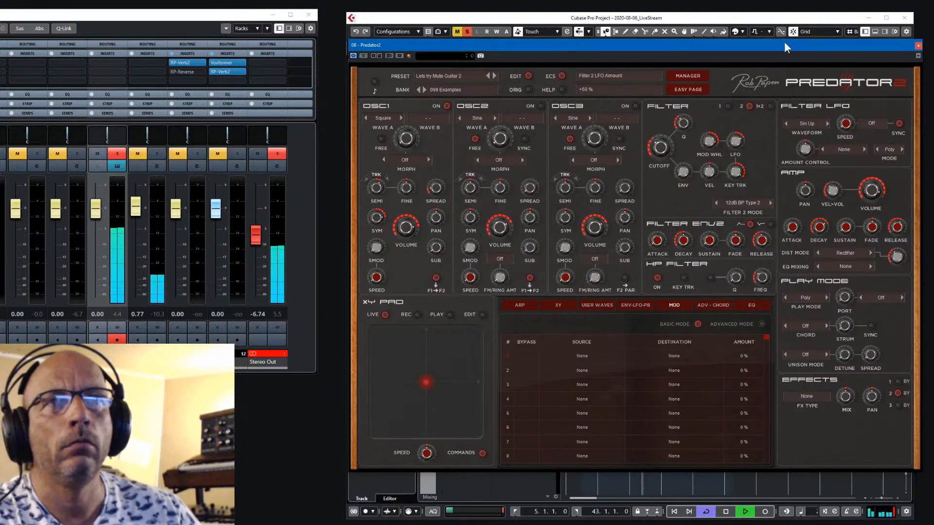
drag(784, 41, 764, 43)
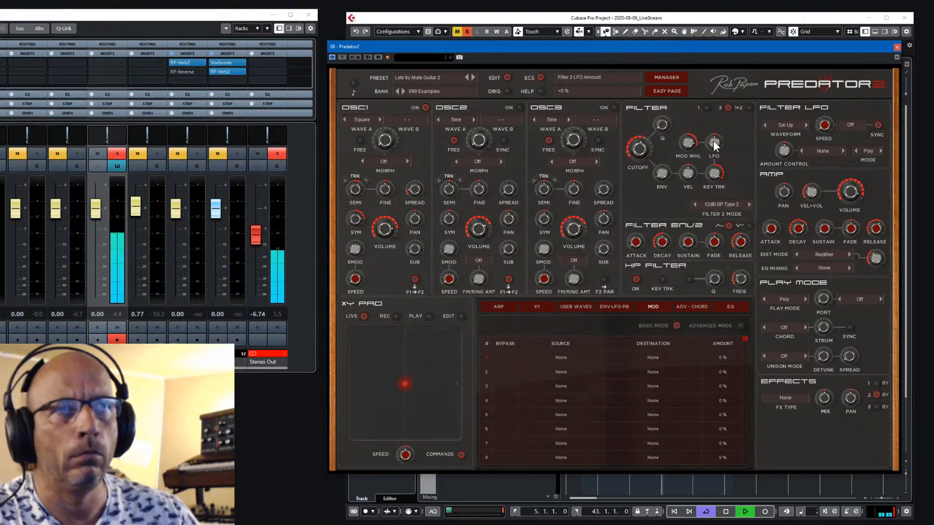
Unsolo the lower Predator2 track and mute it to hear the rest of the mix.
drag(801, 48, 300, 69)
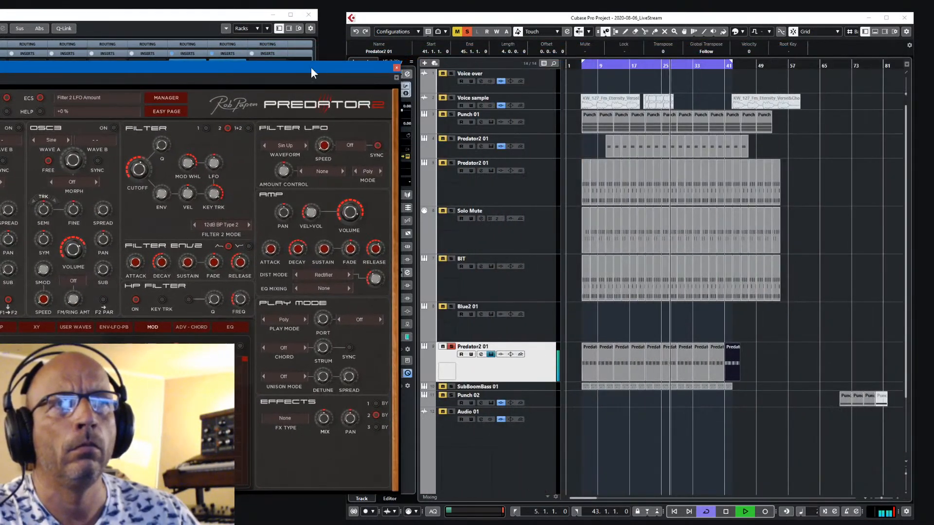
click(451, 346)
click(443, 347)
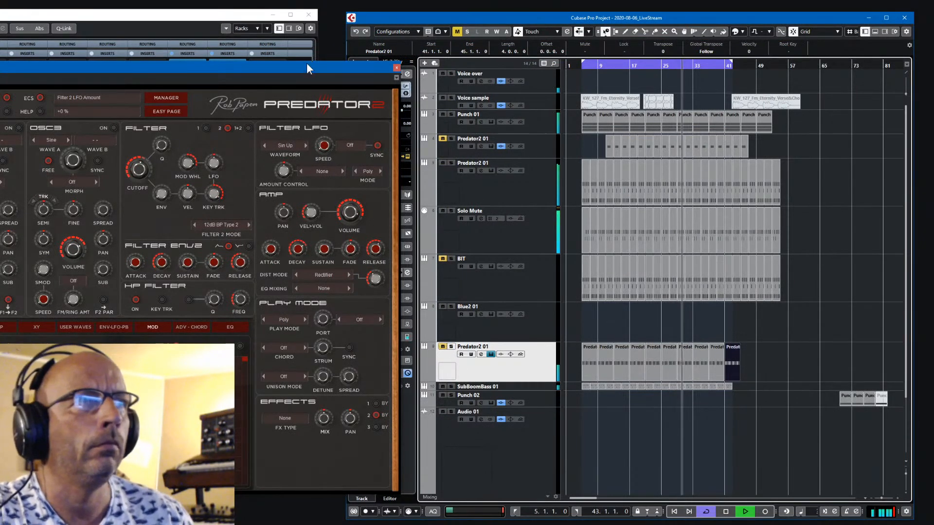
Mute the upper Predator2 track and the Solo Mute track, and unmute the lower Predator2 track.
drag(307, 69, 303, 47)
click(442, 163)
click(442, 210)
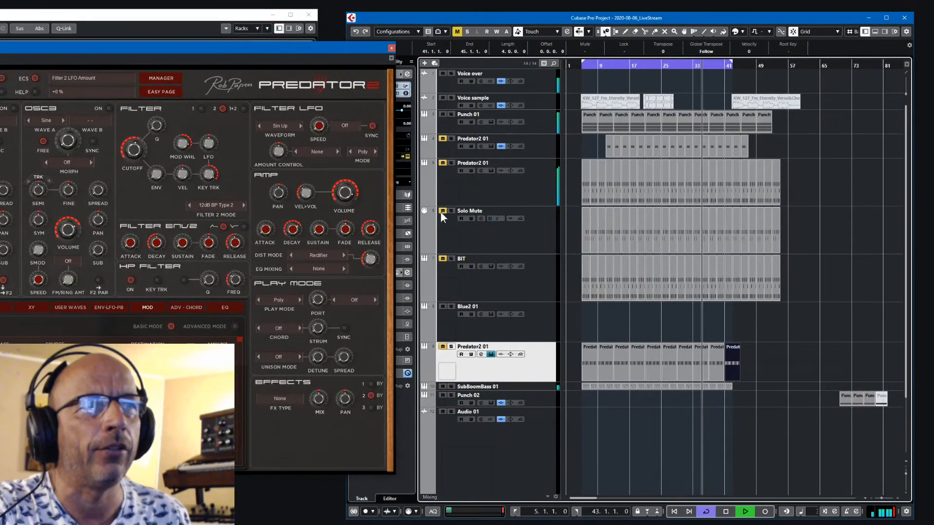
click(442, 347)
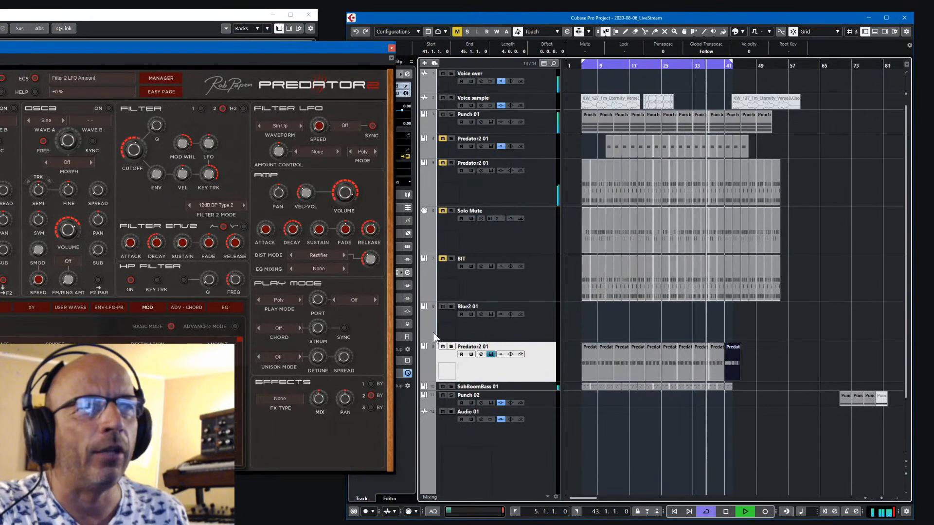
Listen with the lower track's Predator2 editor in view, stop playback and close the editor.
drag(287, 51, 800, 25)
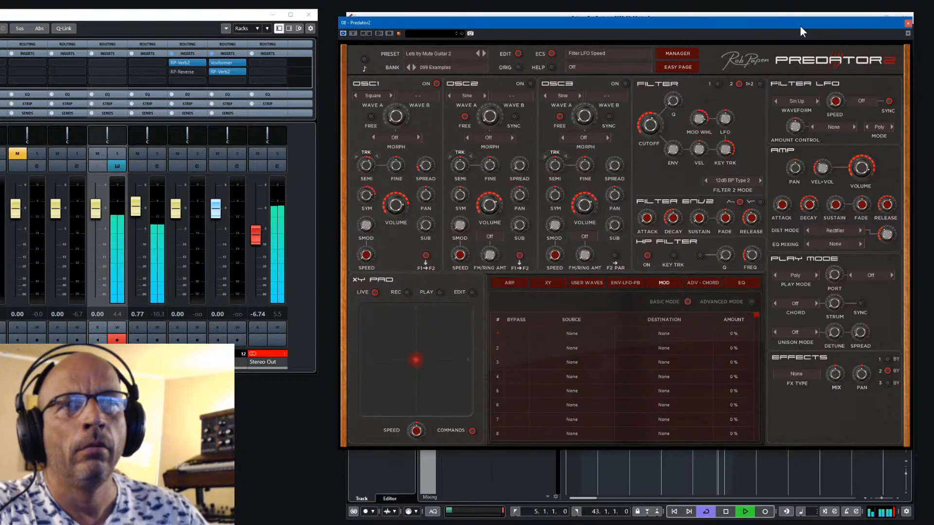
drag(799, 25, 717, 38)
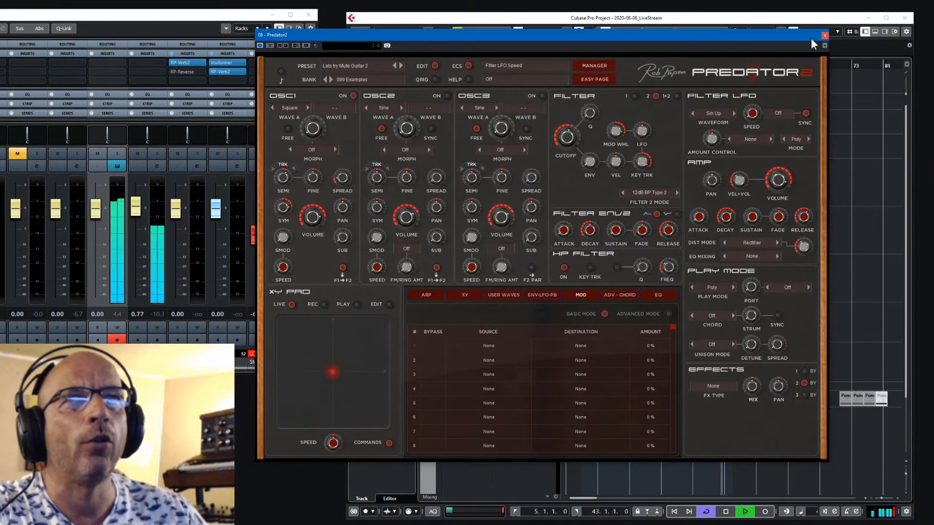
key(space)
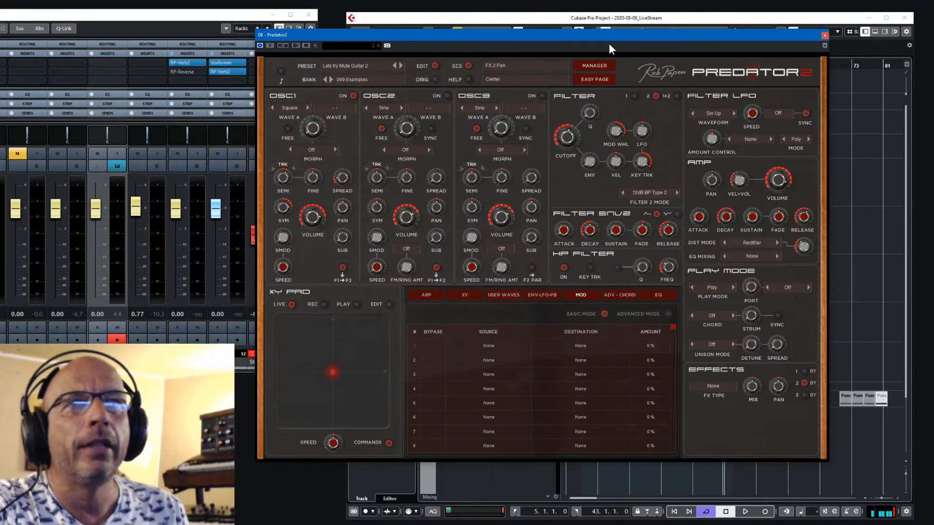
click(825, 36)
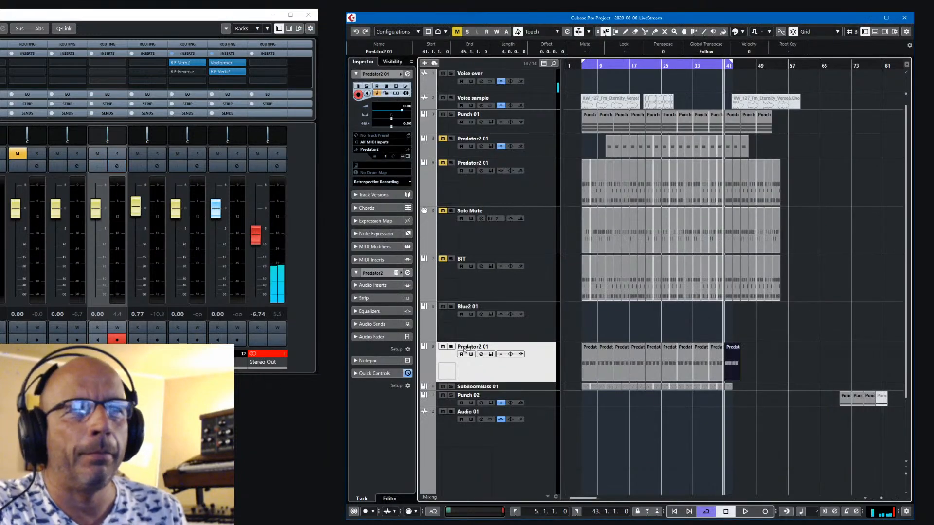
Mute the lower Predator2 track, unmute Solo Mute and the upper Predator2 track, and return the playhead to the left locator.
click(442, 346)
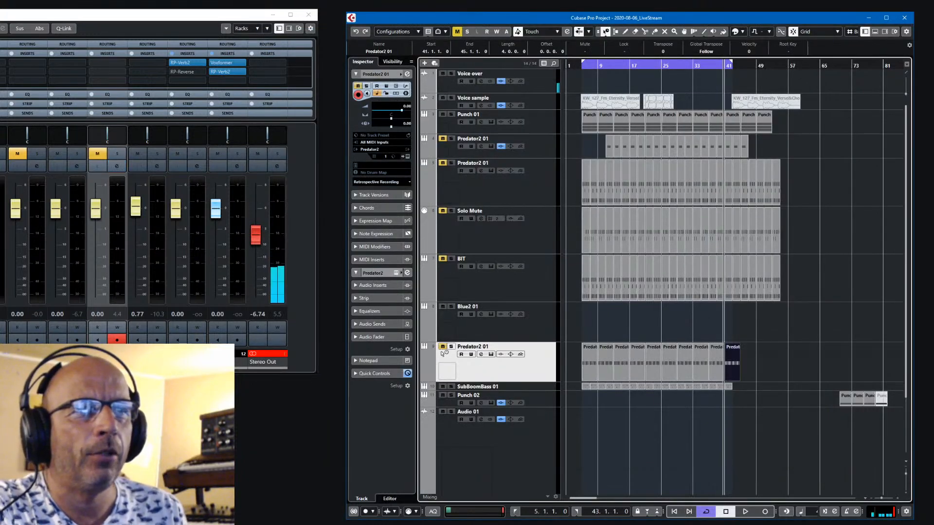
click(442, 211)
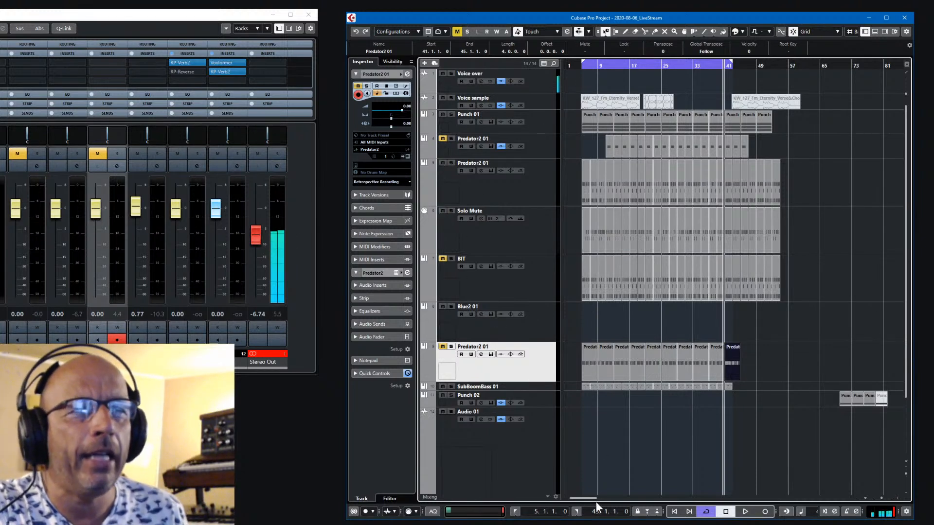
click(514, 512)
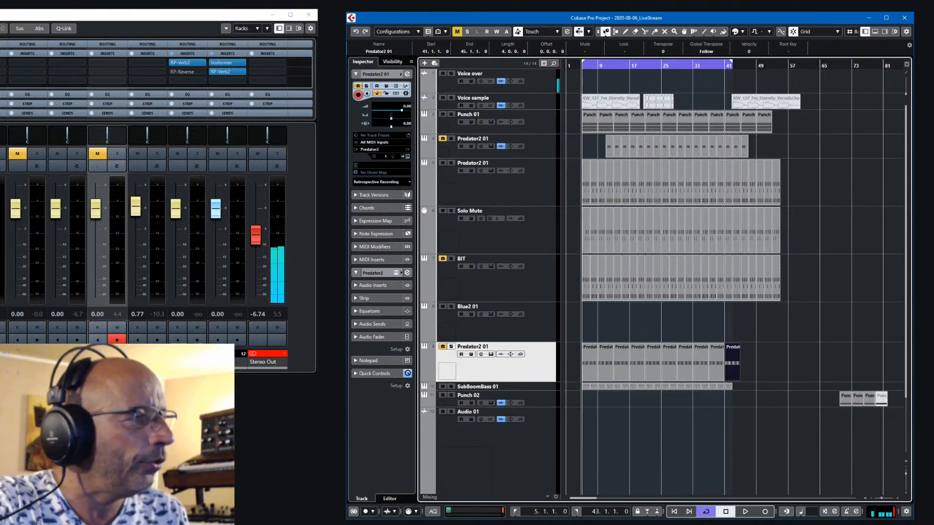
Check the live chat, then select the BIT track and unmute it.
key(alt+Tab)
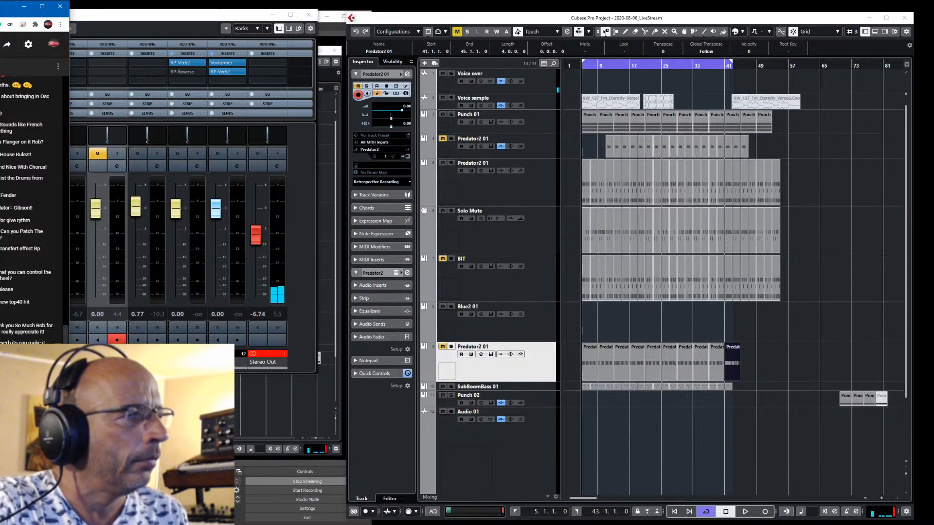
click(544, 143)
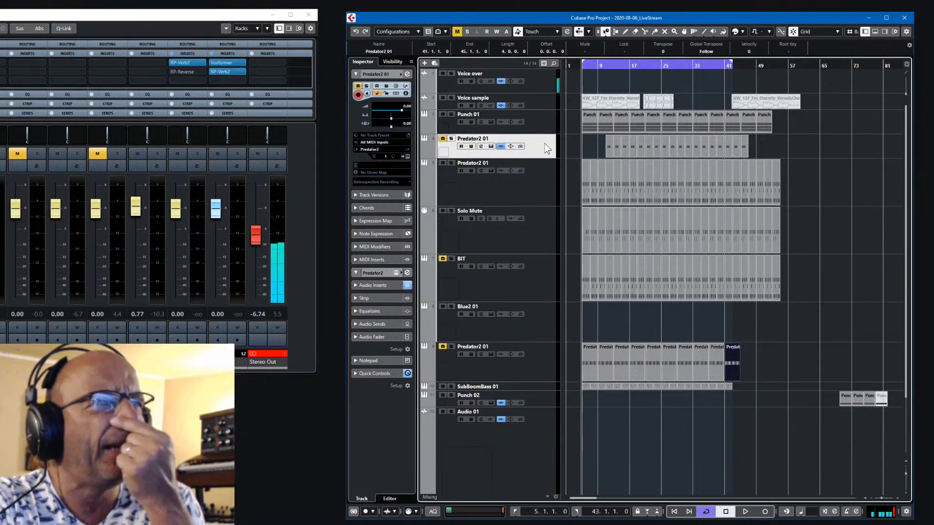
click(535, 187)
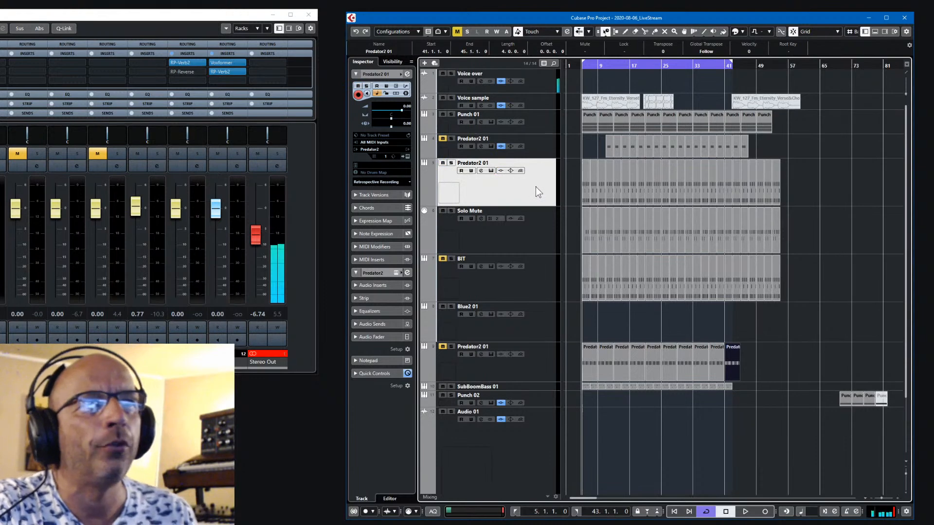
click(547, 279)
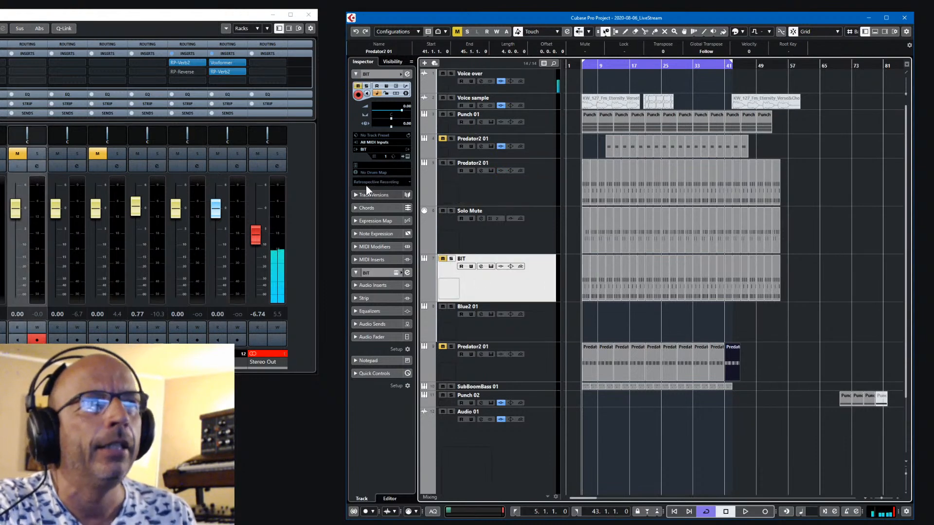
click(443, 259)
Open the BIT track's instrument editor, view its credits and settings page and return to the main panel.
click(405, 156)
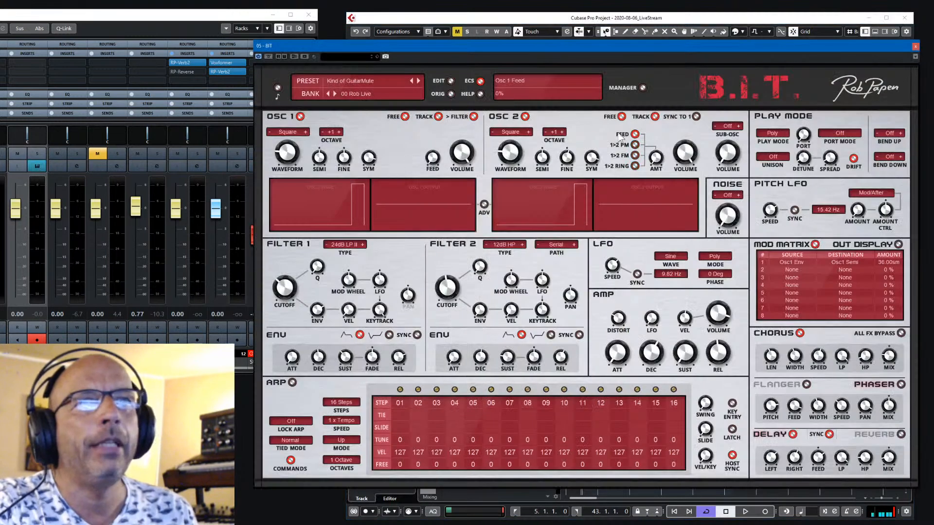
click(716, 88)
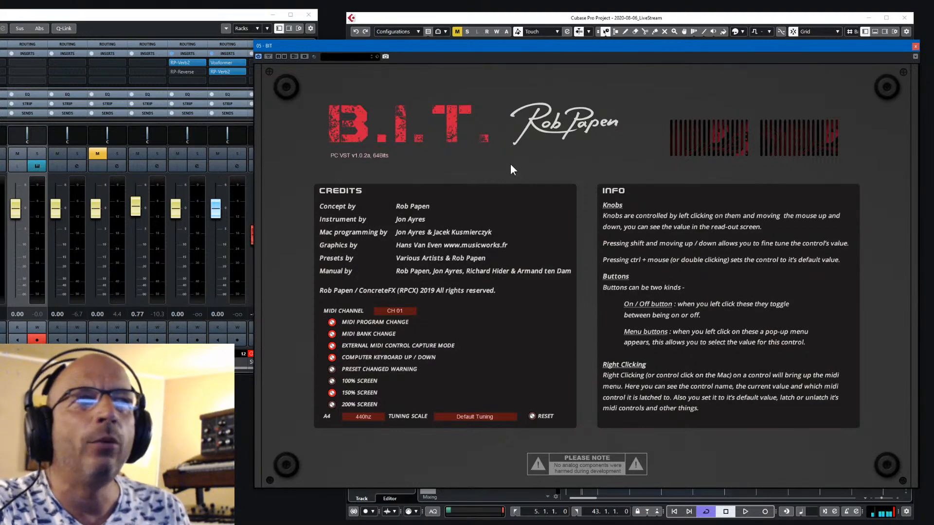
click(344, 125)
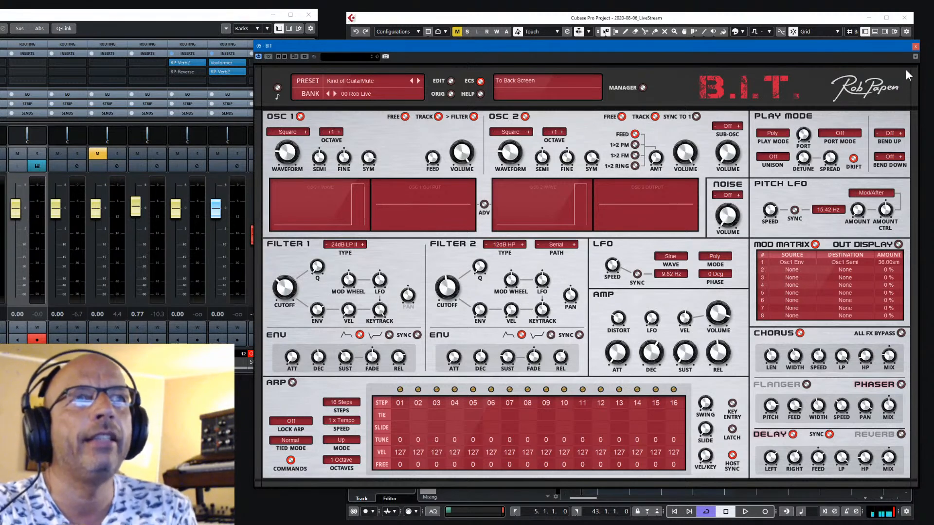
Check the screen-size options in the B.I.T. preset menu, view the credits and settings page and return to the main panel.
click(367, 81)
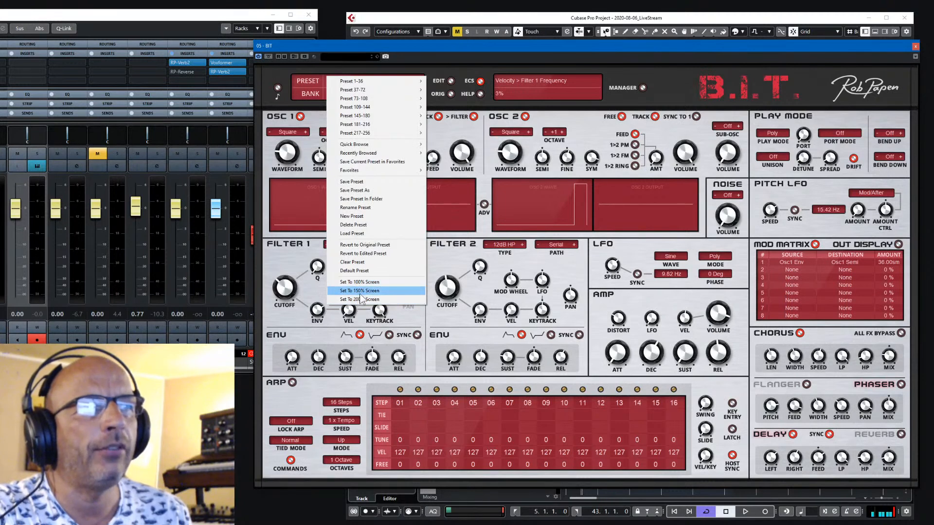
click(898, 71)
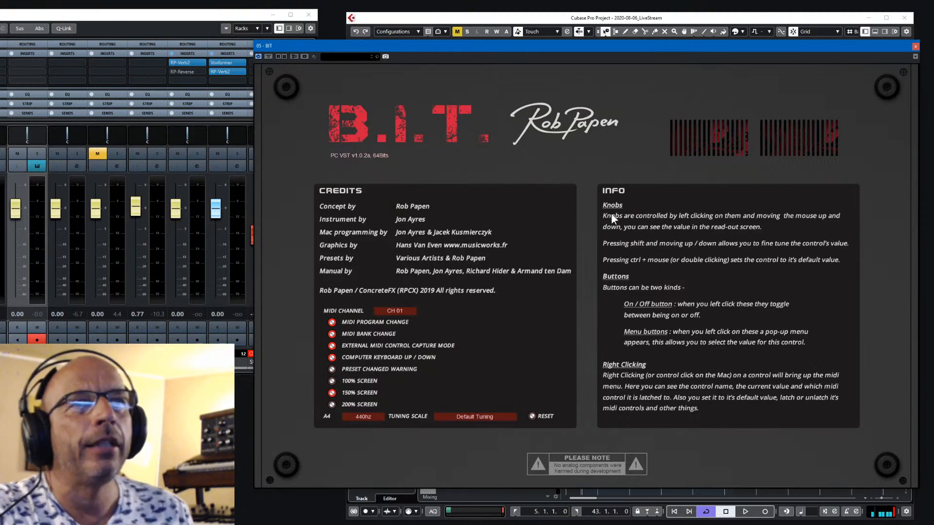
click(553, 126)
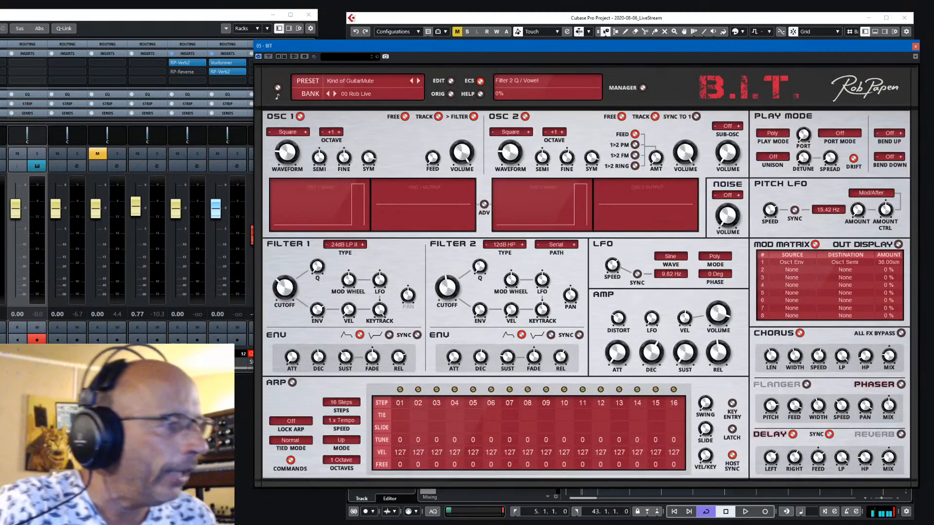
Check the live chat, close the B.I.T. editor, then select and unmute the lower Predator2 track.
key(alt+Tab)
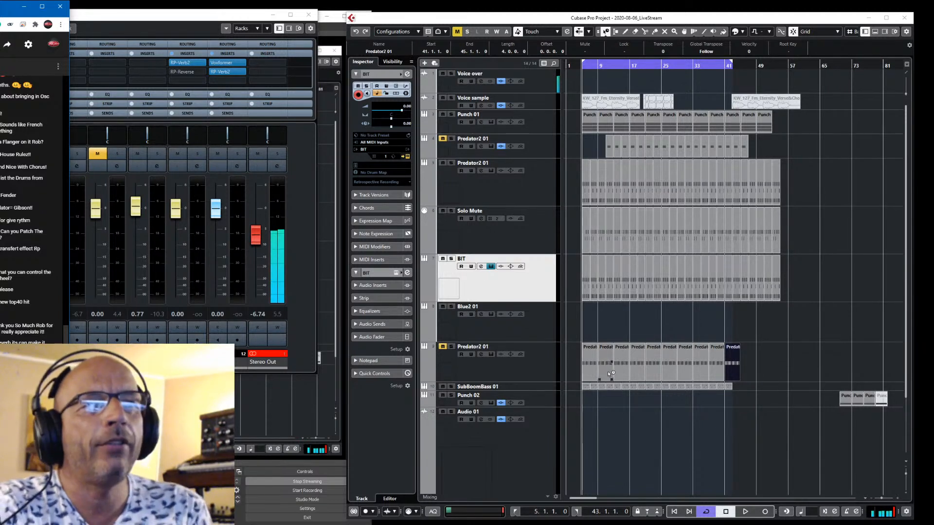
click(536, 372)
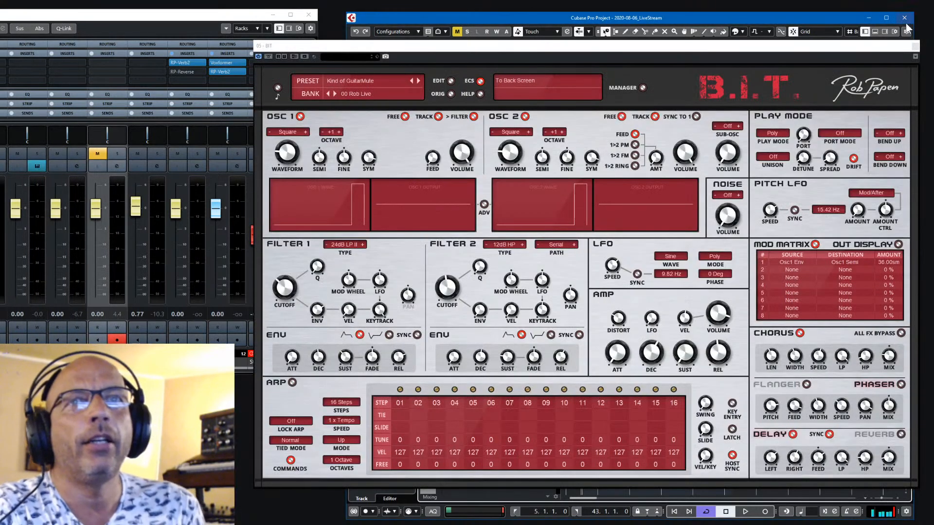
drag(903, 42, 839, 51)
click(852, 56)
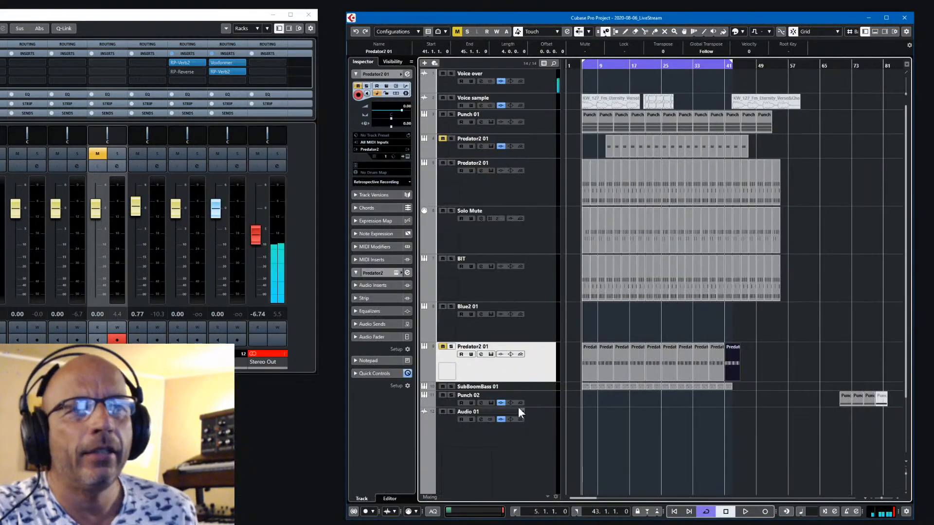
click(443, 347)
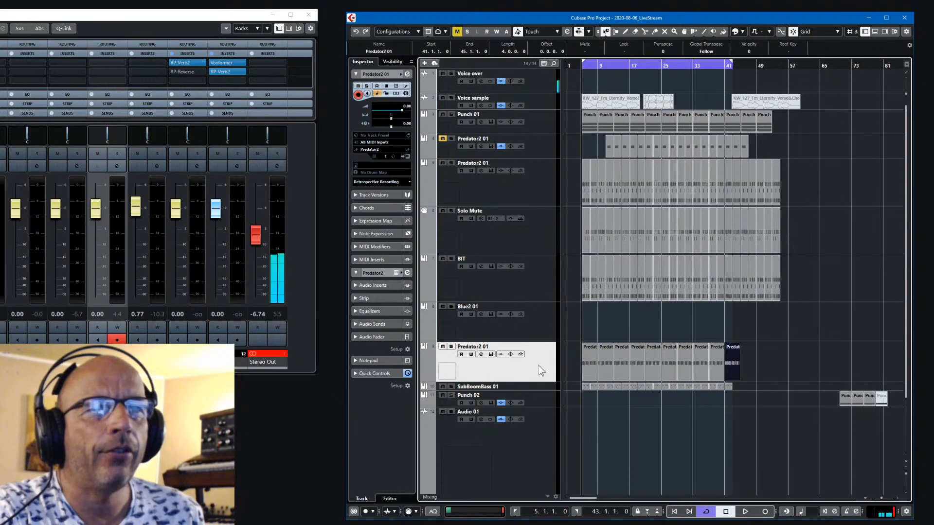
Open the lower track's Predator2 editor, reload the preset Lets try Mute Guitar 2 and set the chord mode to 4.
click(408, 156)
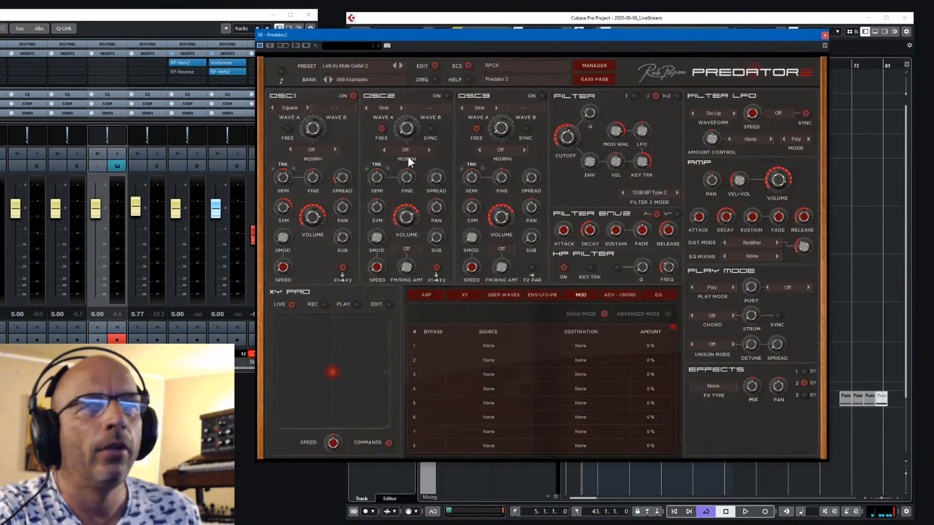
click(395, 64)
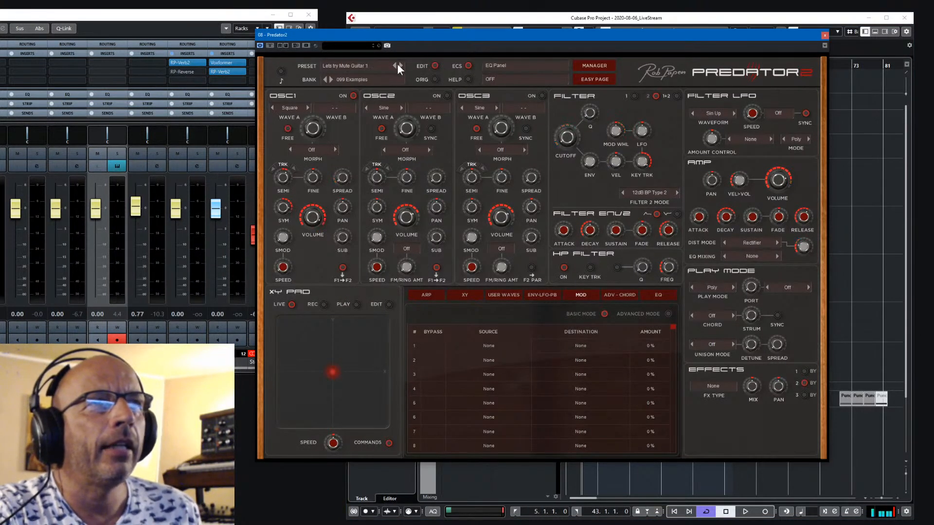
click(399, 65)
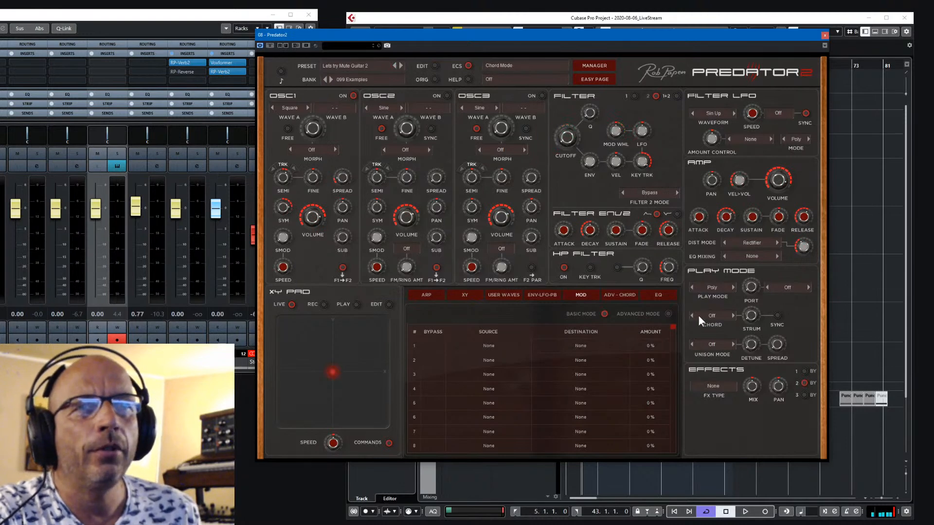
click(712, 317)
click(713, 339)
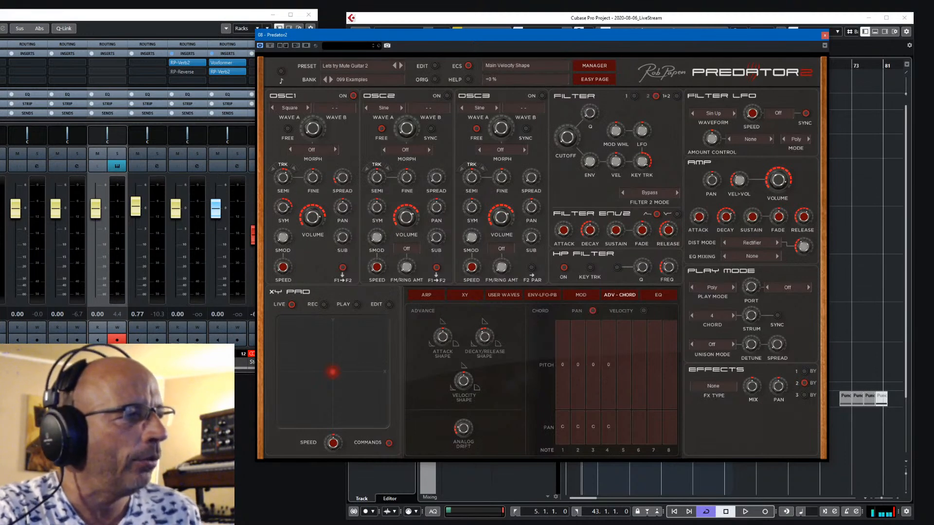
Set the pitches of chord notes 2, 3 and 4 to 12, 6 and -12, with a chord strum time of 32 ms.
key(alt+Tab)
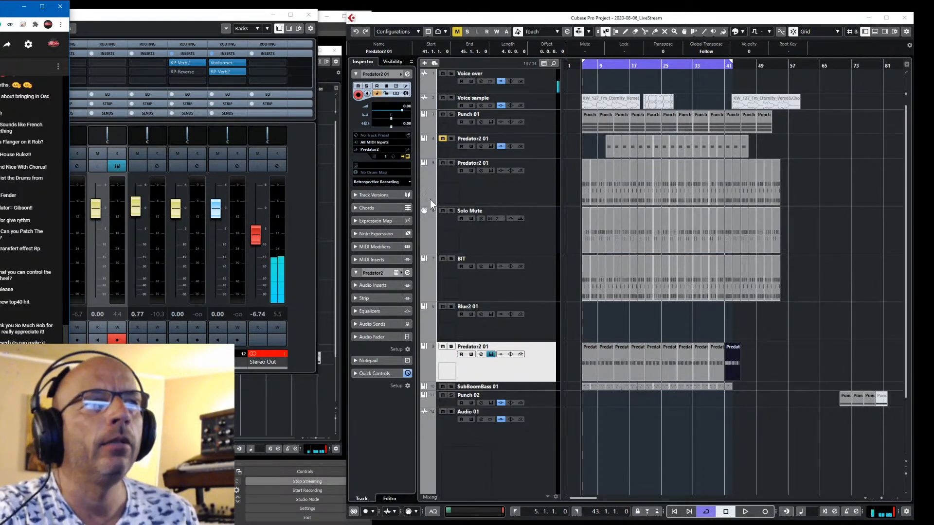
click(408, 156)
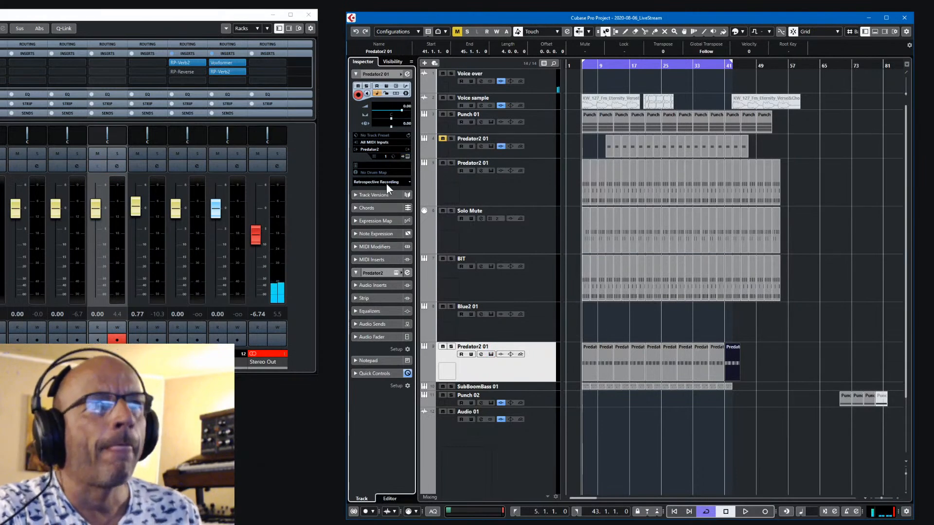
click(408, 156)
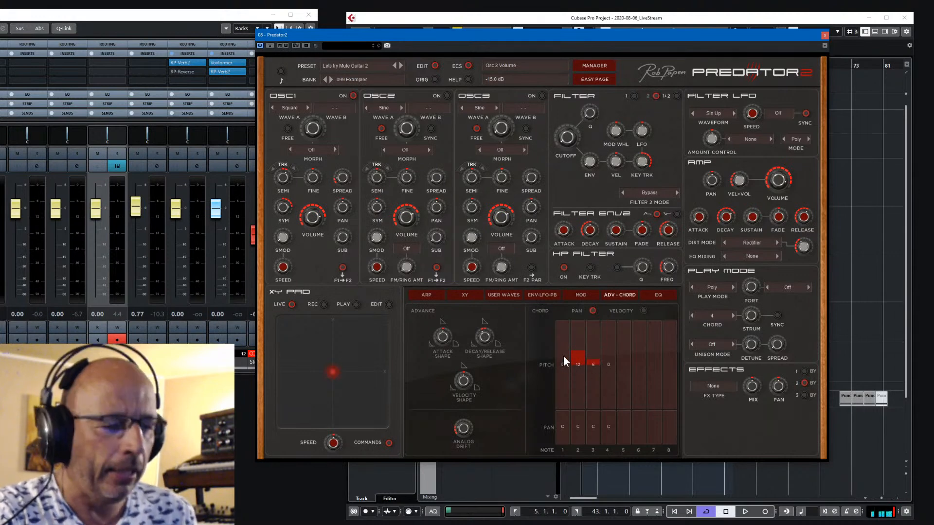
drag(751, 316, 763, 287)
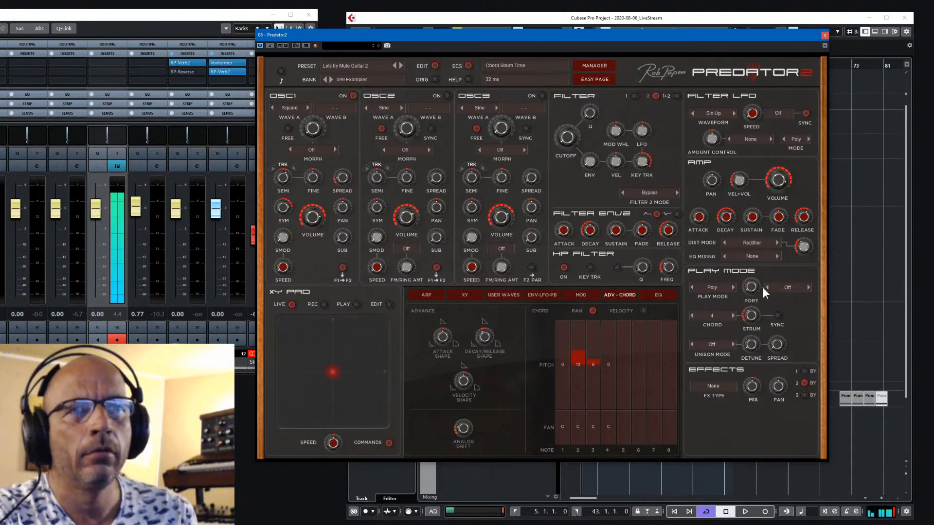
drag(606, 366, 611, 358)
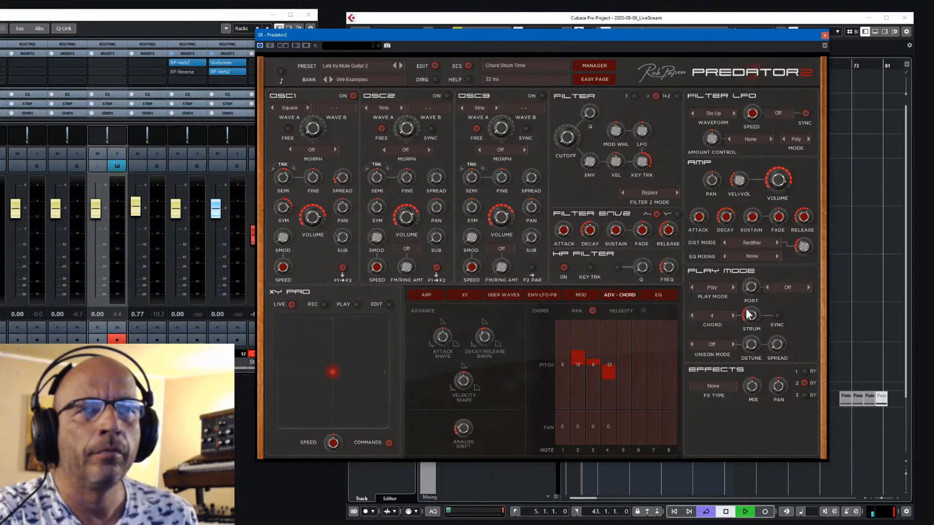
Play the loop while reducing the chord to 3 notes and setting the strum time to 23 ms, then stop playback.
key(space)
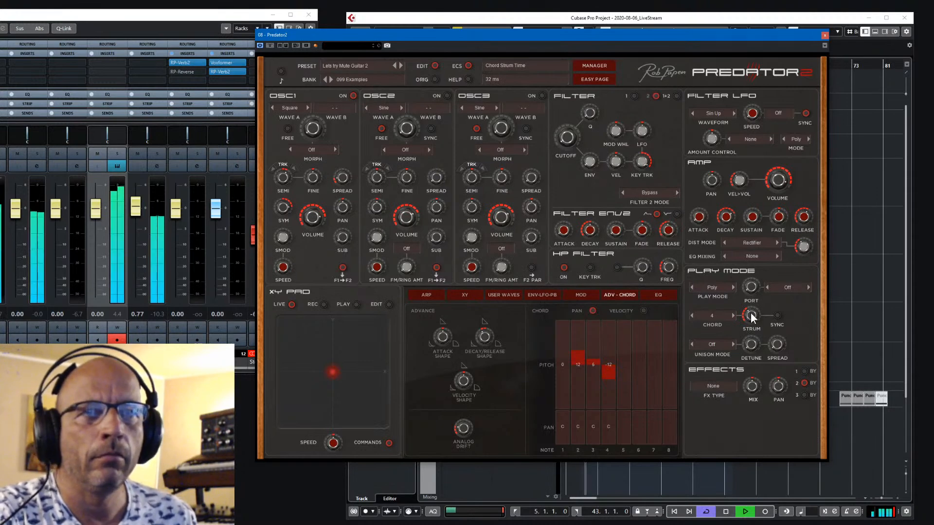
drag(751, 317, 755, 298)
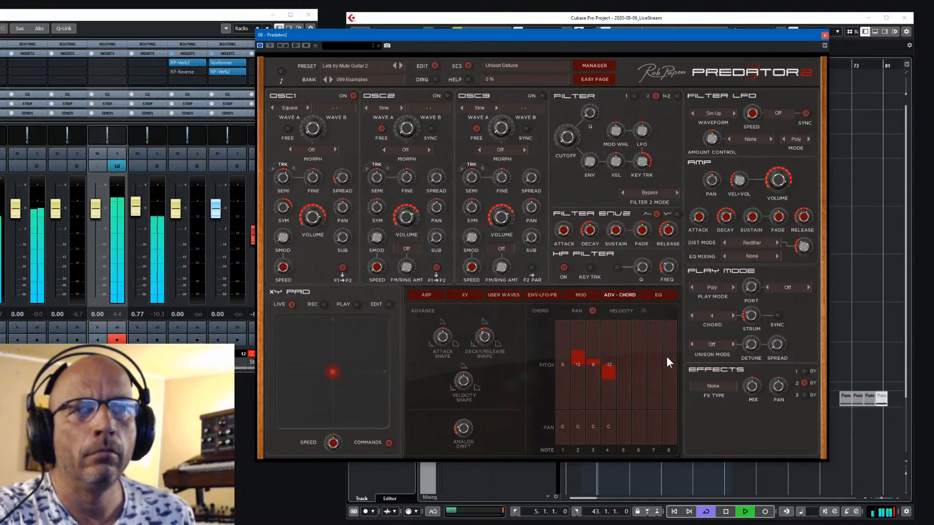
click(692, 316)
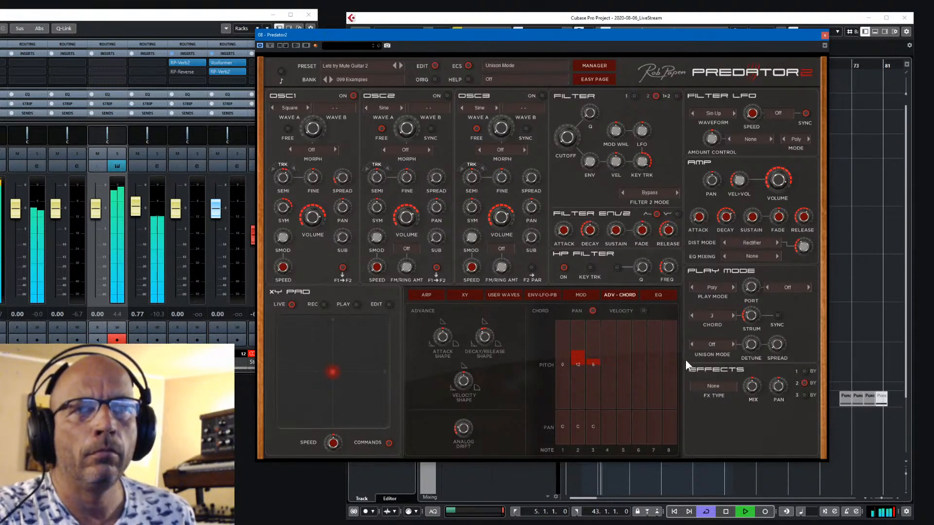
drag(757, 292, 757, 311)
key(space)
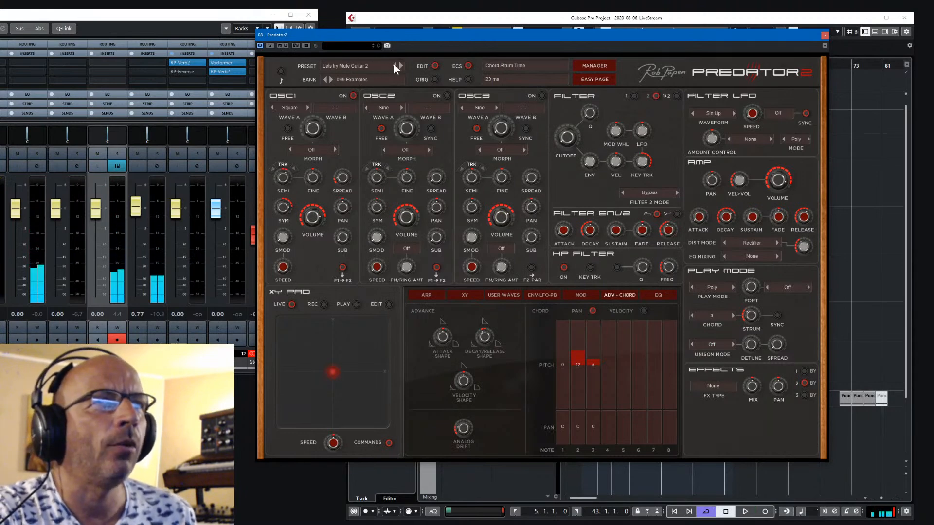
Load the preset cluster- mid rings drama from the 108 Ambient 02 bank through the preset manager and return to the main panel.
drag(781, 34, 803, 32)
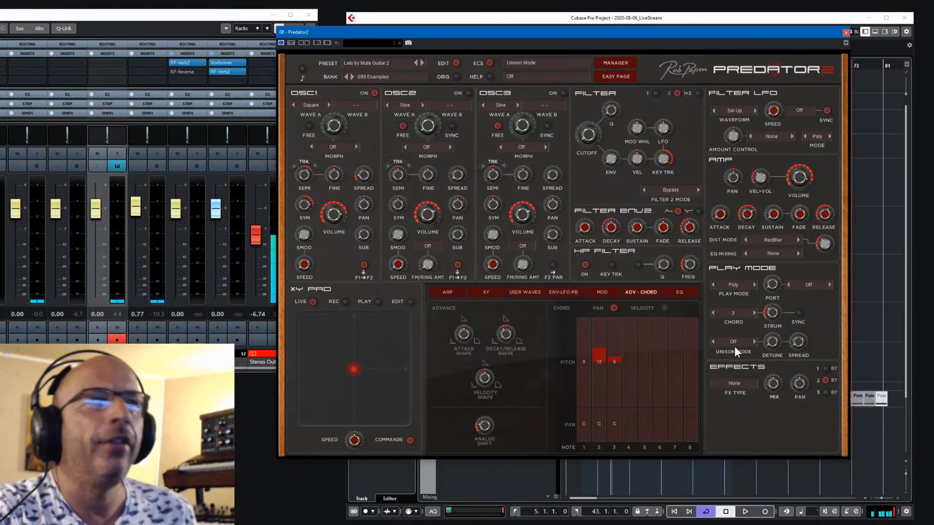
click(616, 62)
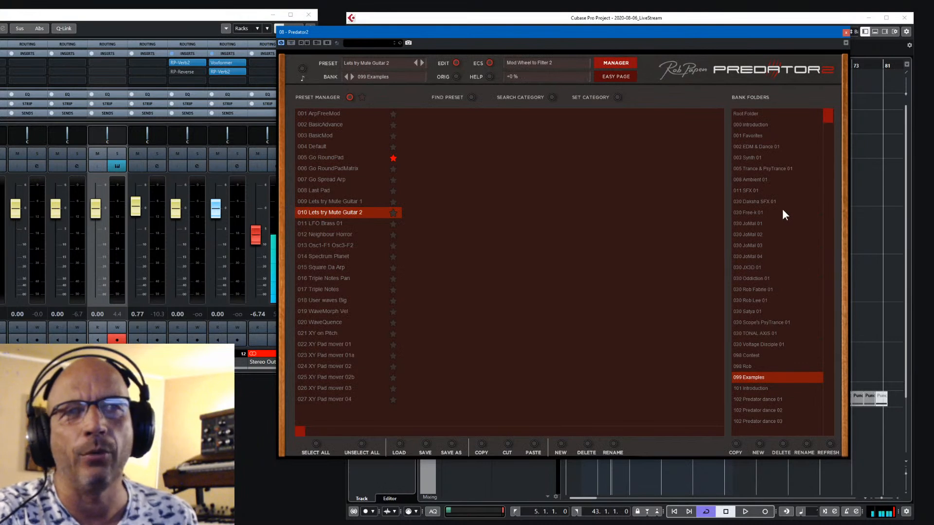
scroll(830, 115, down, 1)
drag(830, 114, 827, 270)
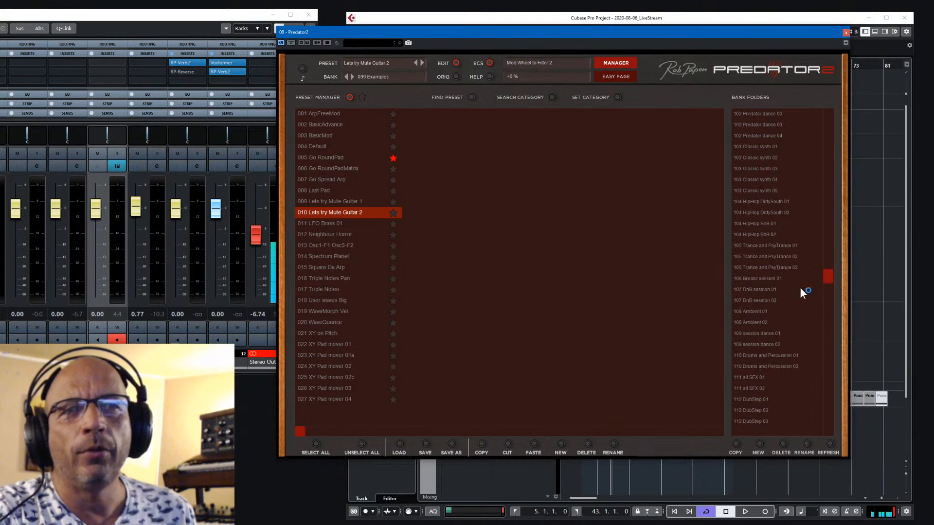
click(752, 322)
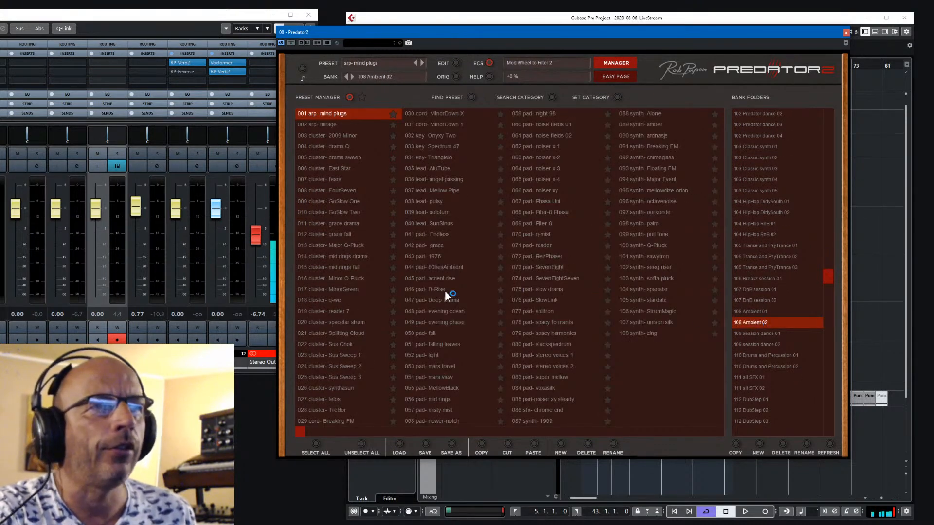
click(317, 257)
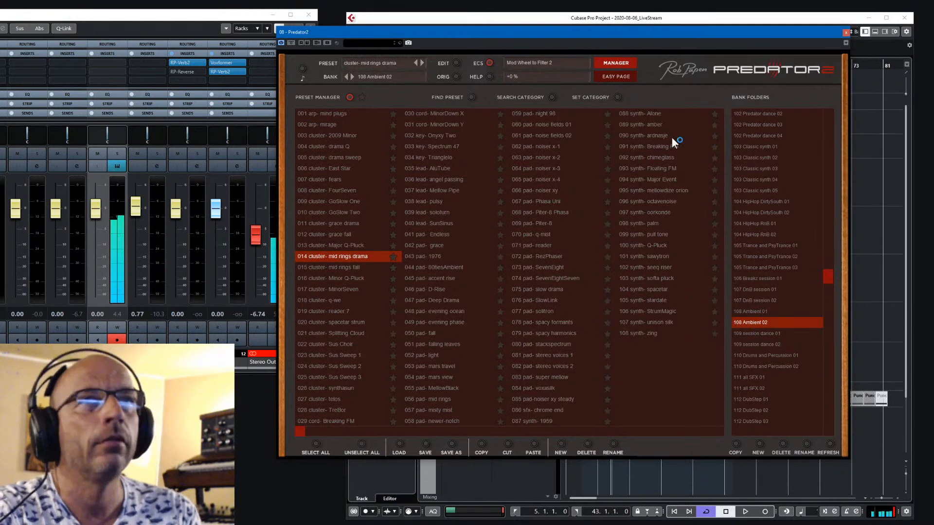
click(616, 62)
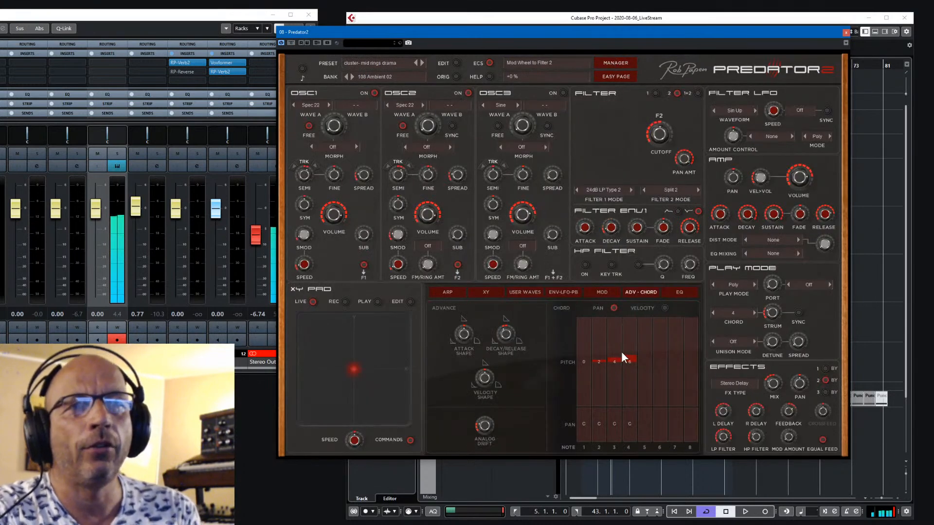
Step through the presets cluster- mid rings fall and cluster- Minor Q-Pluck to cluster- MinorSeven, playing each one.
click(421, 63)
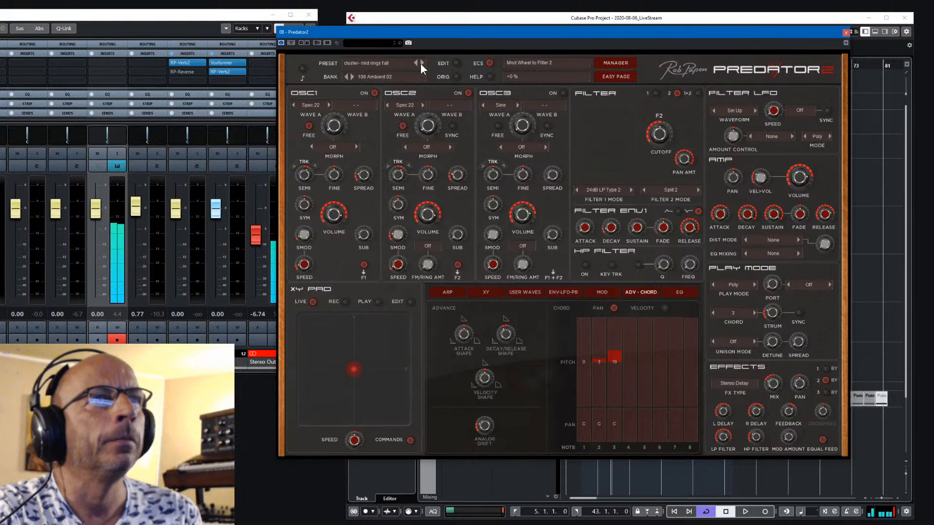
click(421, 62)
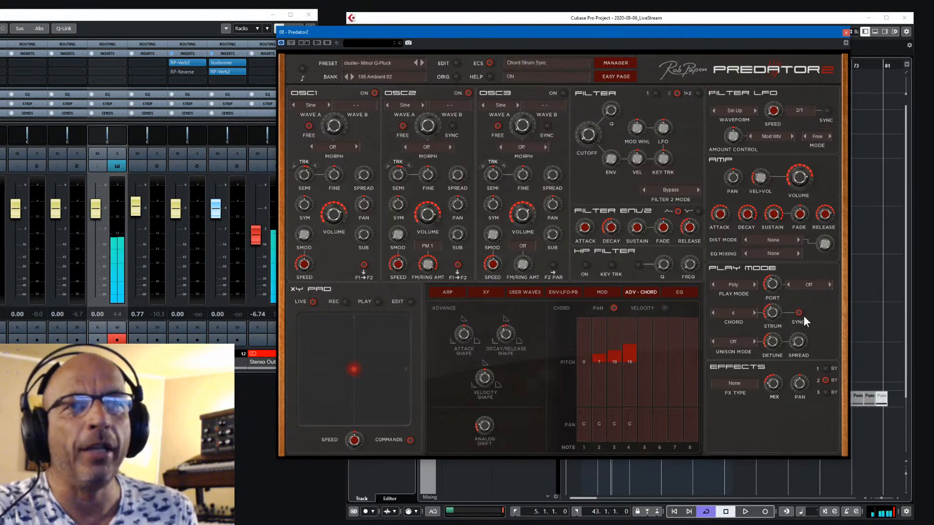
click(422, 62)
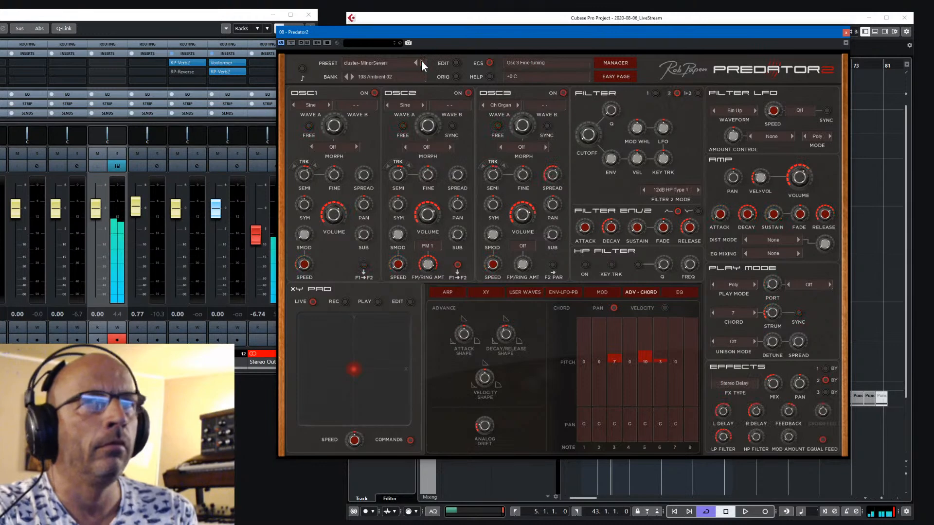
Pan chord notes 2 to 6 alternately fully left and fully right at 100.
drag(798, 177, 801, 173)
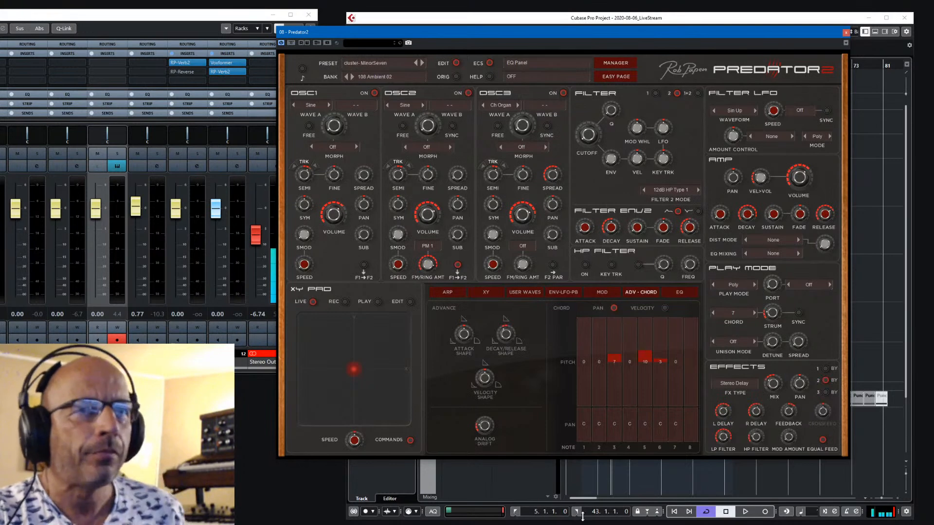
drag(600, 426, 605, 460)
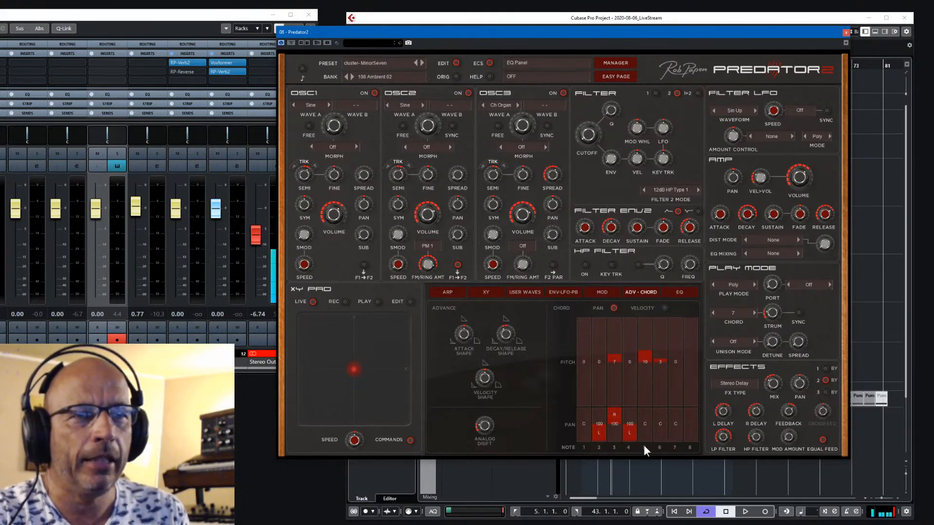
drag(662, 425, 665, 464)
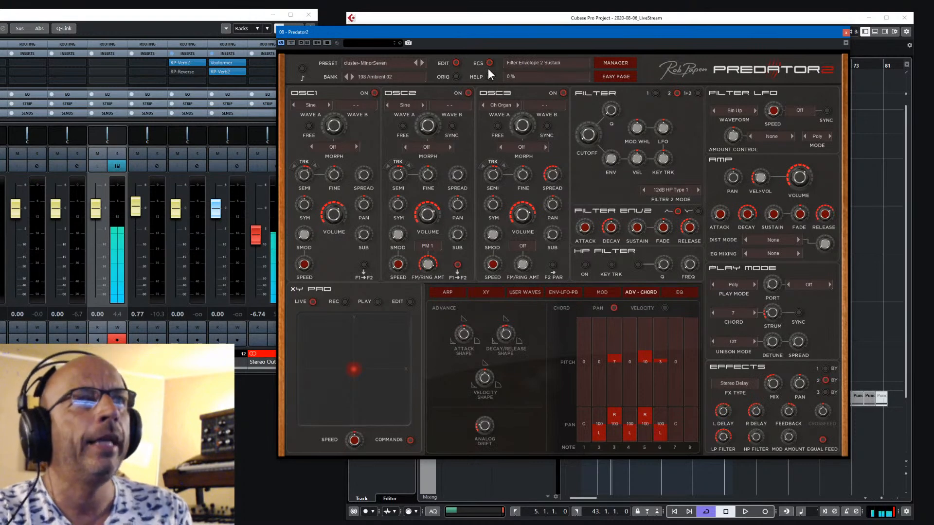
Audition the presets cluster- q-we and cluster- reader 7, then open the preset manager.
click(421, 62)
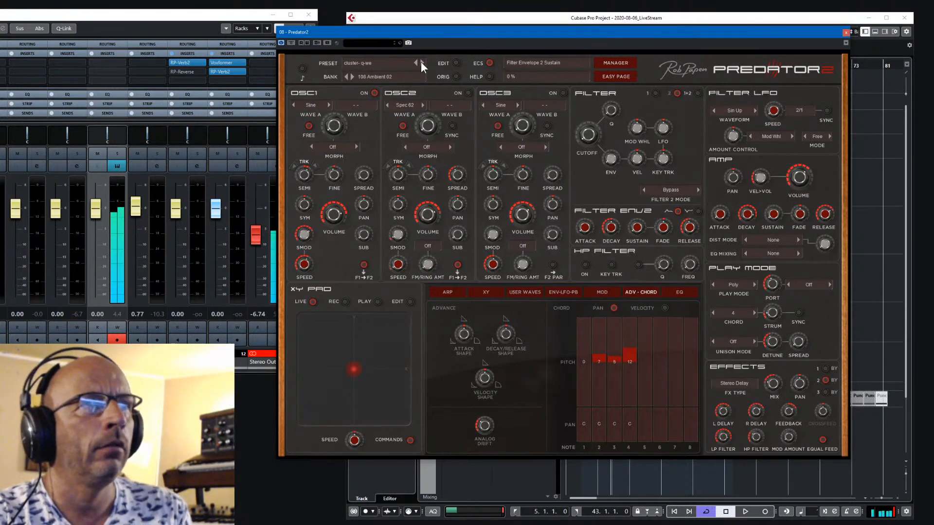
click(421, 63)
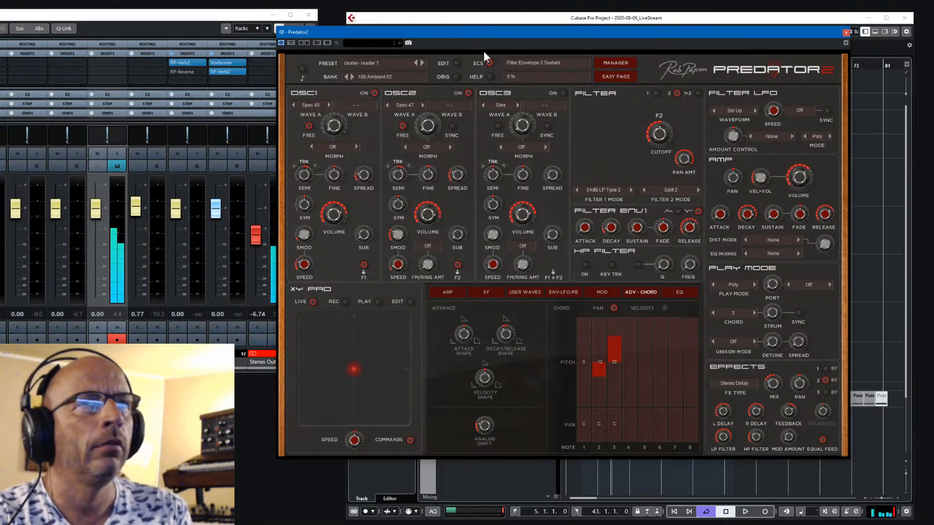
click(628, 63)
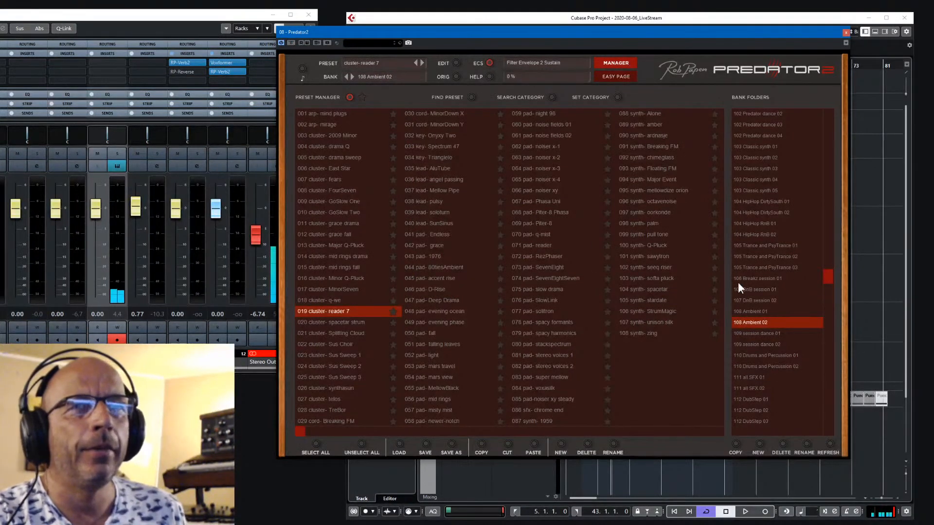
Load the preset 1Fing Chrd JoMal from the 000 Introduction bank and return to Predator2's main panel.
drag(827, 276, 825, 112)
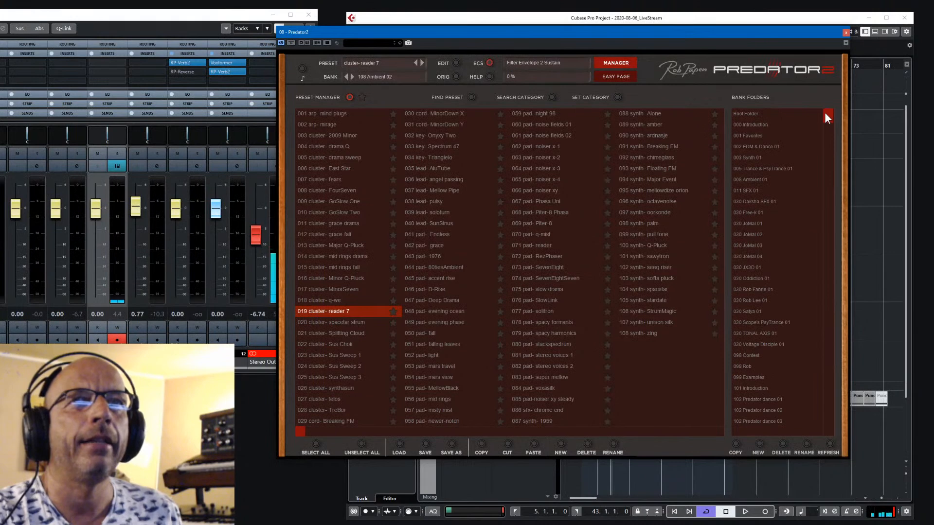
click(748, 124)
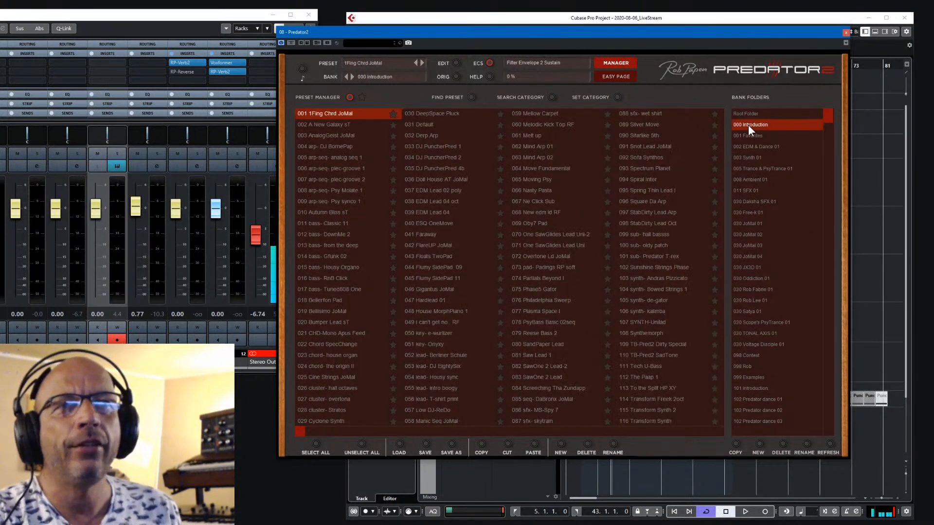
click(615, 62)
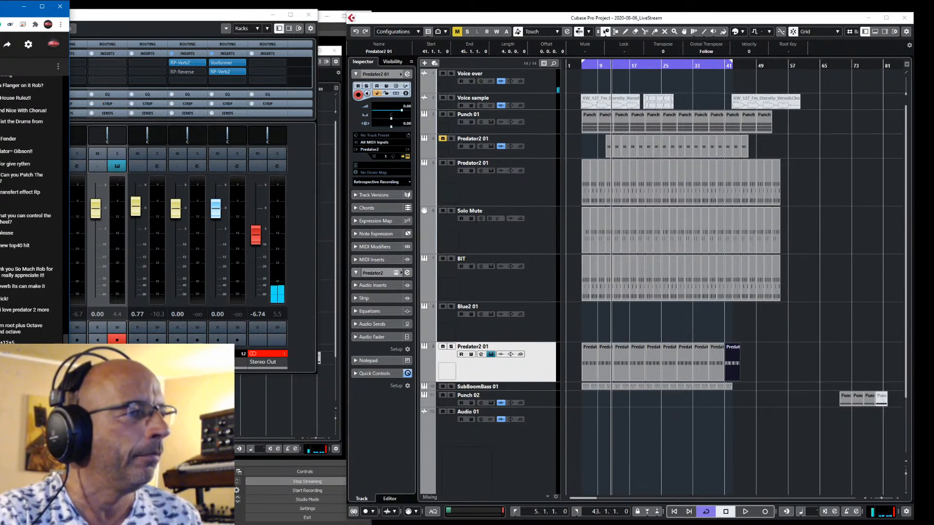
key(alt+Tab)
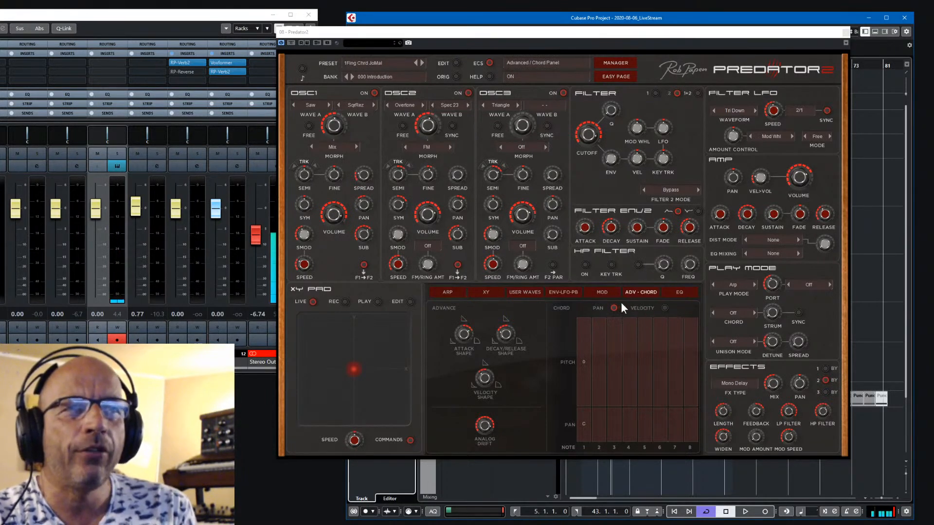
Examine the chord section's velocity view, return it to pan, and look through the chord commands and saved chord presets.
click(665, 308)
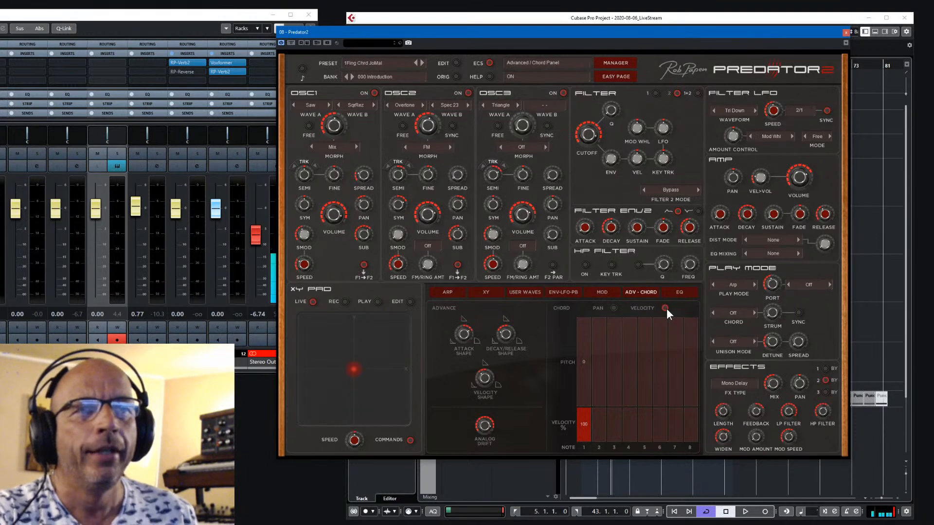
click(614, 309)
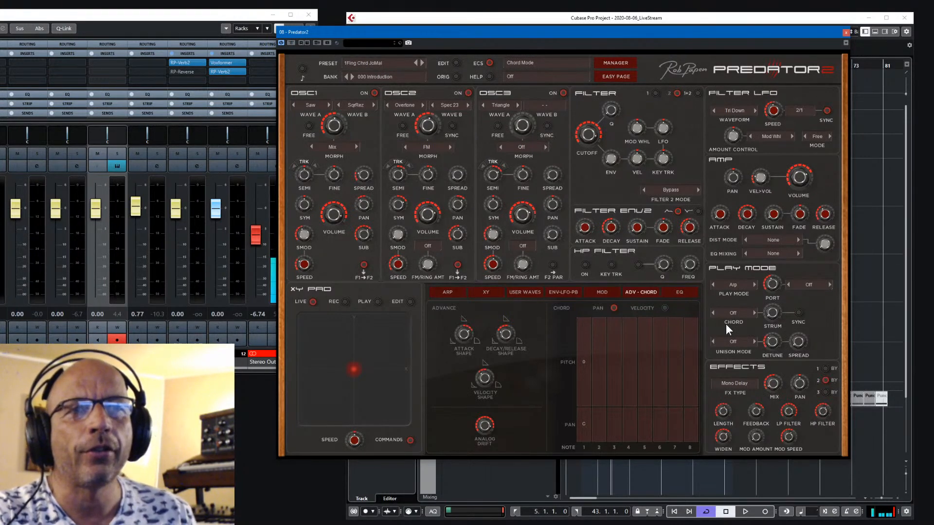
click(560, 308)
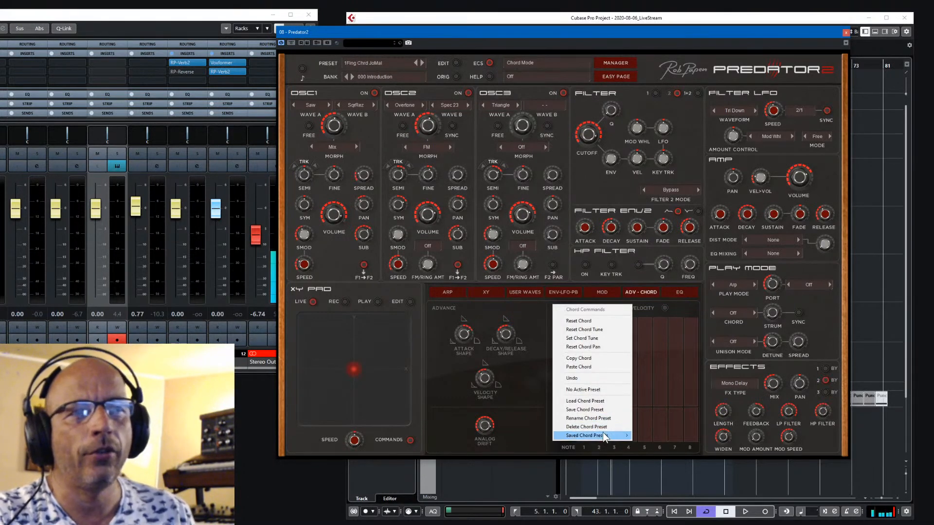
mouse_move(603, 435)
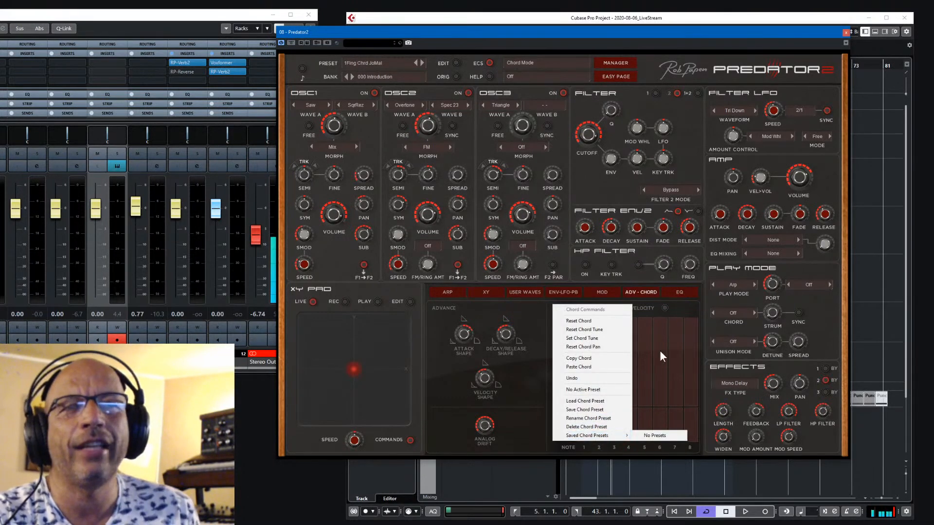
click(690, 308)
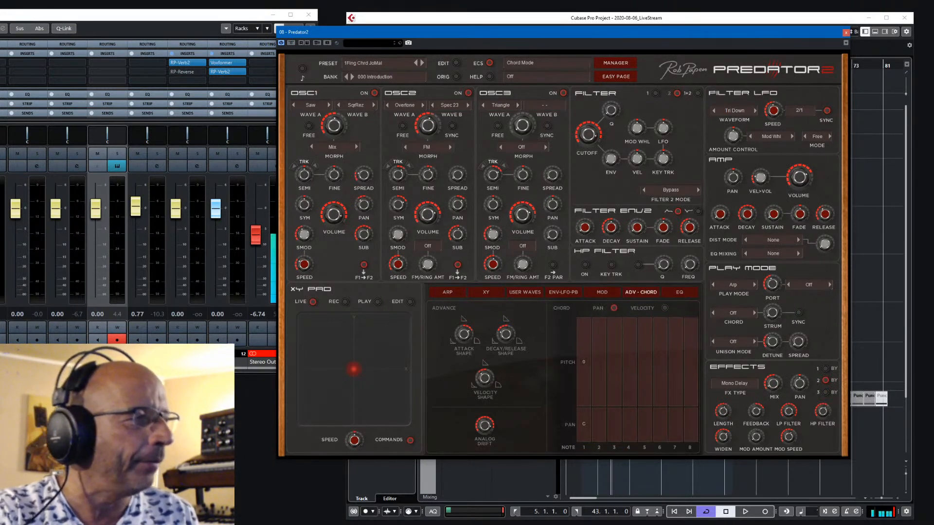
key(alt+Tab)
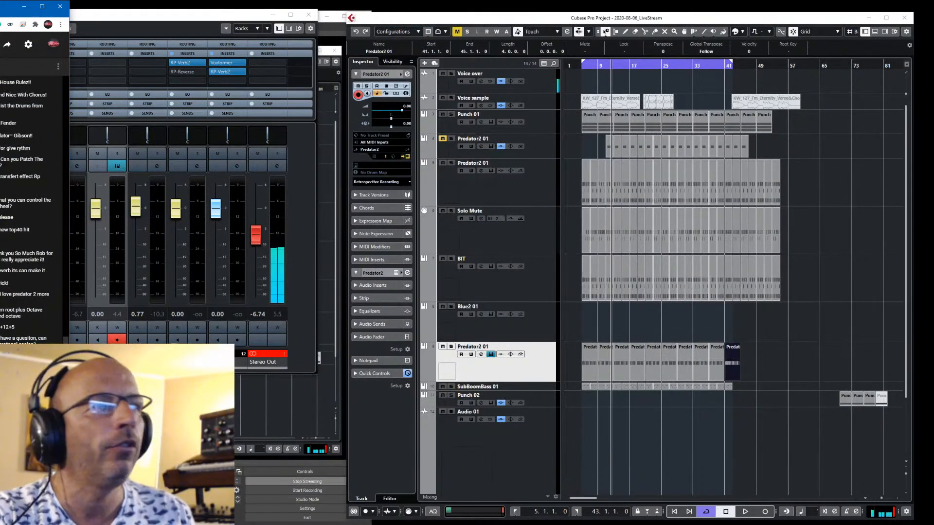
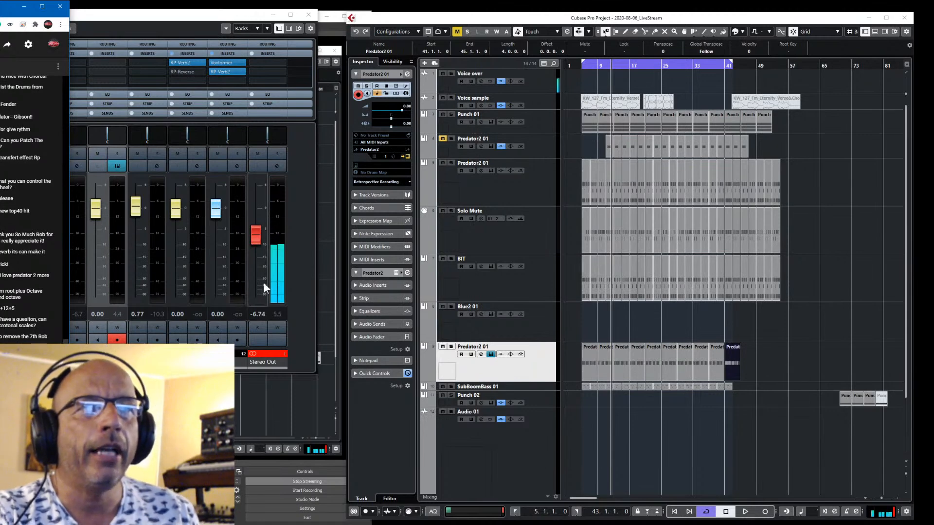
Close the Predator2 window and select the BIT track in the project.
click(544, 275)
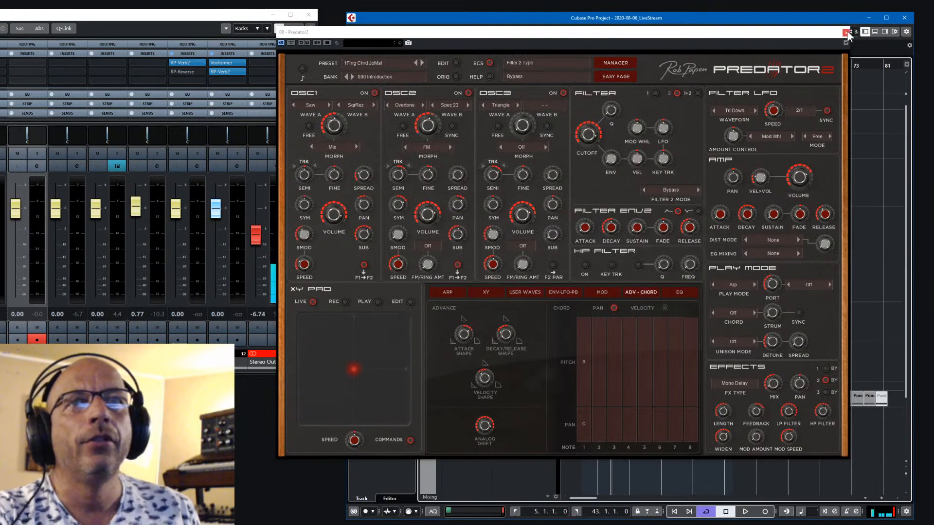
click(846, 32)
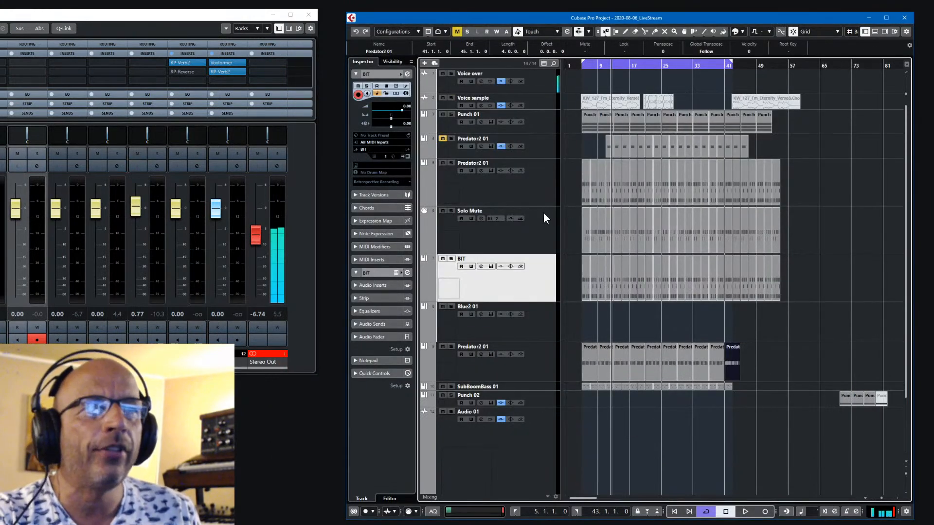
click(555, 176)
click(547, 233)
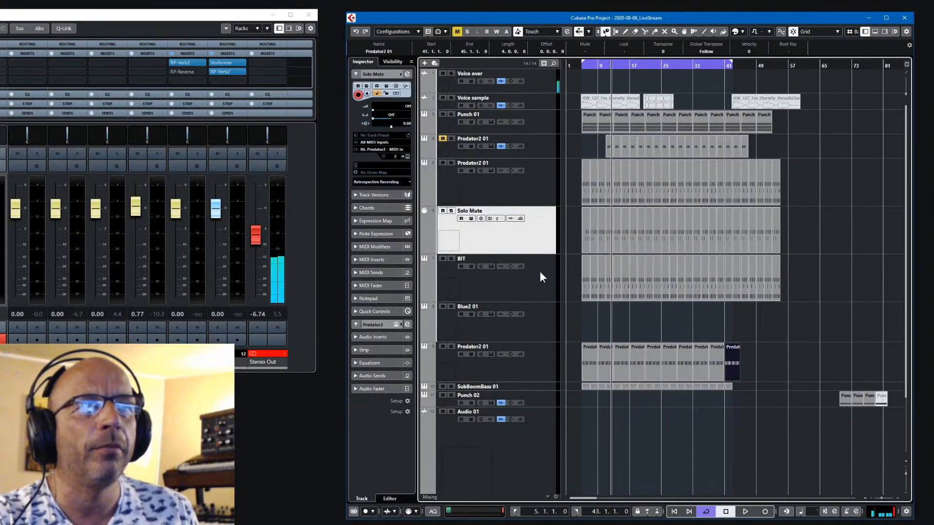
click(540, 274)
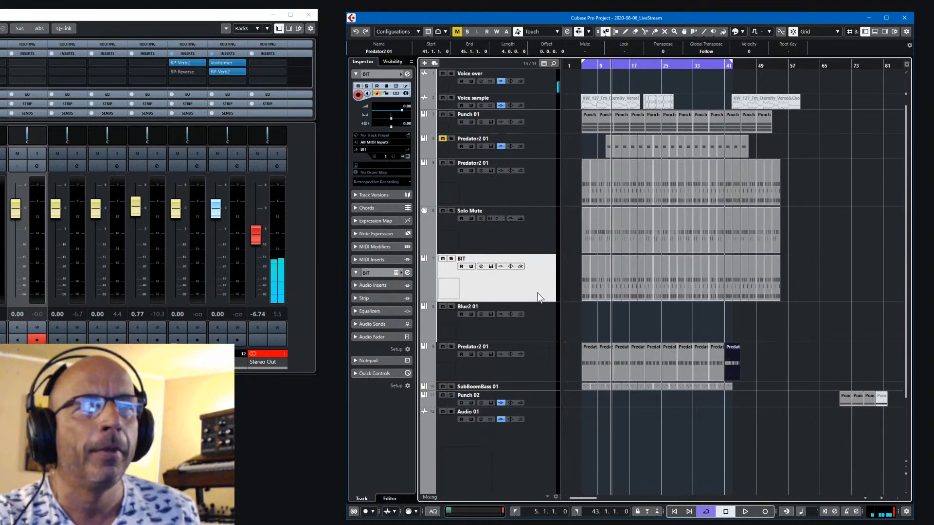
Mute the Predator2 01 track above Solo Mute, the Solo Mute track and the Predator2 01 track below Blue2 01, with the loop playing.
click(442, 163)
click(443, 211)
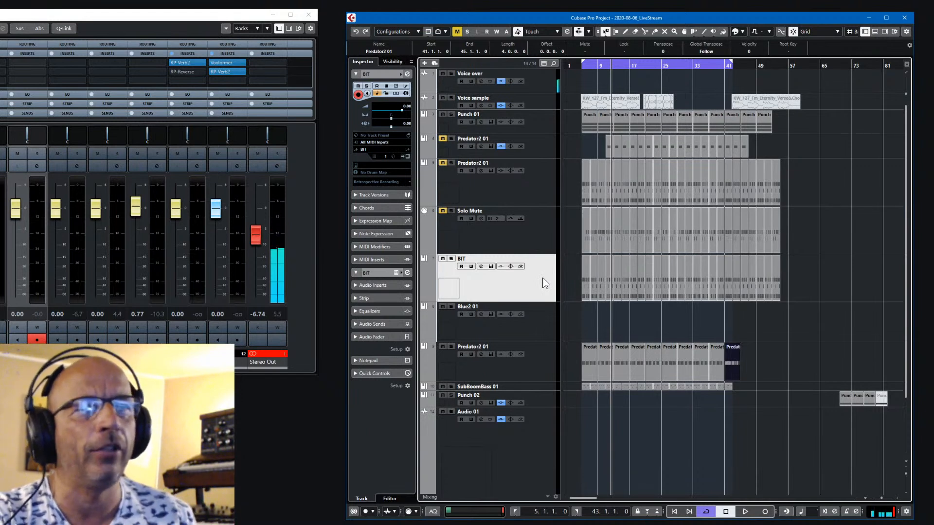
key(space)
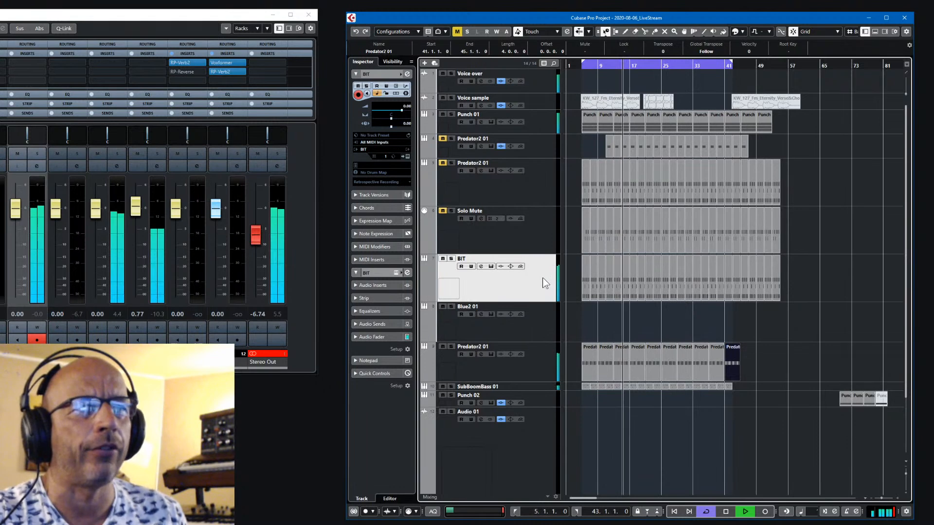
click(442, 347)
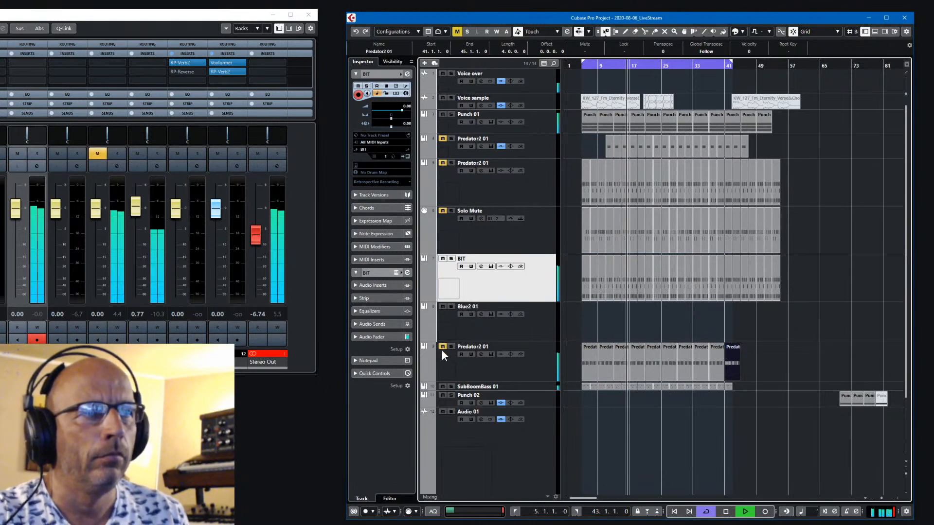
Open the BIT track's instrument and set its amp envelope decay to 699 ms.
click(407, 156)
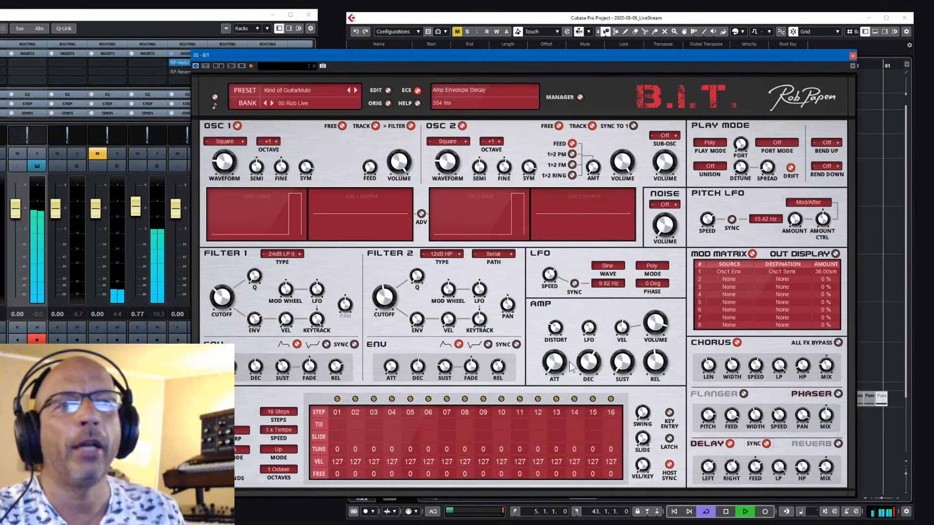
drag(560, 348, 599, 364)
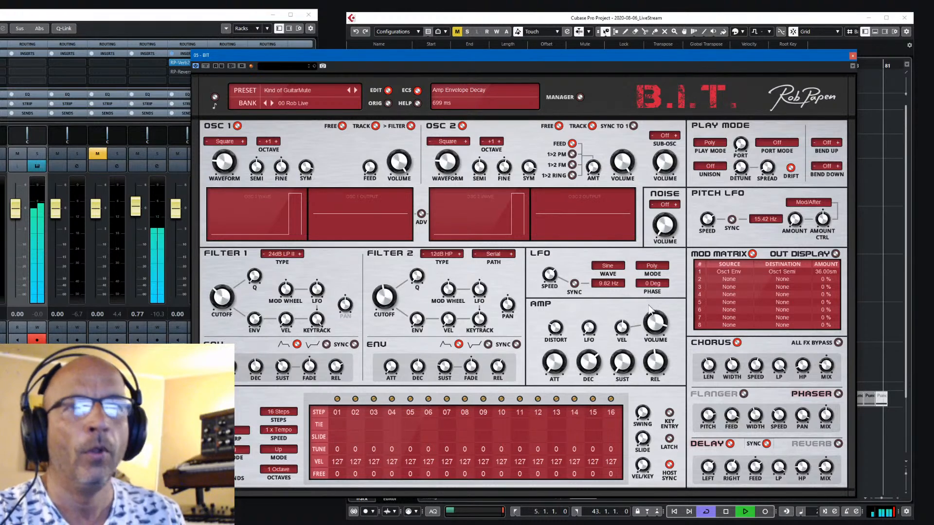
Route the Free LFO to the amp envelope decay at 37% in the second modulation matrix slot.
click(722, 276)
mouse_move(748, 302)
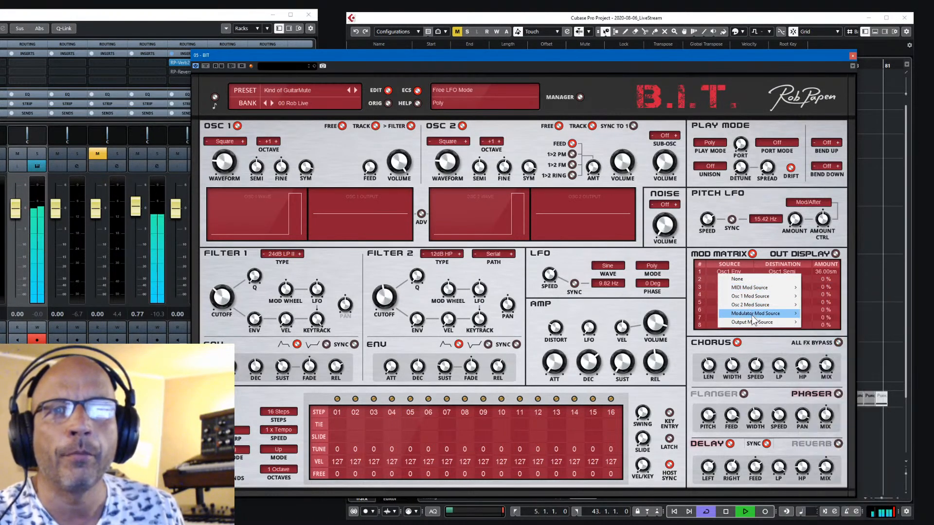
mouse_move(753, 318)
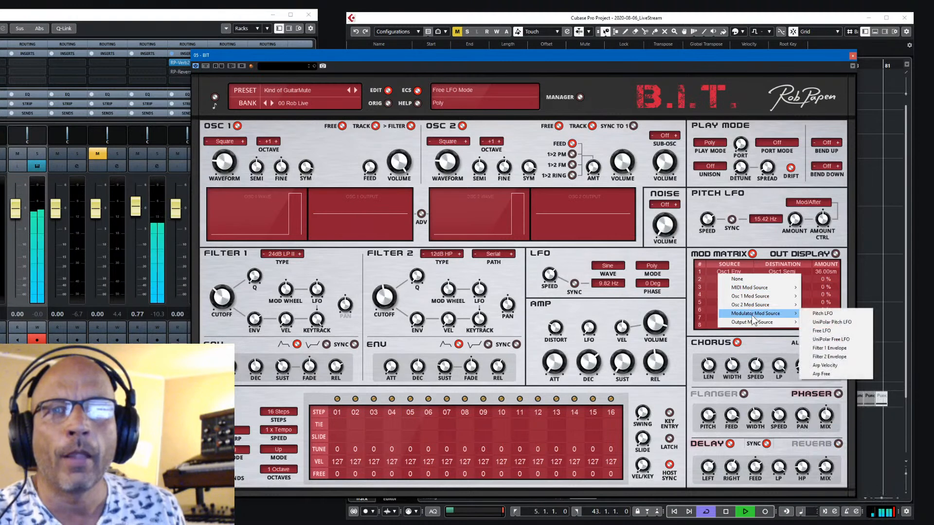
click(821, 332)
click(775, 278)
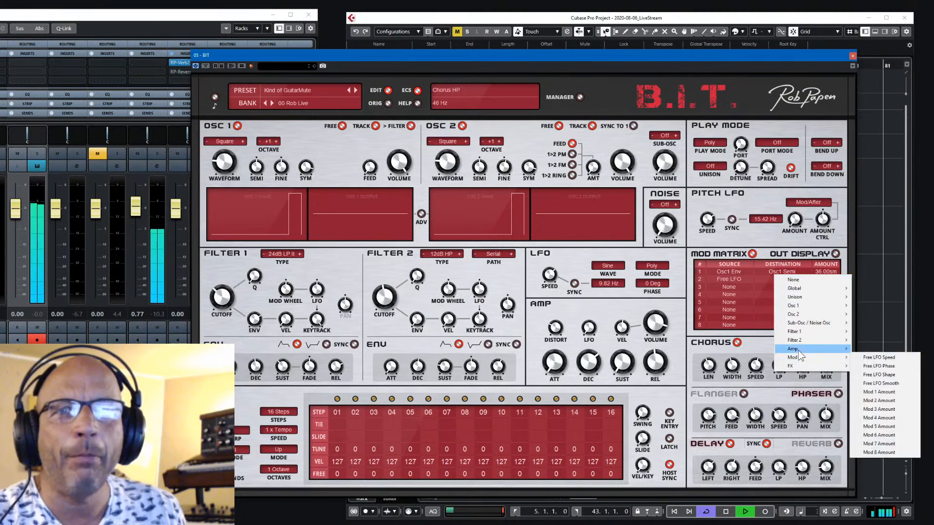
mouse_move(798, 349)
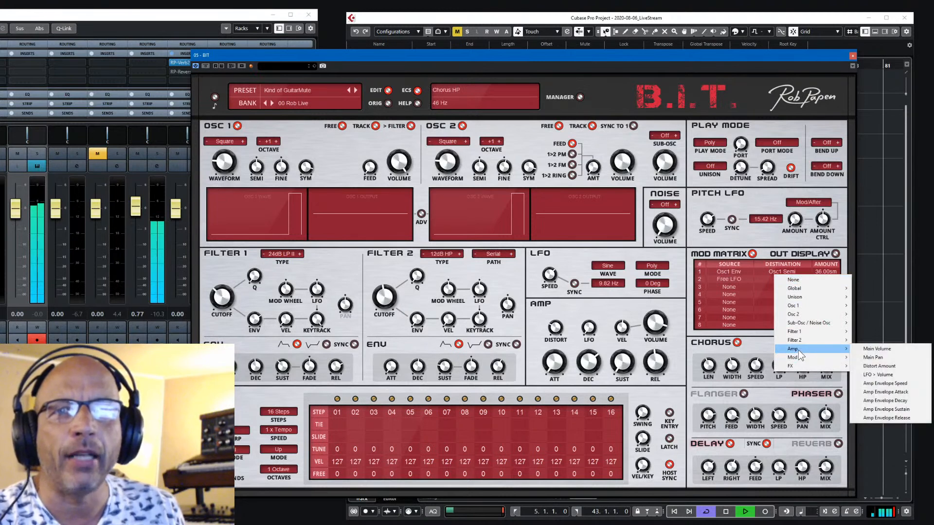
click(894, 400)
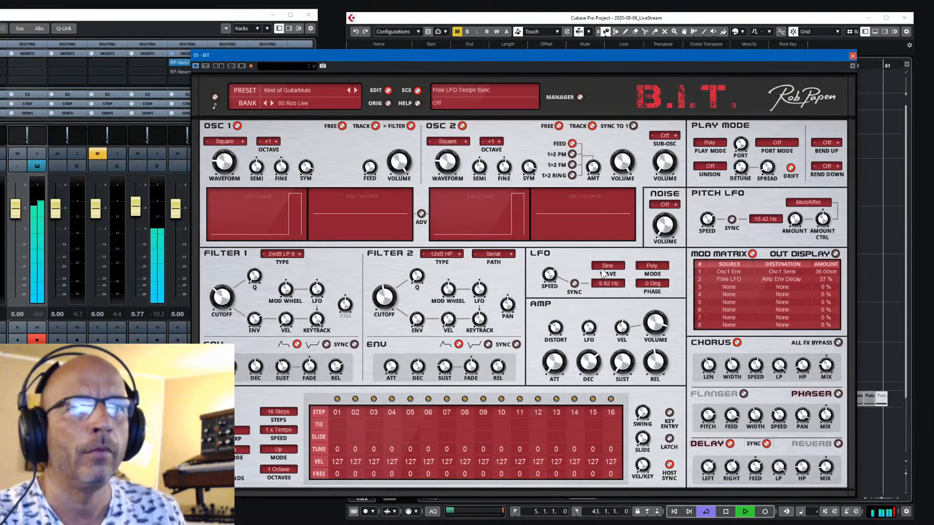
Sync the free LFO to tempo, set its mode to Free and its speed to 1/4* QB.
click(575, 286)
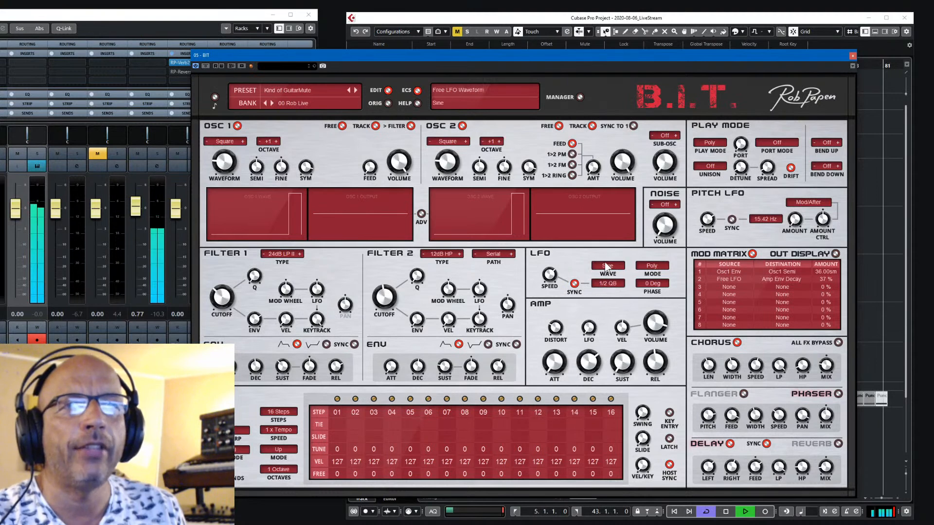
click(650, 267)
click(657, 276)
drag(547, 275, 548, 273)
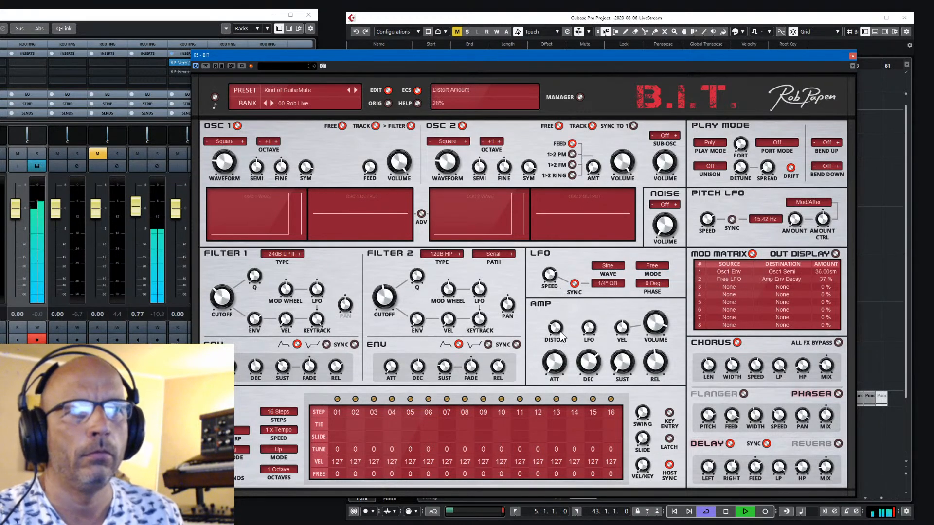
Readjust the amp decay with the LFO modulation amount at 31%, and compare the sound with modulation slot 2 off and on.
drag(585, 350, 587, 360)
scroll(588, 363, up, 2)
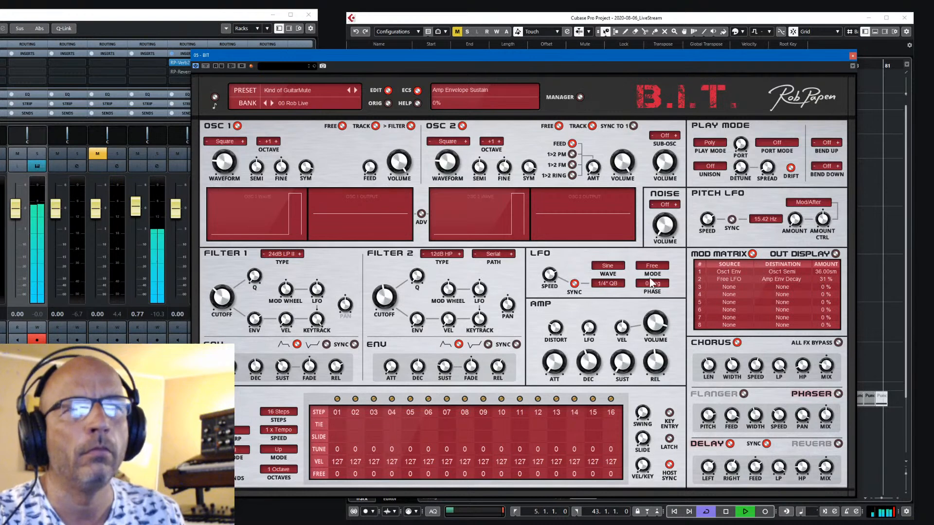
click(698, 279)
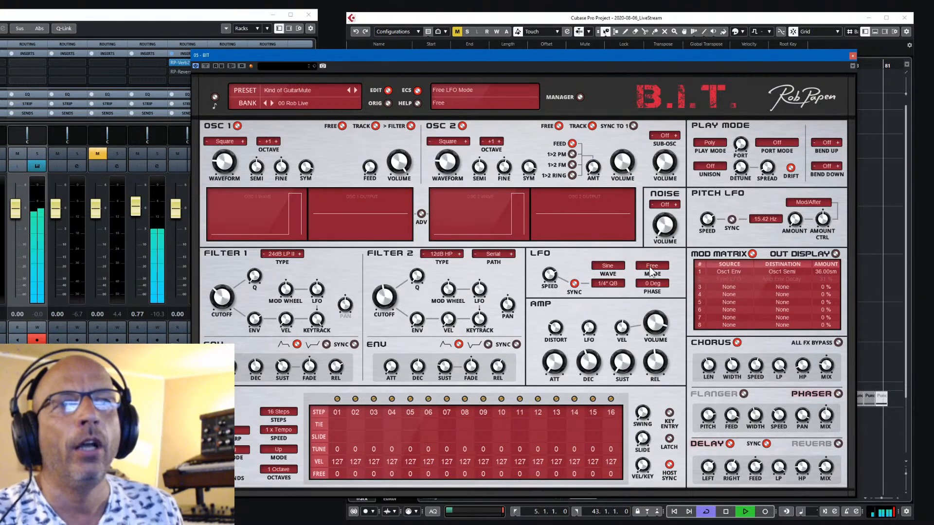
click(697, 278)
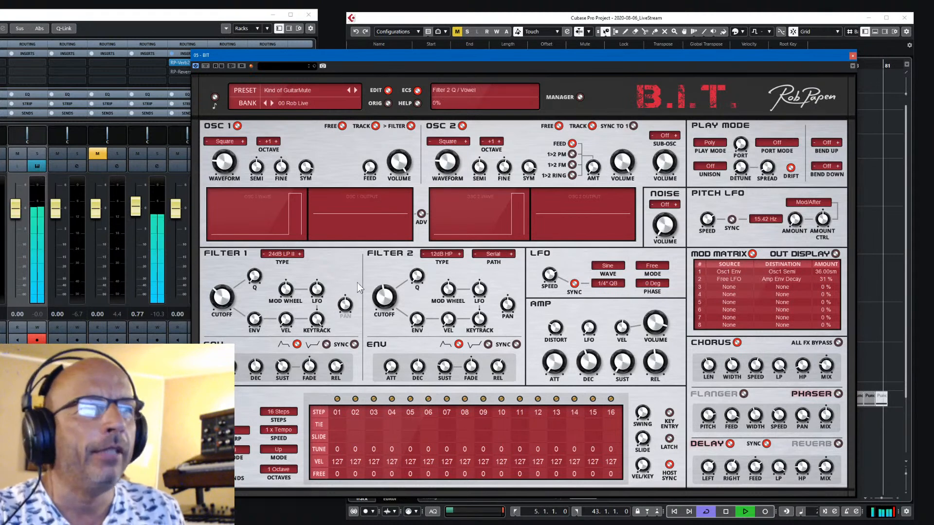
Try 26% LFO modulation on Filter 1's frequency, reset it, and set Filter 2's LFO frequency modulation to 26%.
drag(325, 289, 327, 285)
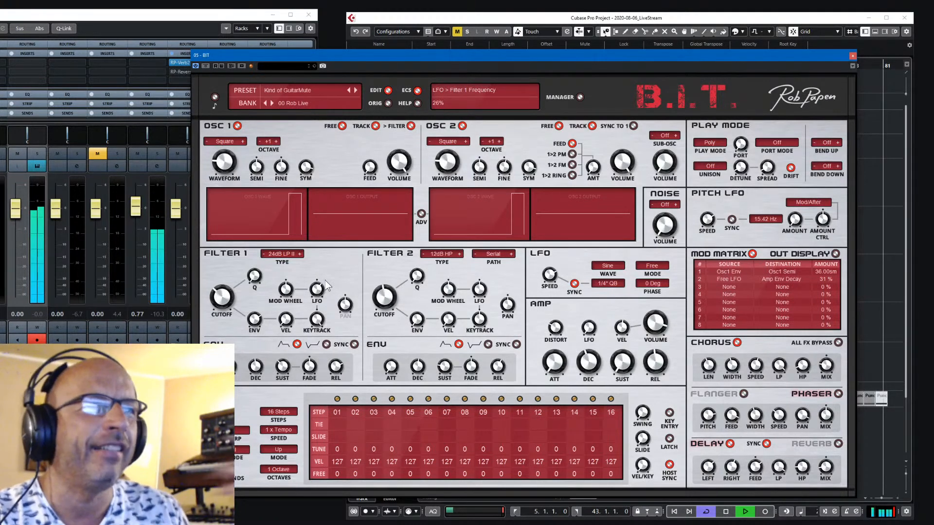
ctrl+click(323, 288)
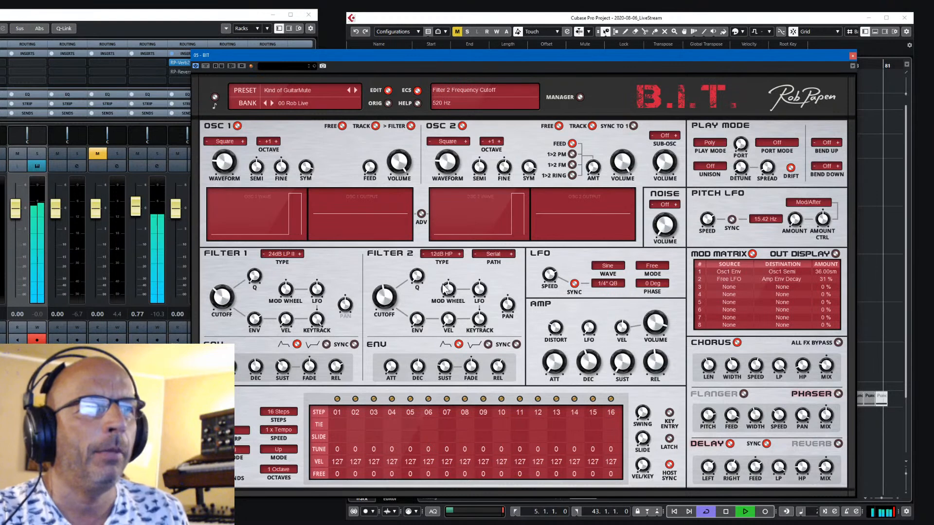
drag(477, 293, 493, 285)
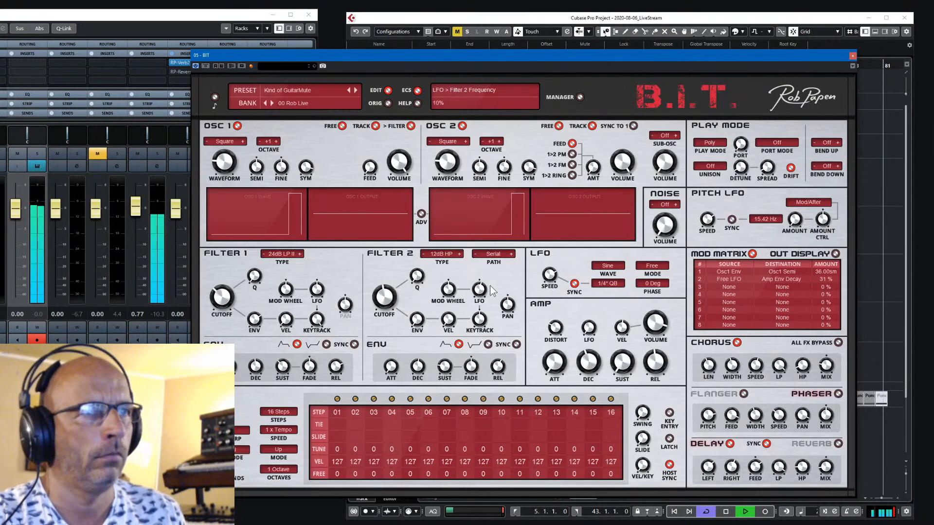
drag(490, 286, 488, 283)
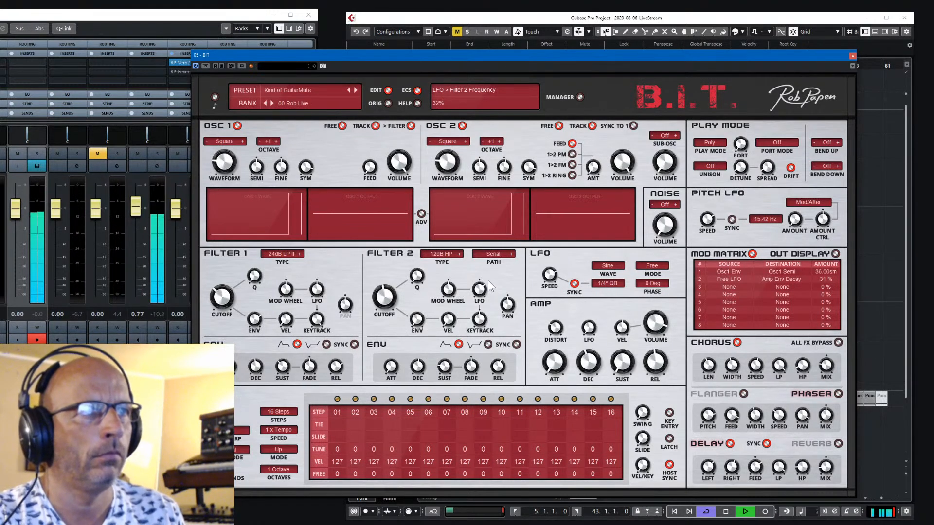
drag(488, 281, 490, 282)
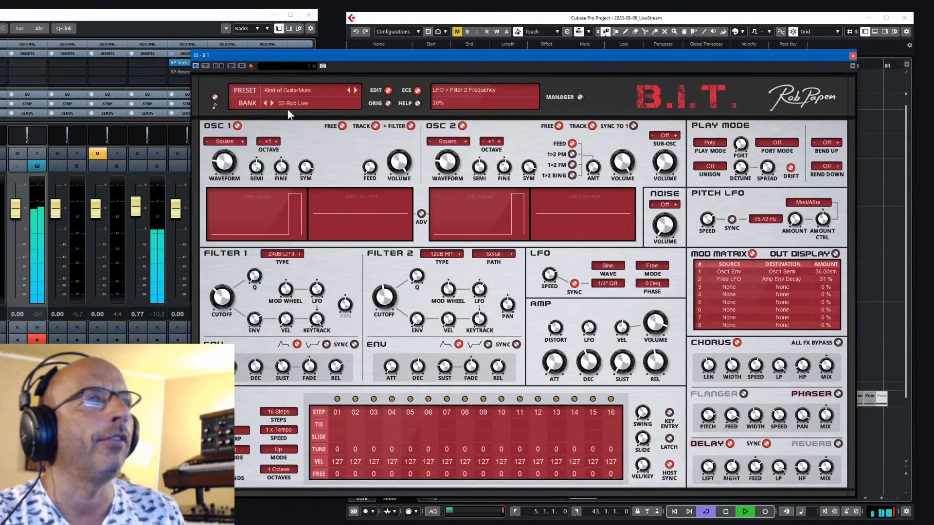
Save the current B.I.T. sound as a new preset named Kind of GuitarMuteSynth.
click(289, 92)
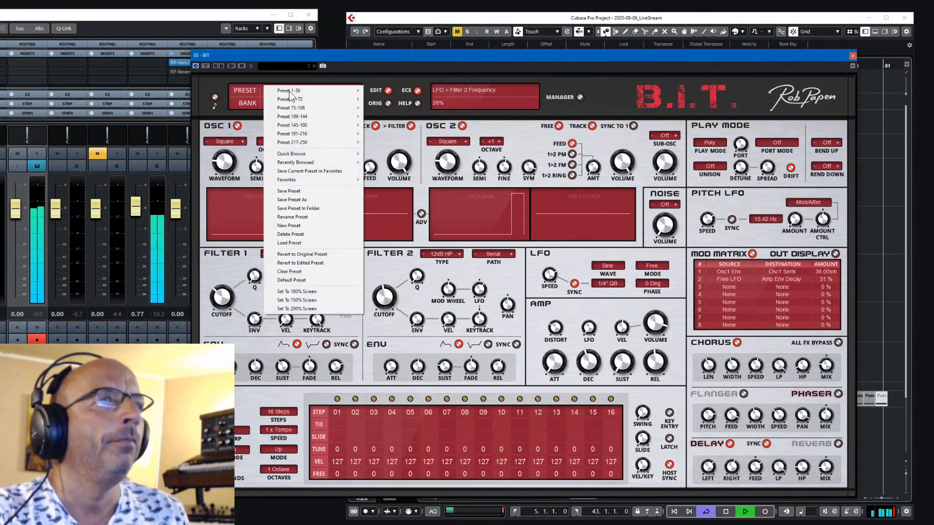
click(307, 198)
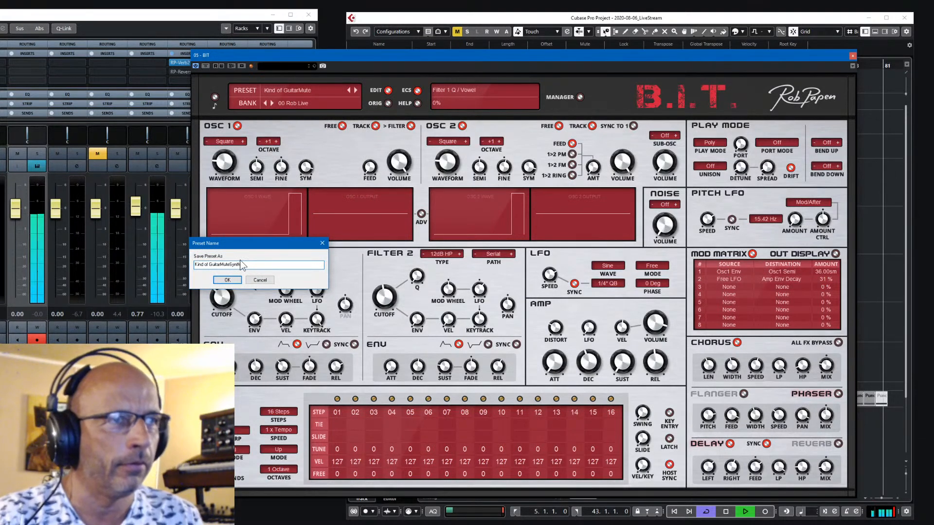
text(Synth)
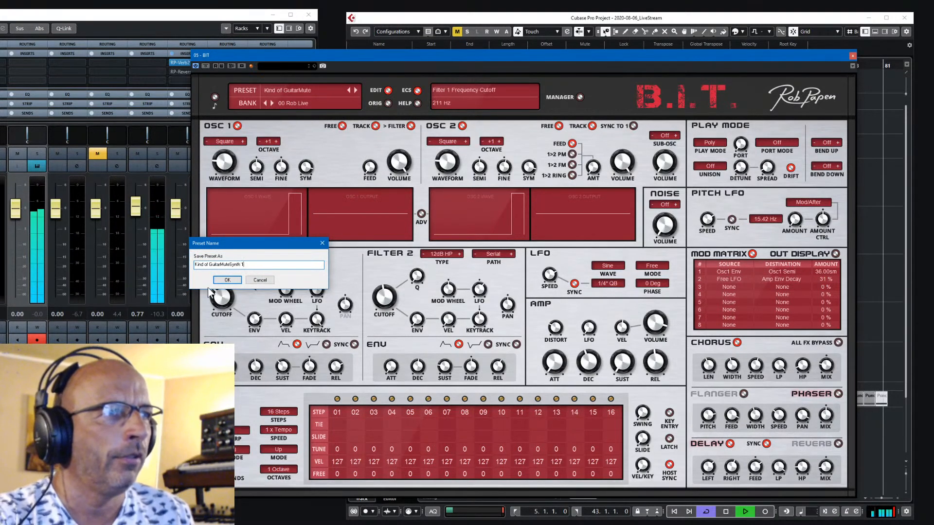
click(220, 277)
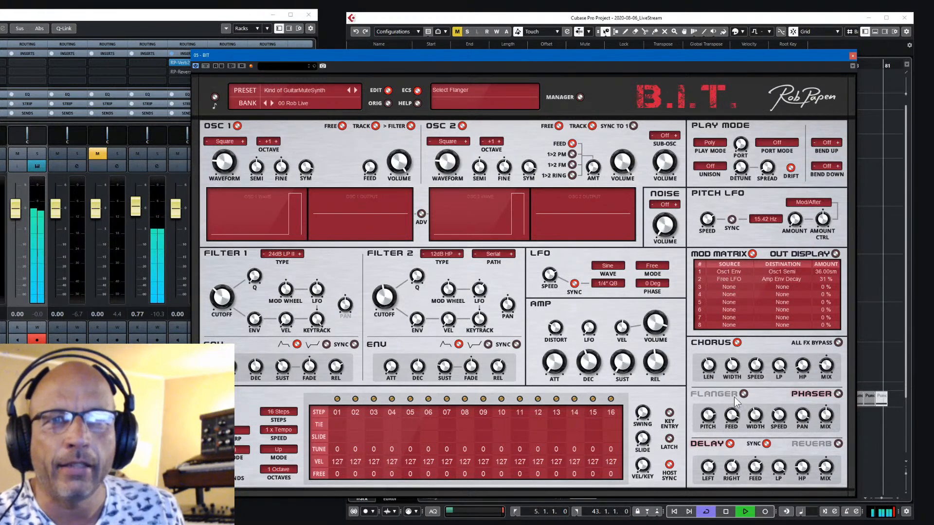
Try the phaser with its pan modulation, replace it with the flanger, and set the flanger length to 29.5 ms.
click(836, 395)
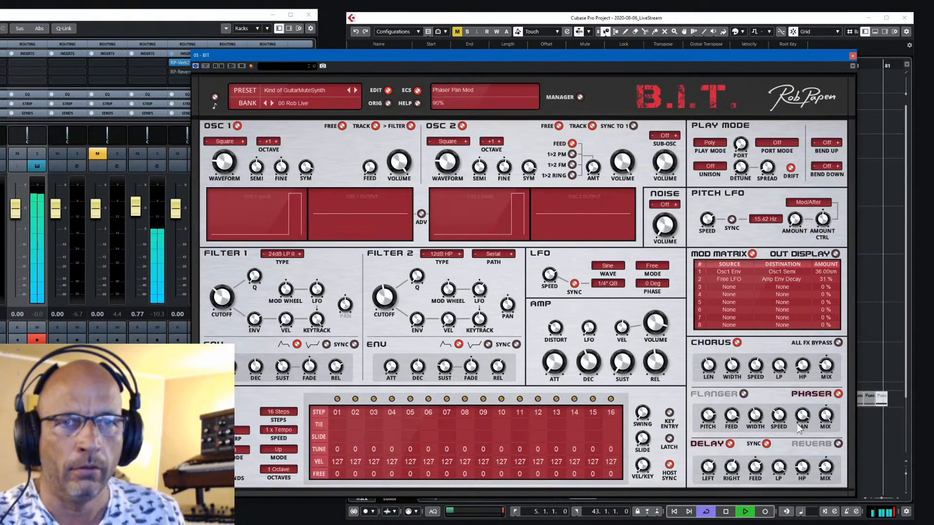
drag(803, 423, 806, 424)
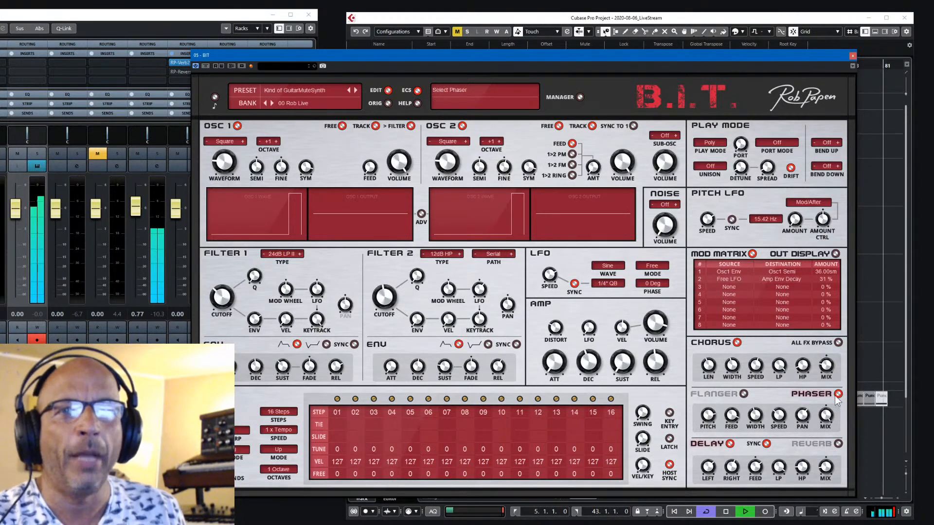
click(751, 394)
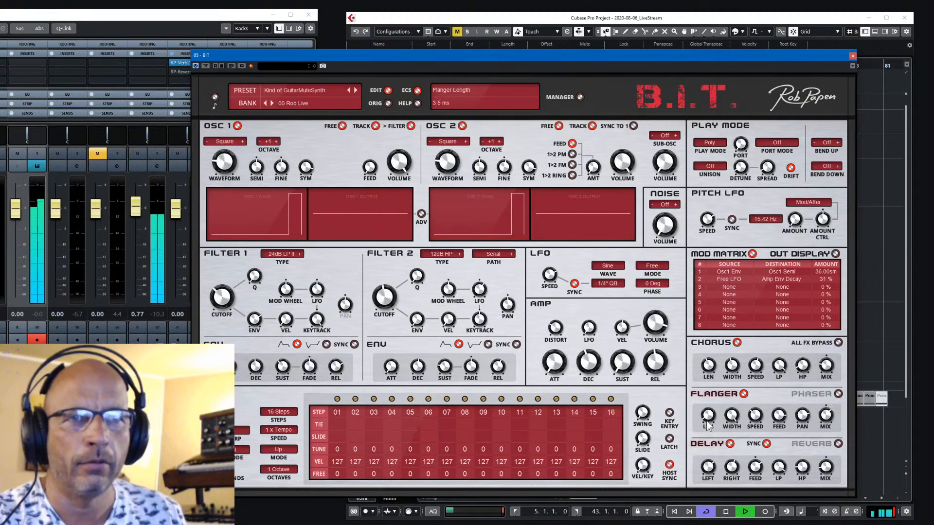
drag(753, 415, 760, 405)
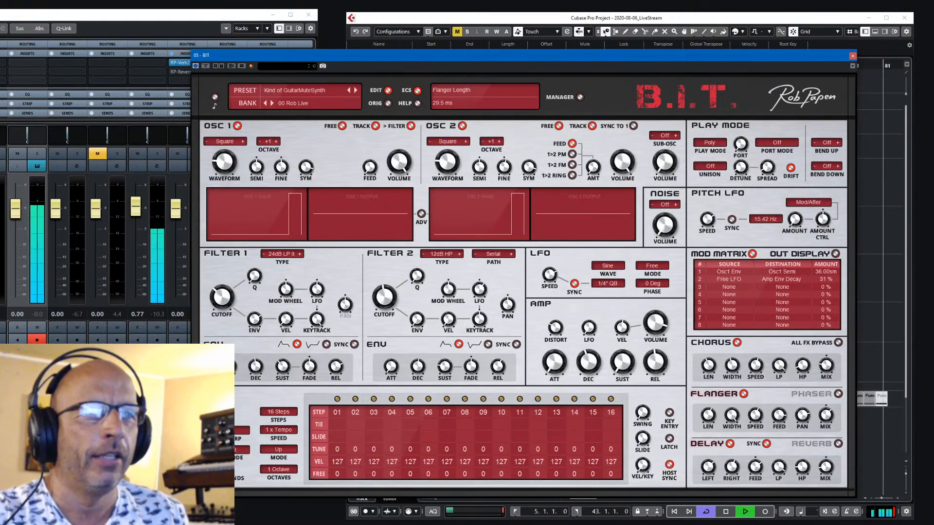
Restart the loop playback, try the flanger with a 7.0 ms length and 2/1T QB speed, and switch it off.
key(space)
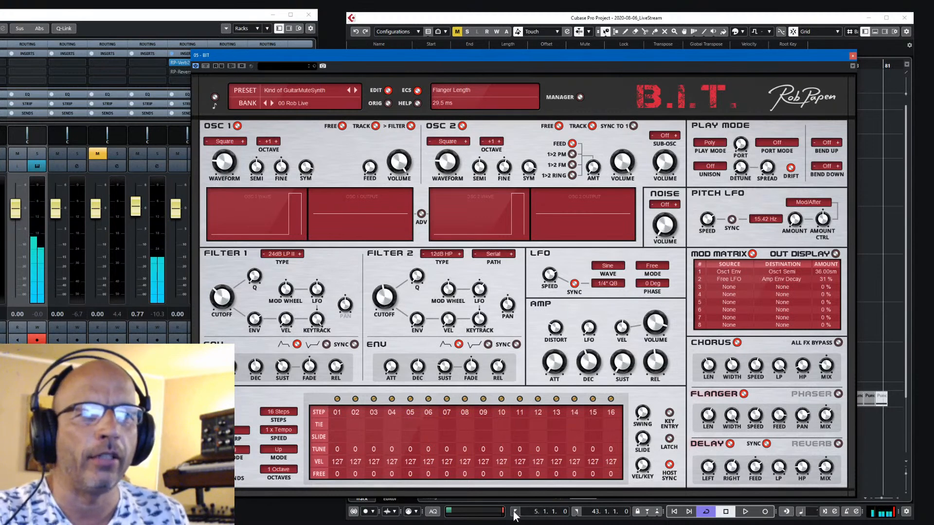
click(745, 512)
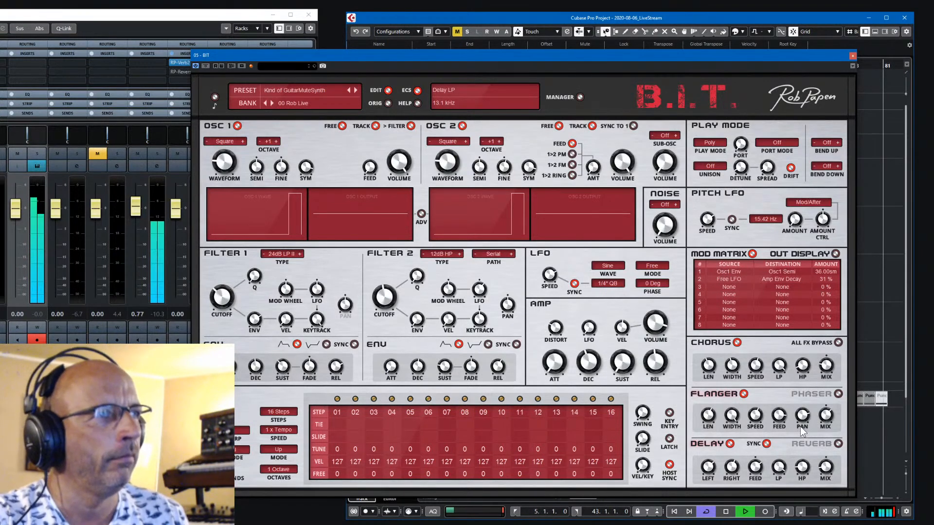
drag(708, 416, 715, 431)
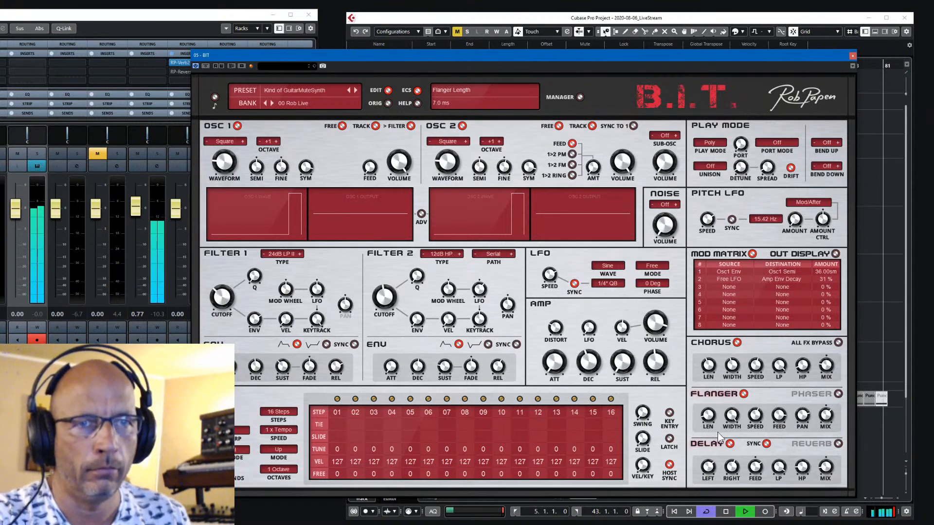
drag(756, 413, 757, 418)
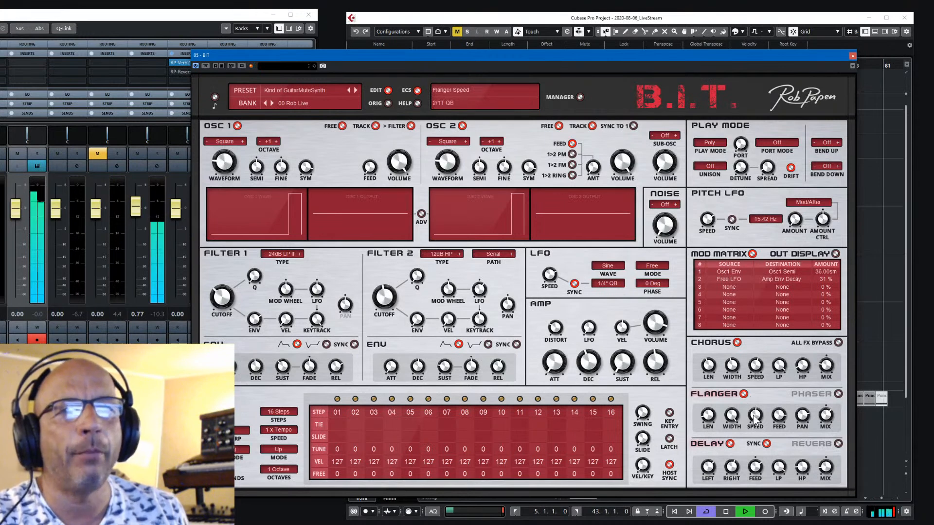
scroll(754, 417, down, 1)
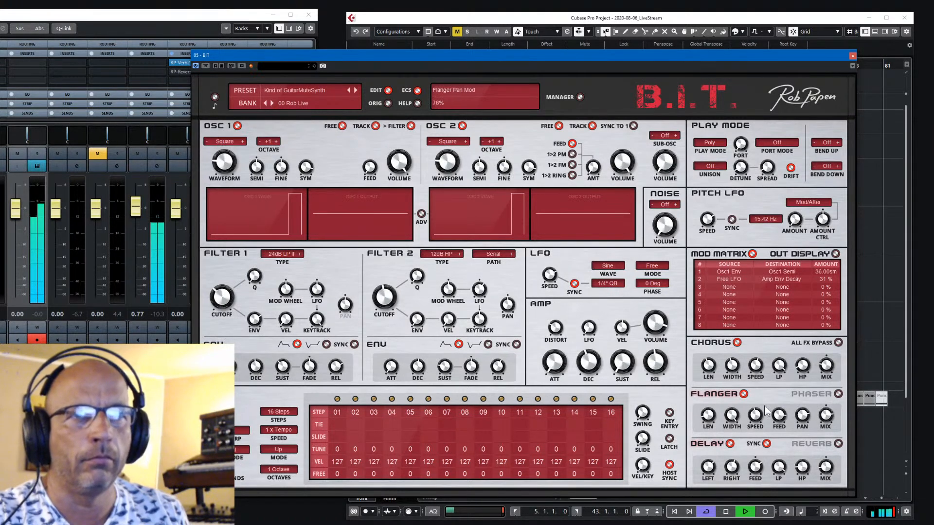
drag(596, 370, 597, 372)
click(743, 395)
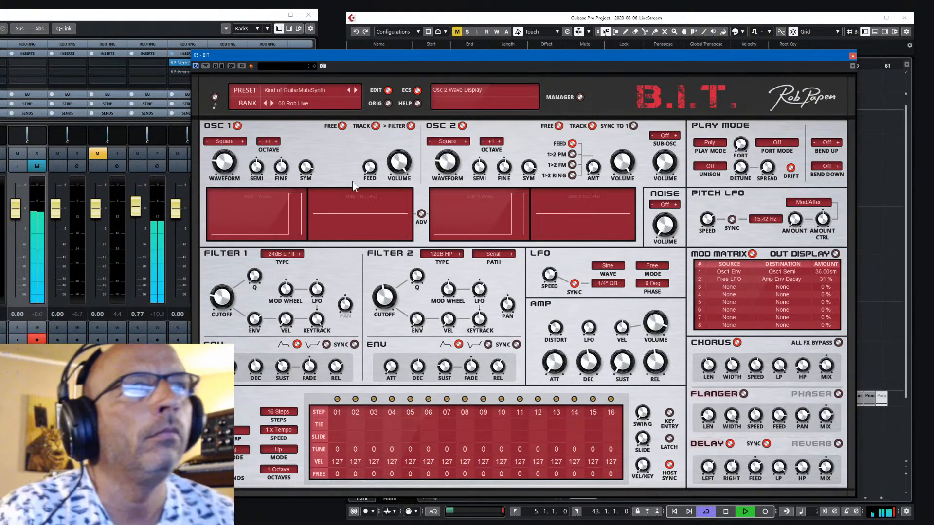
Try Filter 1's cutoff and mod wheel controls, sweep Filter 2's cutoff to 20 Hz and back to 394 Hz, and save the preset.
drag(232, 296, 233, 289)
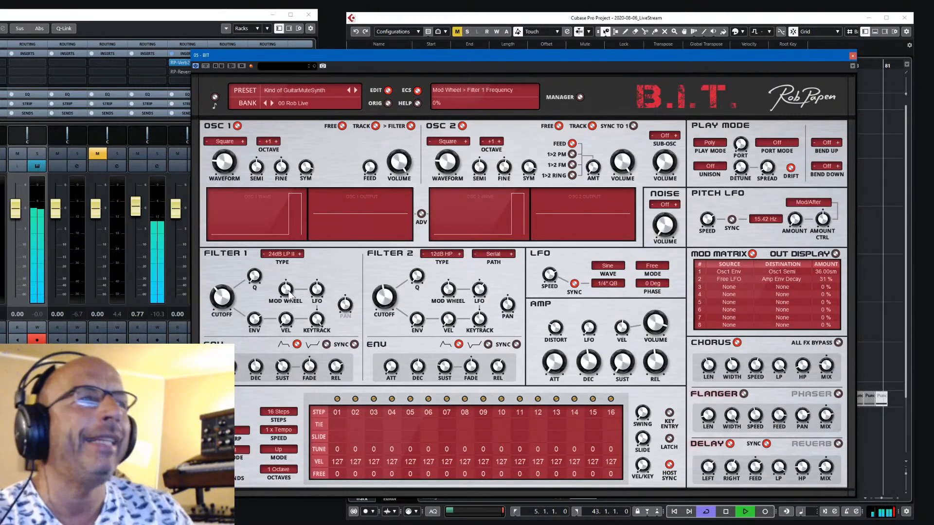
drag(290, 294, 287, 301)
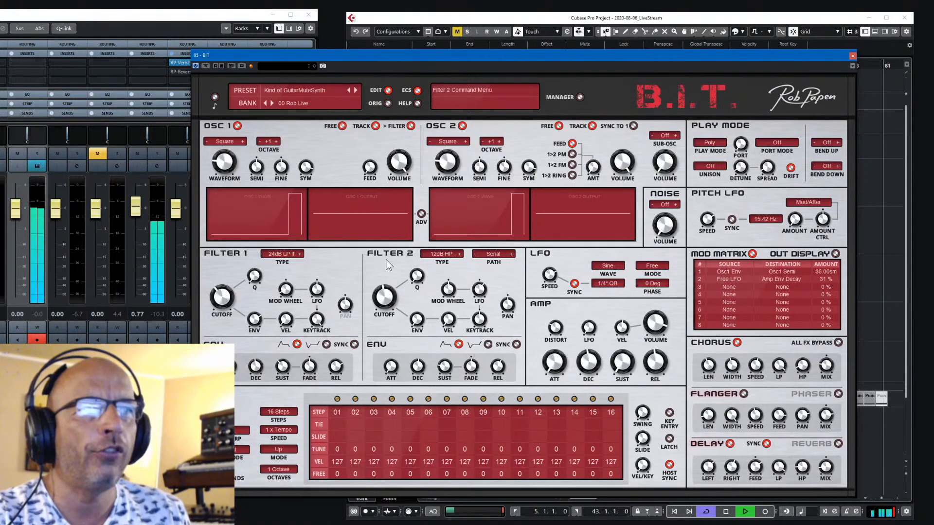
drag(390, 295, 394, 321)
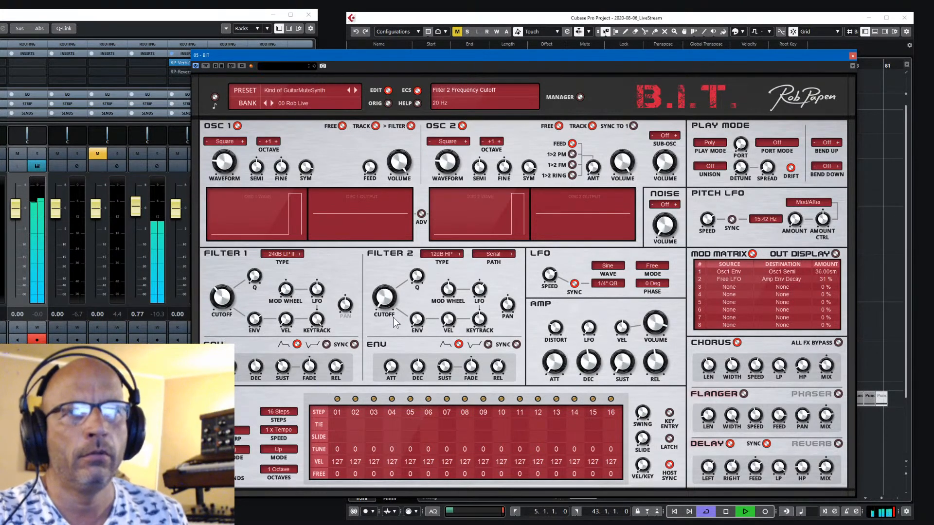
drag(393, 317, 385, 295)
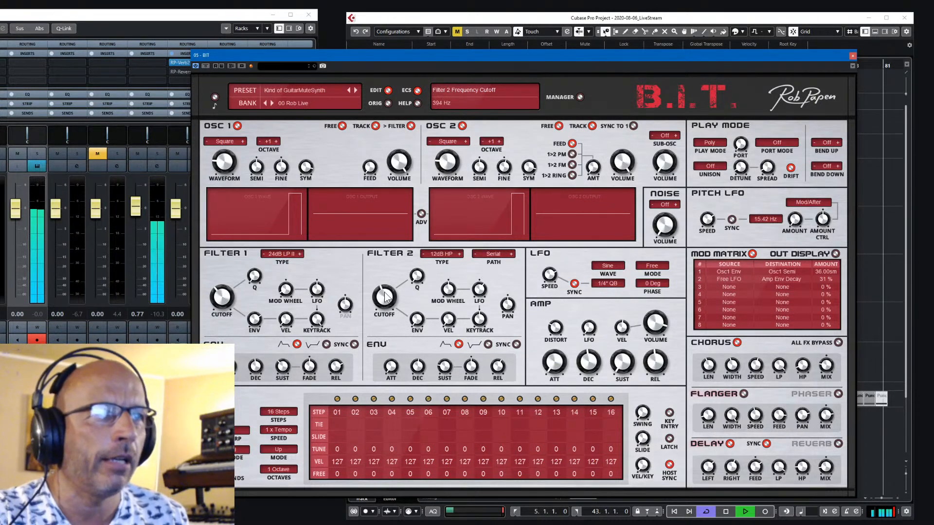
click(302, 90)
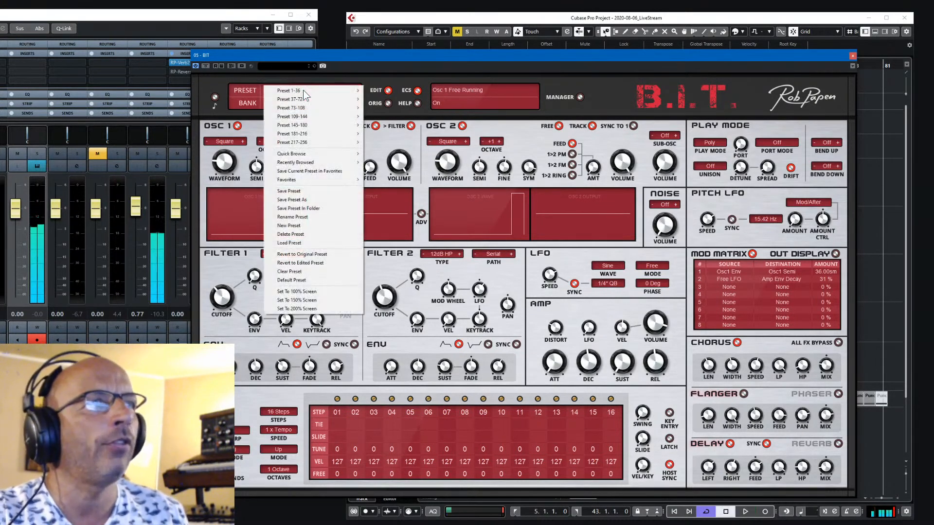
click(300, 193)
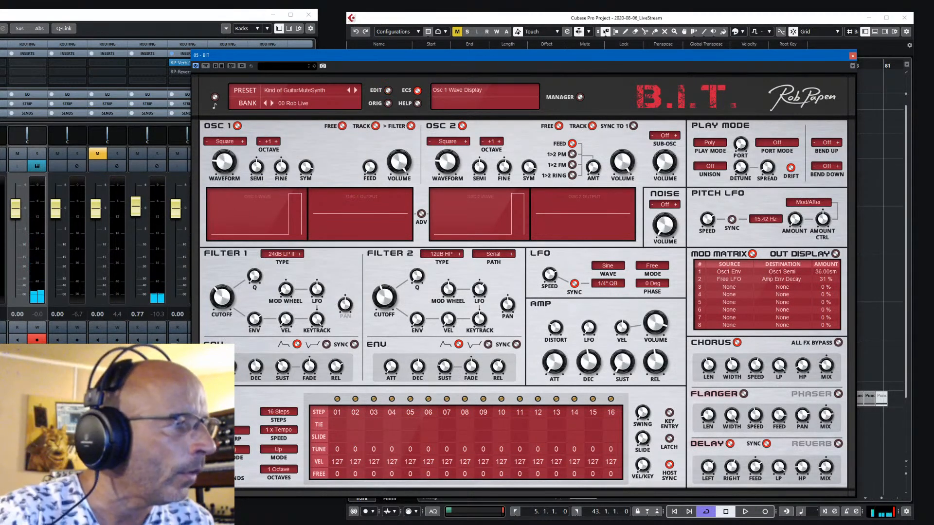
Check the live stream chat, and replace the B.I.T. window with the Blue2 instrument of the Blue2 01 track.
key(alt+Tab)
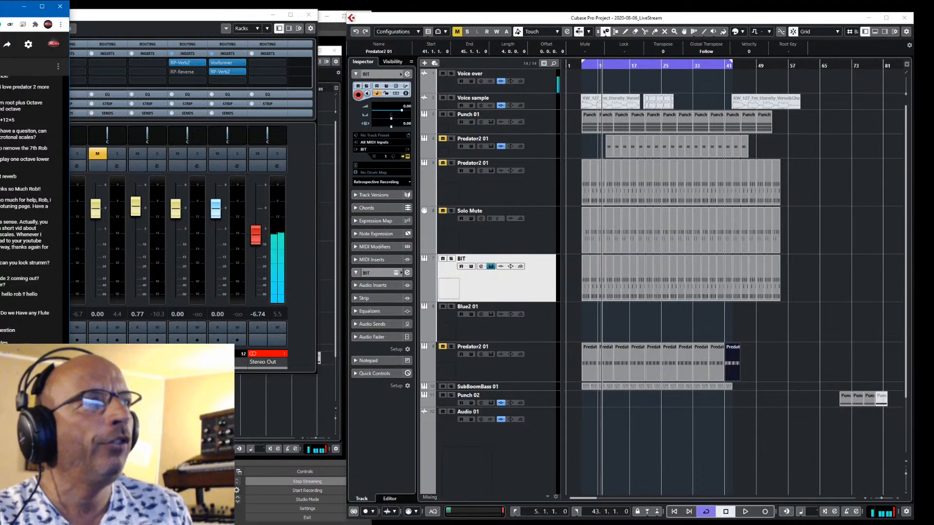
drag(10, 6, 4, 7)
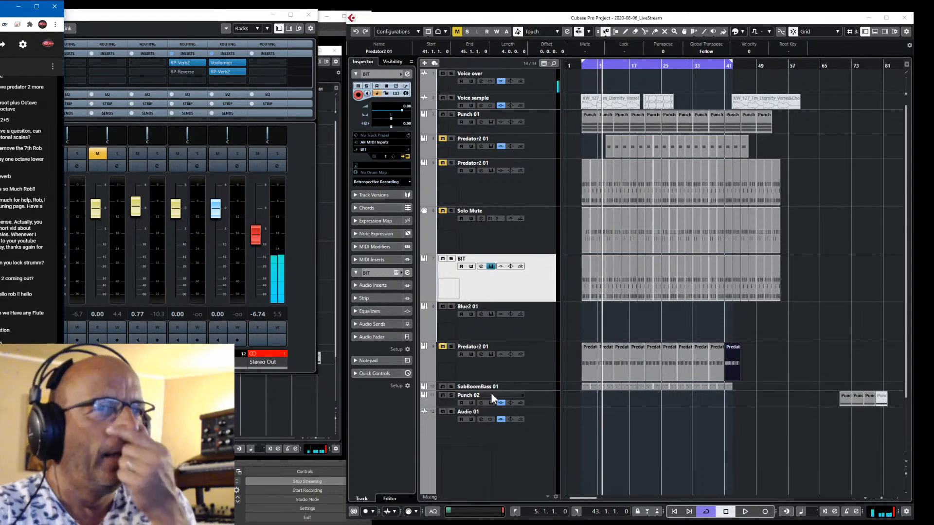
click(549, 321)
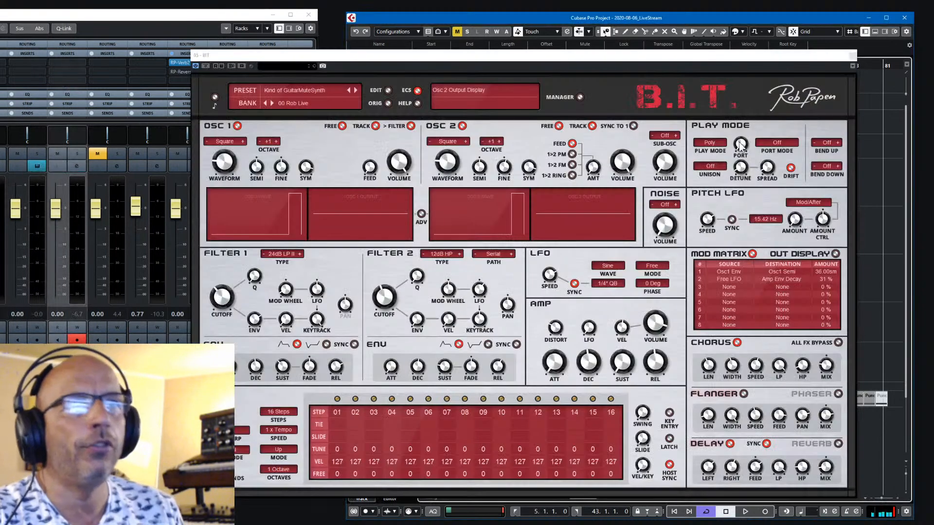
click(850, 55)
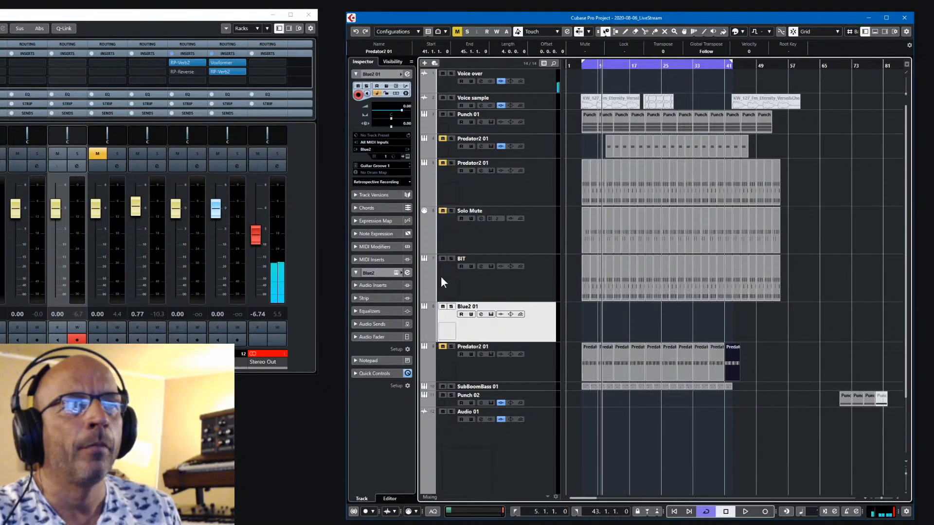
click(408, 154)
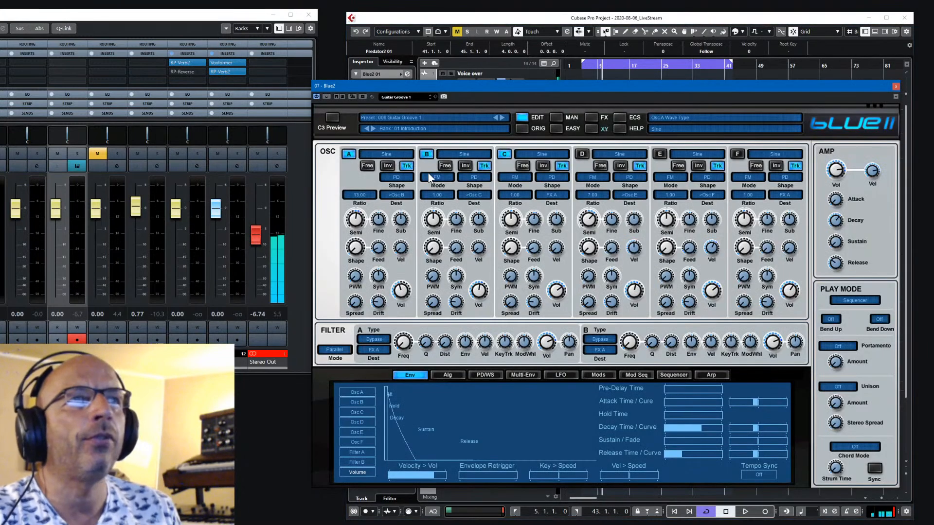
Open Blue2's preset manager, load bank 02 Pads 03b, and audition presets including Another Solina and Dark Phase Pad.
click(555, 118)
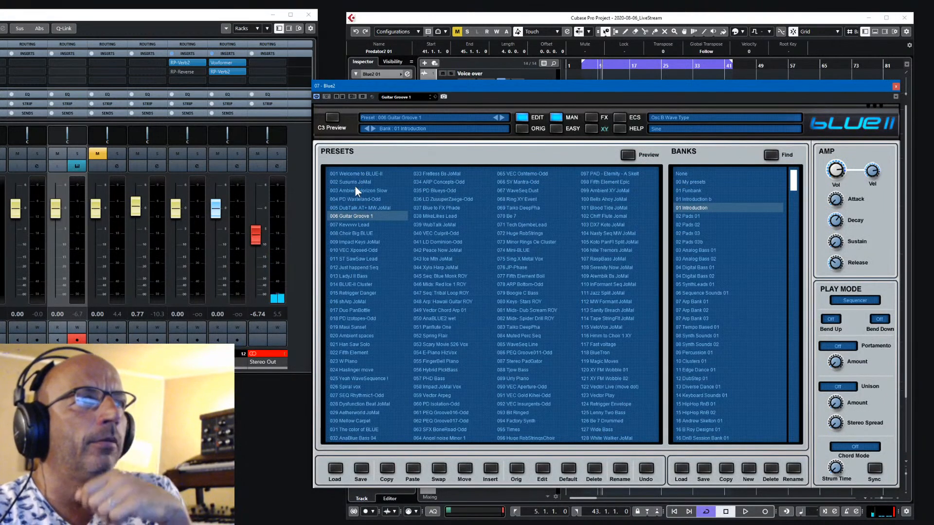
click(687, 241)
click(517, 275)
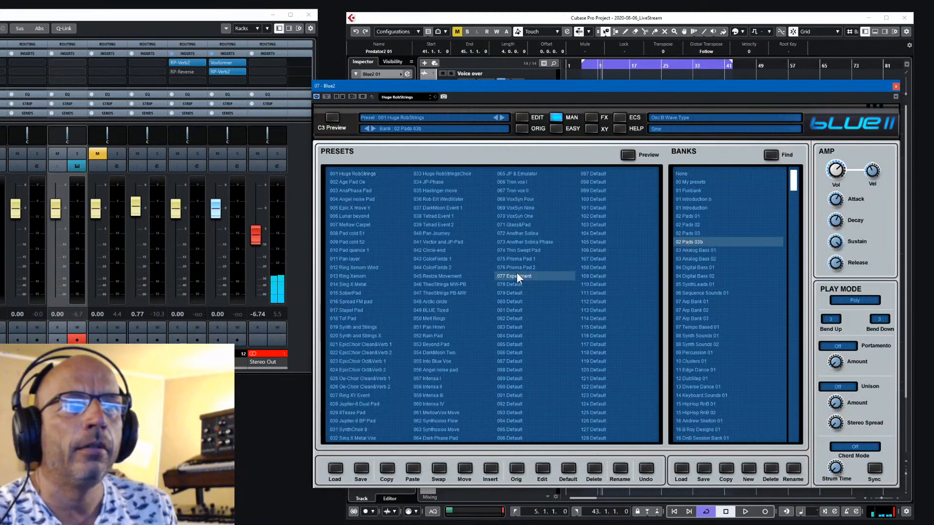
click(521, 234)
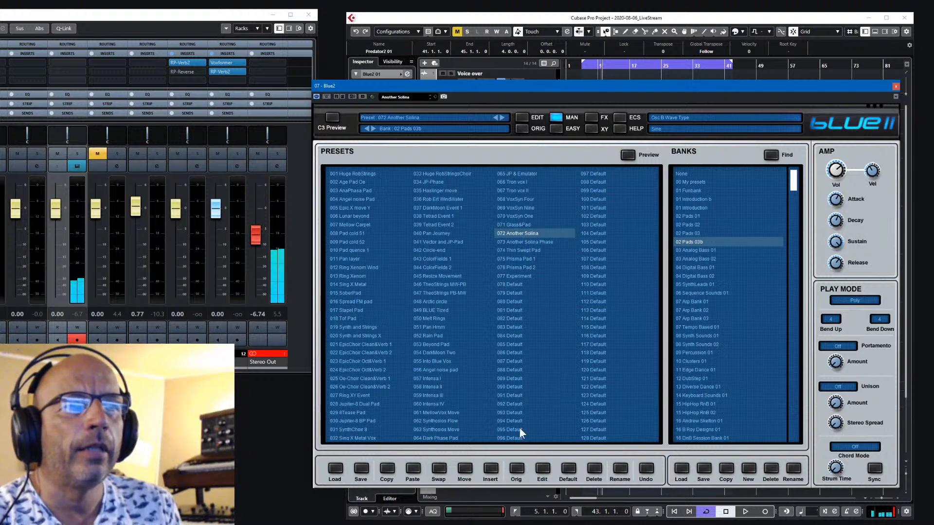
click(431, 439)
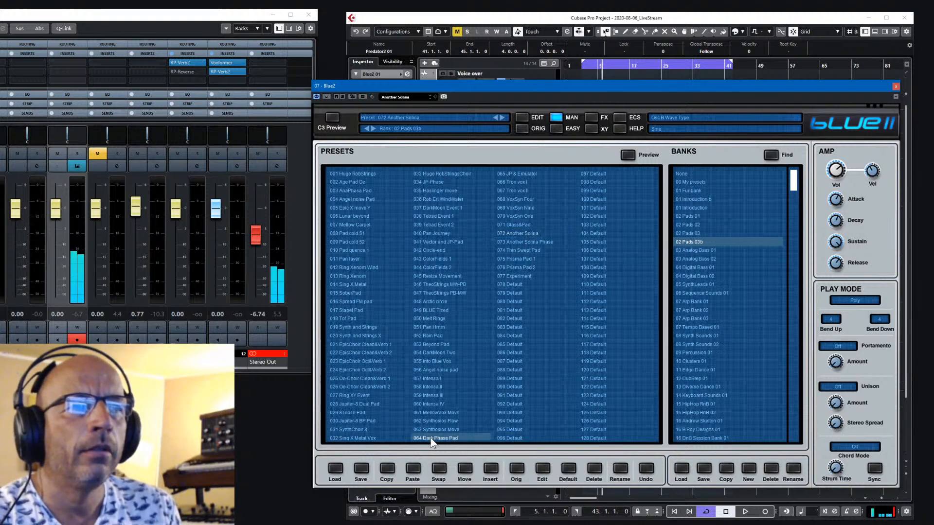
Audition further pad presets in the bank, including Angel noise pad, Beyond Pad, Pan Hmm, Glass&Pad and VoxSyn Four.
click(435, 369)
click(434, 343)
click(436, 329)
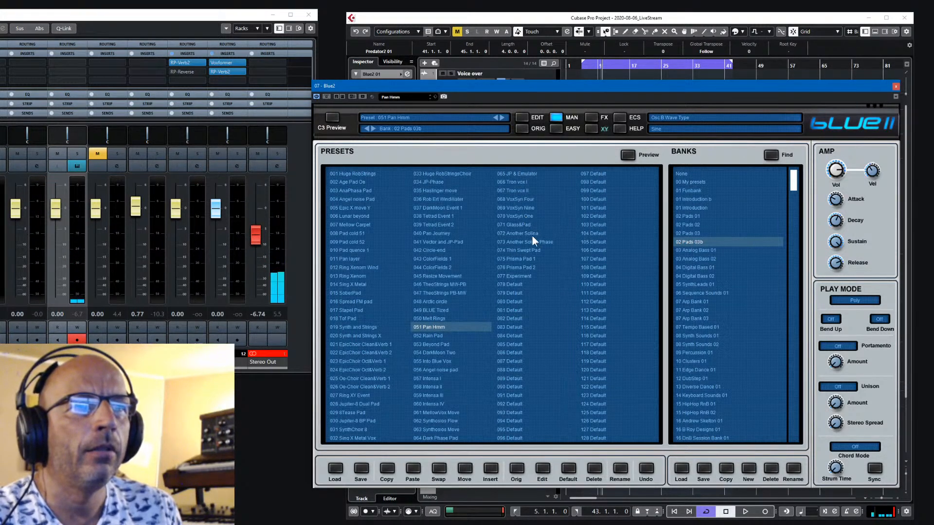
click(523, 225)
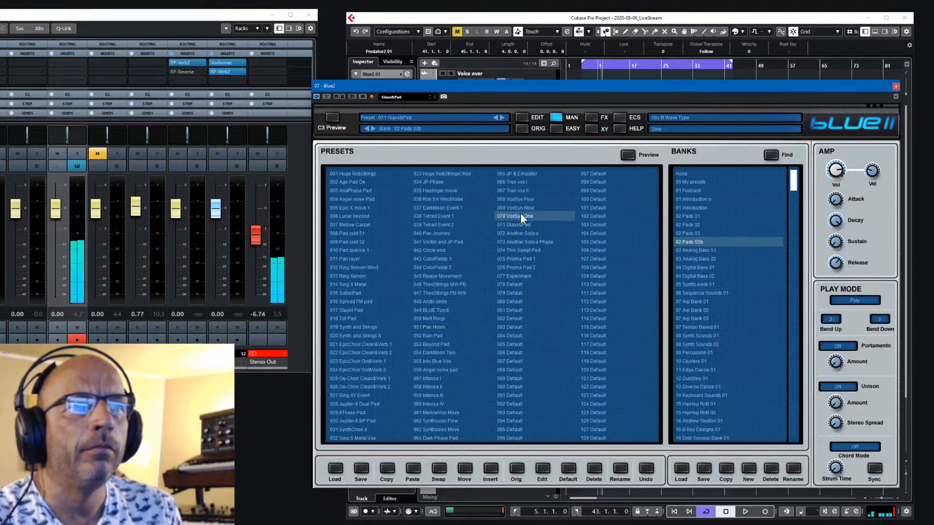
click(520, 199)
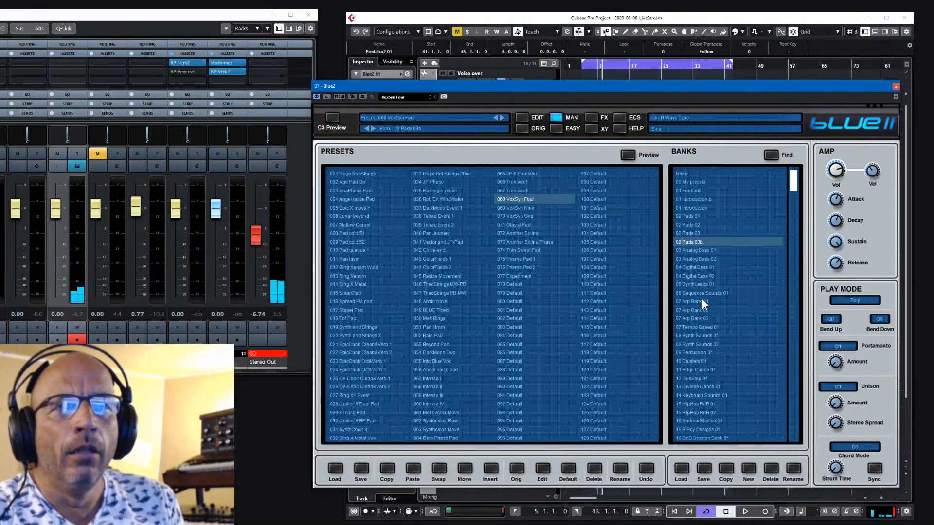
Switch to bank 05 SynthLeads 01 and audition the PlokPan lead and Bottle Two presets.
click(688, 283)
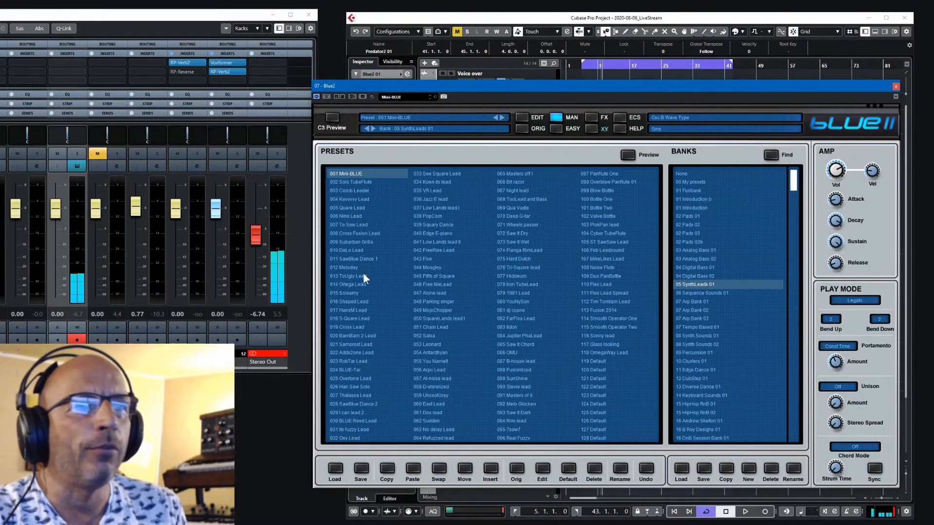
click(602, 225)
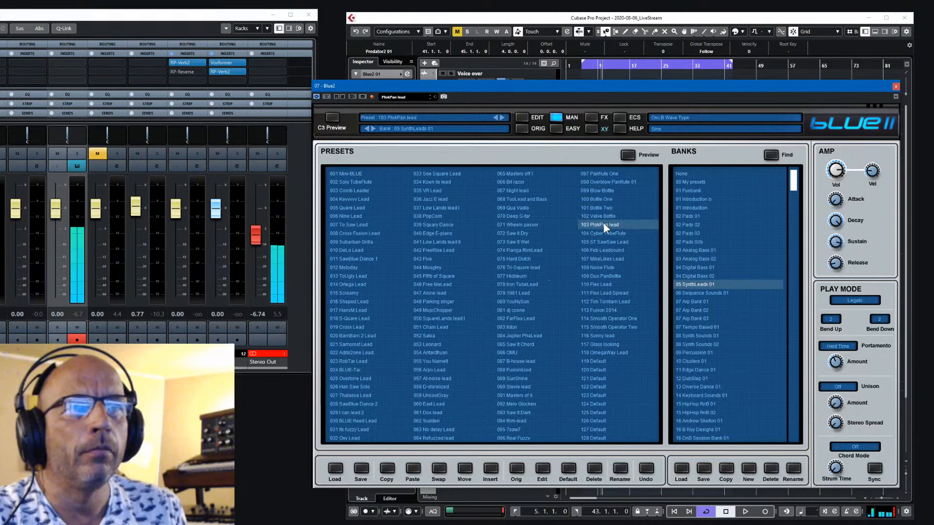
click(605, 207)
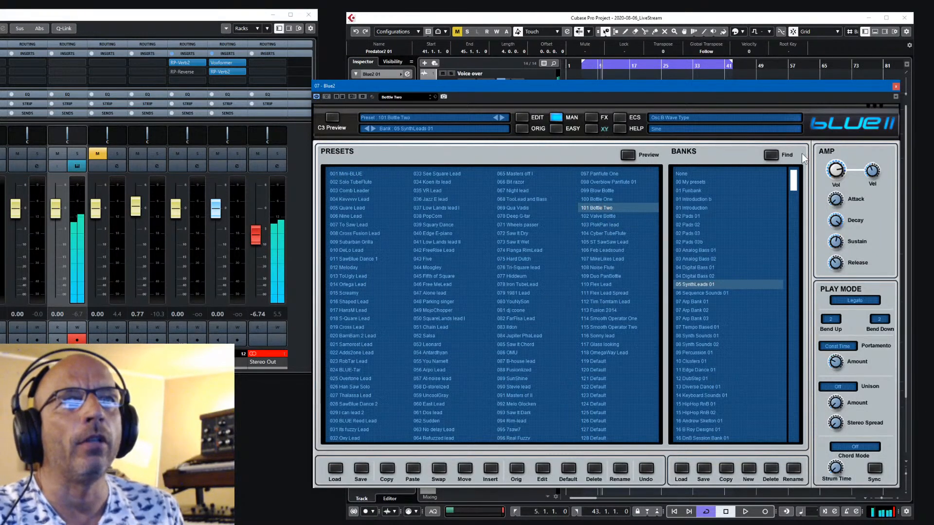
Raise the amp volume and audition the Blow Bottle, Overblow Panflute 01 and Panflute One presets.
mouse_move(836, 175)
scroll(837, 175, up, 2)
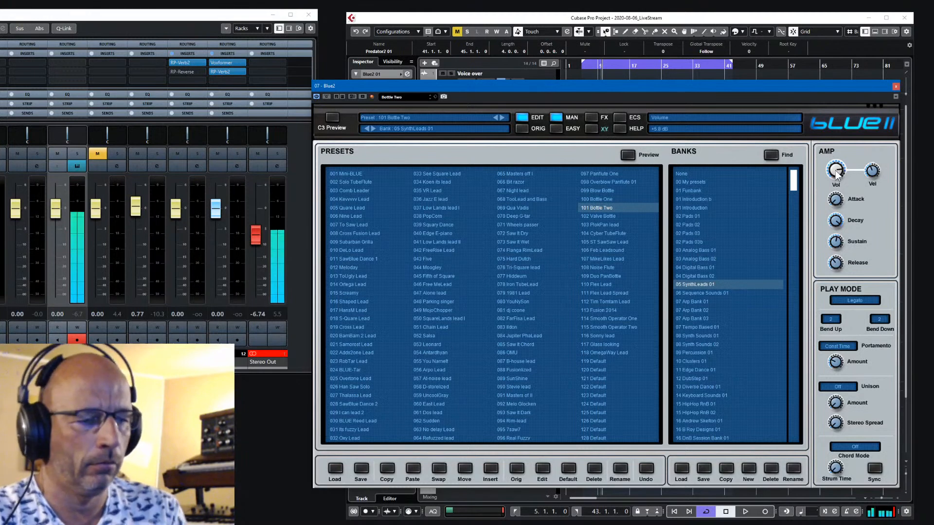
click(599, 191)
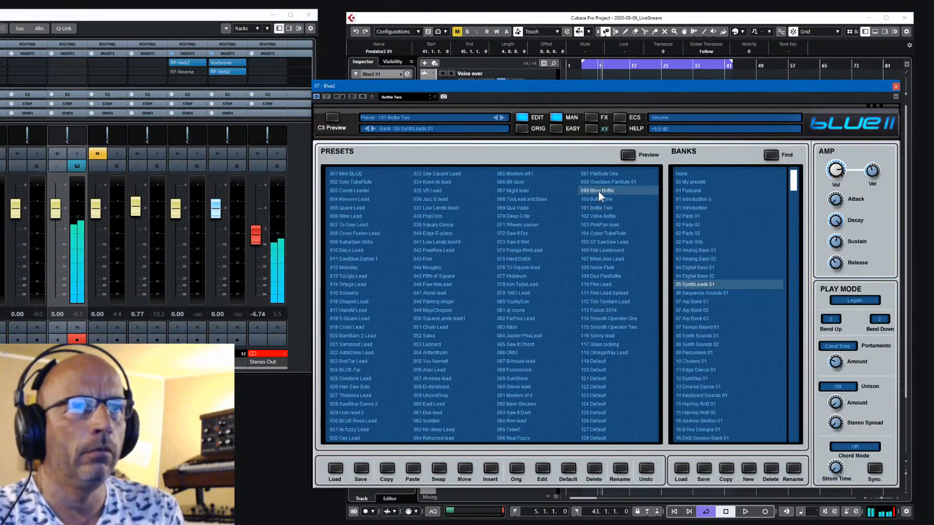
click(602, 182)
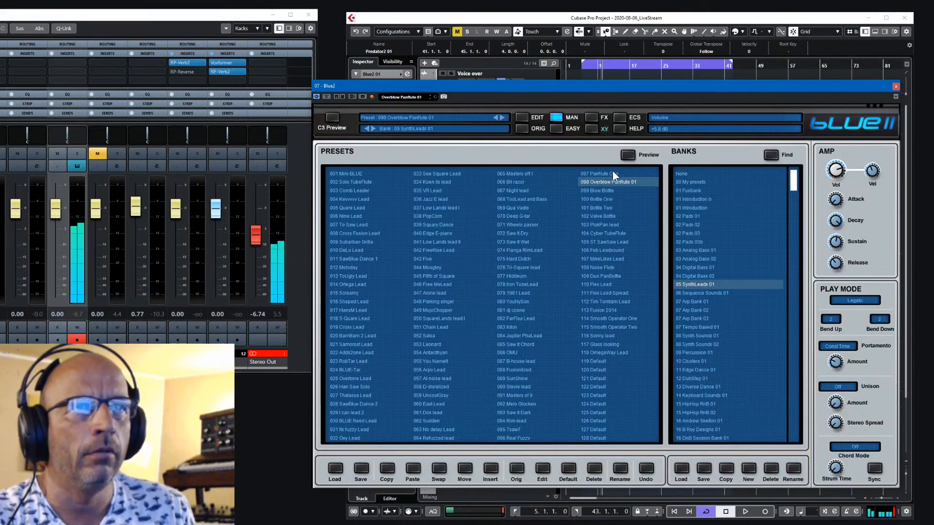
click(612, 174)
Adjust the Panflute One effects, including the stereo delay mix and HQ Reverb length, and raise the amp volume to +9.0 dB.
click(592, 128)
click(592, 117)
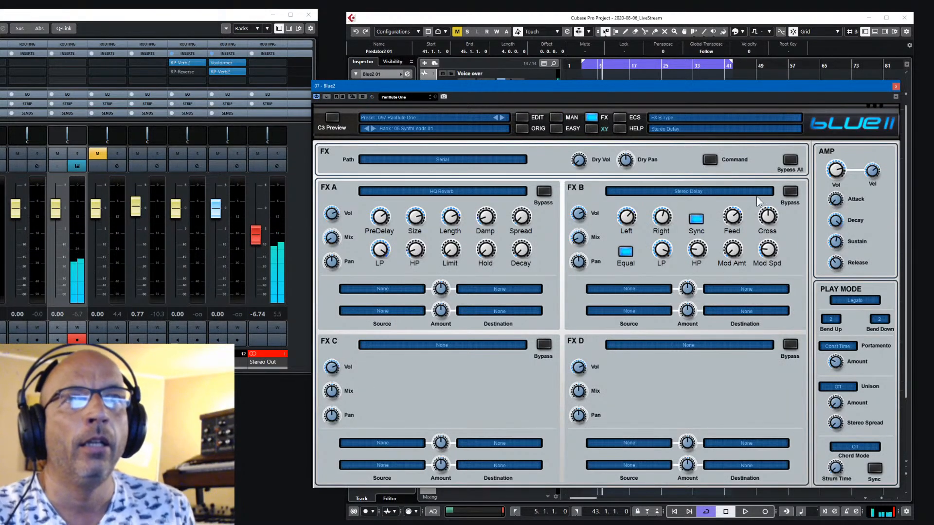
drag(582, 239, 582, 233)
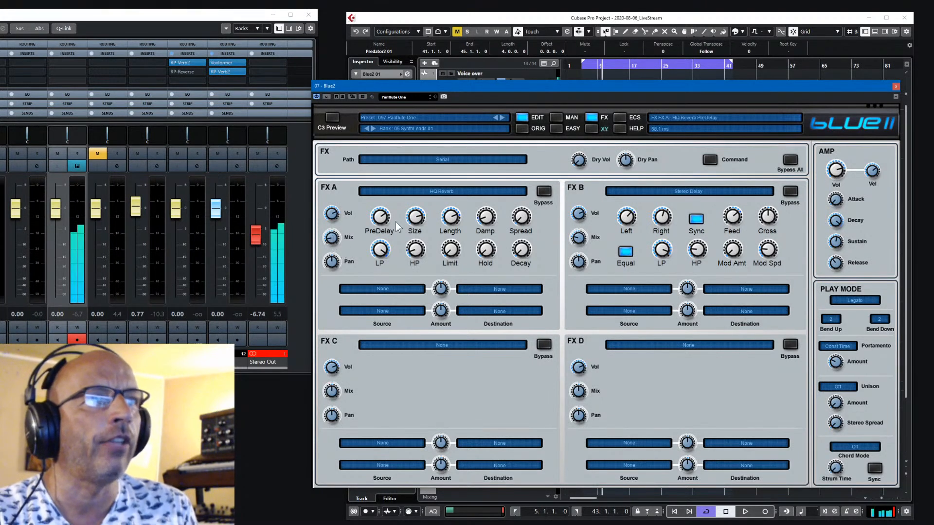
scroll(460, 216, up, 5)
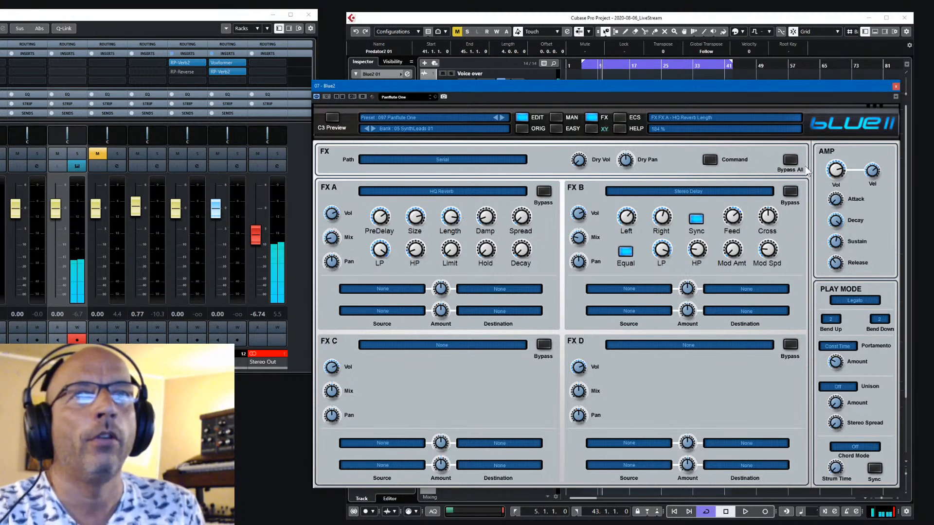
drag(834, 170, 835, 167)
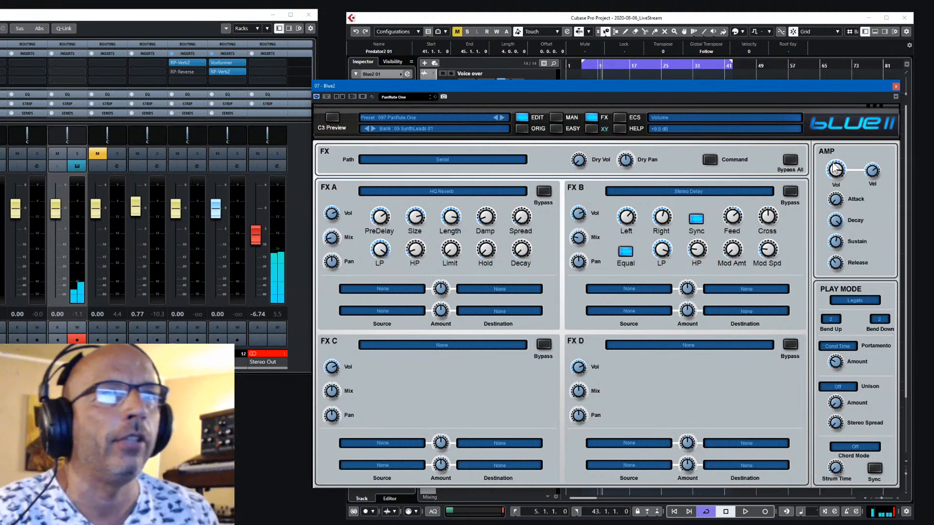
Return to the preset manager, switch to bank 01 Introduction and load preset 002.
click(556, 117)
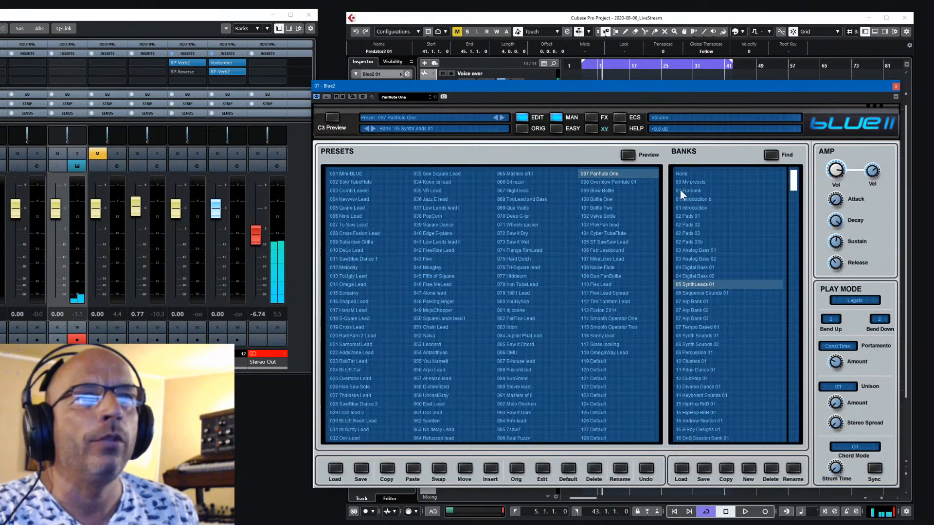
click(693, 207)
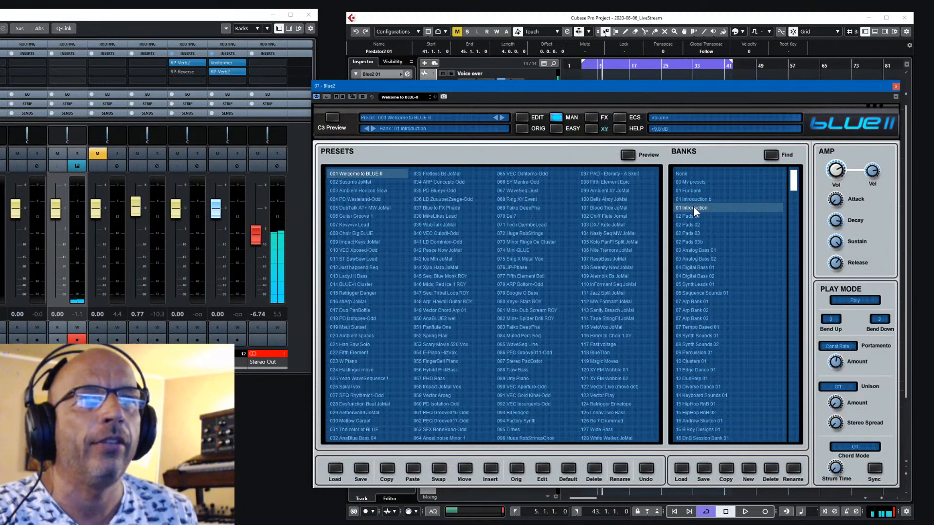
click(357, 181)
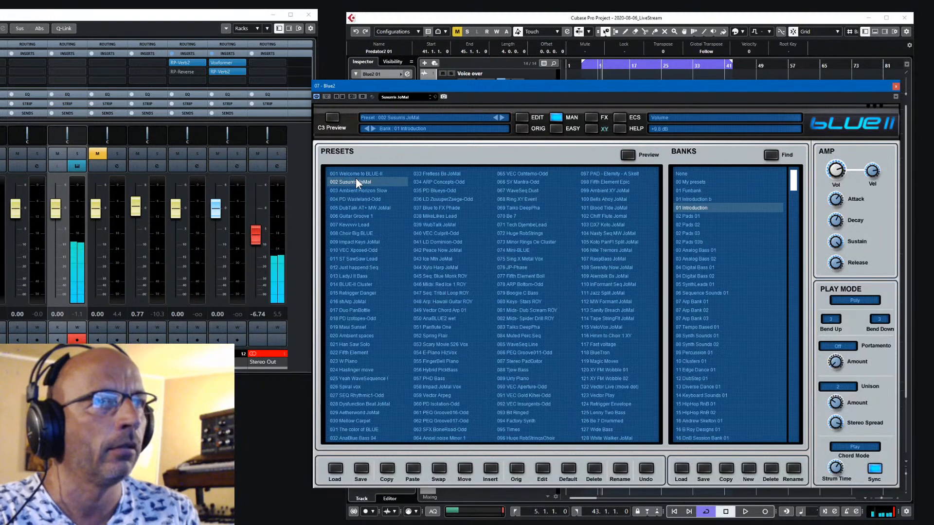
Show the preset's oscillator section and switch off oscillators A, C and D, leaving only oscillator B on.
click(555, 116)
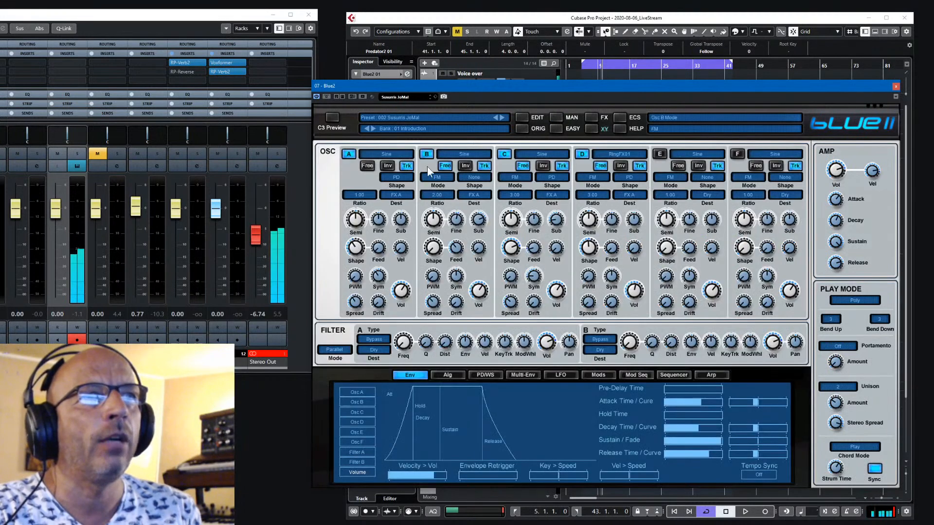
click(350, 154)
click(428, 154)
click(504, 154)
click(582, 153)
click(426, 154)
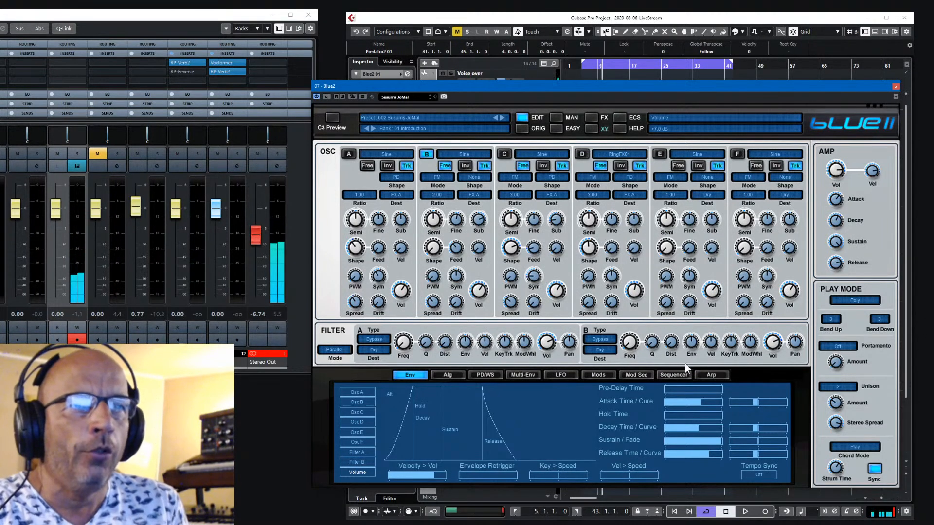
Set the chord mode to Off and switch to the live stream chat.
click(855, 447)
click(854, 447)
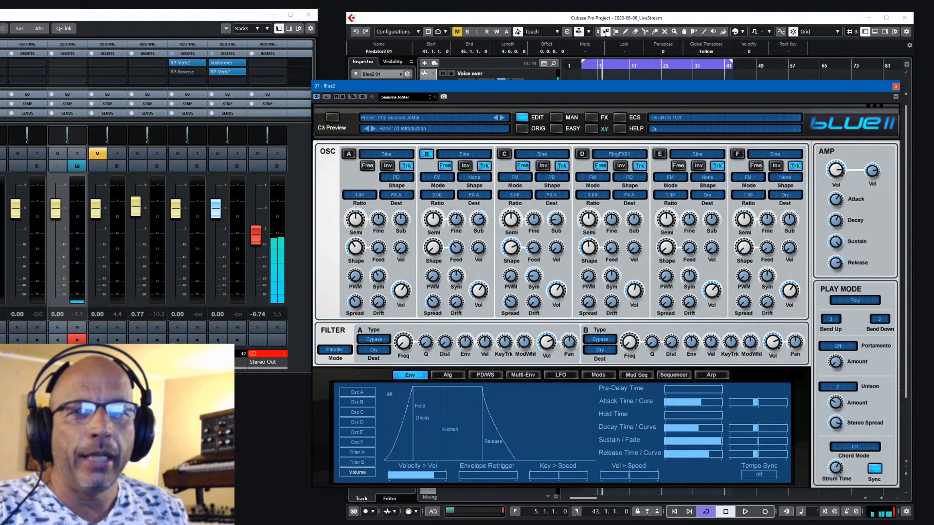
key(alt+Tab)
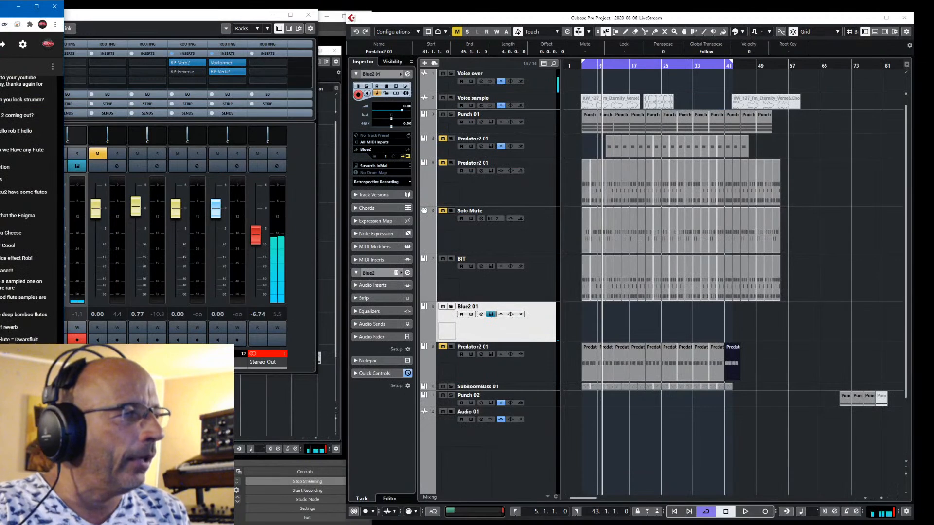